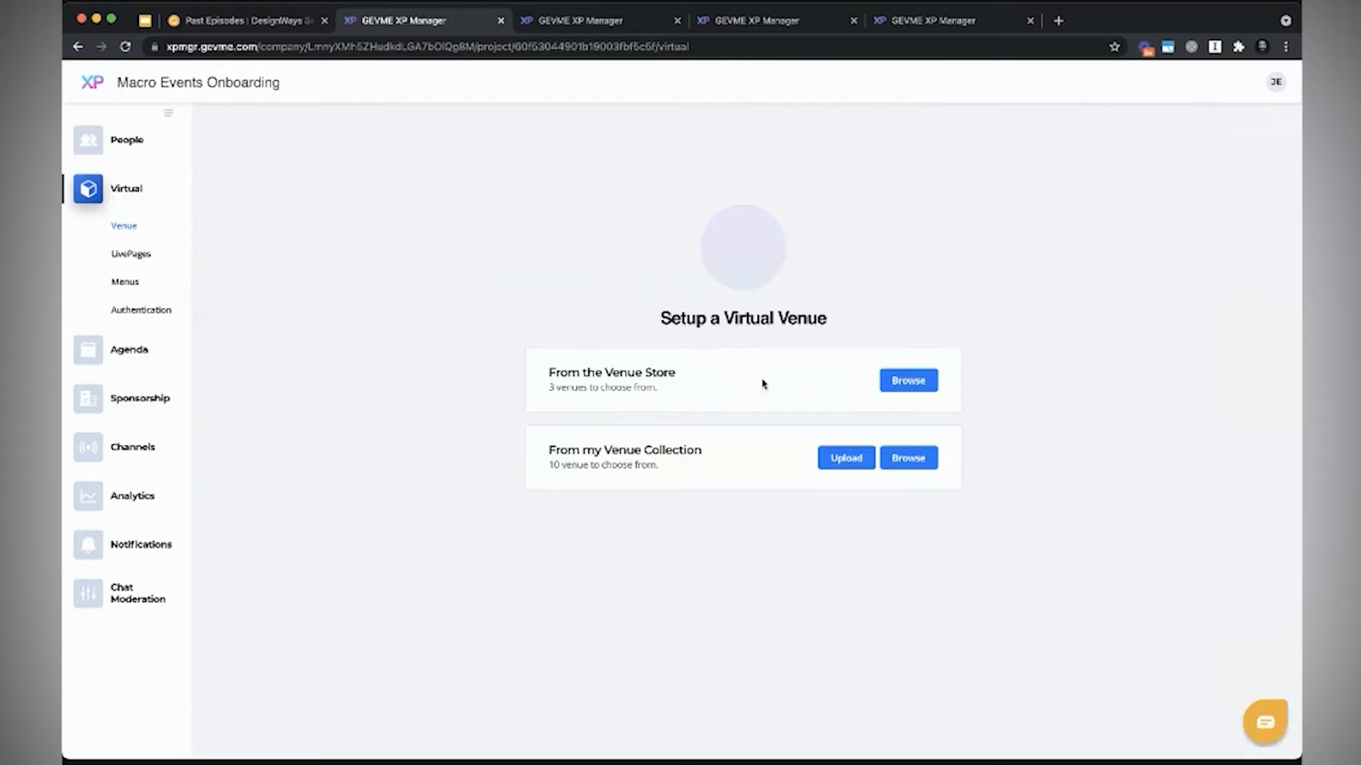
# Step: Browse the Venue Store and open the details of the Genesis venue
pyautogui.moveTo(555, 375); pyautogui.dragTo(708, 376)
pyautogui.click(814, 392)
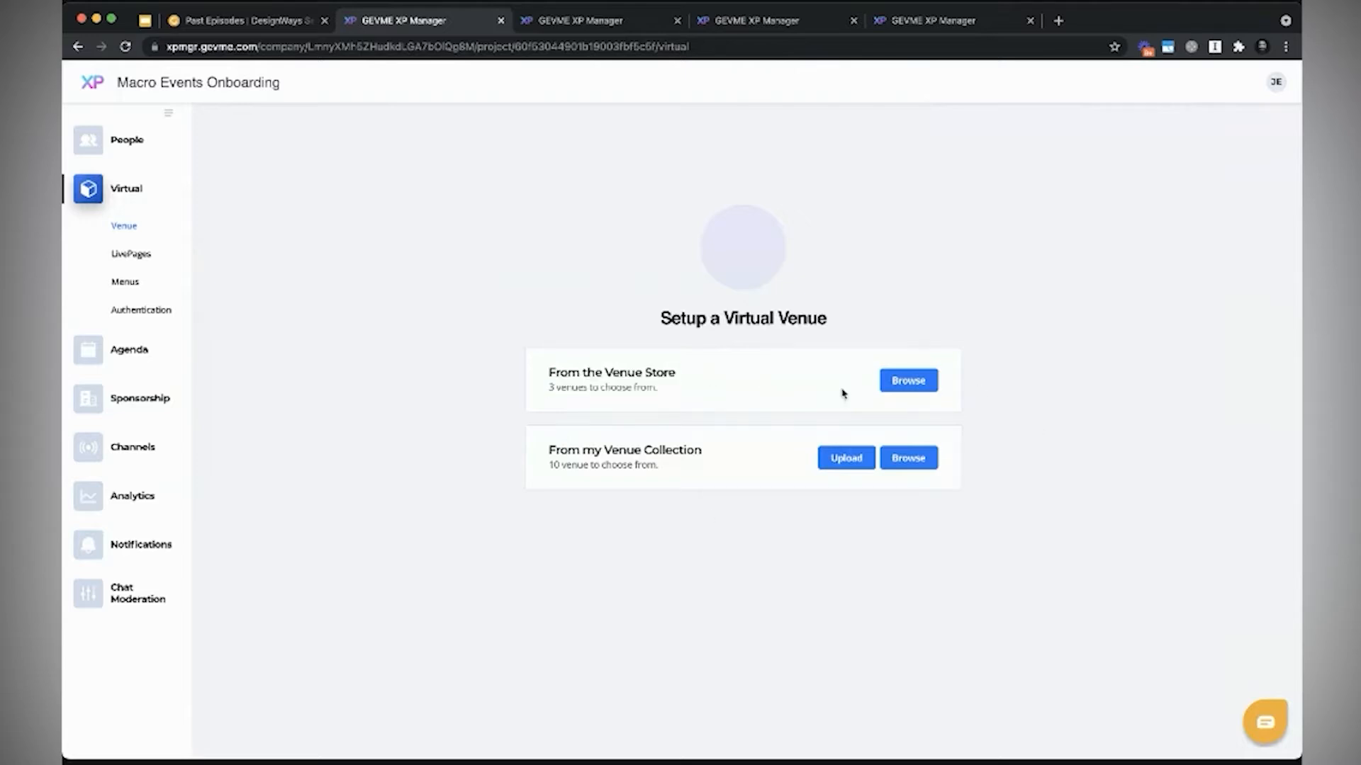
pyautogui.click(909, 381)
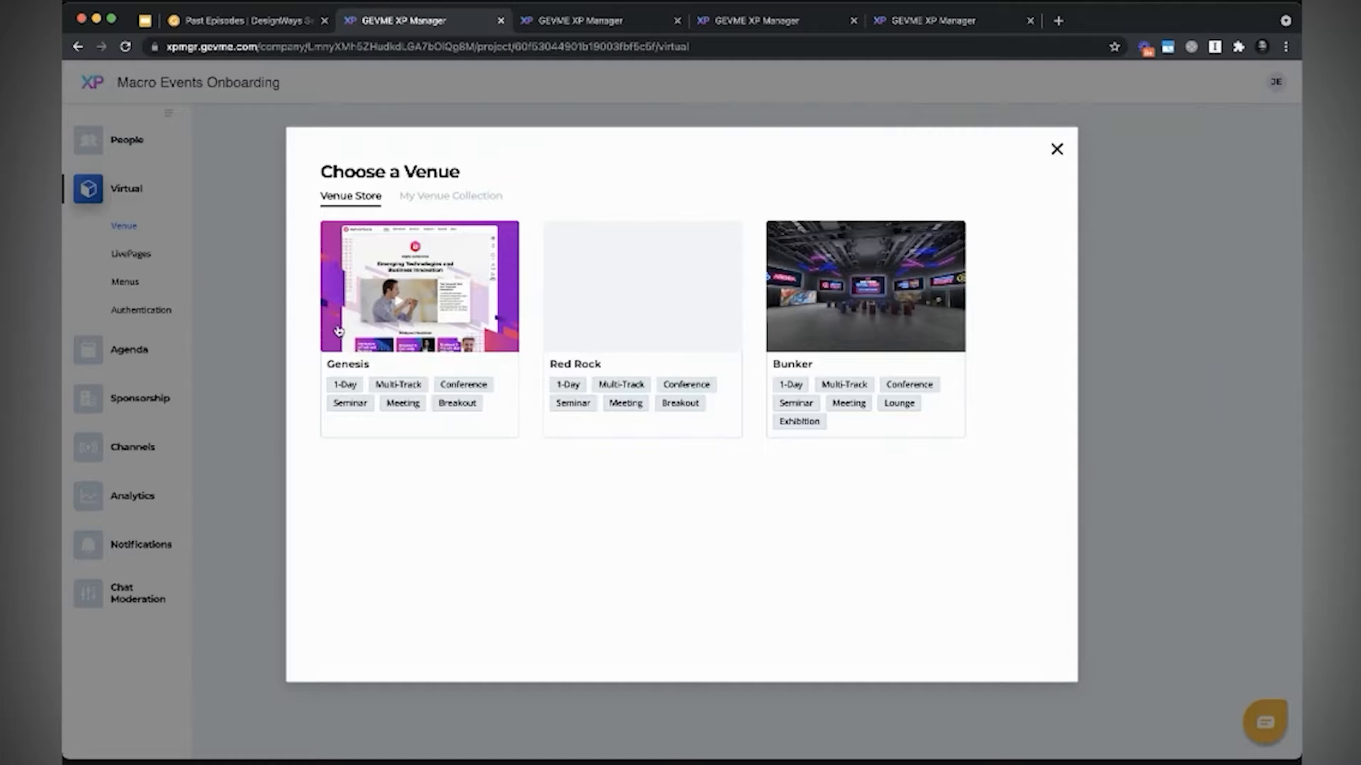
pyautogui.click(451, 303)
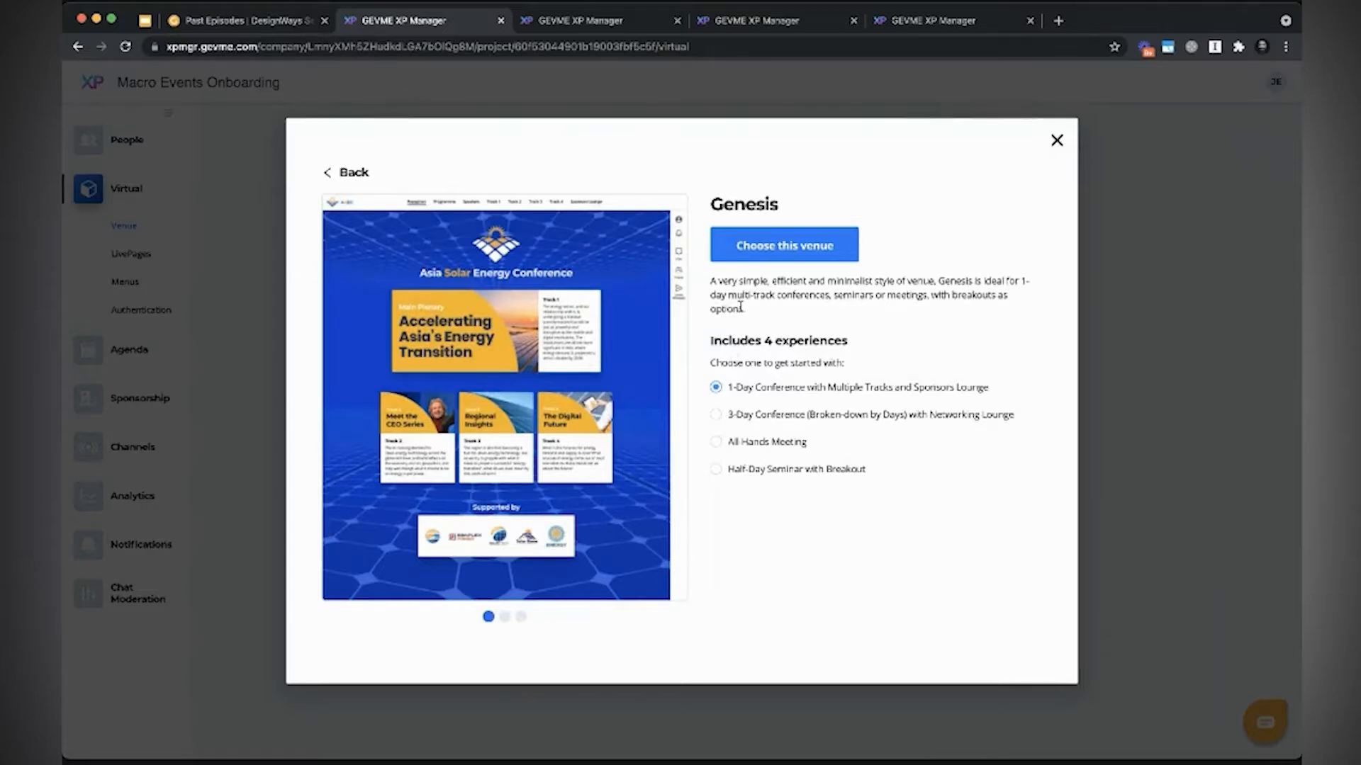
# Step: Compare the Genesis experiences and select 3-Day Conference (Broken-down by Days) with Networking Lounge
pyautogui.click(716, 416)
pyautogui.click(716, 442)
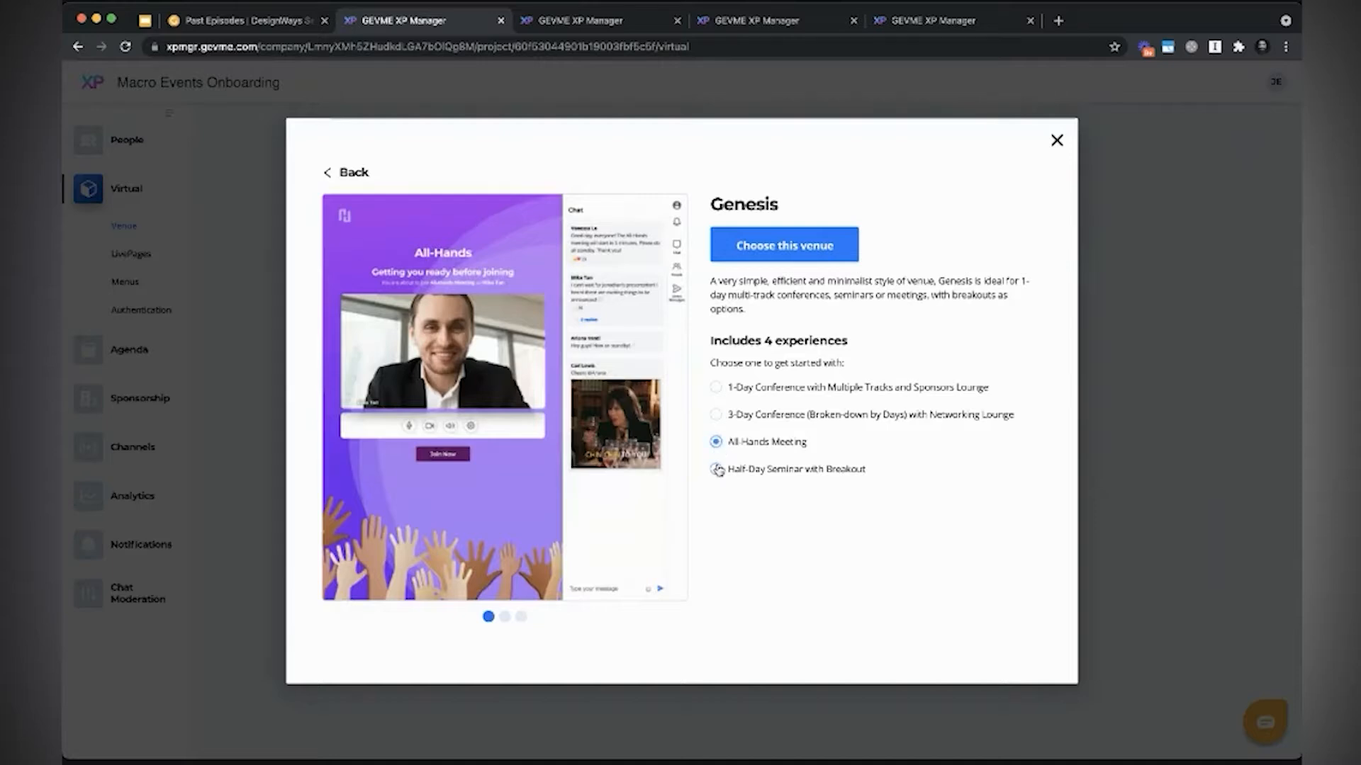
pyautogui.click(717, 469)
pyautogui.click(716, 442)
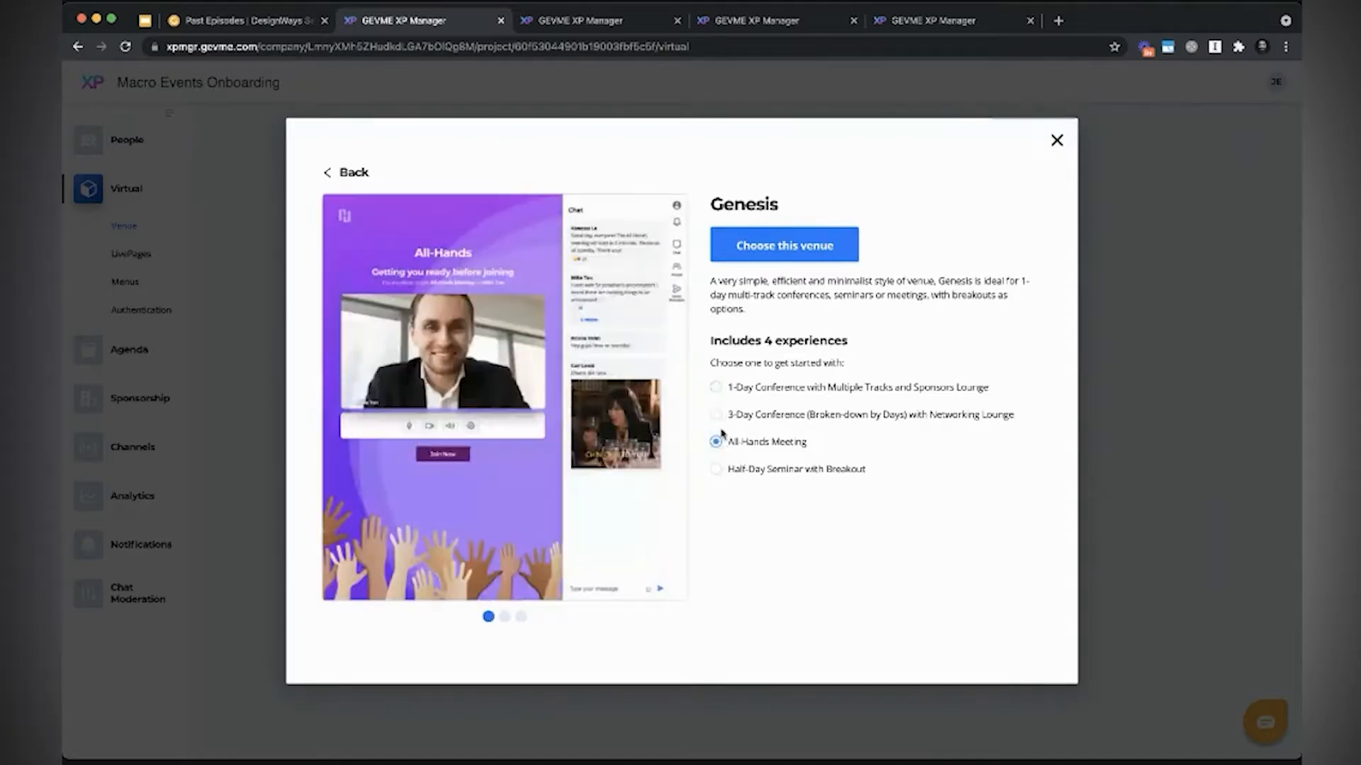
pyautogui.click(718, 416)
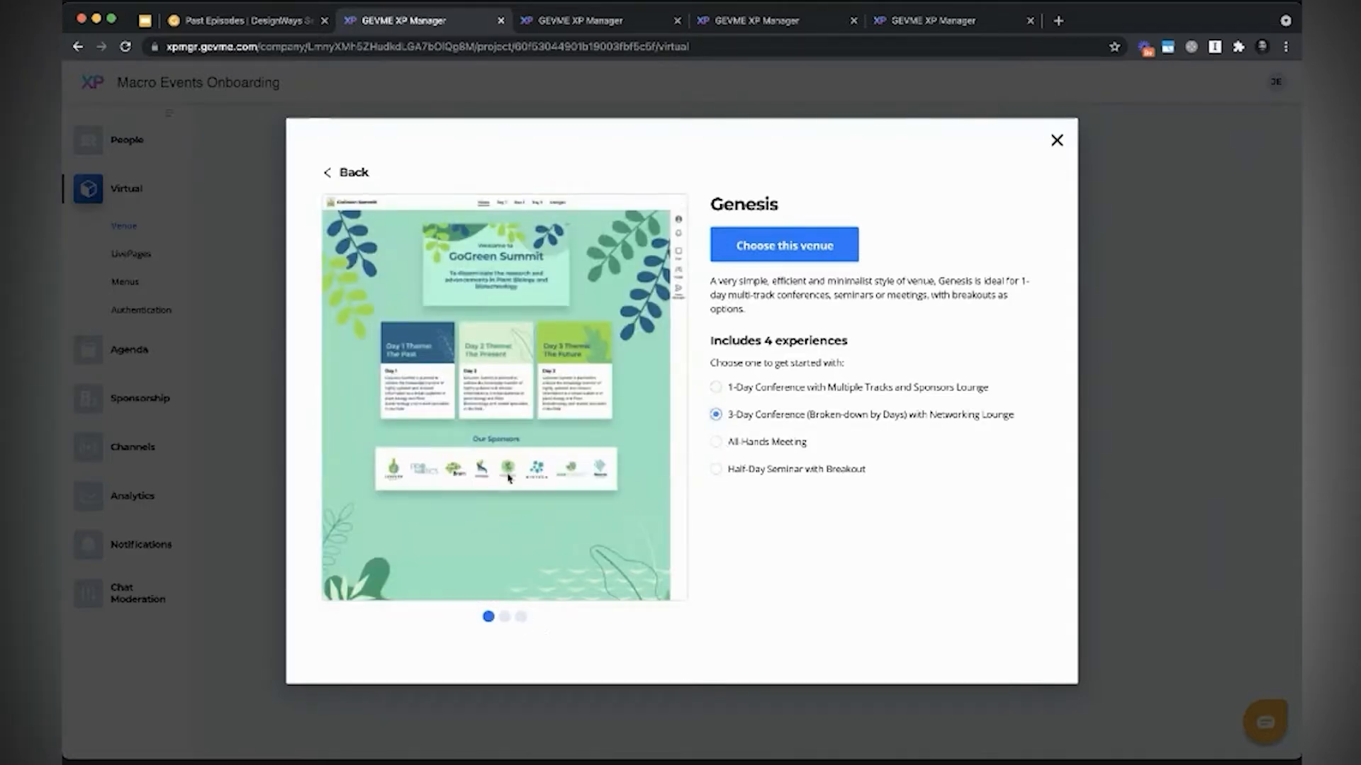
# Step: Look through the 3-day conference preview images and choose Genesis as the event's venue
pyautogui.click(504, 617)
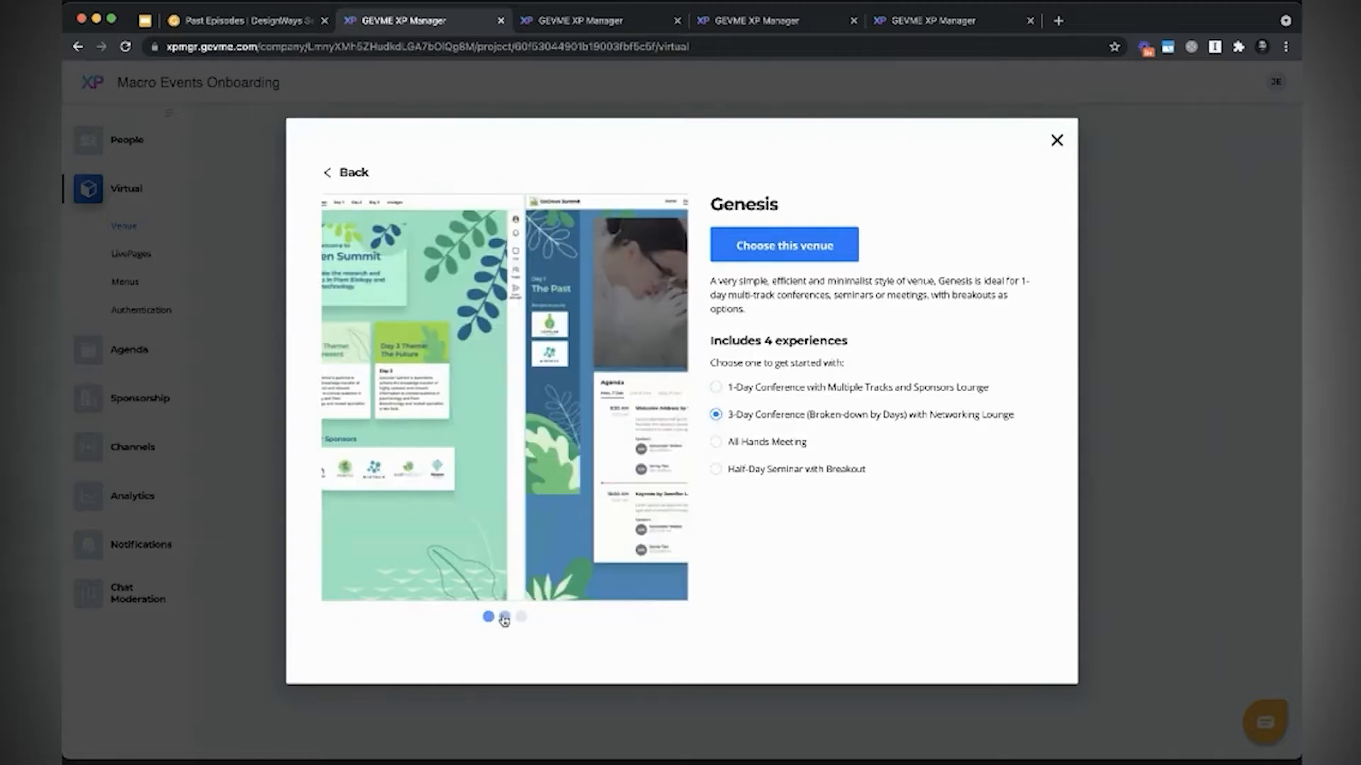
pyautogui.click(522, 617)
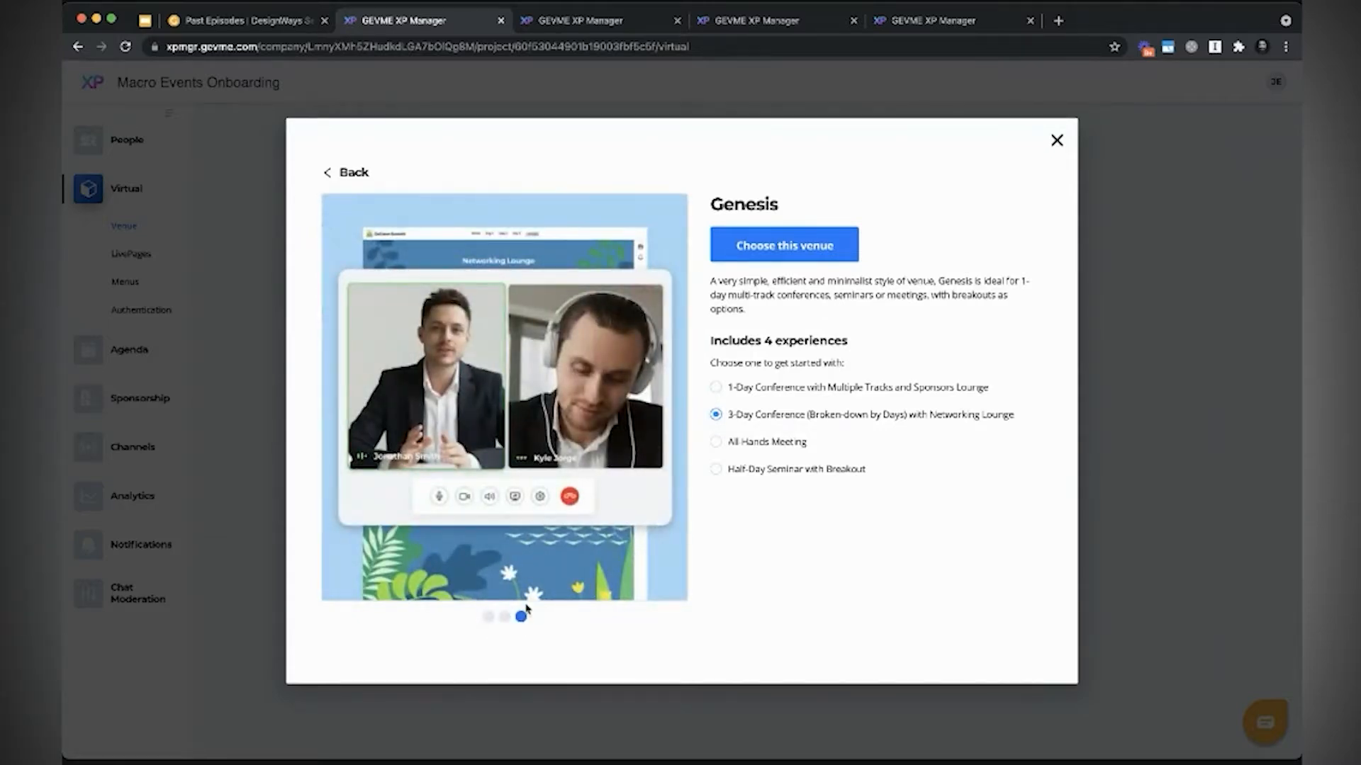
pyautogui.click(504, 617)
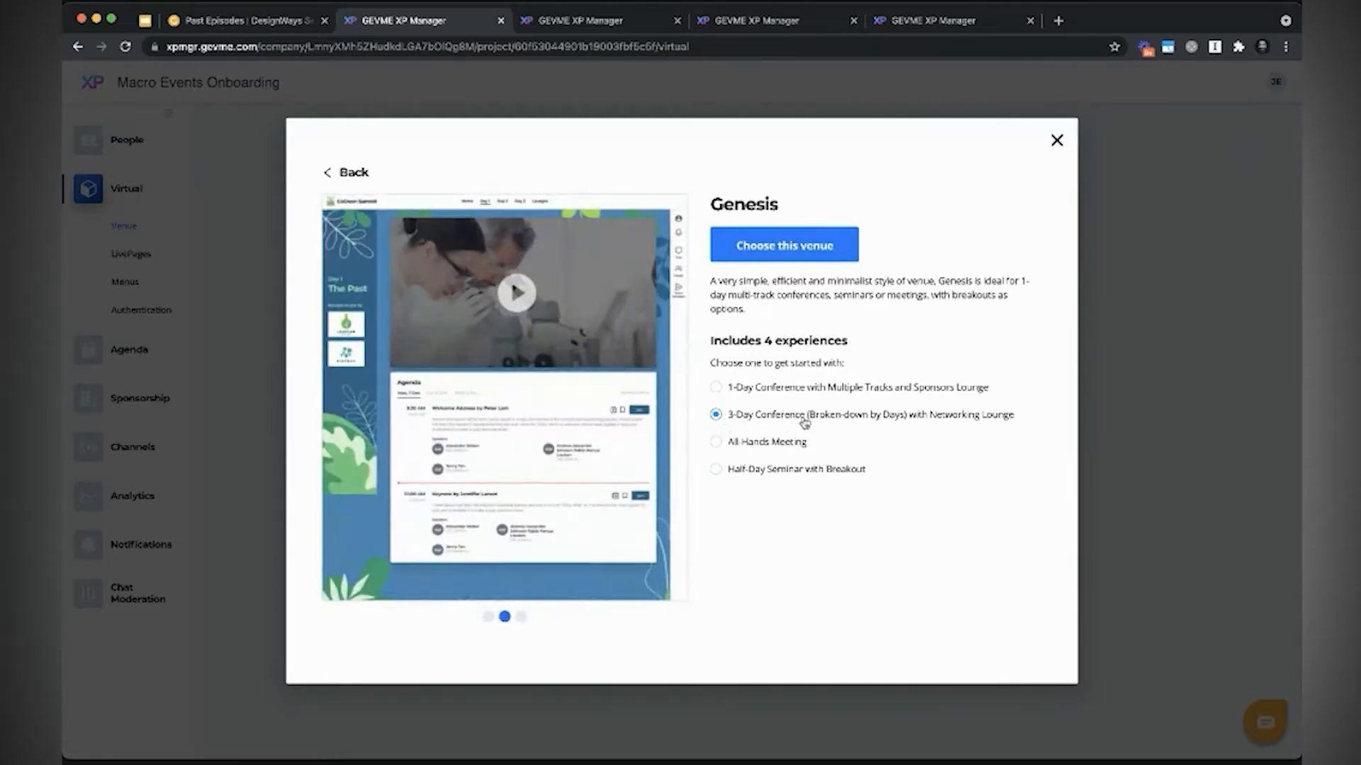
pyautogui.click(802, 245)
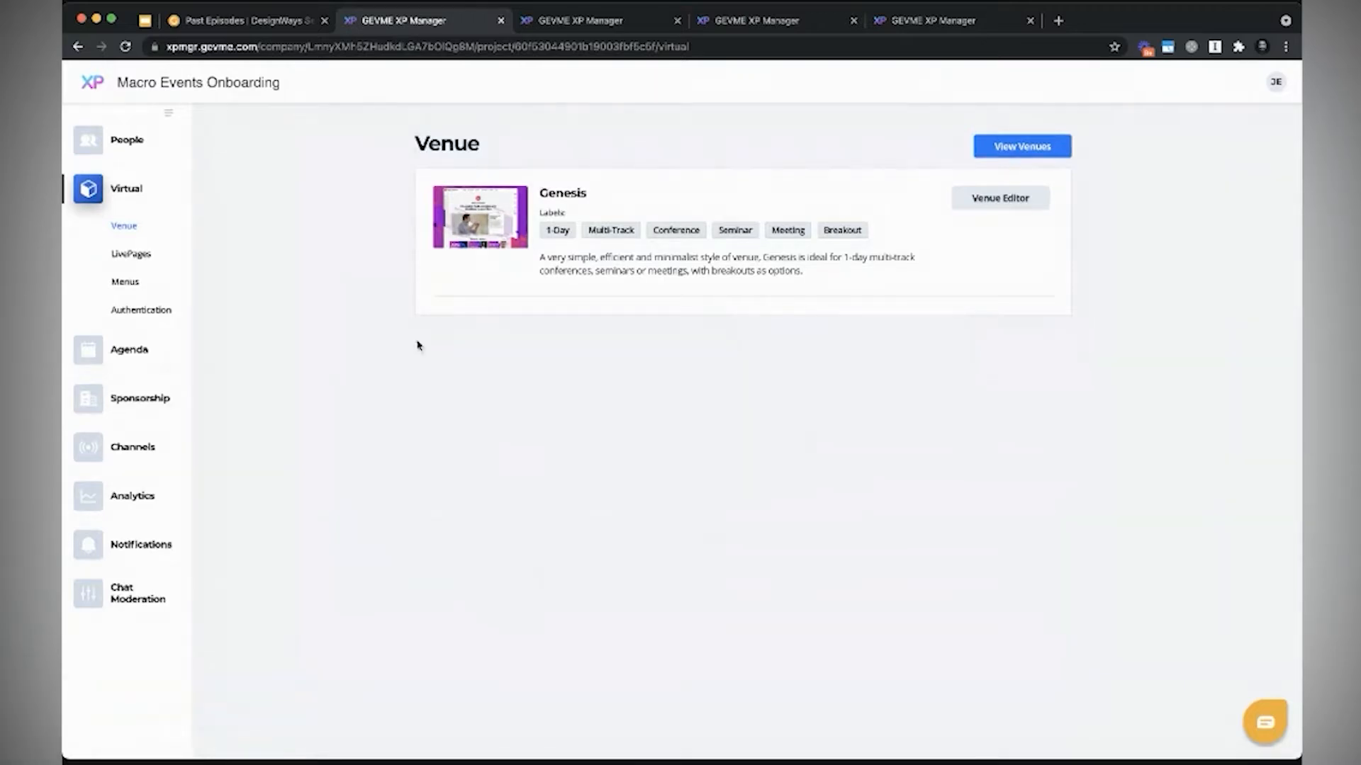
# Step: Review the event's LivePages, Header Menu items and authentication options, and return to the venue overview
pyautogui.click(149, 257)
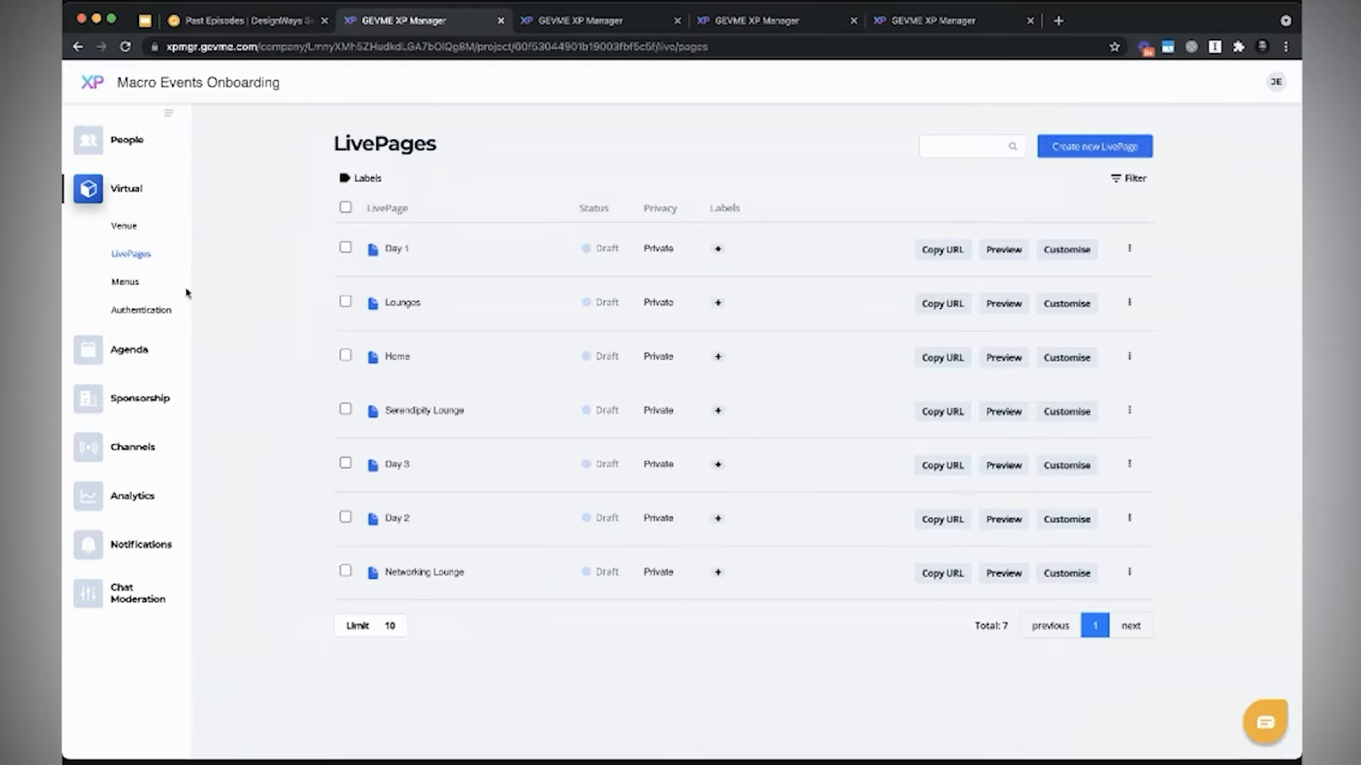
pyautogui.click(134, 288)
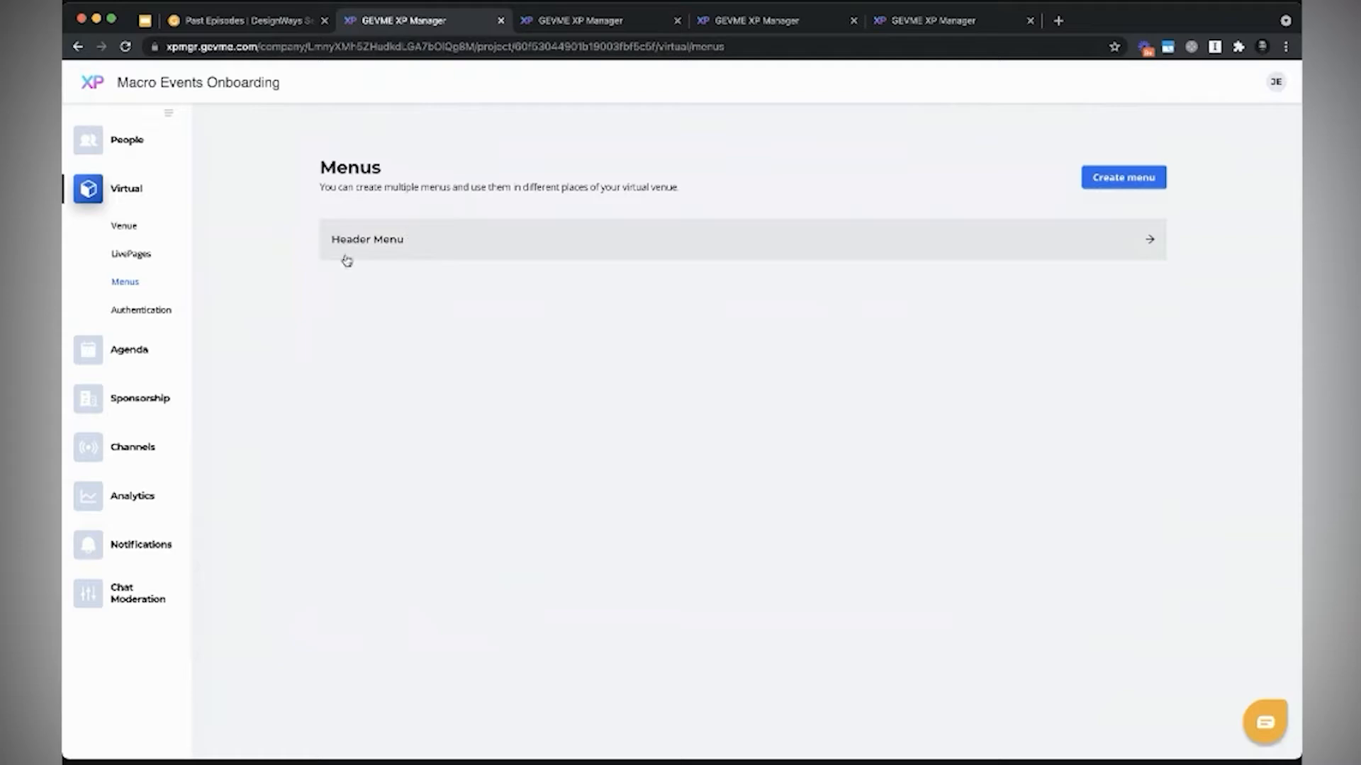
pyautogui.click(417, 244)
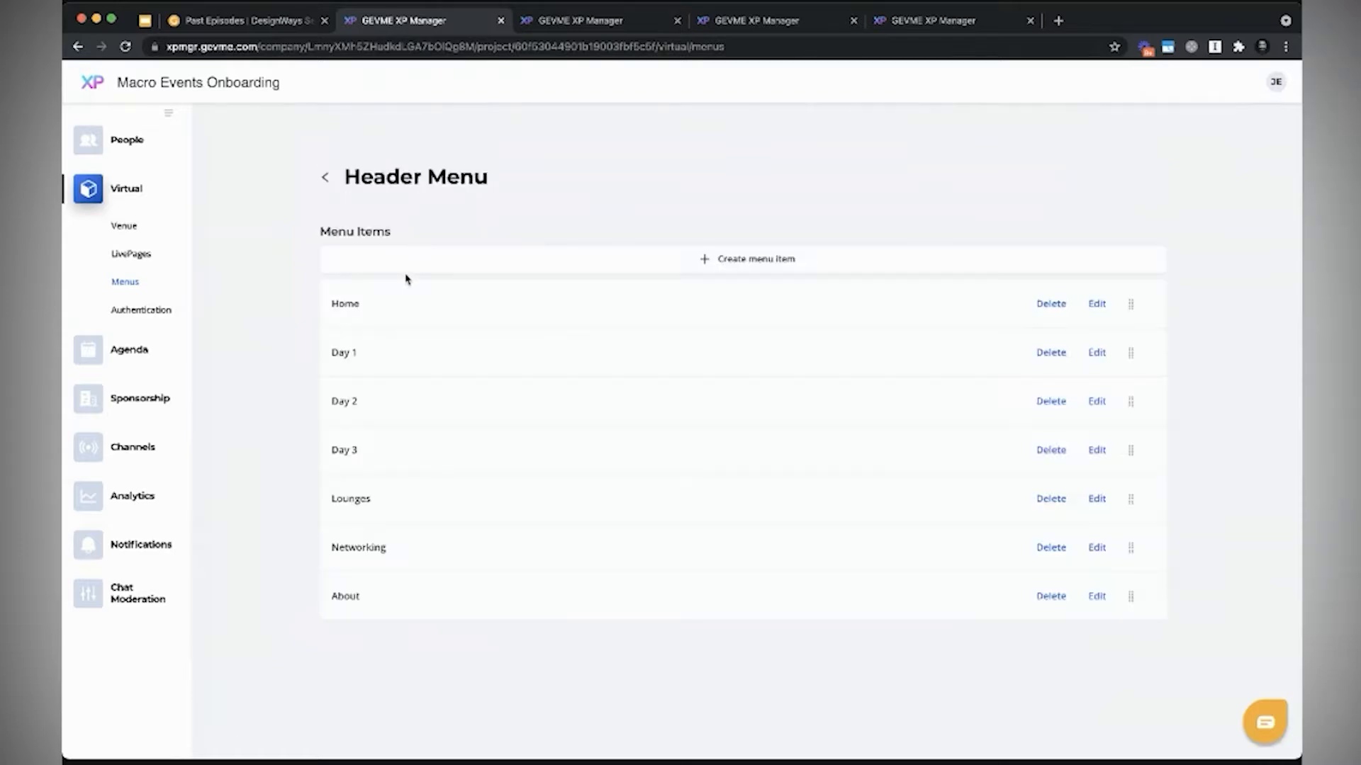
pyautogui.click(150, 311)
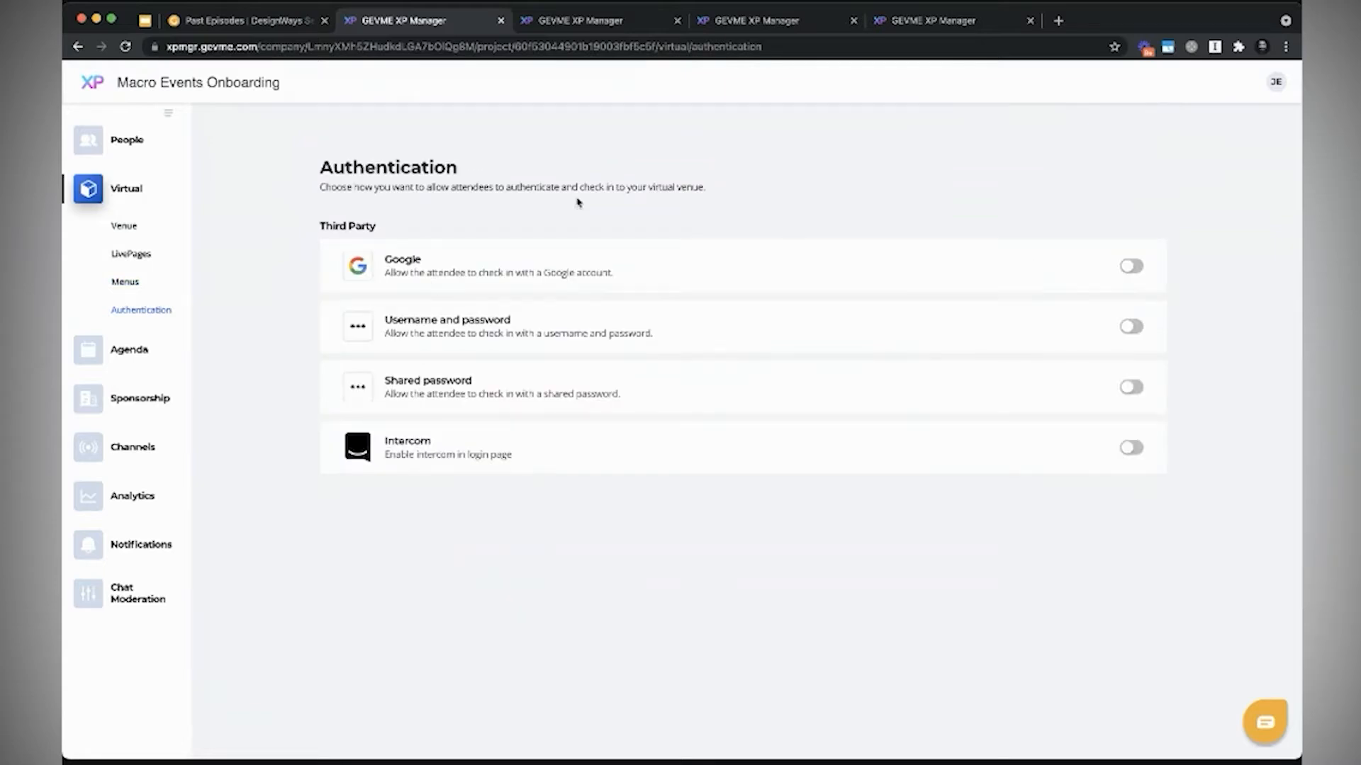
pyautogui.click(125, 287)
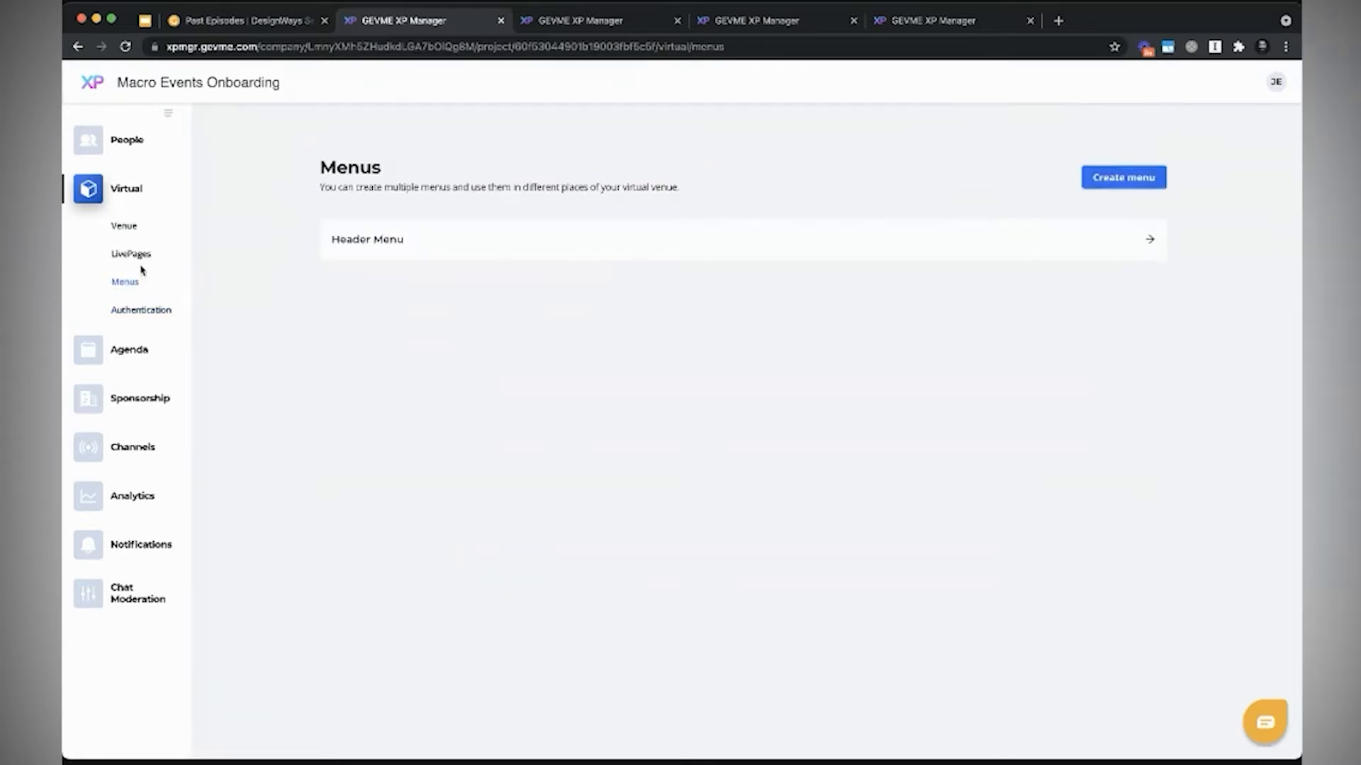
pyautogui.click(139, 258)
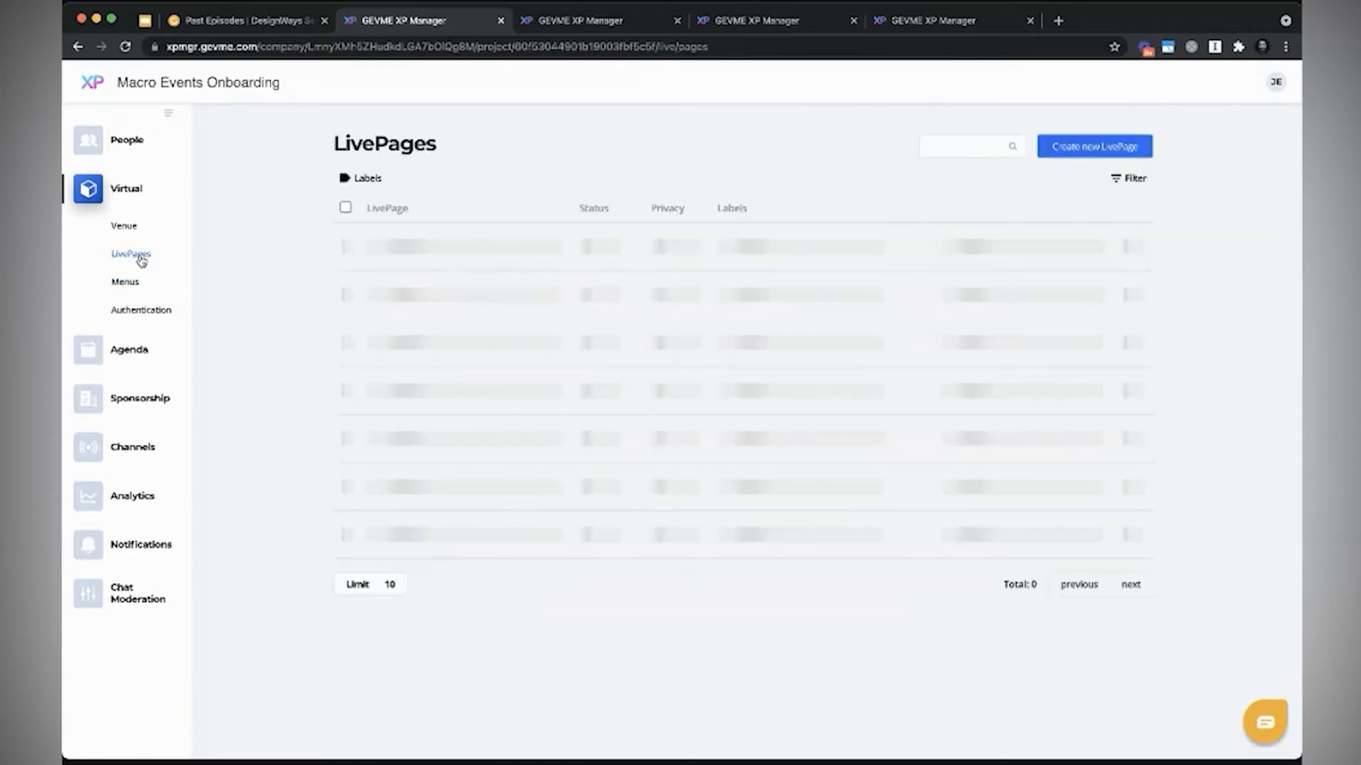
pyautogui.click(136, 228)
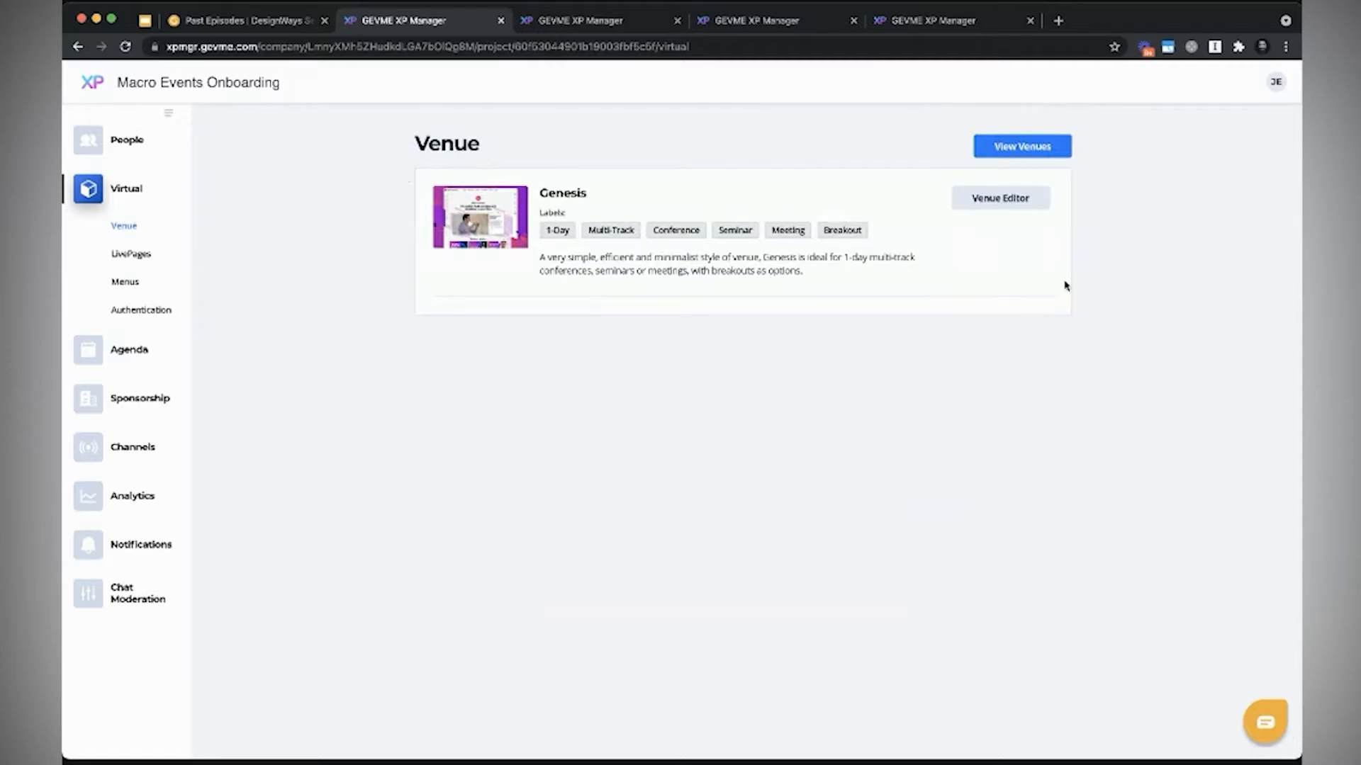
# Step: Open the Home LivePage for customising and look over its layout from the welcome banner to the sponsors section
pyautogui.doubleClick(563, 193)
pyautogui.click(617, 196)
pyautogui.click(132, 256)
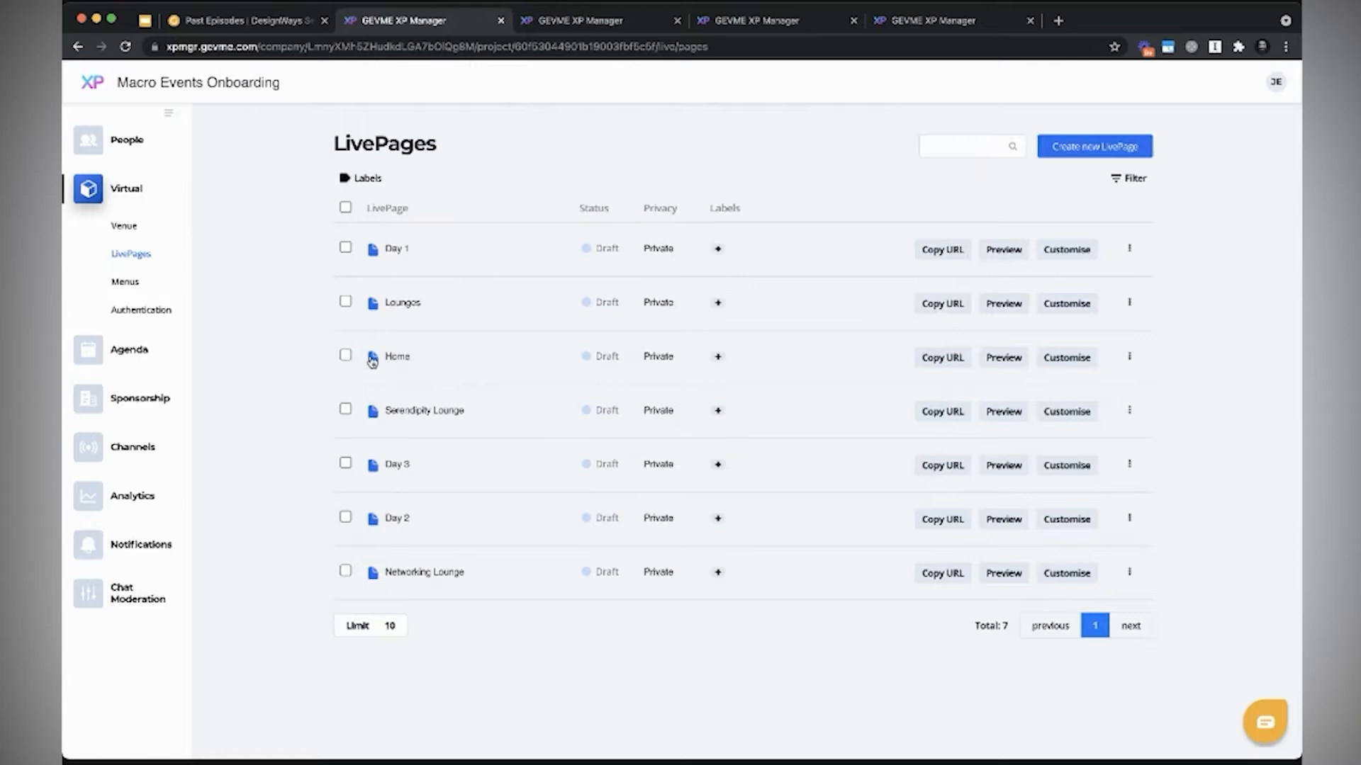
pyautogui.click(1068, 359)
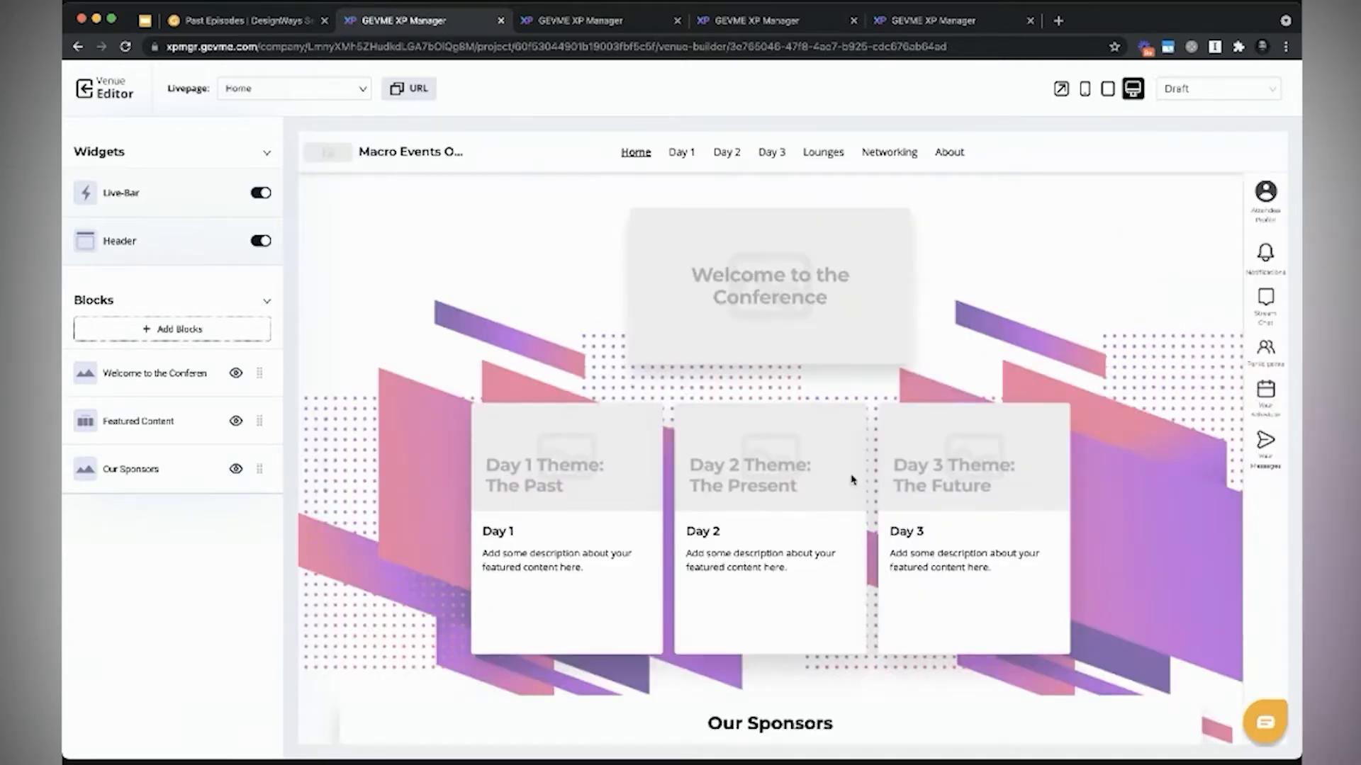
pyautogui.scroll(-1, 808, 578)
pyautogui.scroll(-1, 807, 579)
pyautogui.scroll(2, 808, 580)
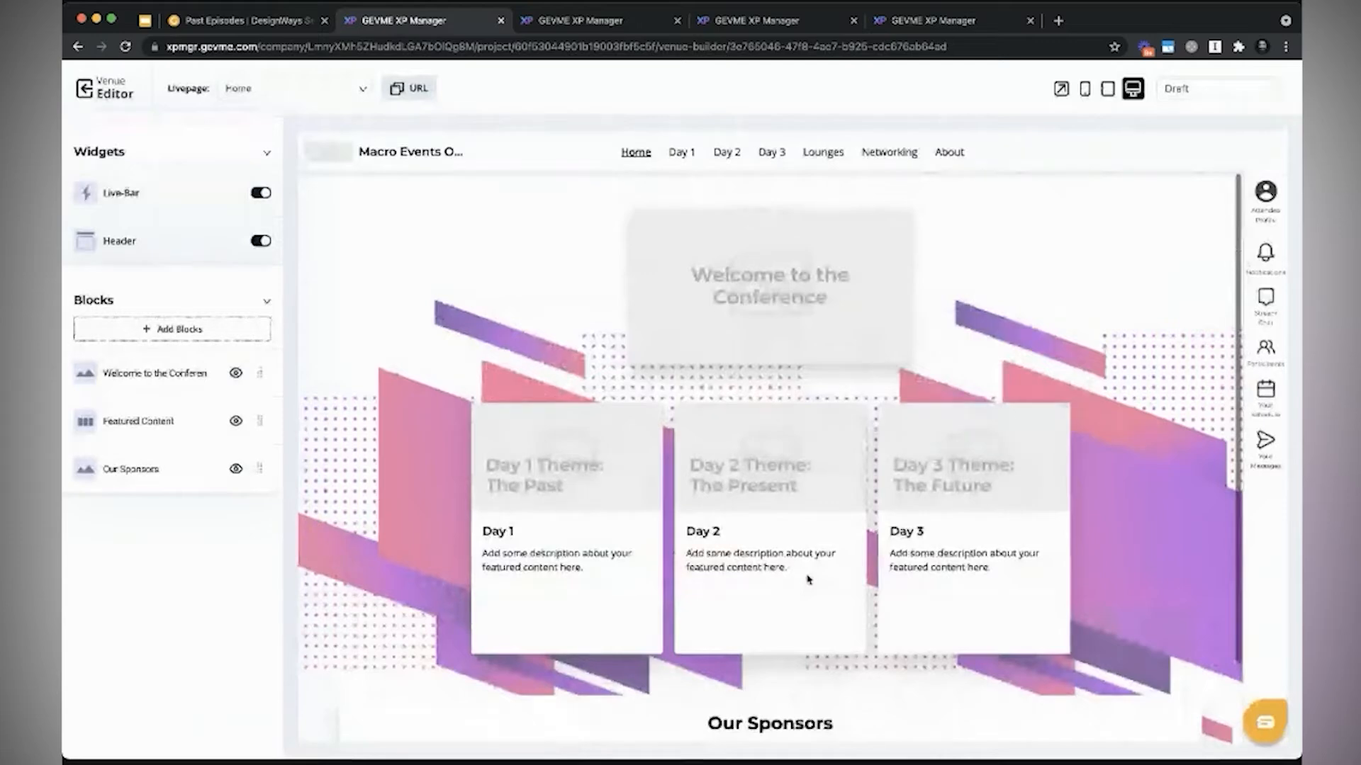
pyautogui.scroll(-2, 808, 580)
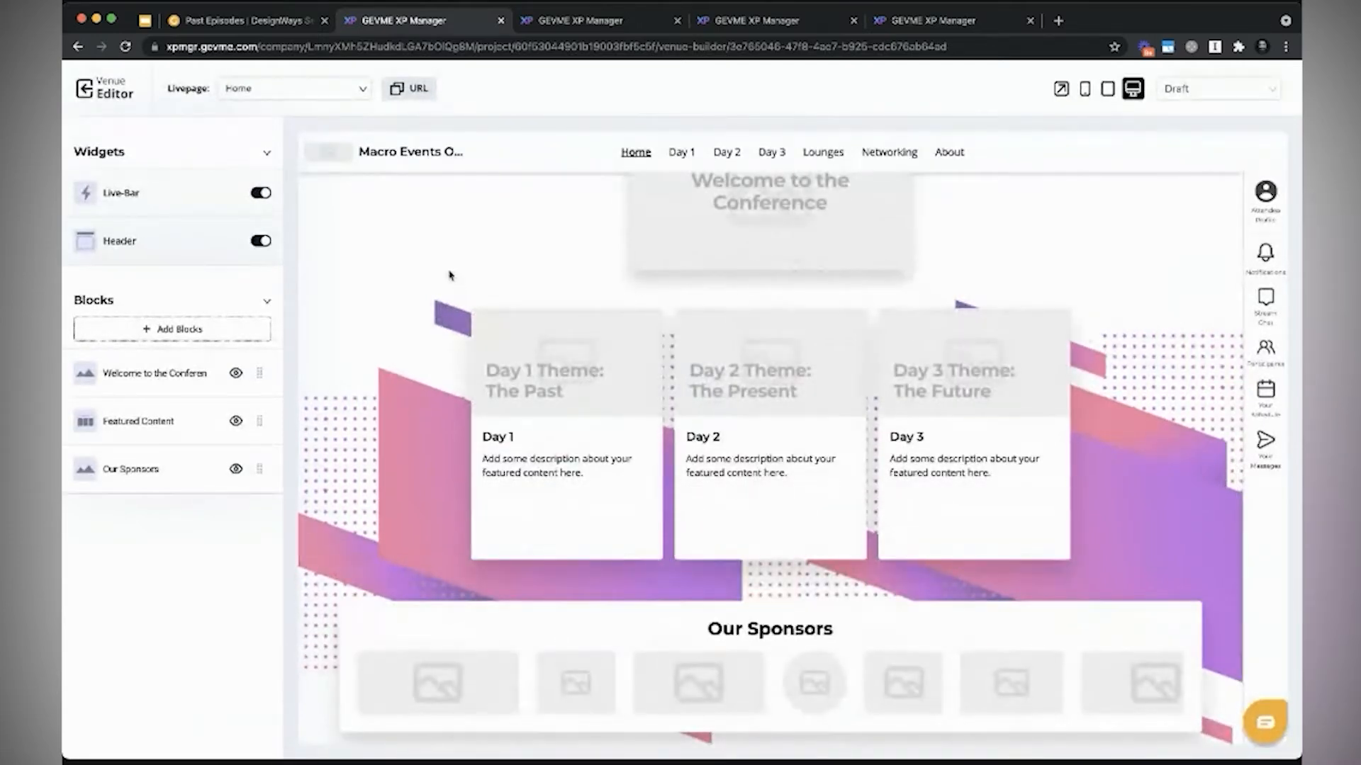
pyautogui.scroll(1, 450, 275)
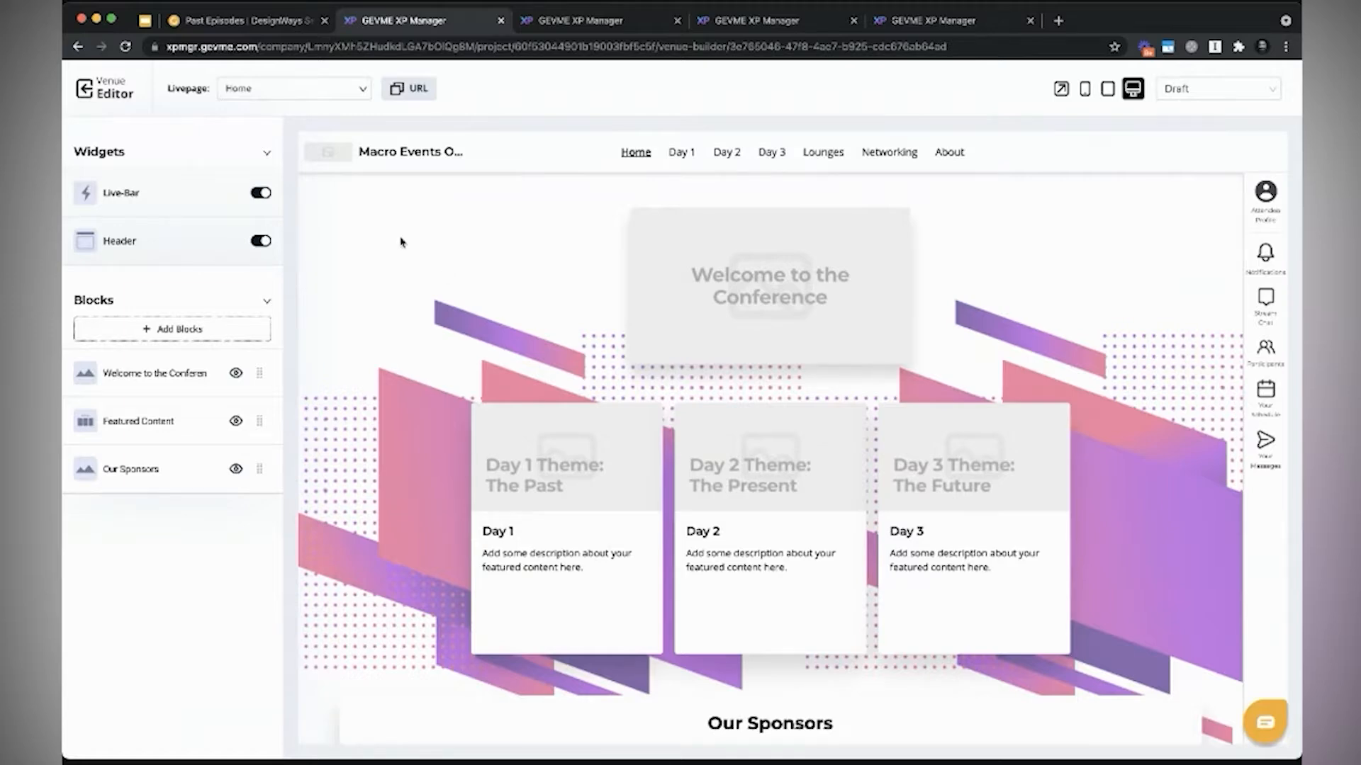
# Step: Switch to the Digify Conference 2021 project and open its Lobby LivePage for customising in desktop view
pyautogui.click(567, 29)
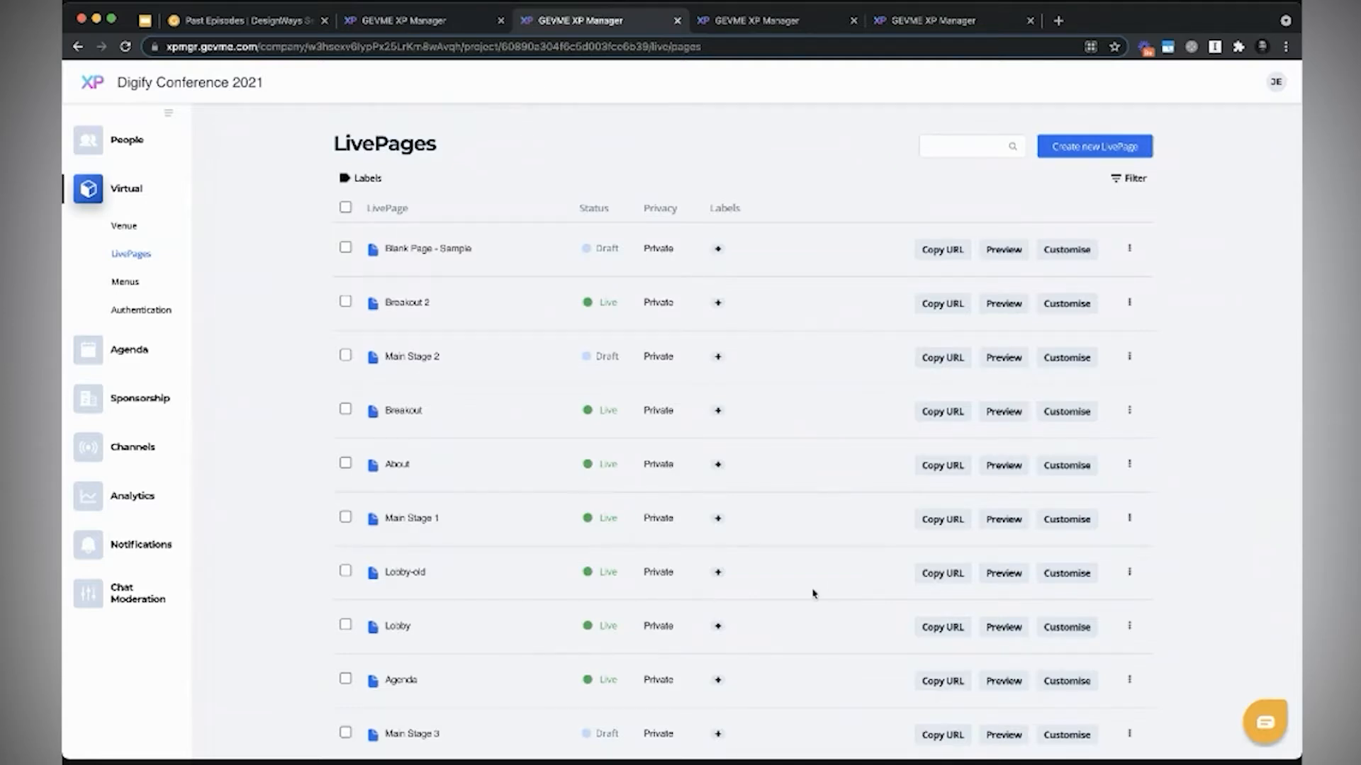
pyautogui.scroll(-2, 814, 593)
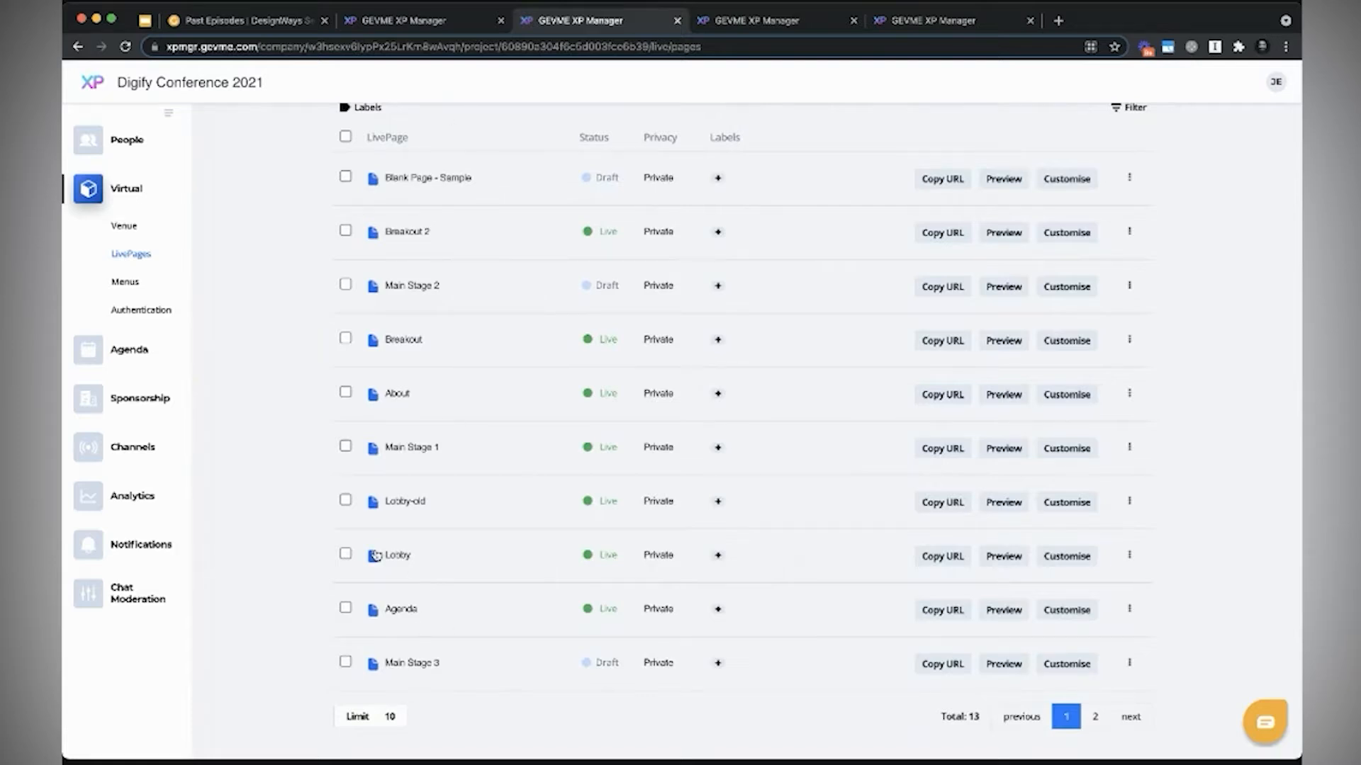
pyautogui.click(1084, 558)
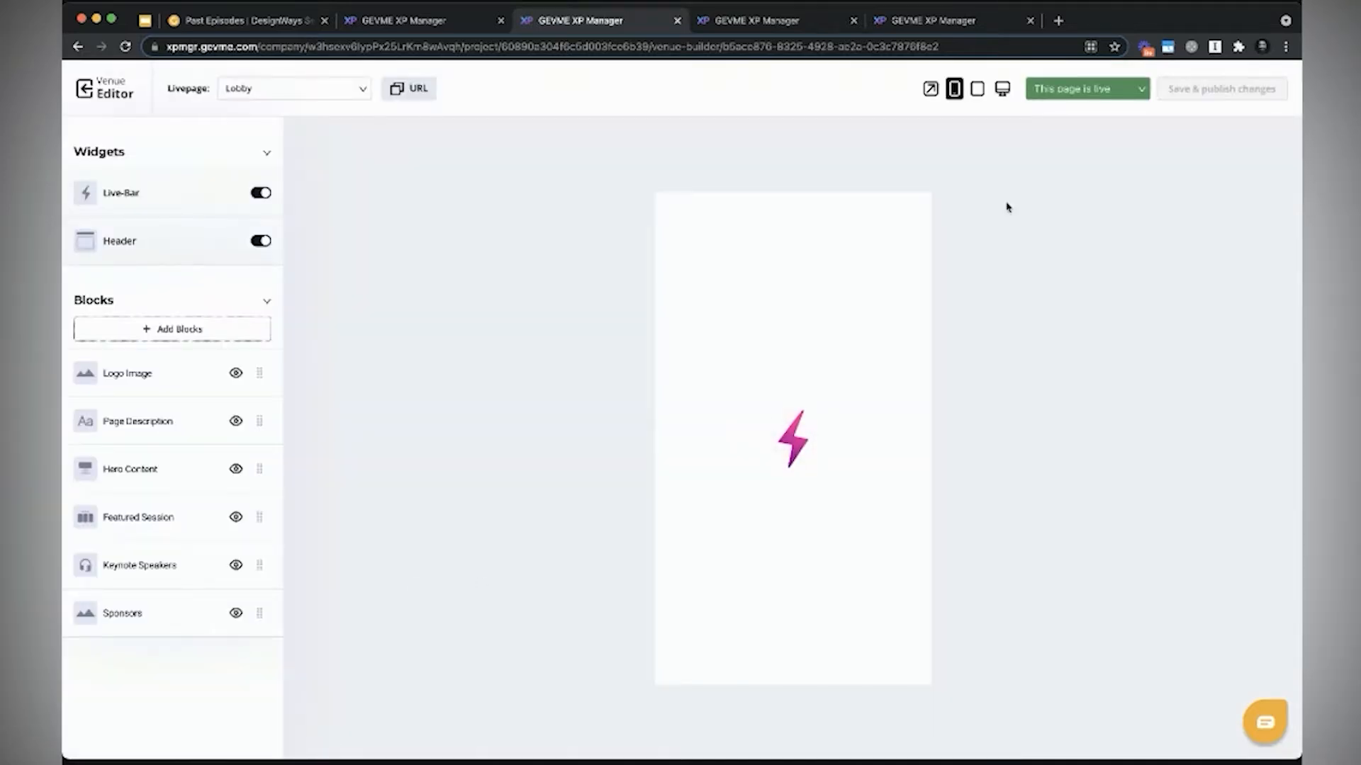
pyautogui.click(1000, 90)
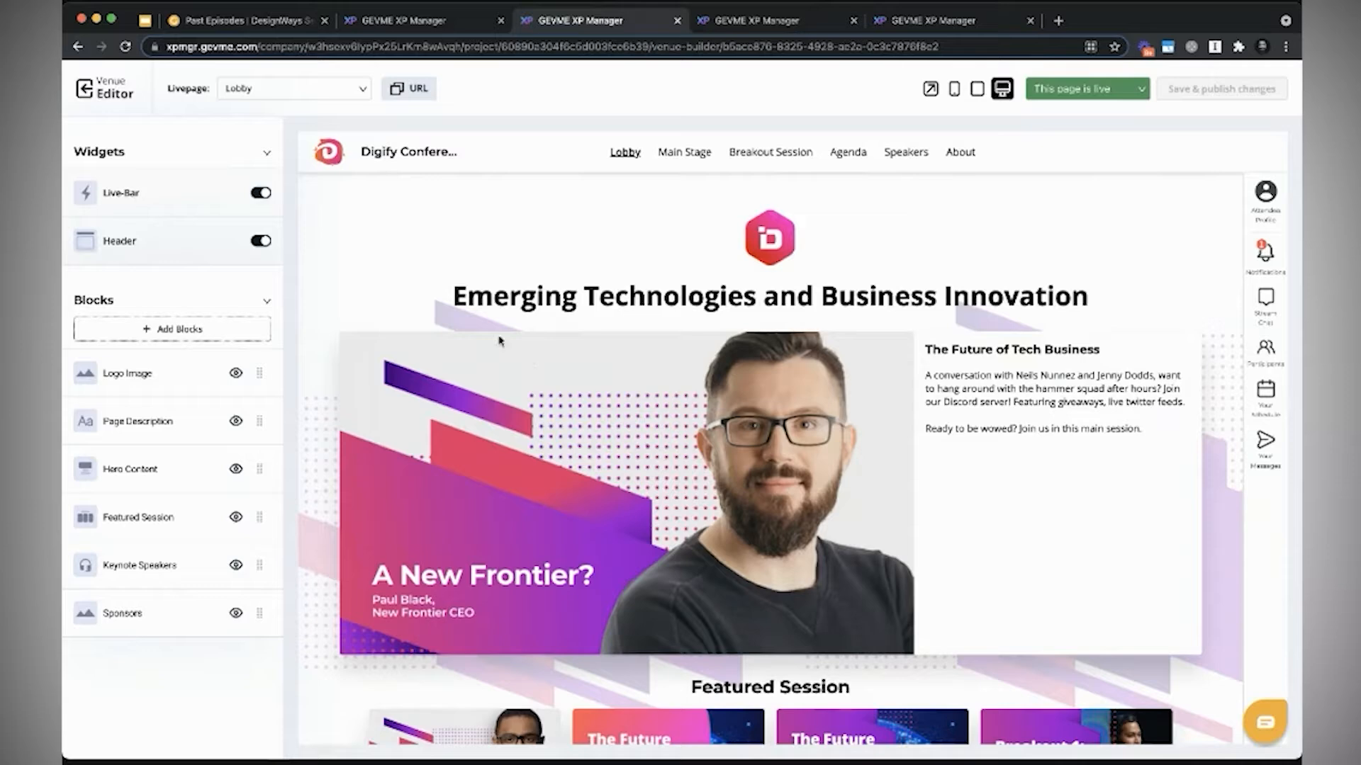
# Step: Review the settings of the Live-Bar widget and the Logo Image block, returning to the list of widgets and blocks
pyautogui.click(144, 199)
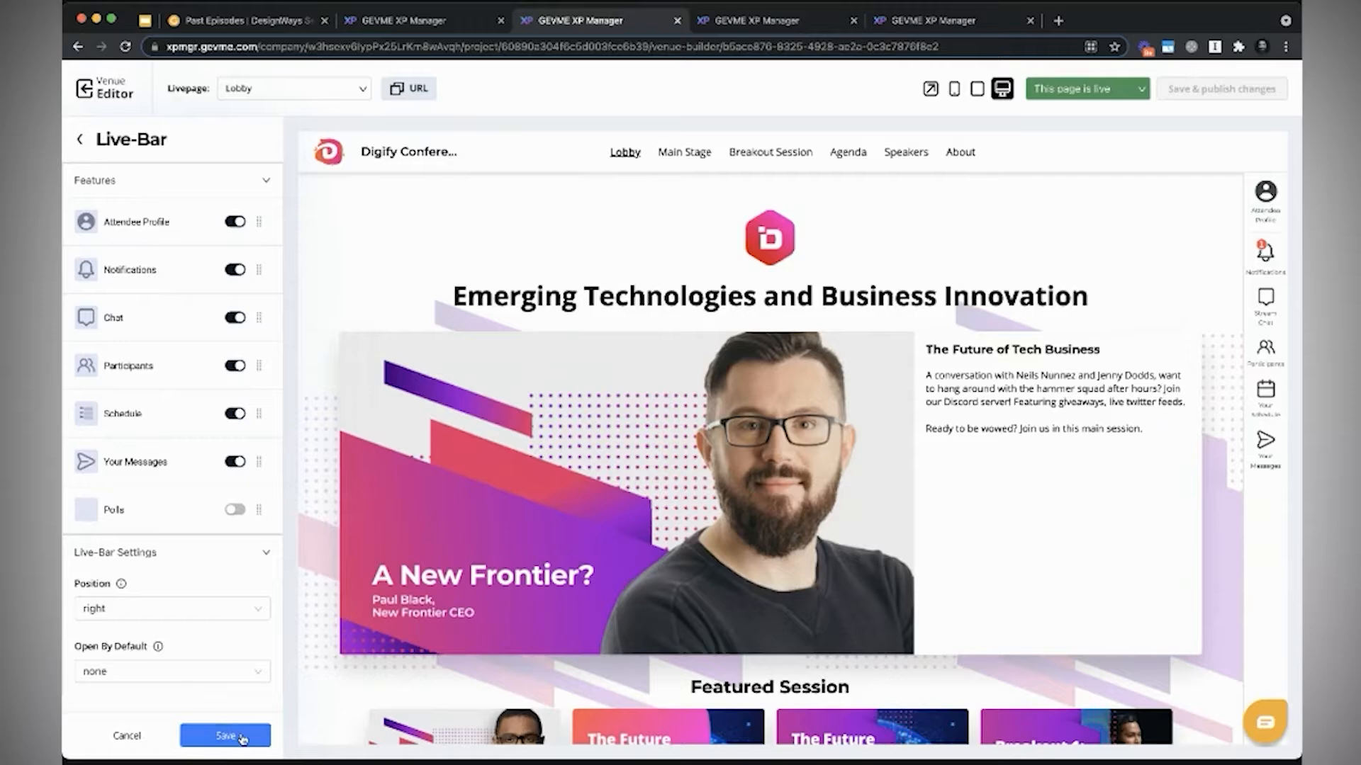
pyautogui.click(81, 143)
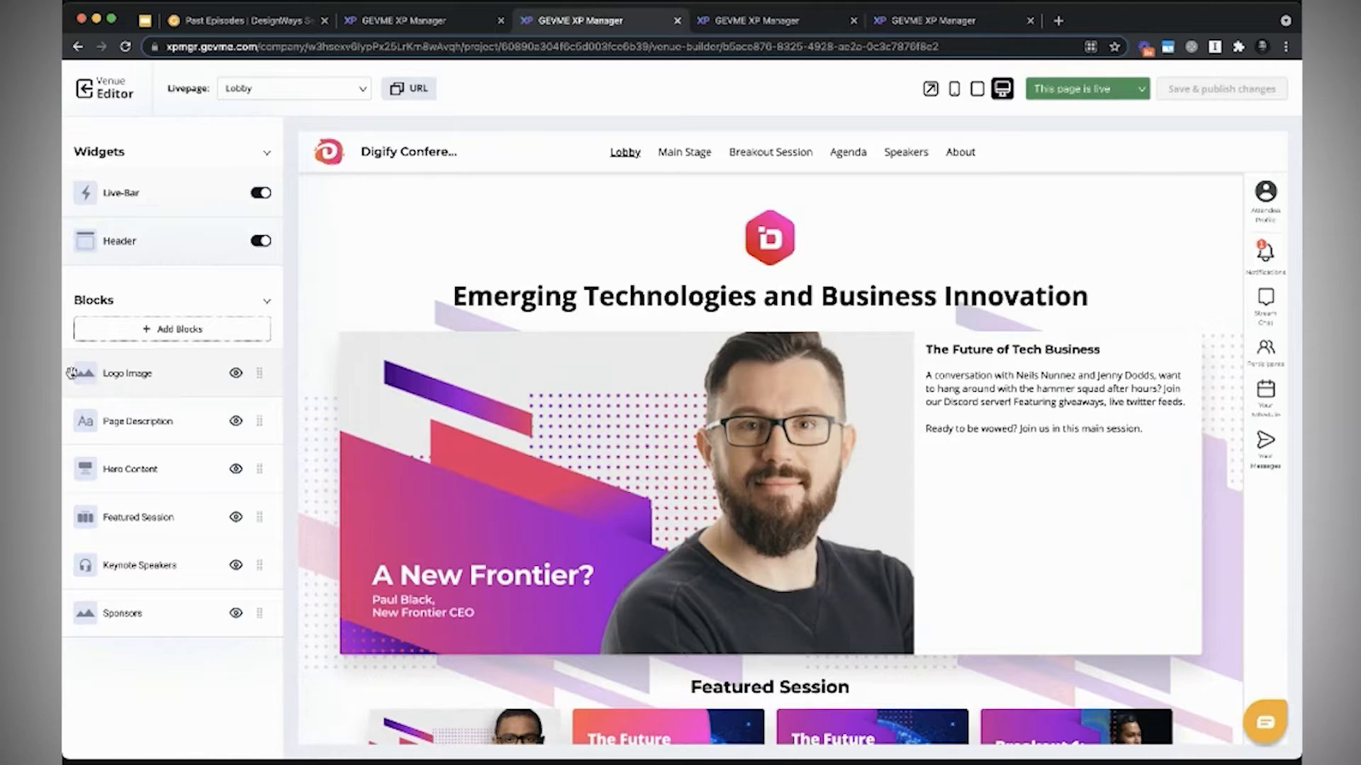
pyautogui.click(122, 377)
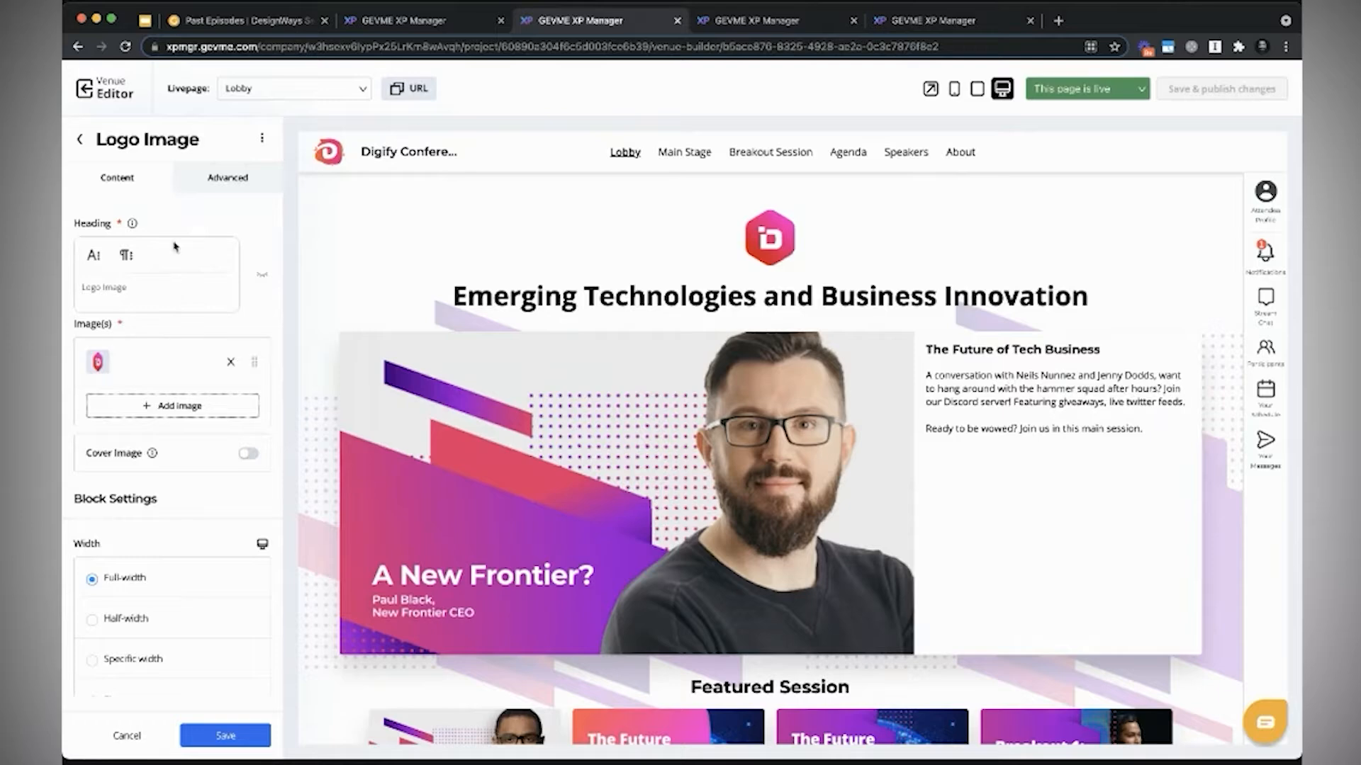
pyautogui.scroll(-6, 206, 659)
pyautogui.scroll(6, 207, 659)
pyautogui.click(81, 145)
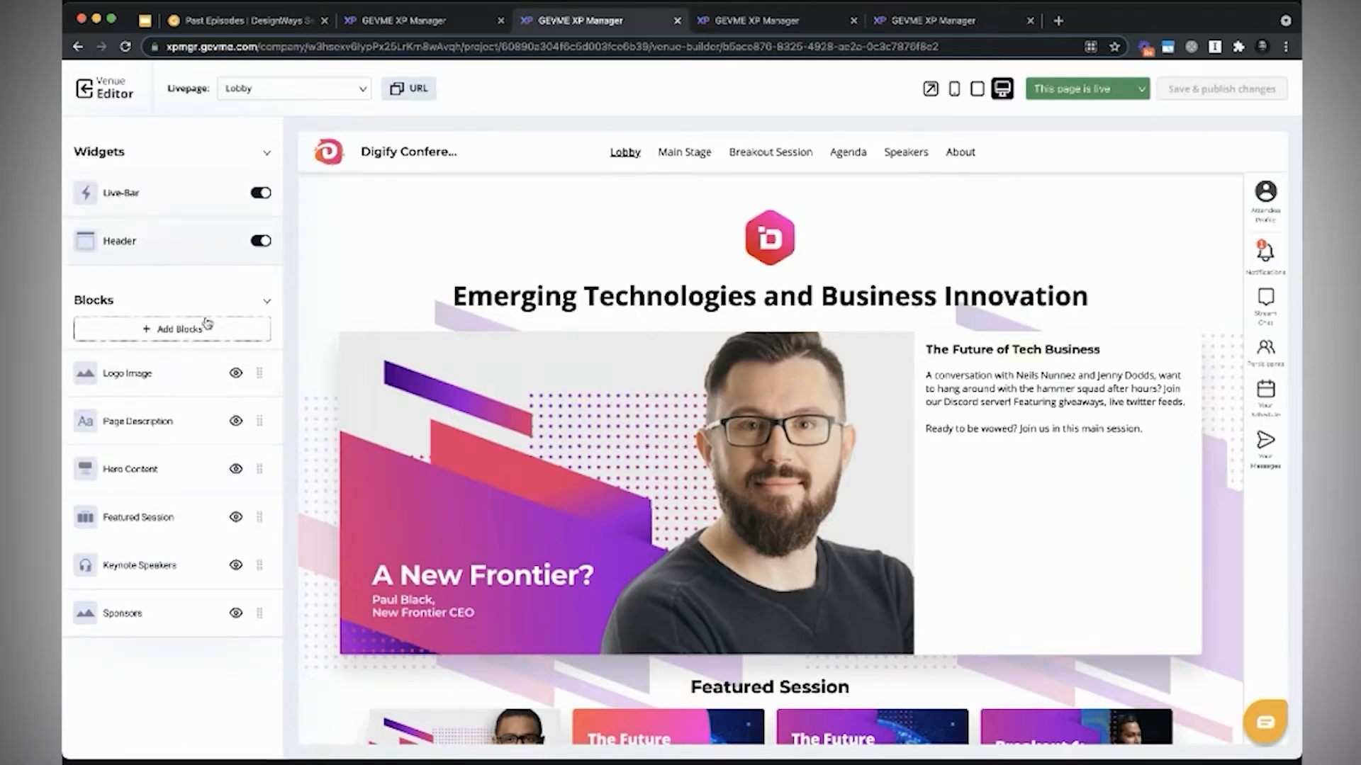
# Step: View the Agenda LivePage in the editor and return to the Lobby page through the venue's header navigation
pyautogui.click(312, 88)
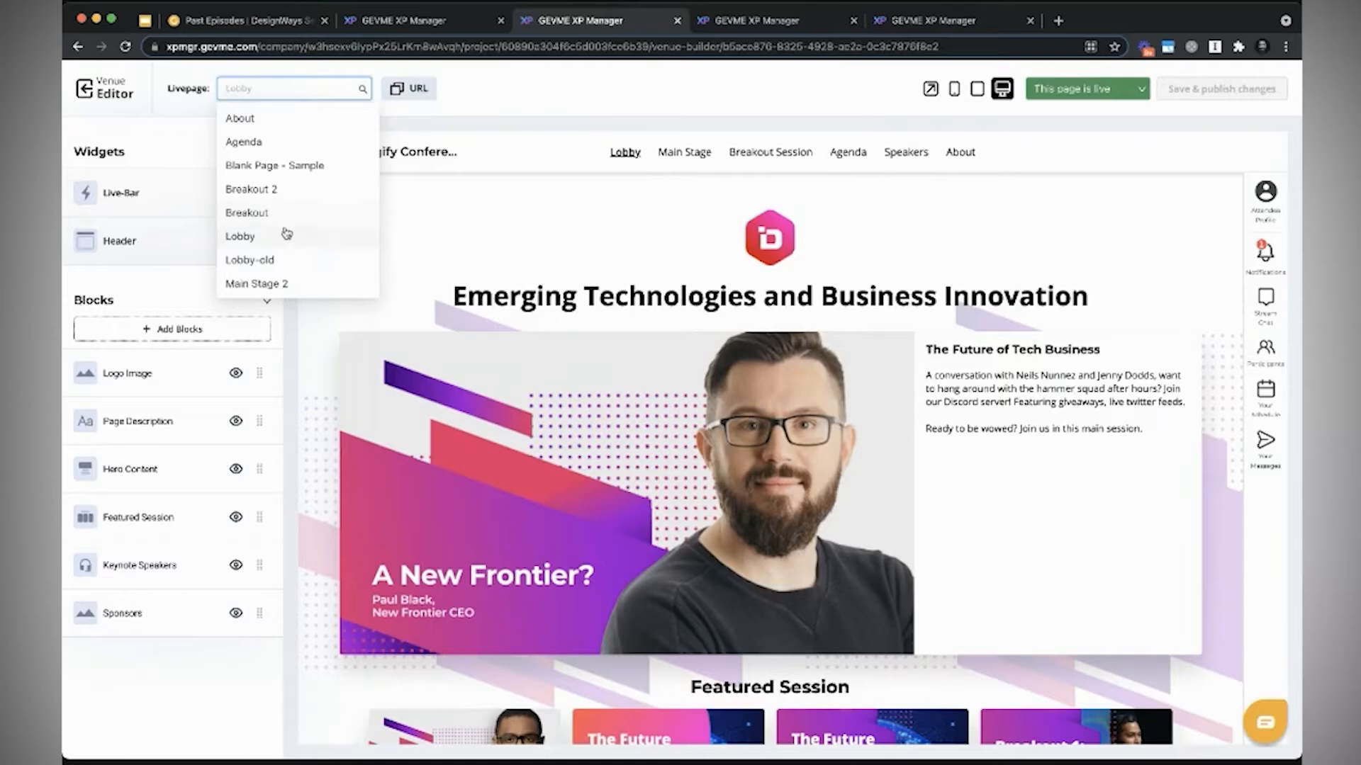
pyautogui.click(288, 142)
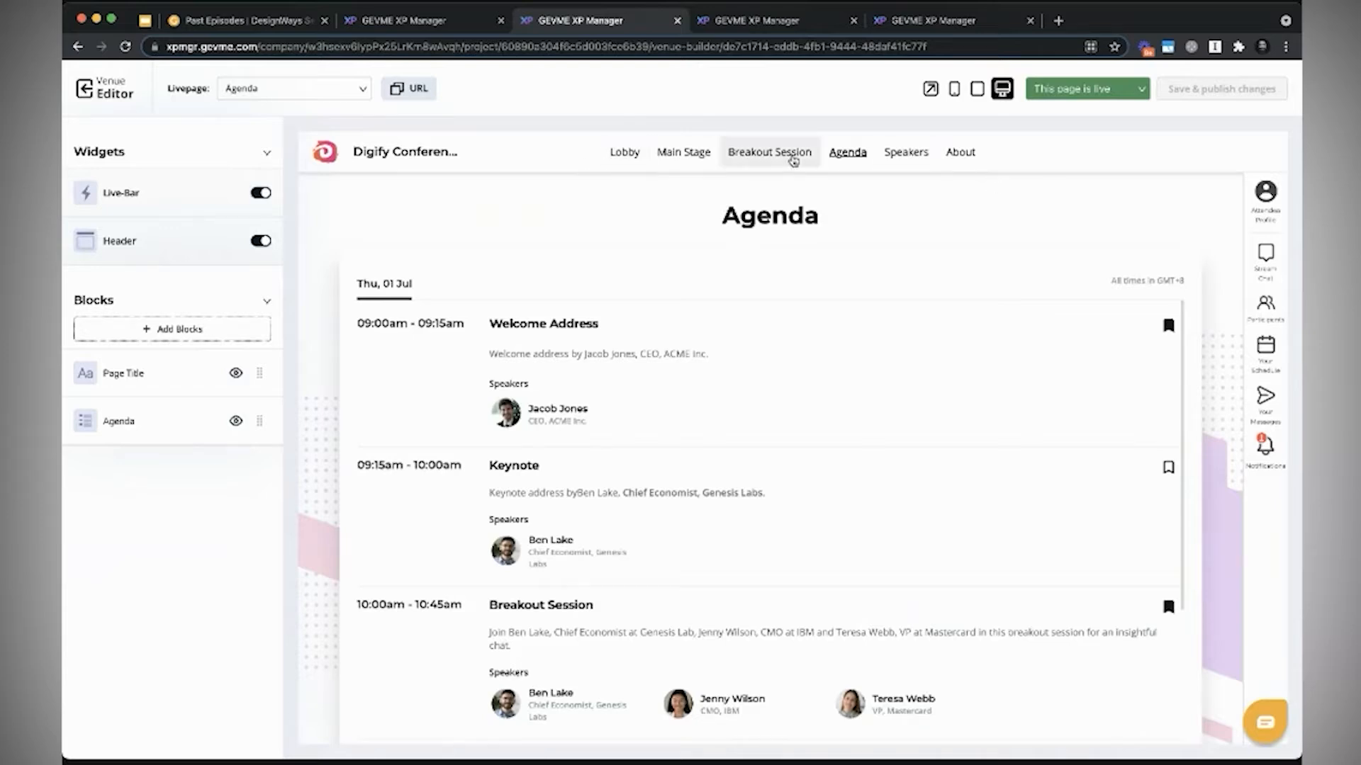
pyautogui.click(624, 153)
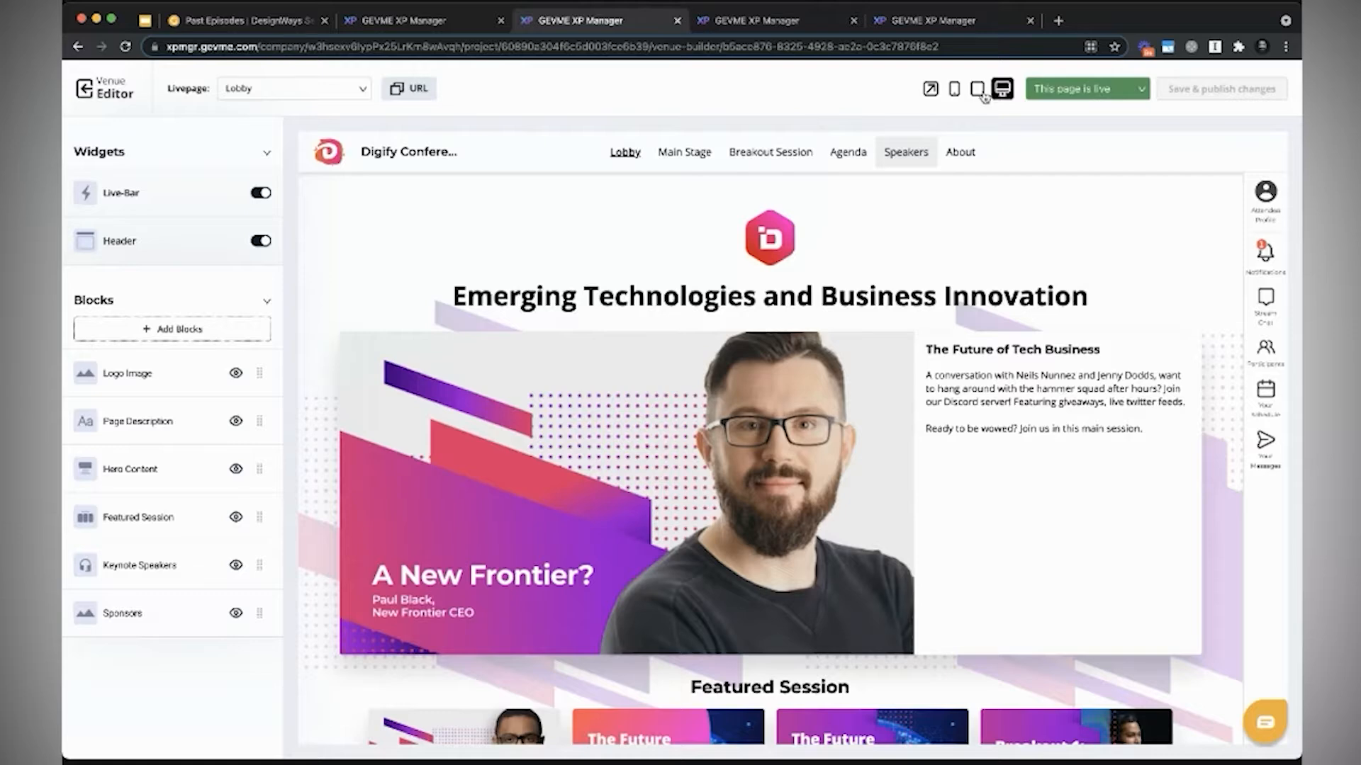
# Step: Preview the Lobby page in the tablet and mobile layouts
pyautogui.click(980, 91)
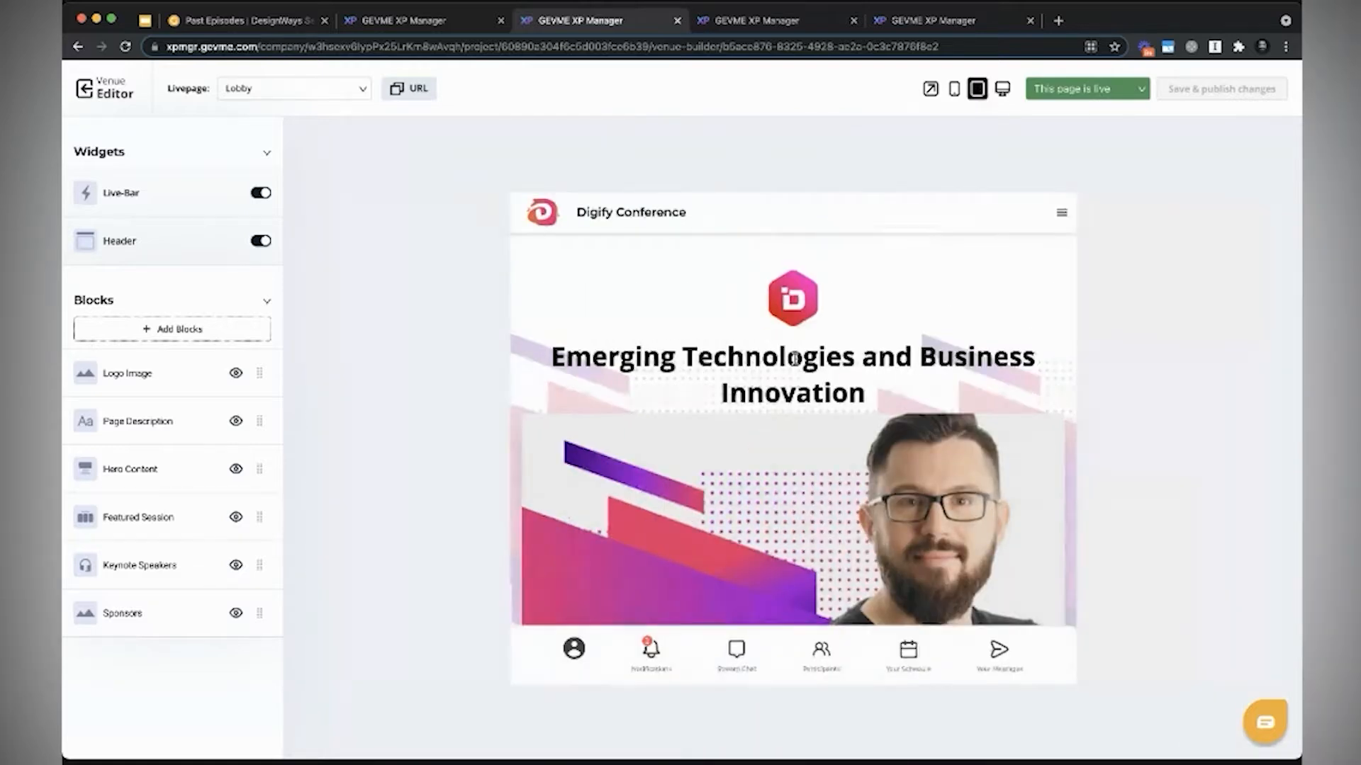
pyautogui.click(954, 92)
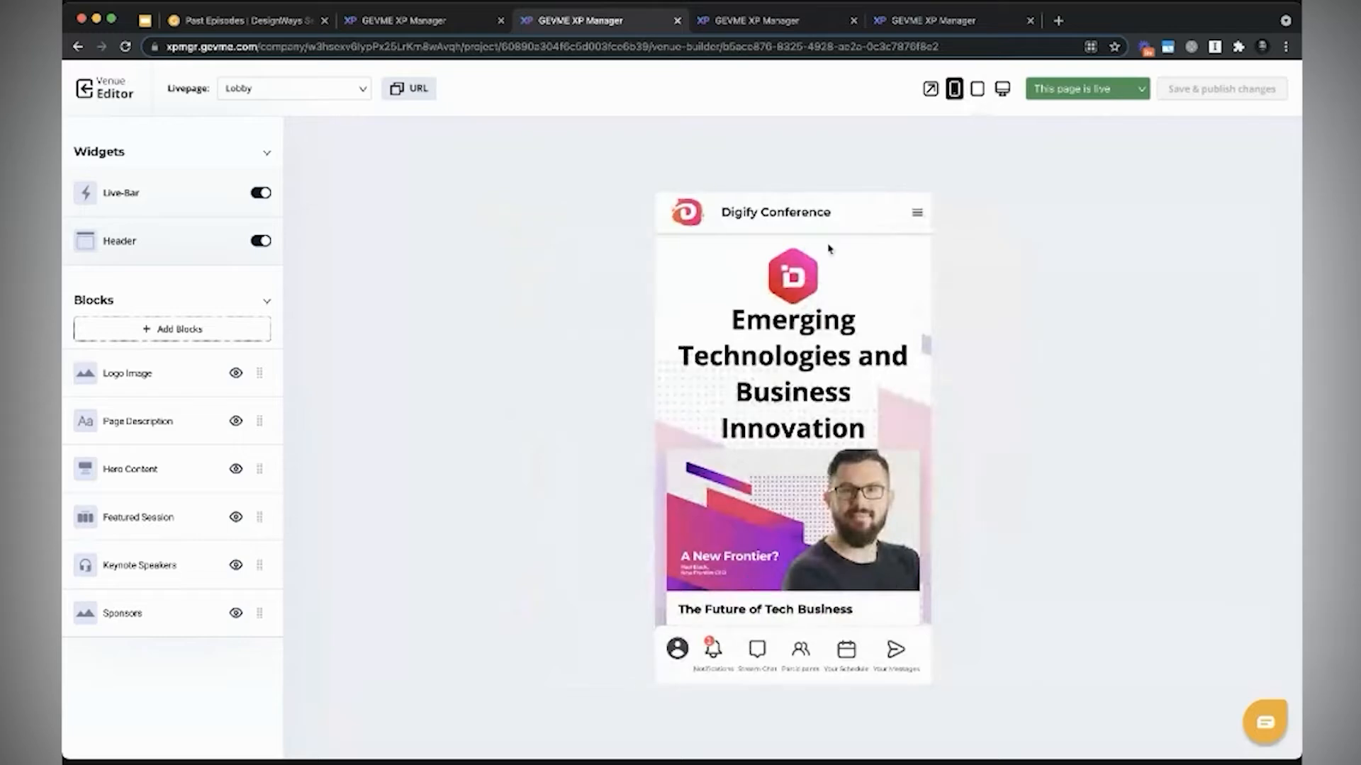
# Step: Preview the Lobby page full size in a separate browser tab, then return to the editor and restore the desktop layout
pyautogui.click(930, 92)
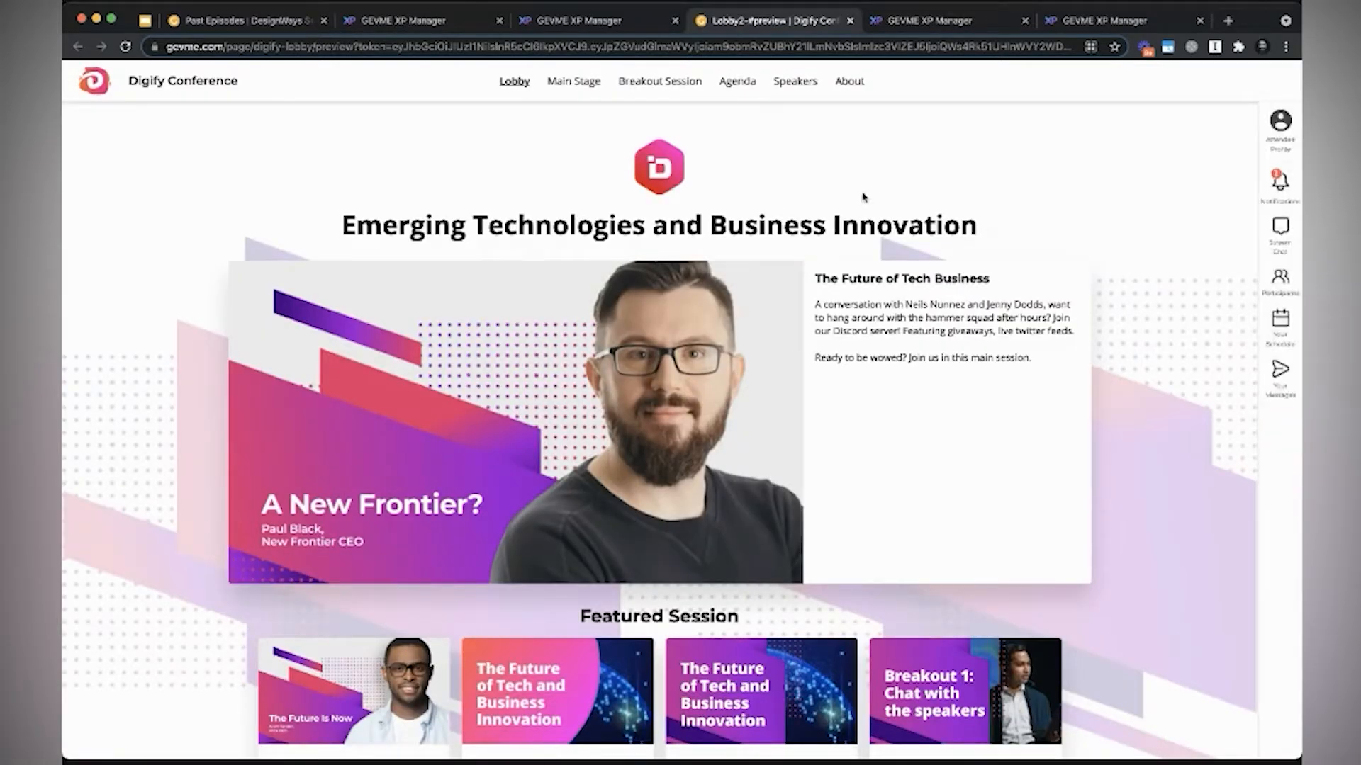
pyautogui.click(588, 22)
pyautogui.click(757, 22)
pyautogui.click(595, 20)
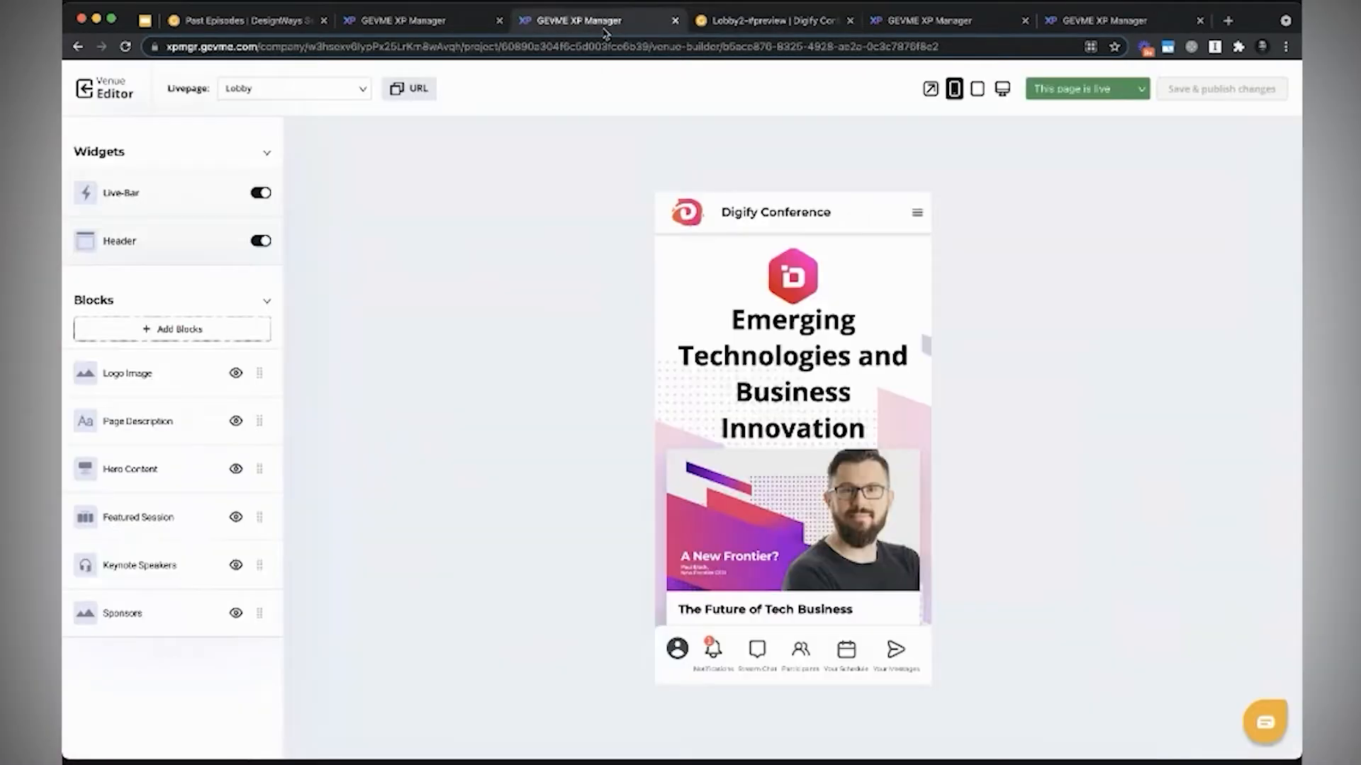
pyautogui.click(1002, 90)
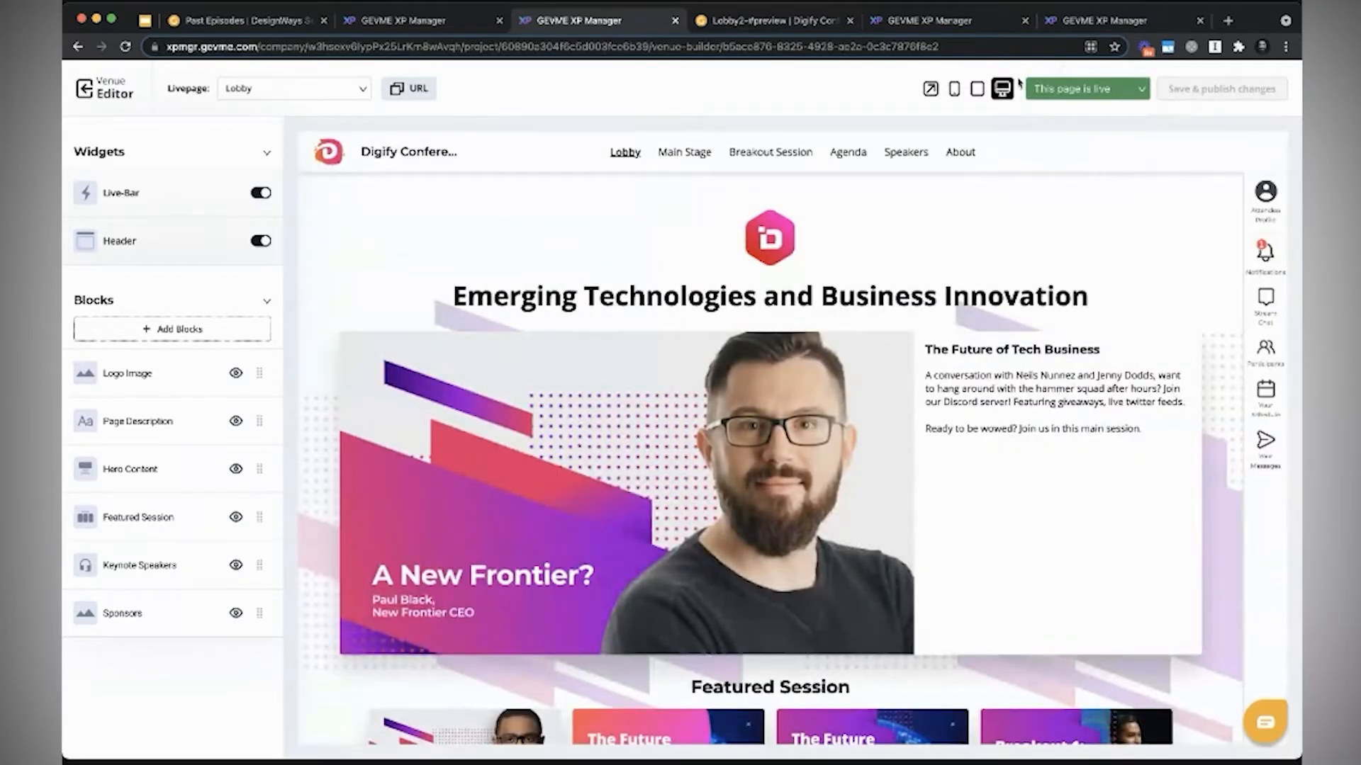
# Step: Change the Lobby LivePage's status to Draft, confirming the change, and set it back to Live
pyautogui.click(1063, 89)
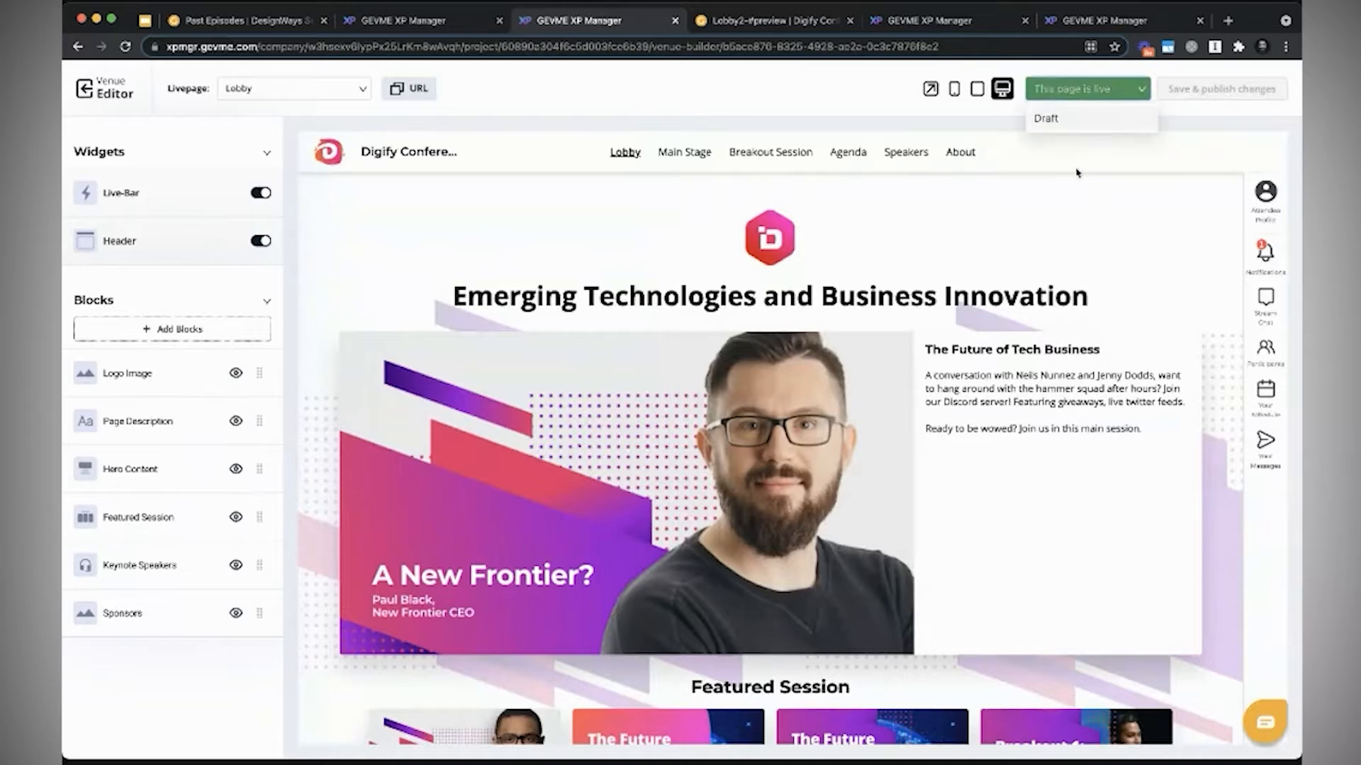
pyautogui.click(1048, 120)
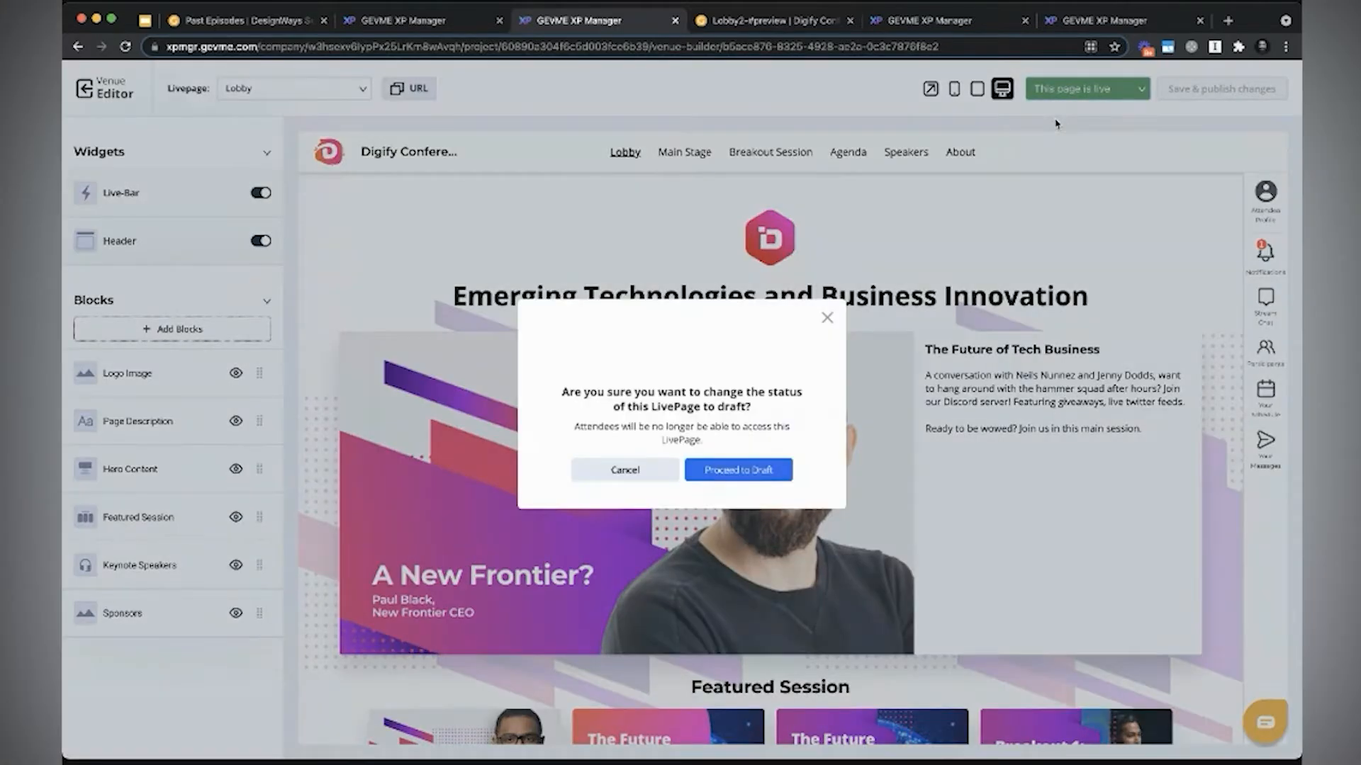
pyautogui.click(748, 470)
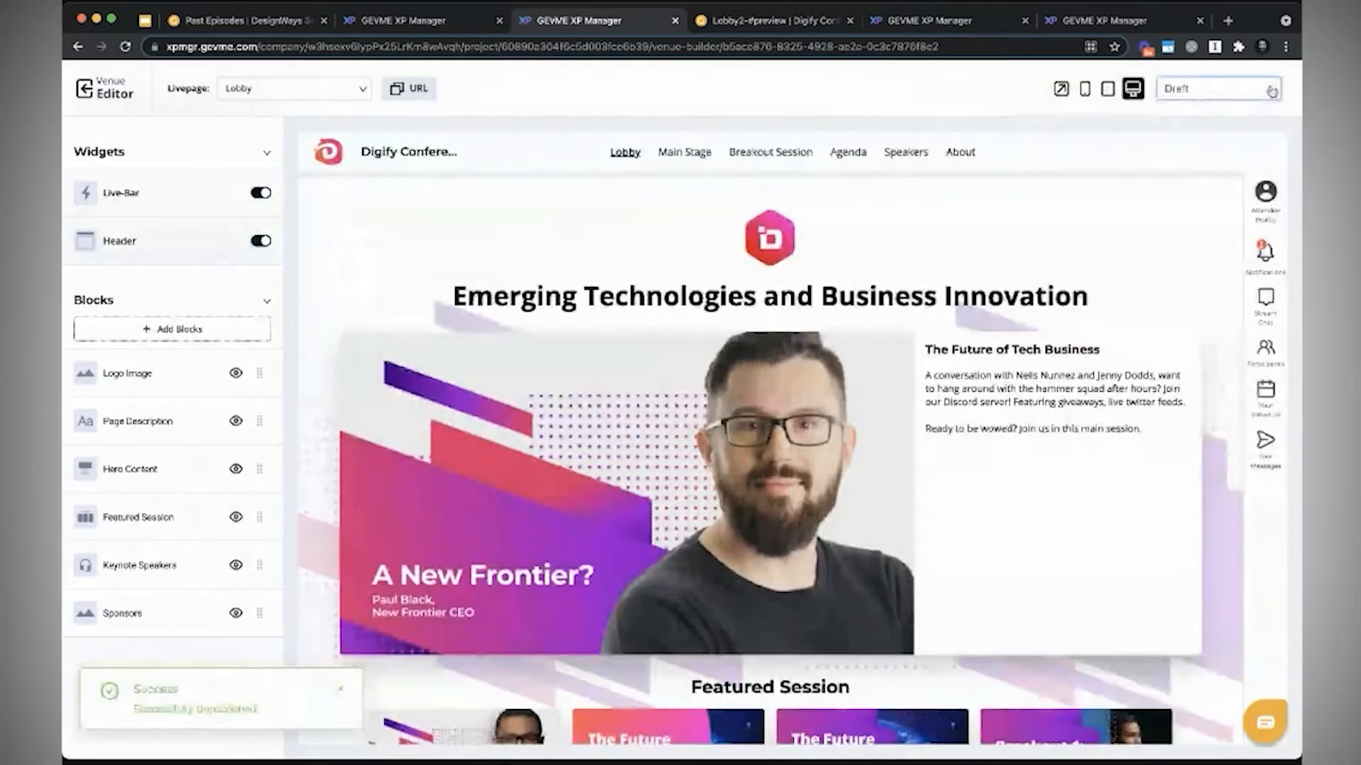
pyautogui.click(1185, 90)
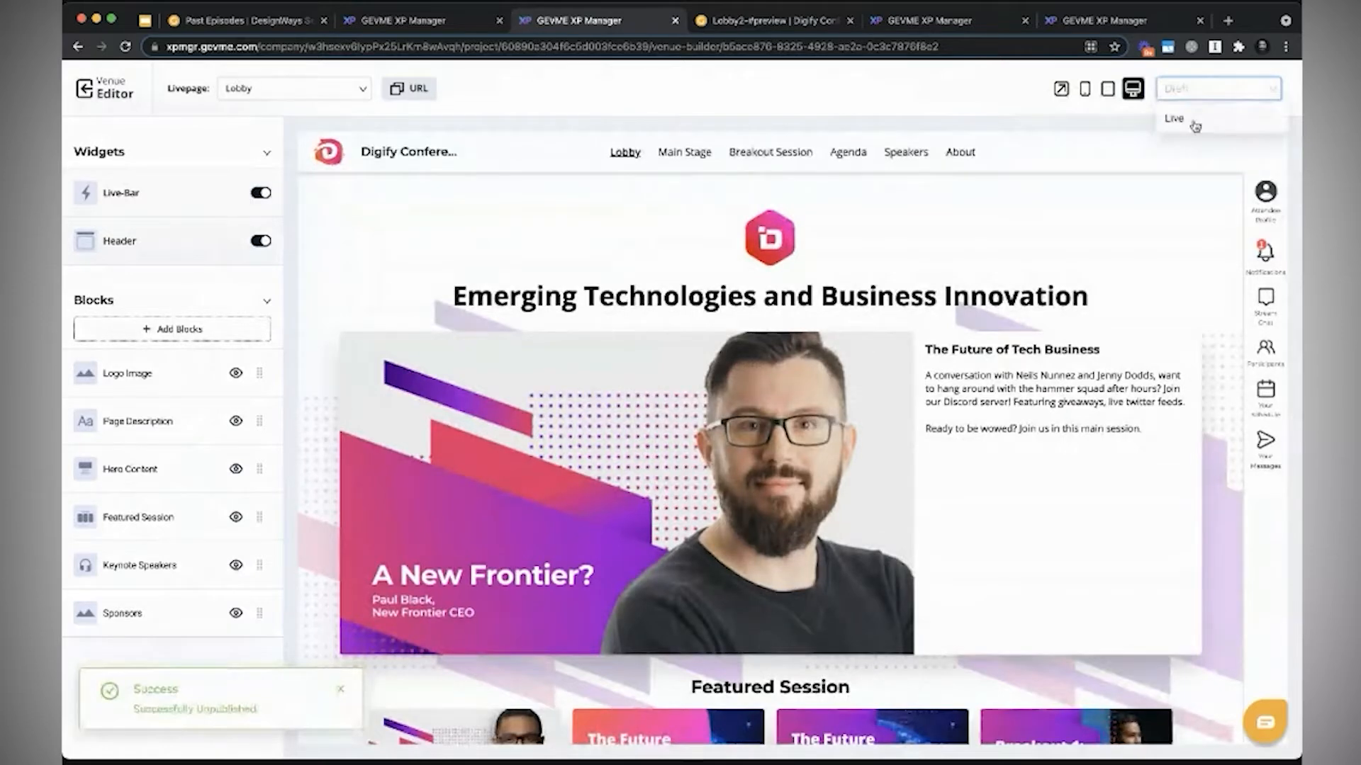
pyautogui.click(1182, 120)
pyautogui.click(733, 464)
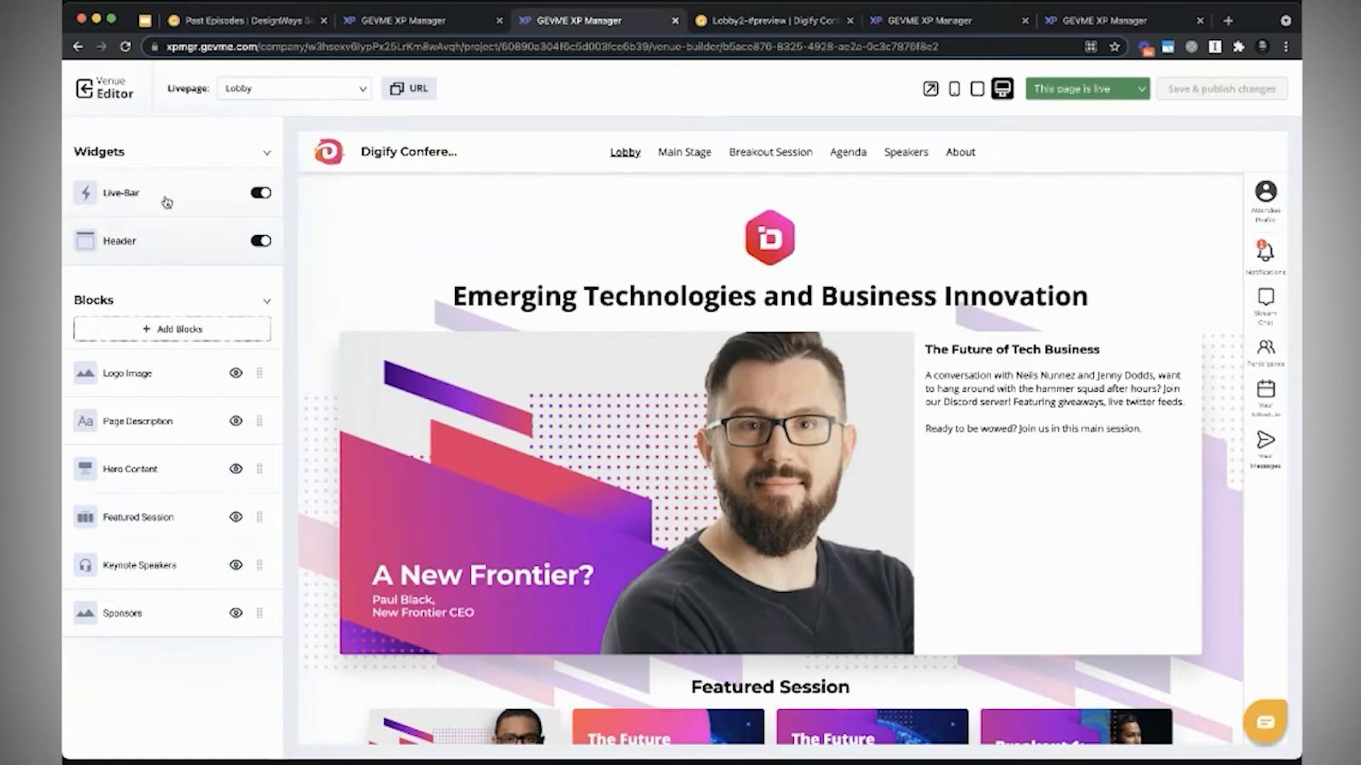
# Step: Turn the Live-Bar widget off and on again, and hide and show the Logo Image block
pyautogui.click(261, 193)
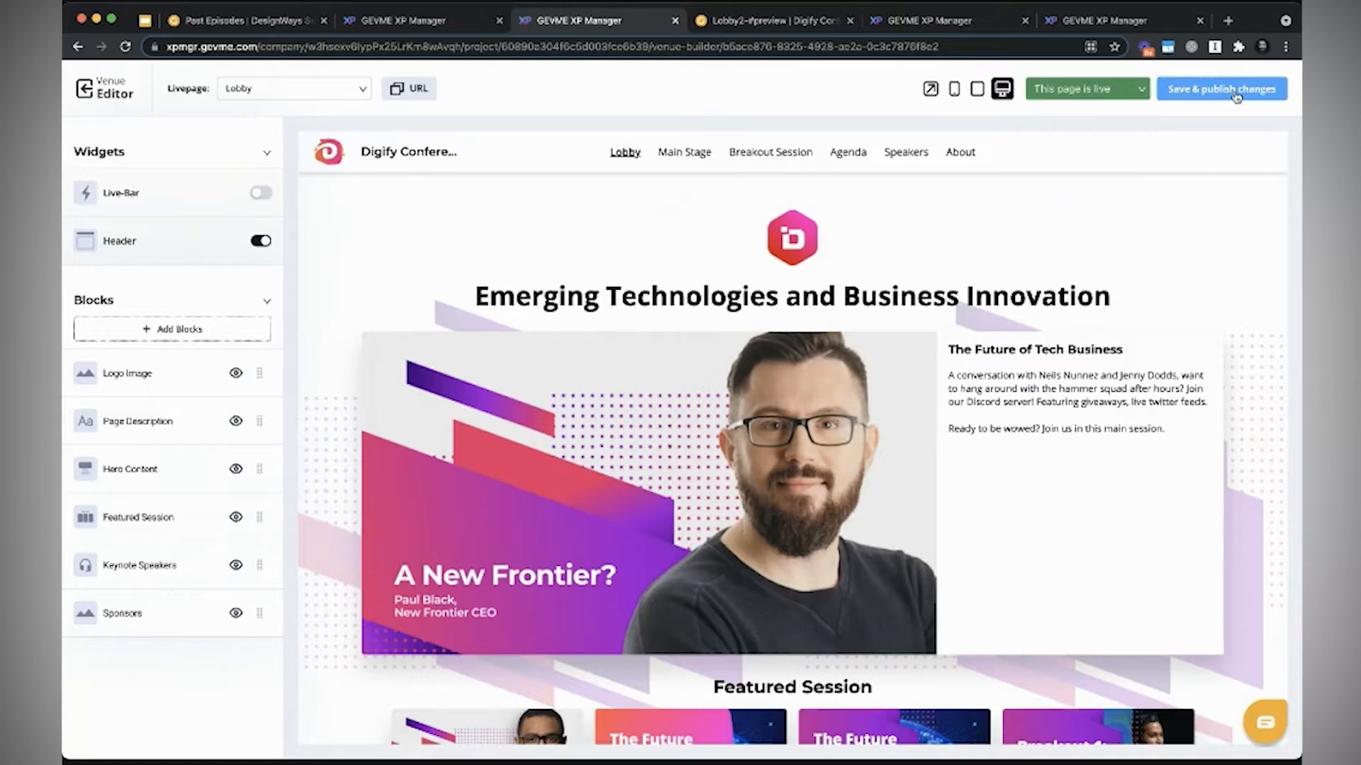
pyautogui.click(263, 195)
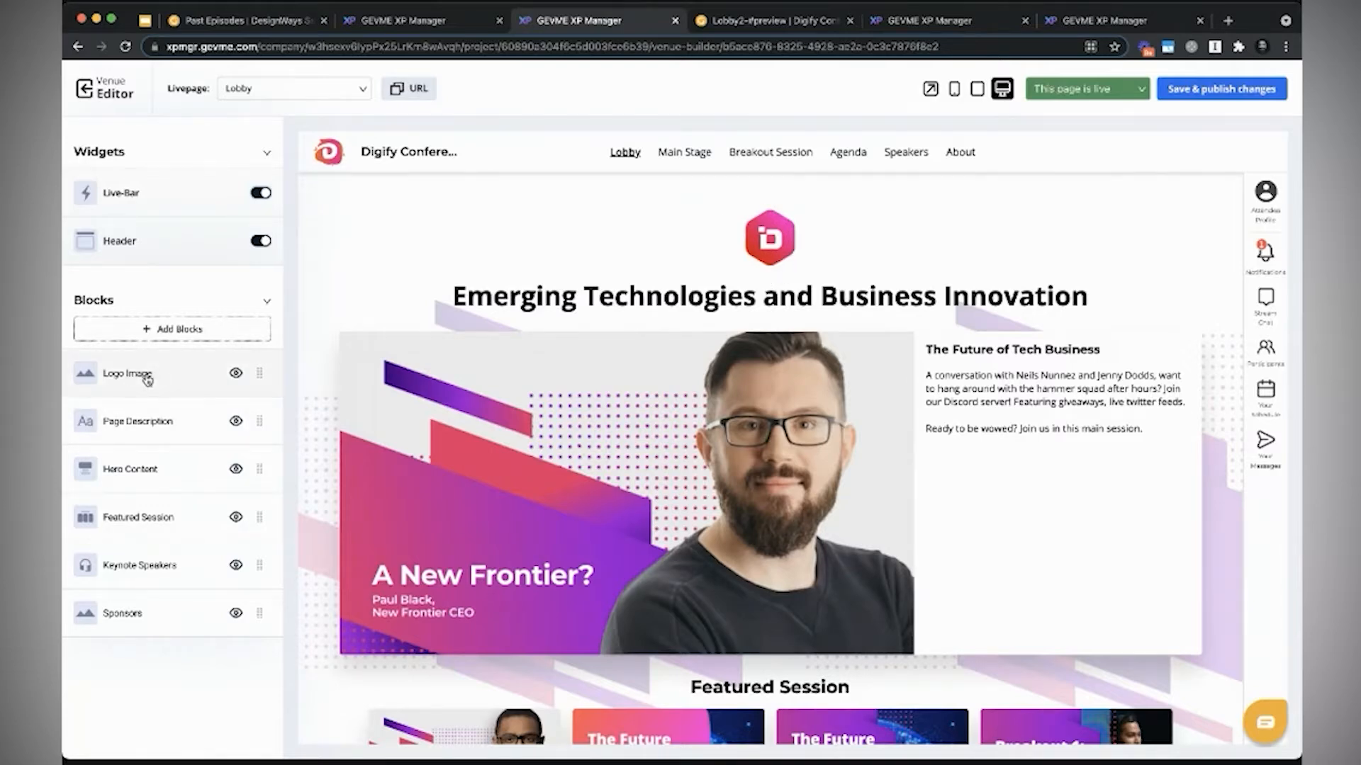
pyautogui.click(238, 377)
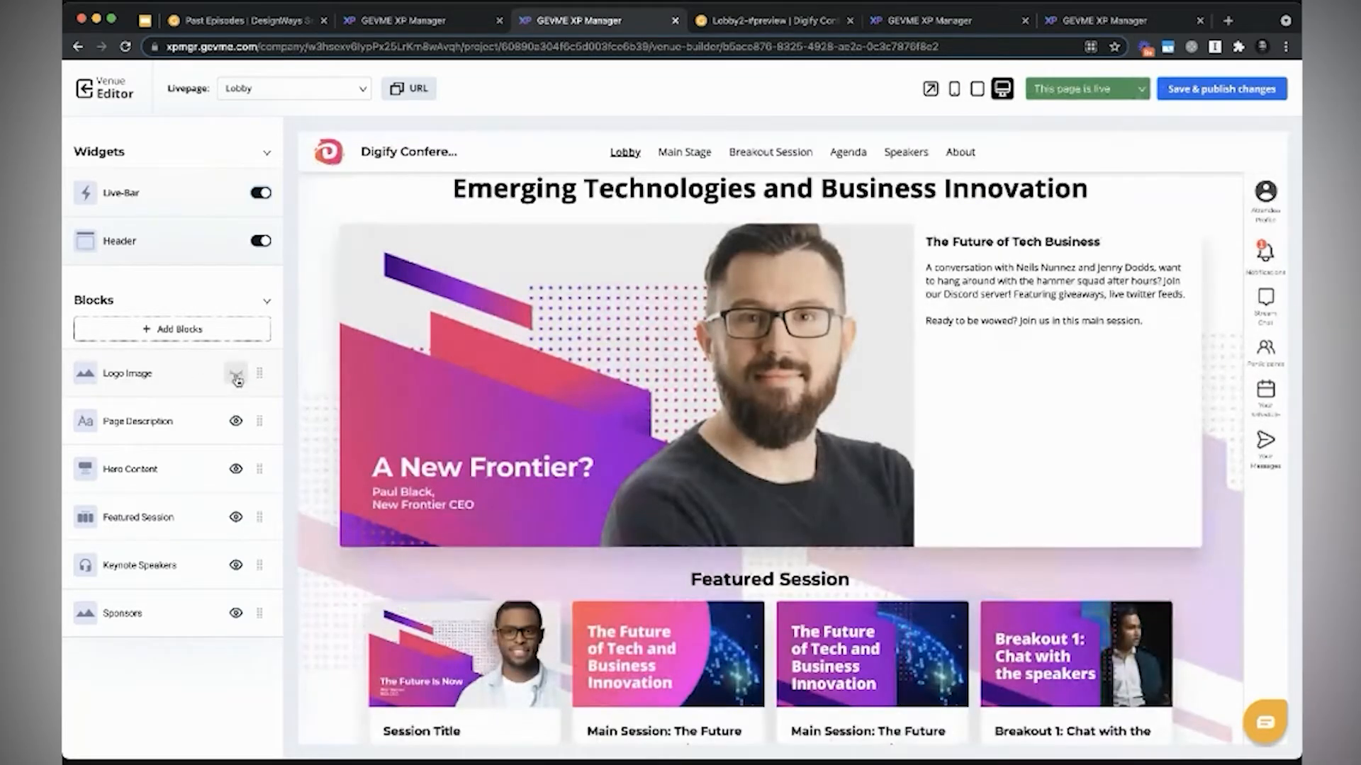
pyautogui.click(237, 375)
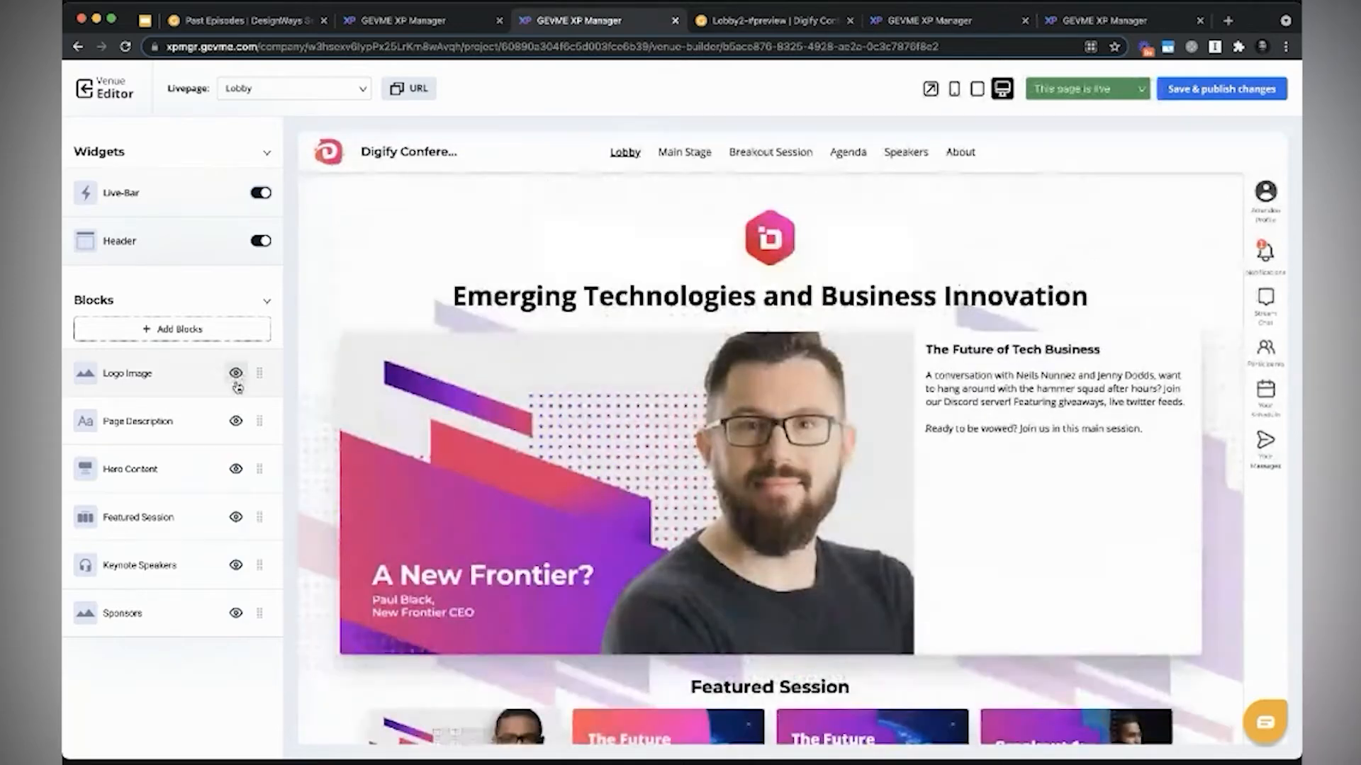
# Step: Show the heading of the Logo Image block on the Lobby page and hide it again, saving the block each time
pyautogui.click(143, 386)
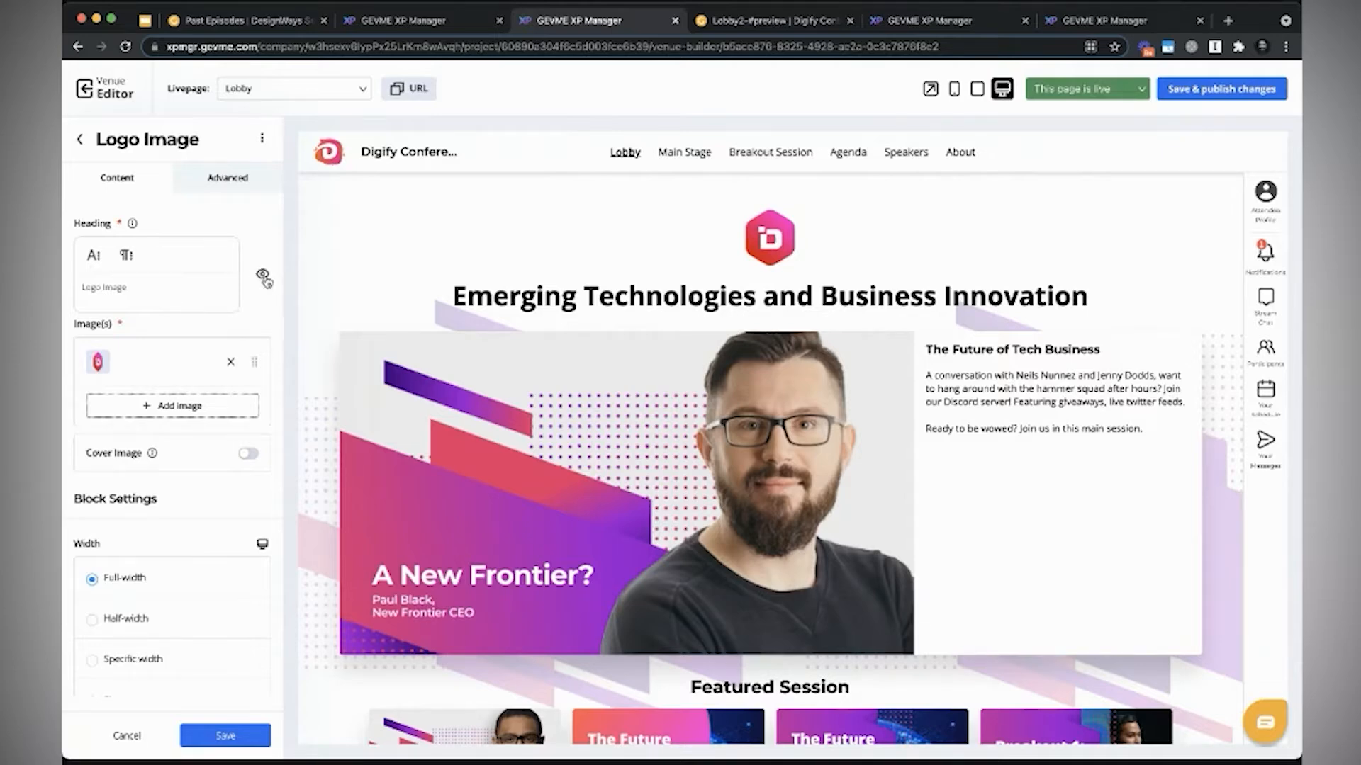
pyautogui.click(227, 737)
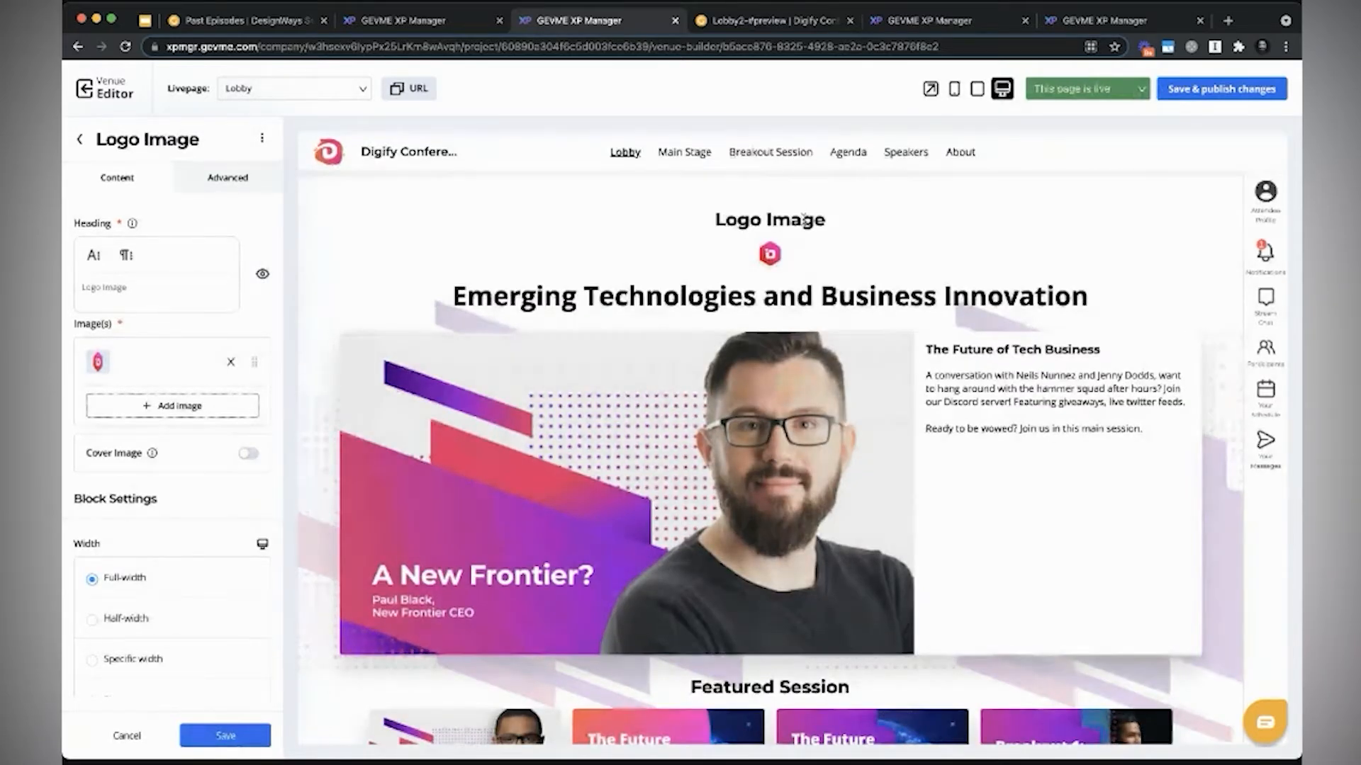
pyautogui.doubleClick(810, 221)
pyautogui.tripleClick(812, 220)
pyautogui.click(682, 228)
pyautogui.click(262, 277)
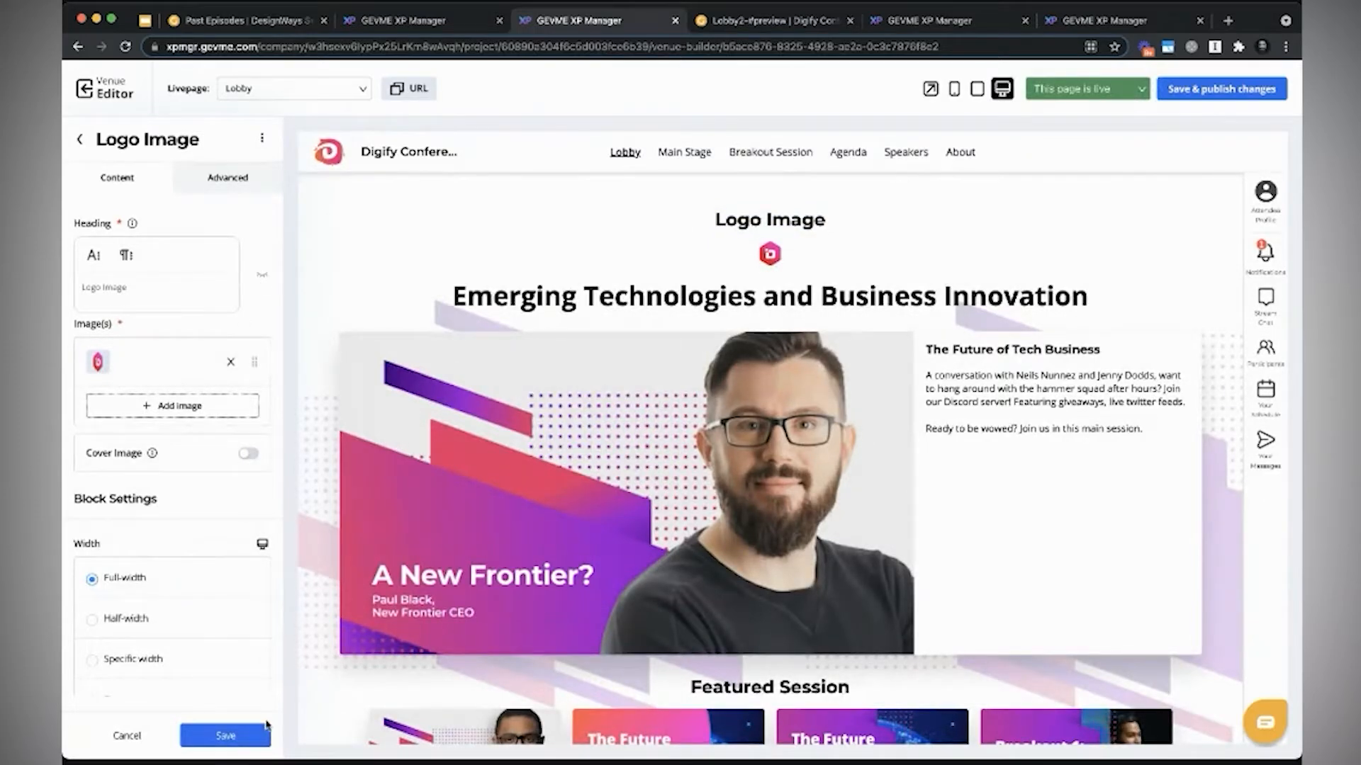
pyautogui.click(246, 737)
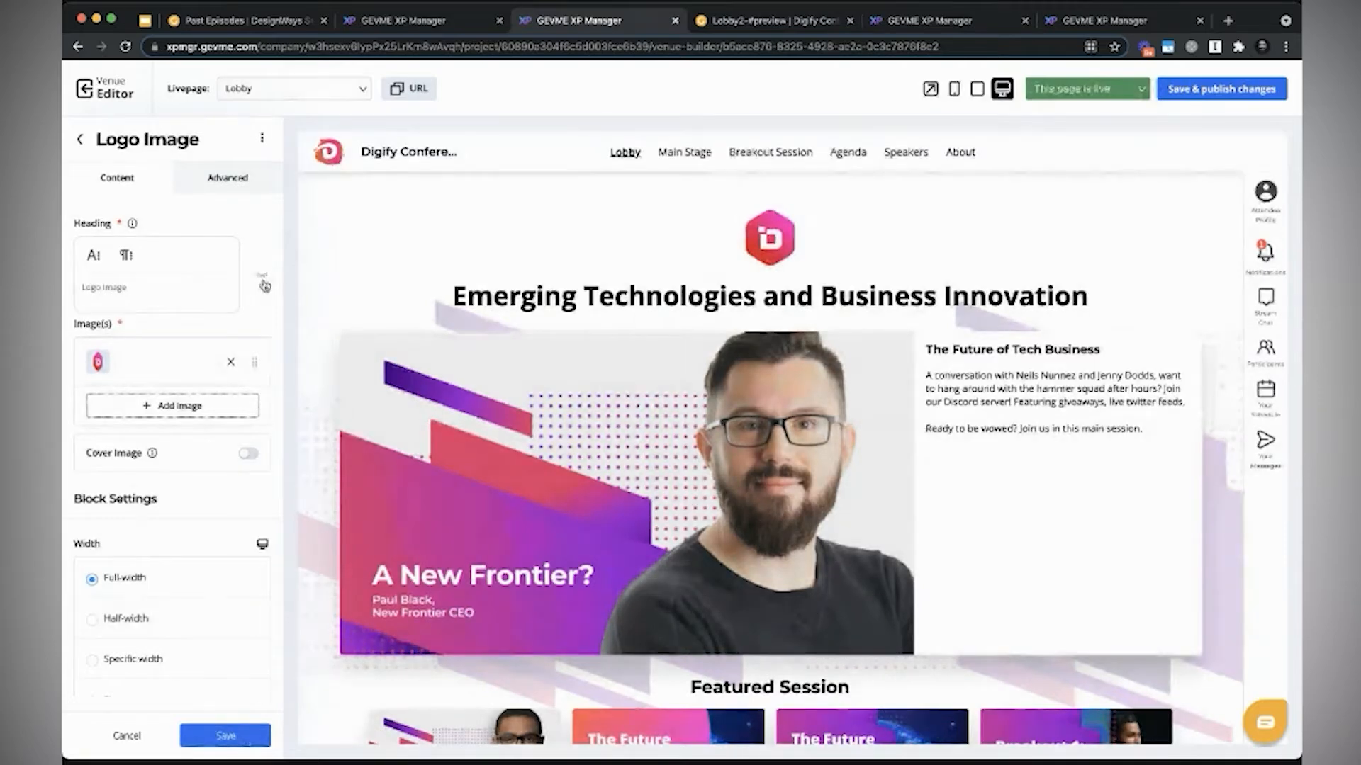
# Step: Replace the picture in the Logo Image block with the splash-shaped D logo file, accepting it without cropping
pyautogui.scroll(-2, 269, 337)
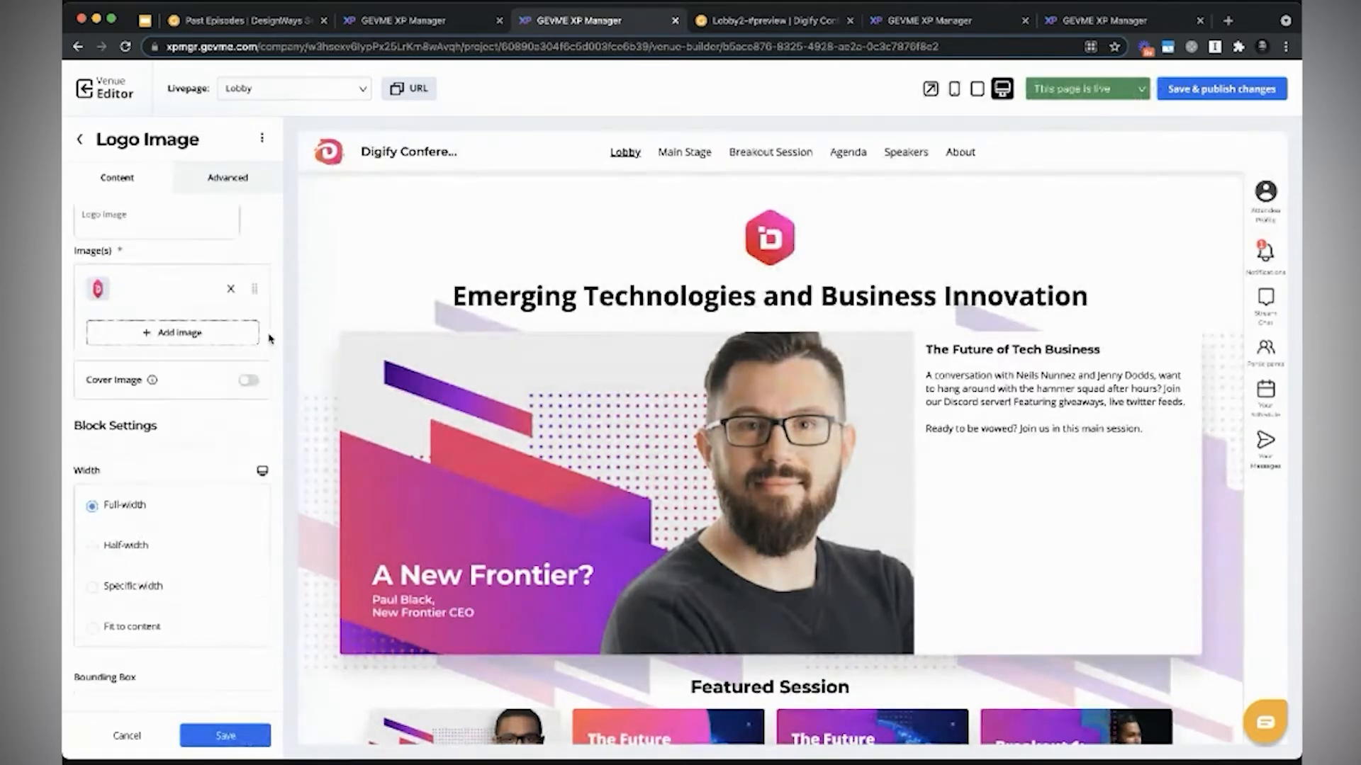
pyautogui.click(136, 298)
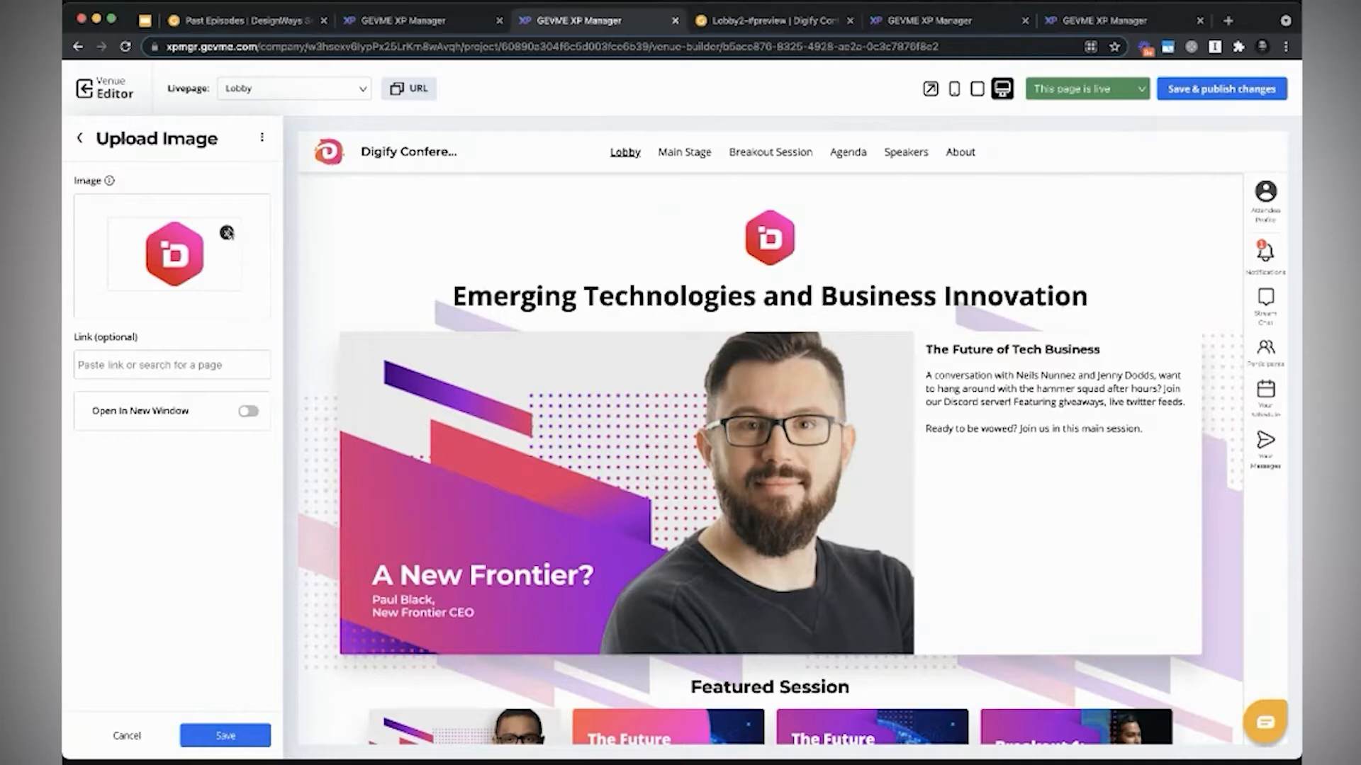
pyautogui.click(226, 233)
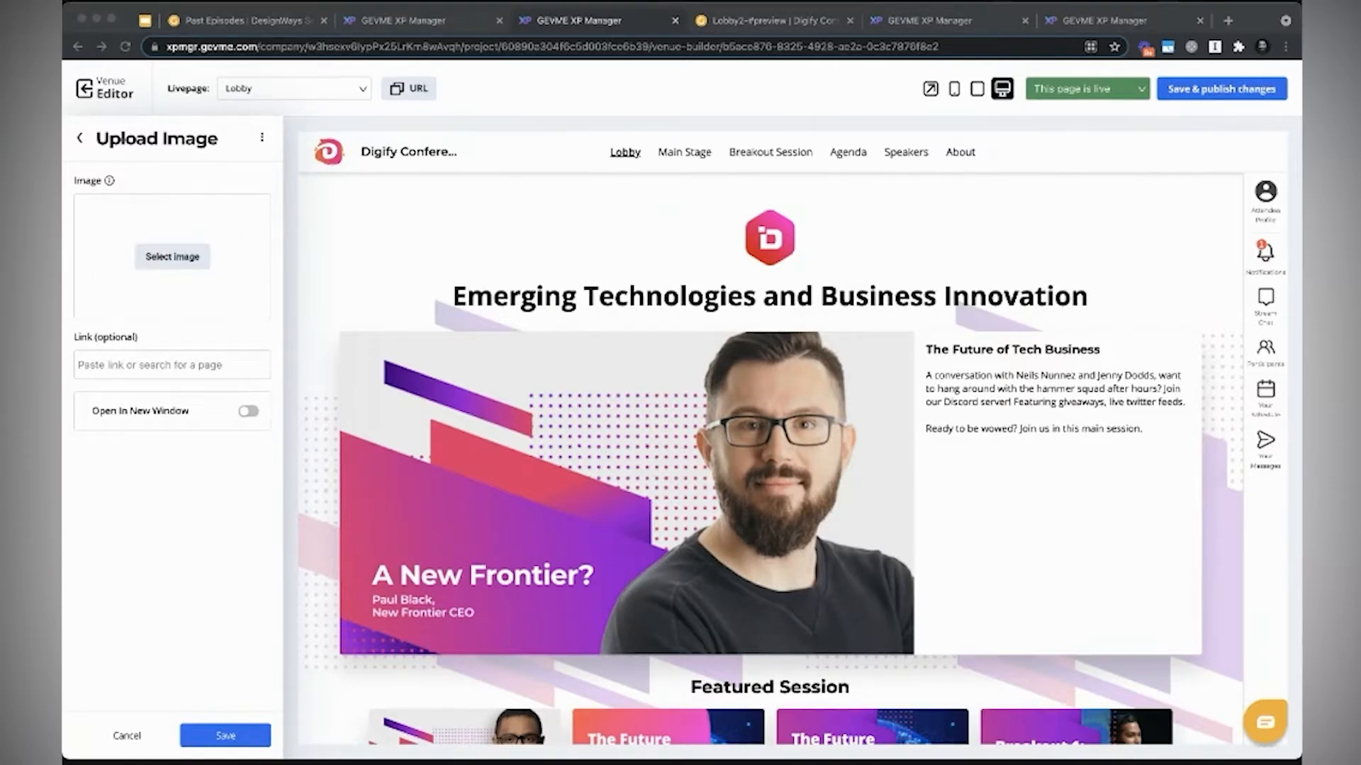
pyautogui.moveTo(340, 313); pyautogui.dragTo(202, 270)
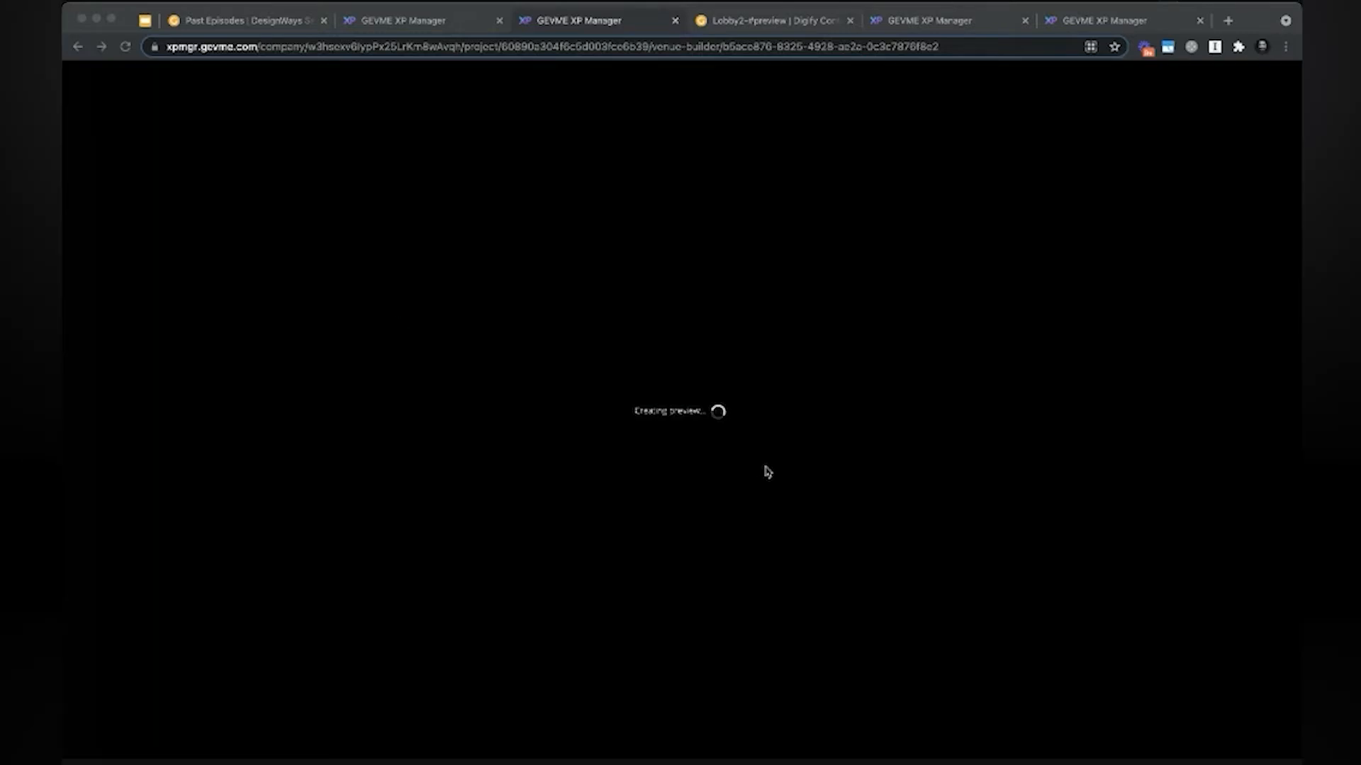
pyautogui.click(1281, 91)
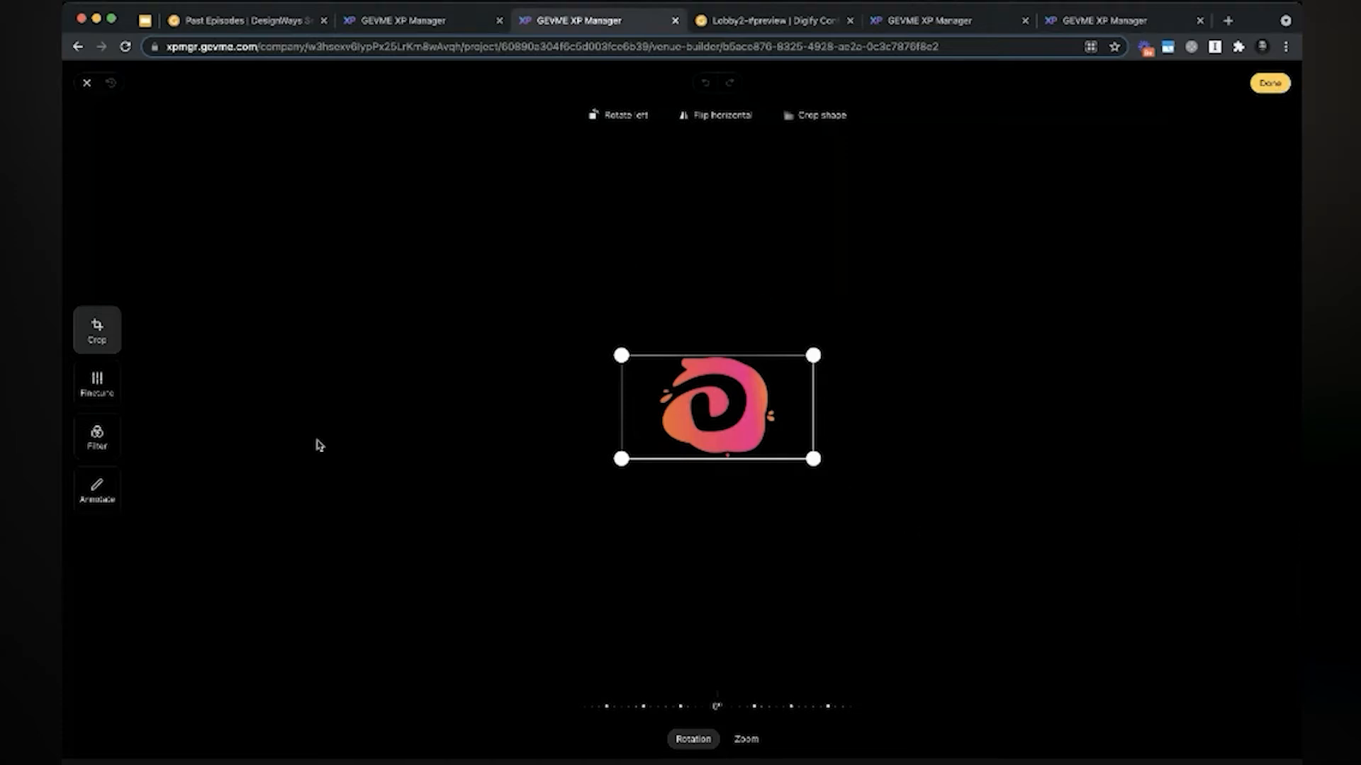
pyautogui.click(1272, 89)
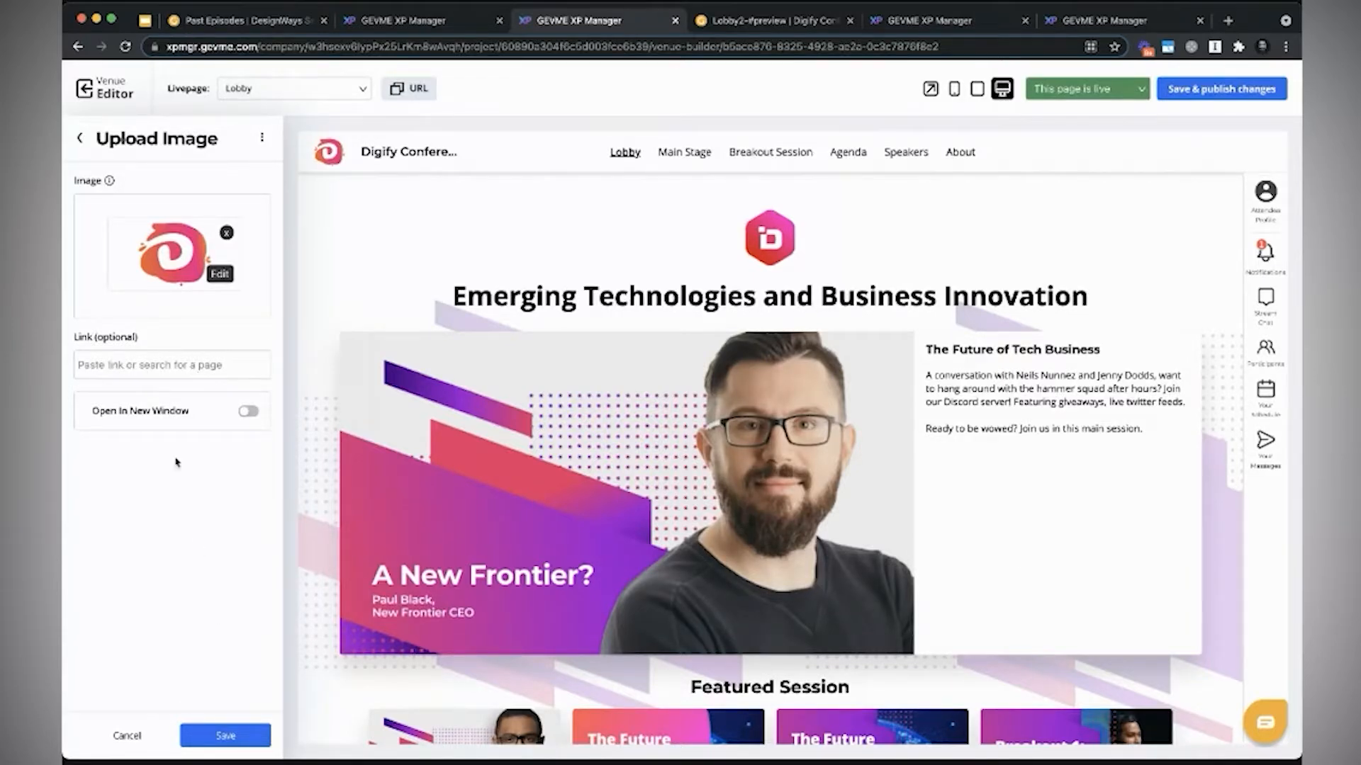
# Step: Save the uploaded image without a link, save the Logo Image block, and return to the list of widgets and blocks
pyautogui.click(100, 361)
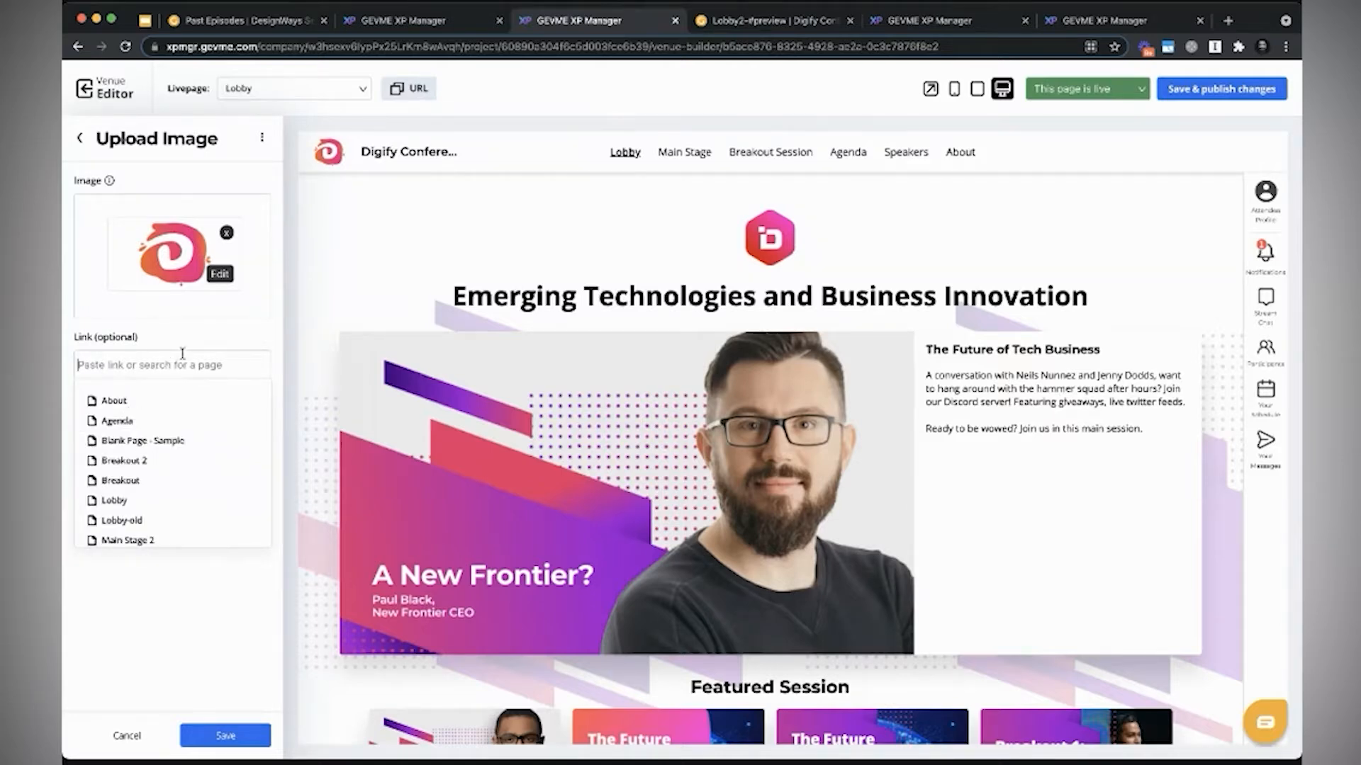
pyautogui.click(234, 739)
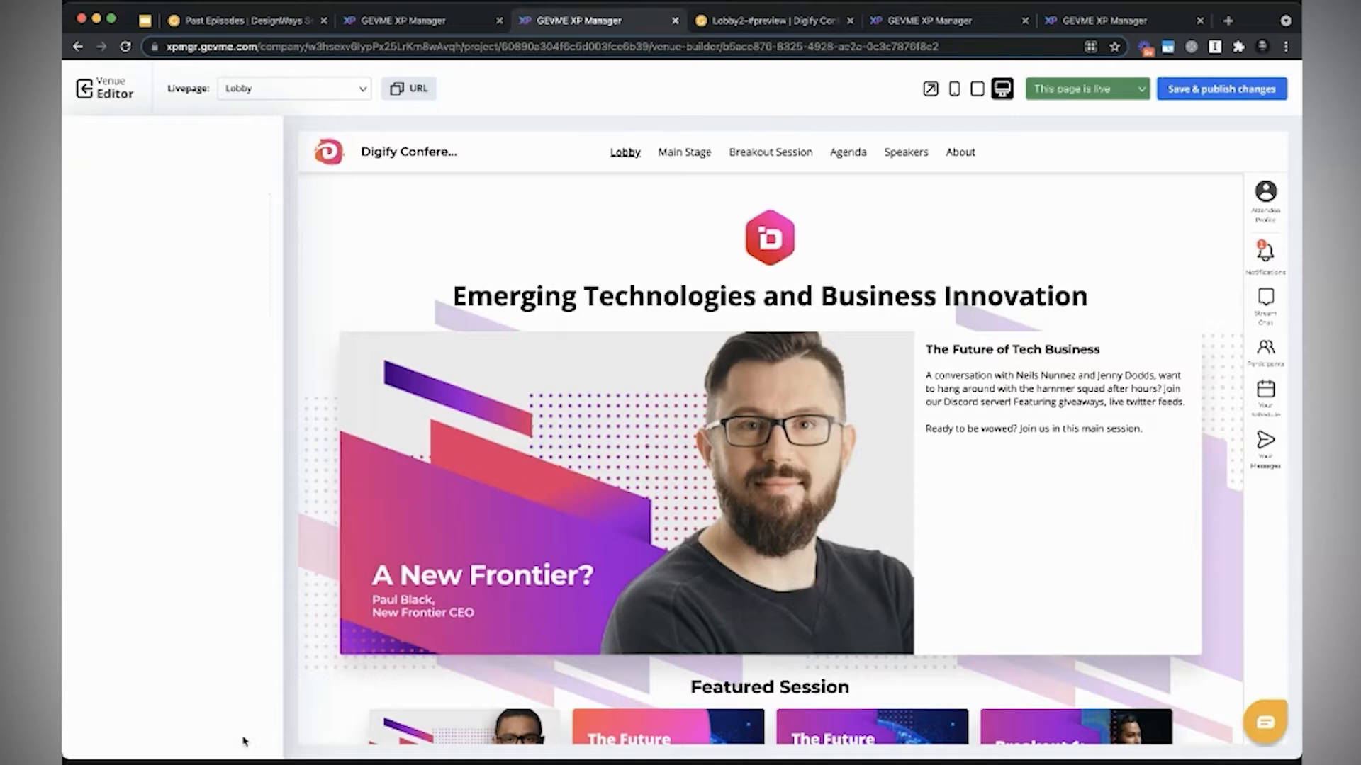
pyautogui.click(241, 740)
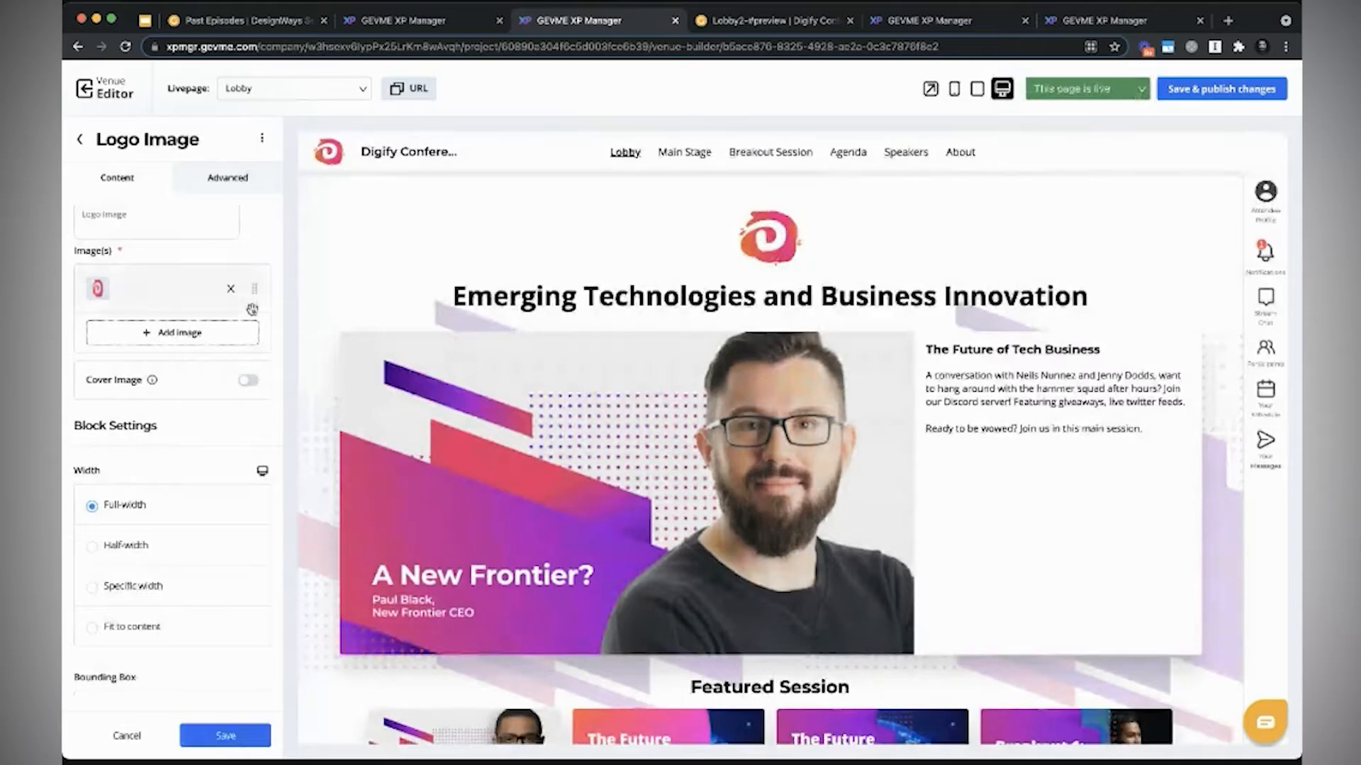
pyautogui.click(82, 141)
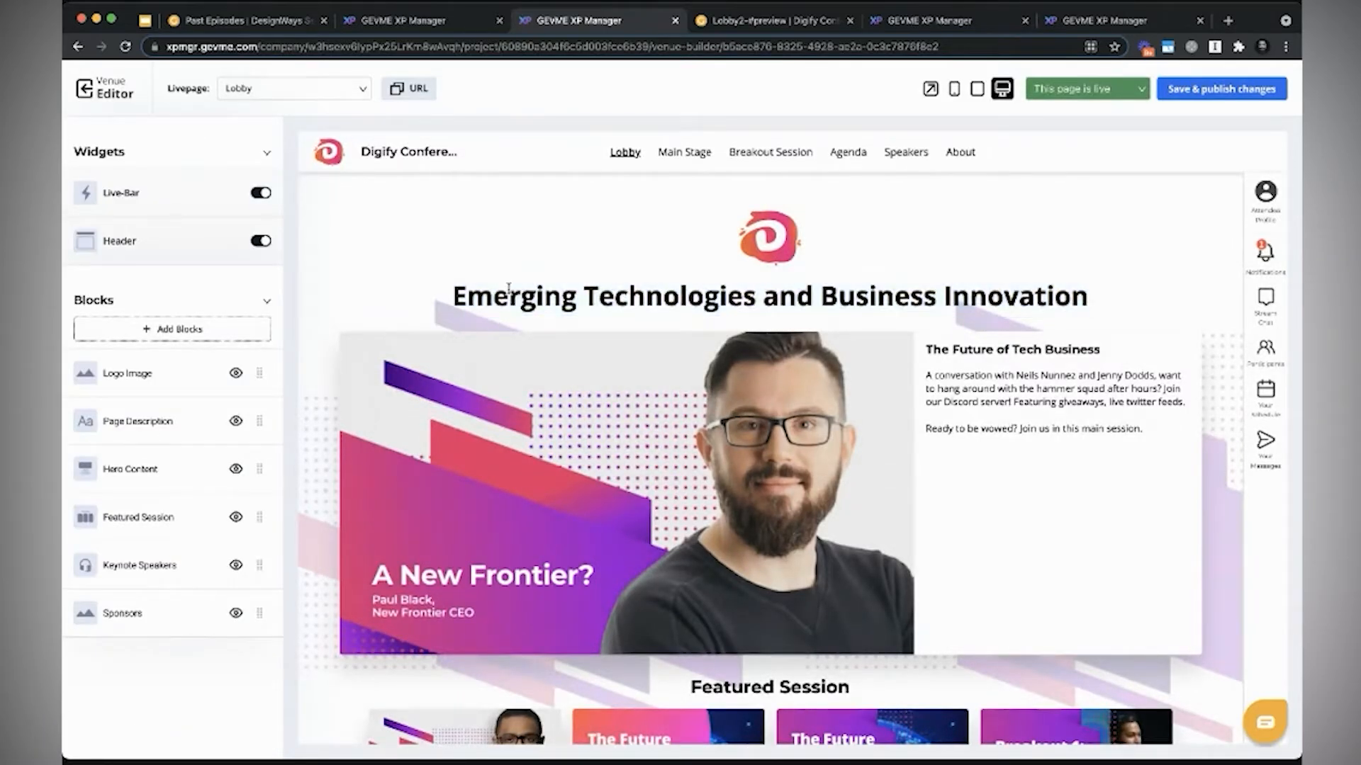
# Step: Change the Page Description block's content to "Emerging Technologies and Business Innovation!" and save the block
pyautogui.moveTo(462, 292); pyautogui.dragTo(941, 288)
pyautogui.click(941, 292)
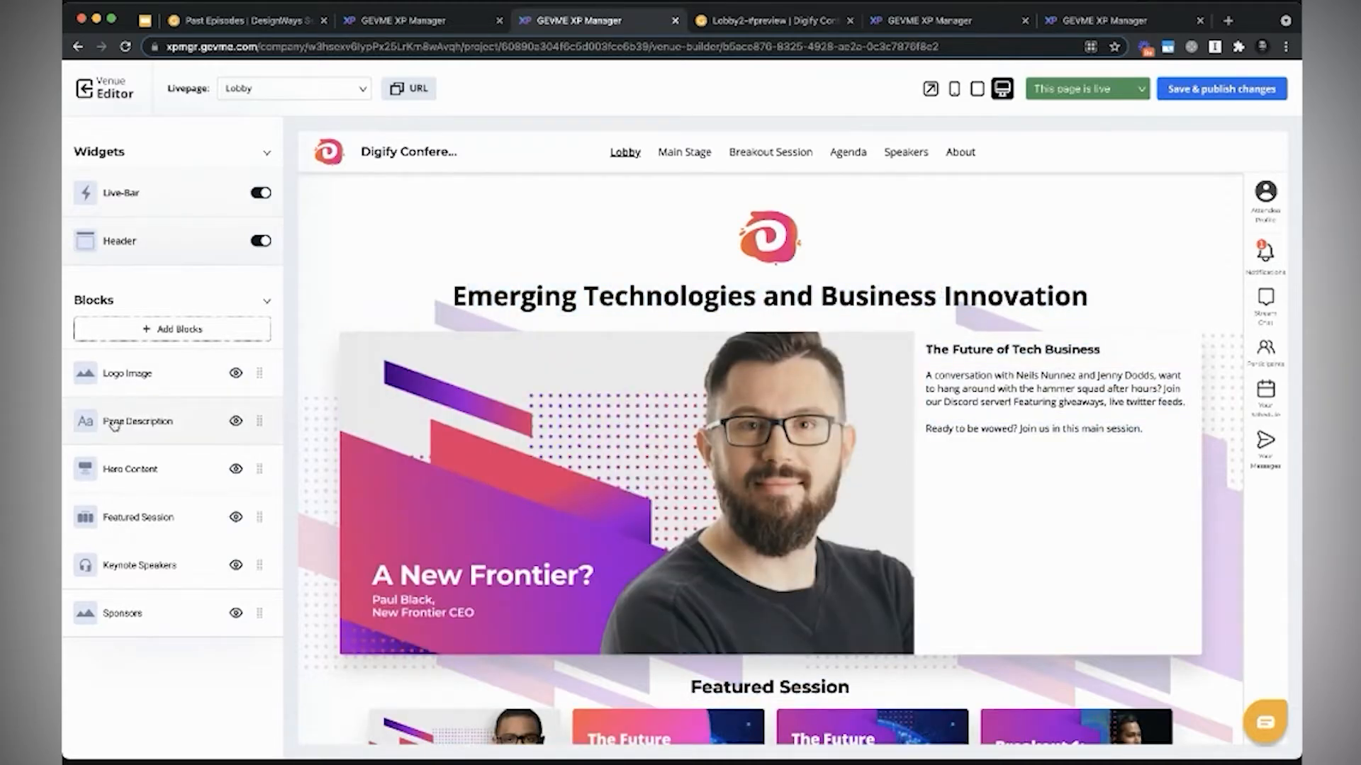
pyautogui.click(113, 423)
pyautogui.click(165, 418)
pyautogui.click(240, 542)
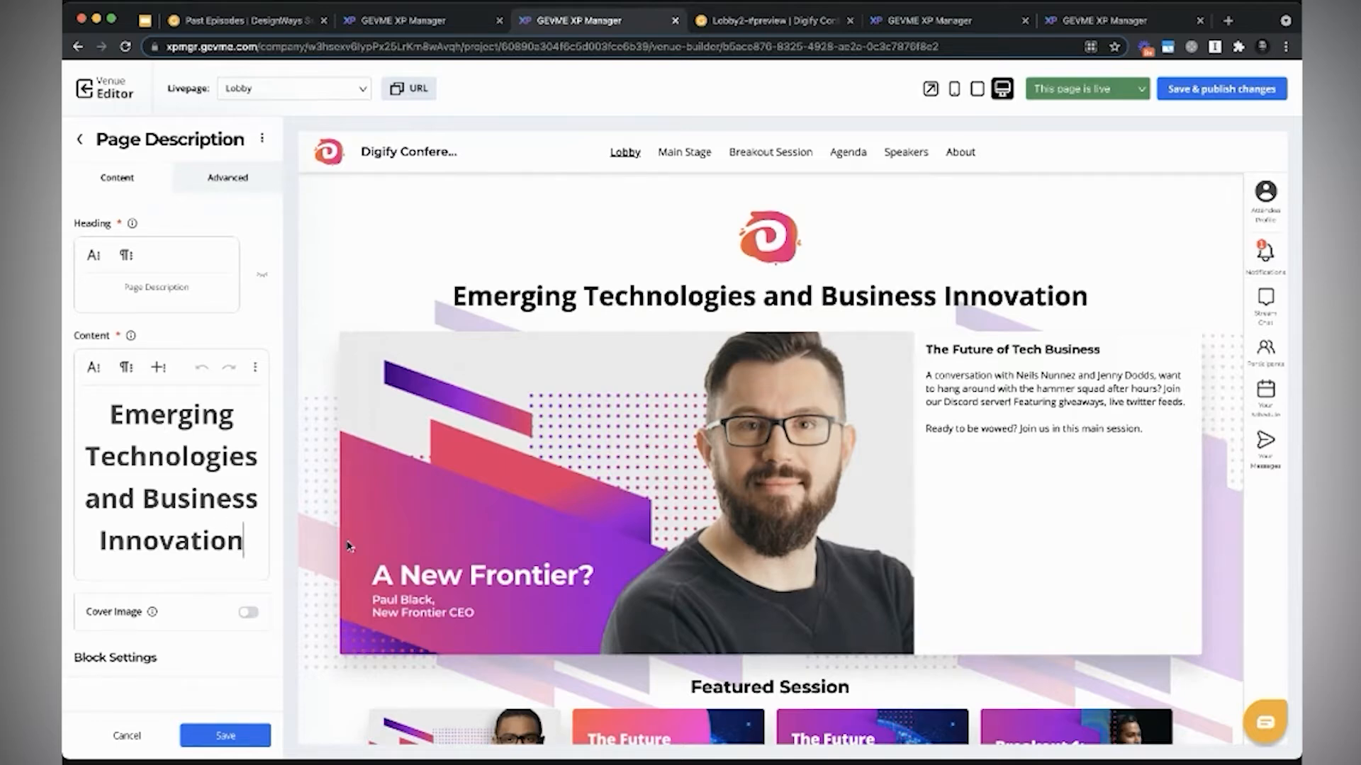
pyautogui.write('!')
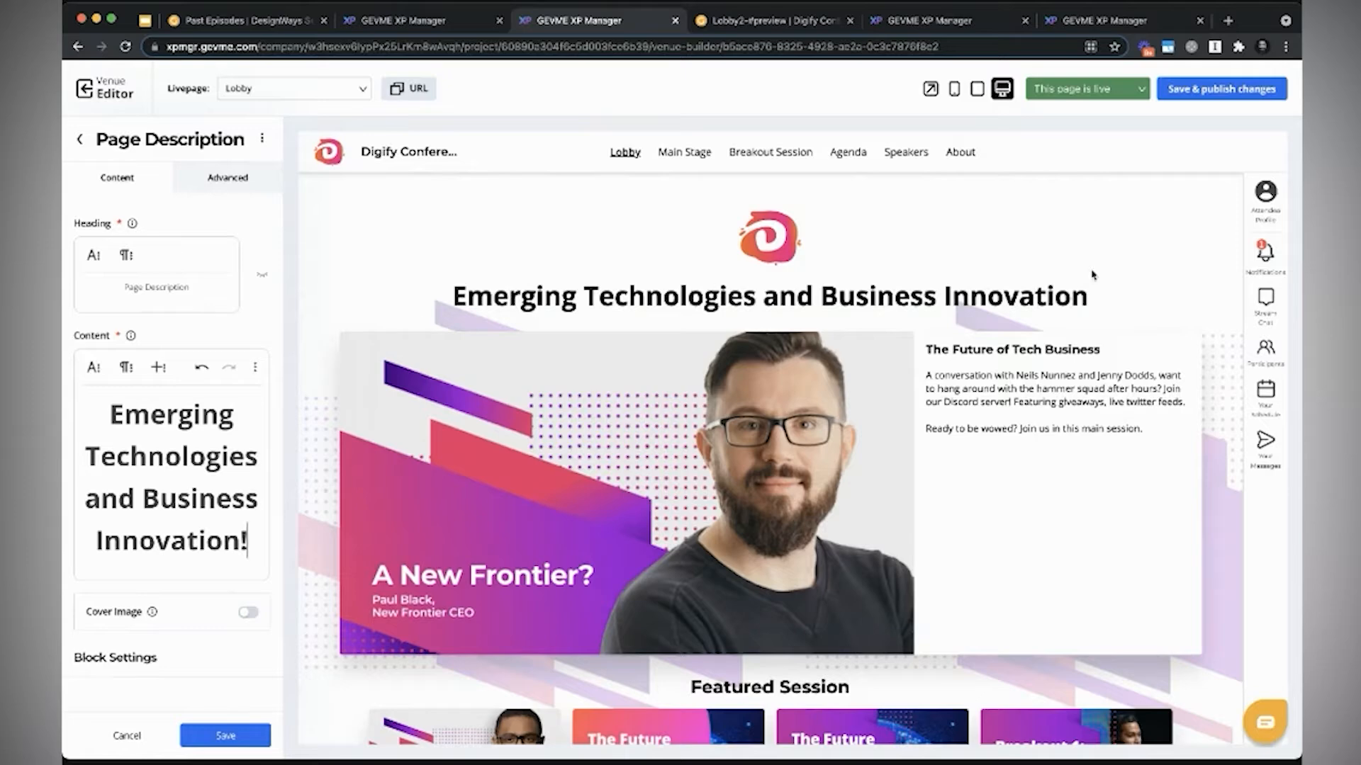
pyautogui.scroll(-2, 175, 528)
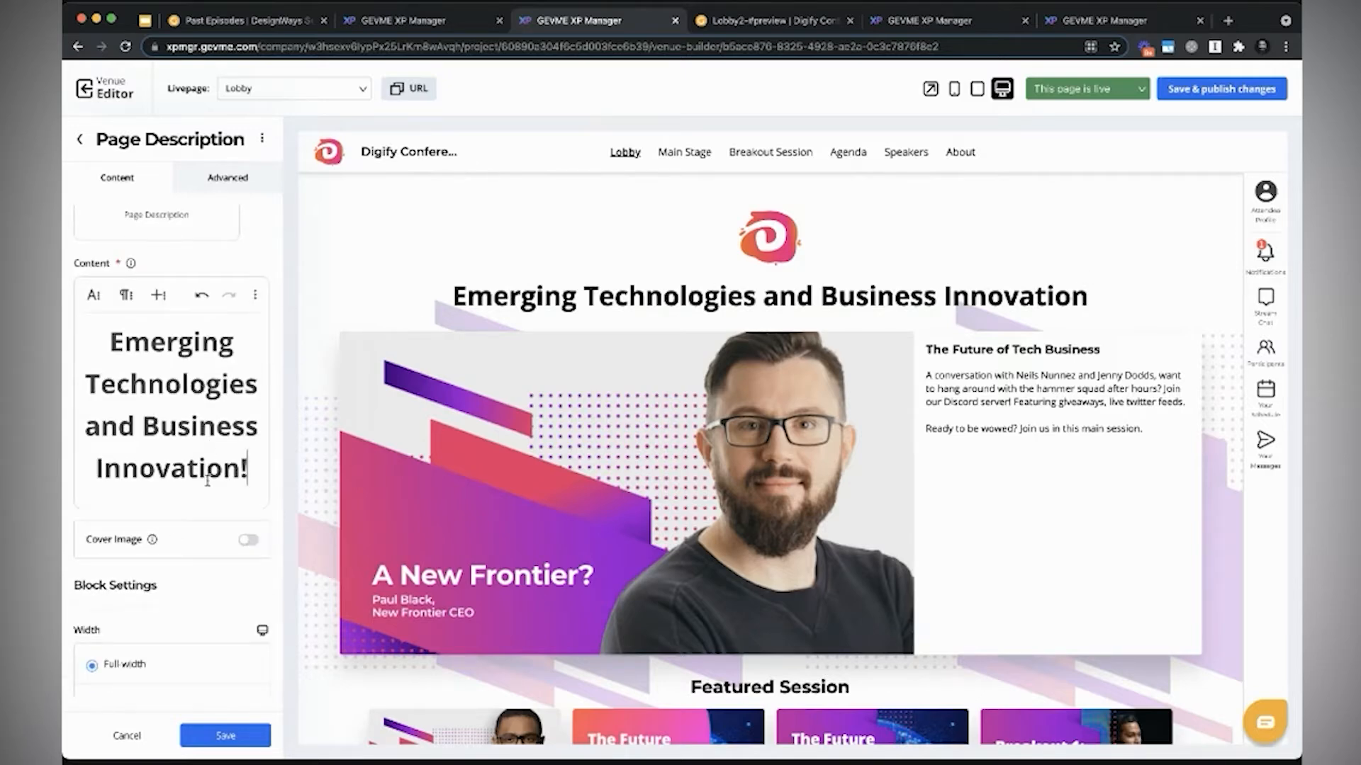
pyautogui.click(223, 742)
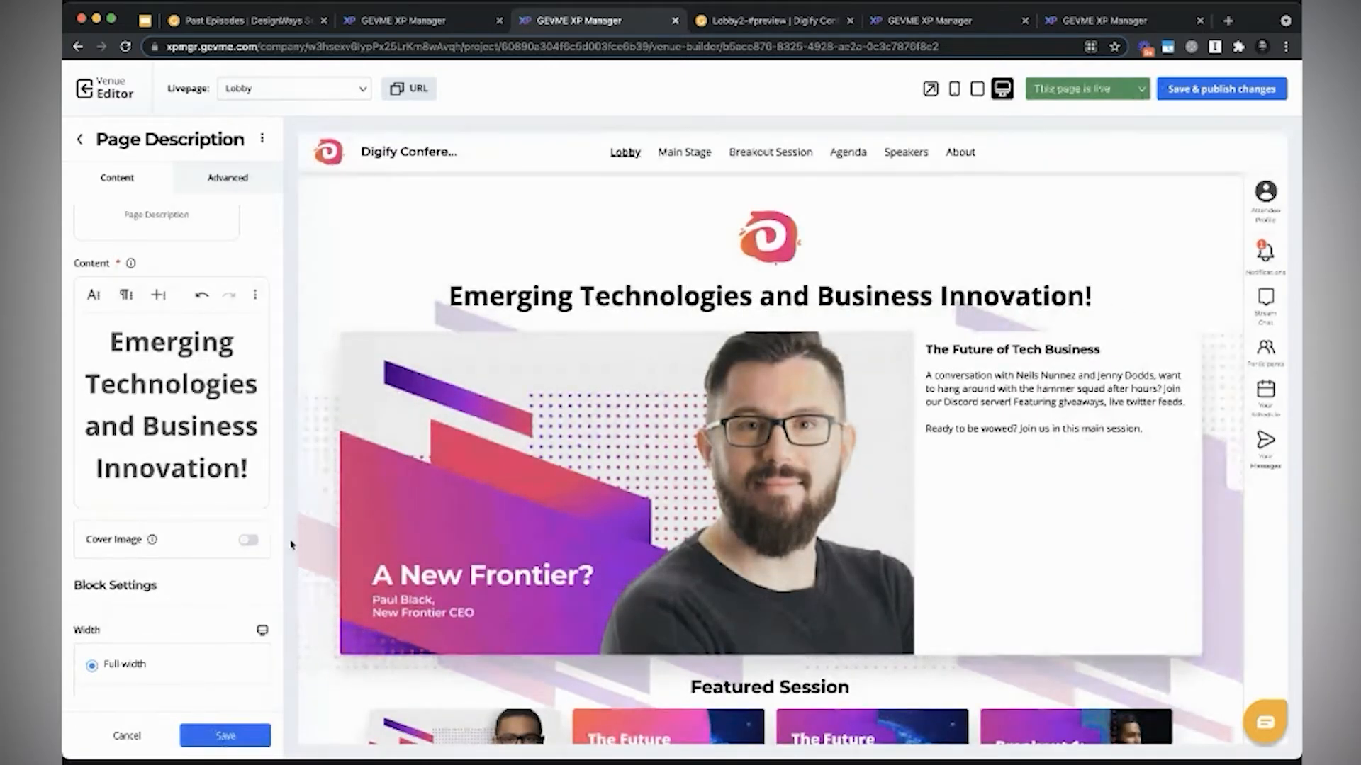
# Step: Review the Page Description block's settings, return to the list of blocks, and view the Featured Session section of the Lobby page
pyautogui.scroll(-5, 181, 545)
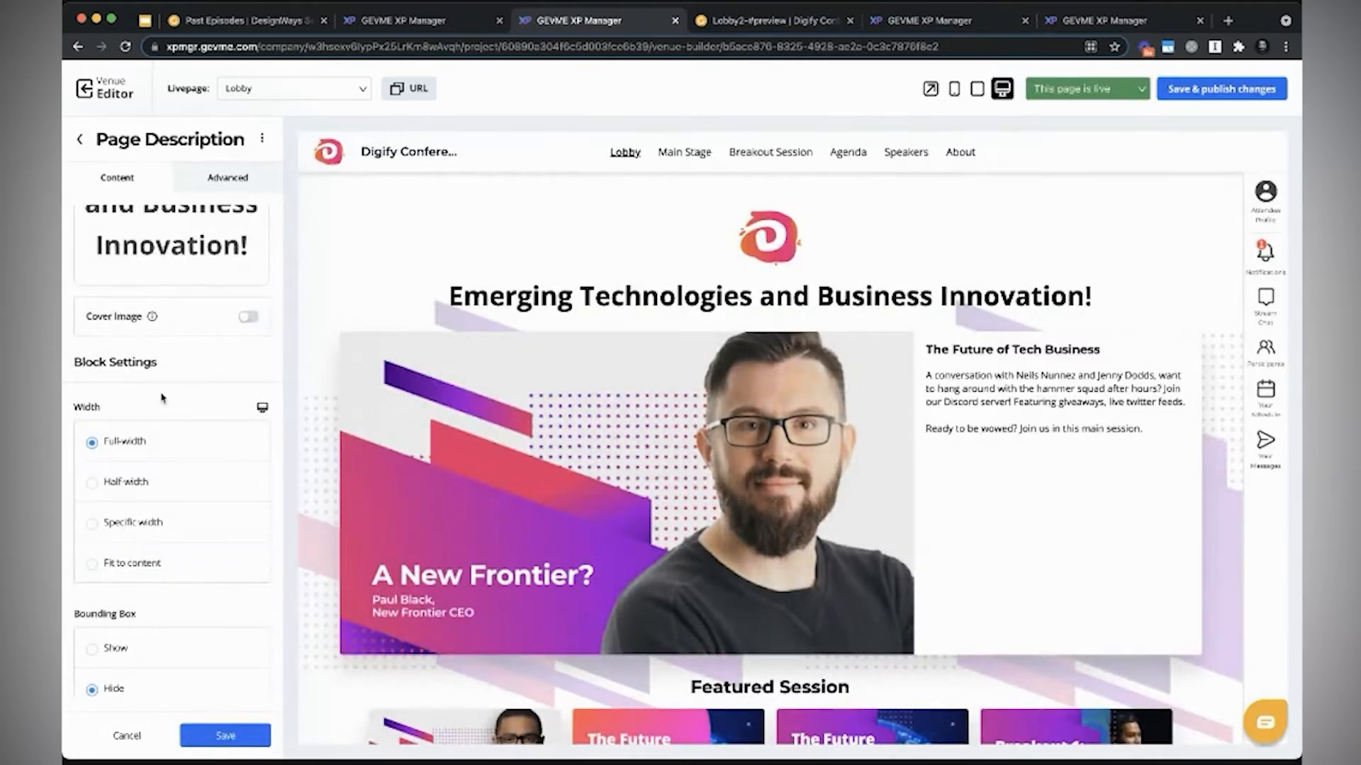
pyautogui.scroll(5, 164, 399)
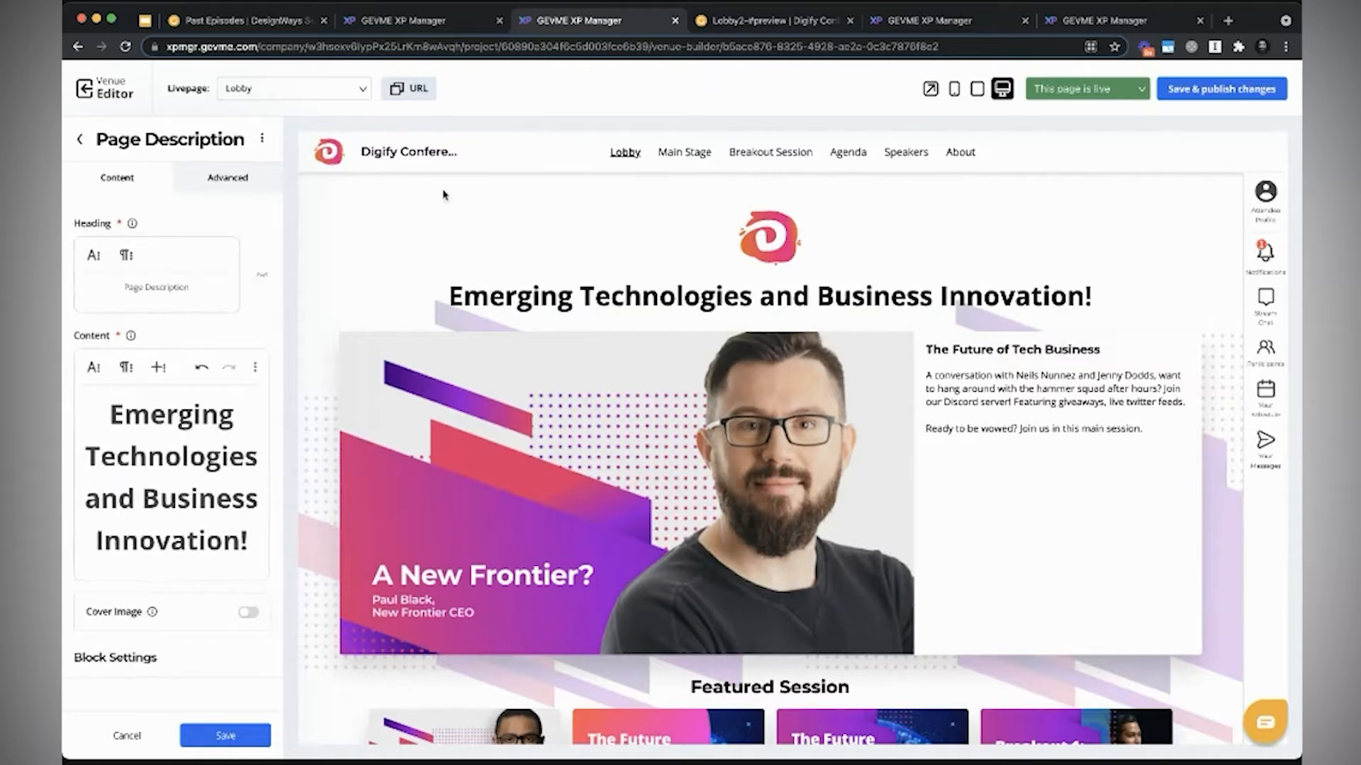
pyautogui.click(79, 140)
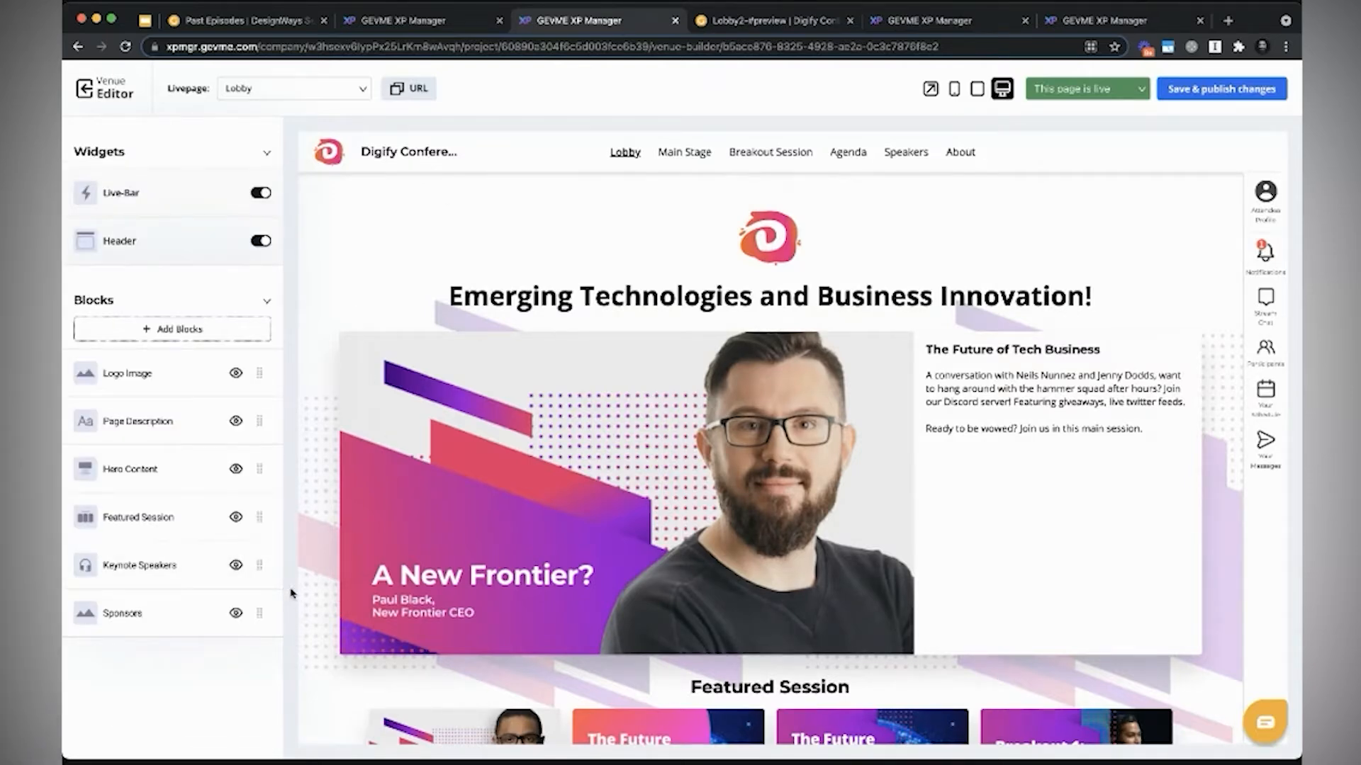
pyautogui.scroll(-1, 376, 595)
pyautogui.scroll(-2, 376, 595)
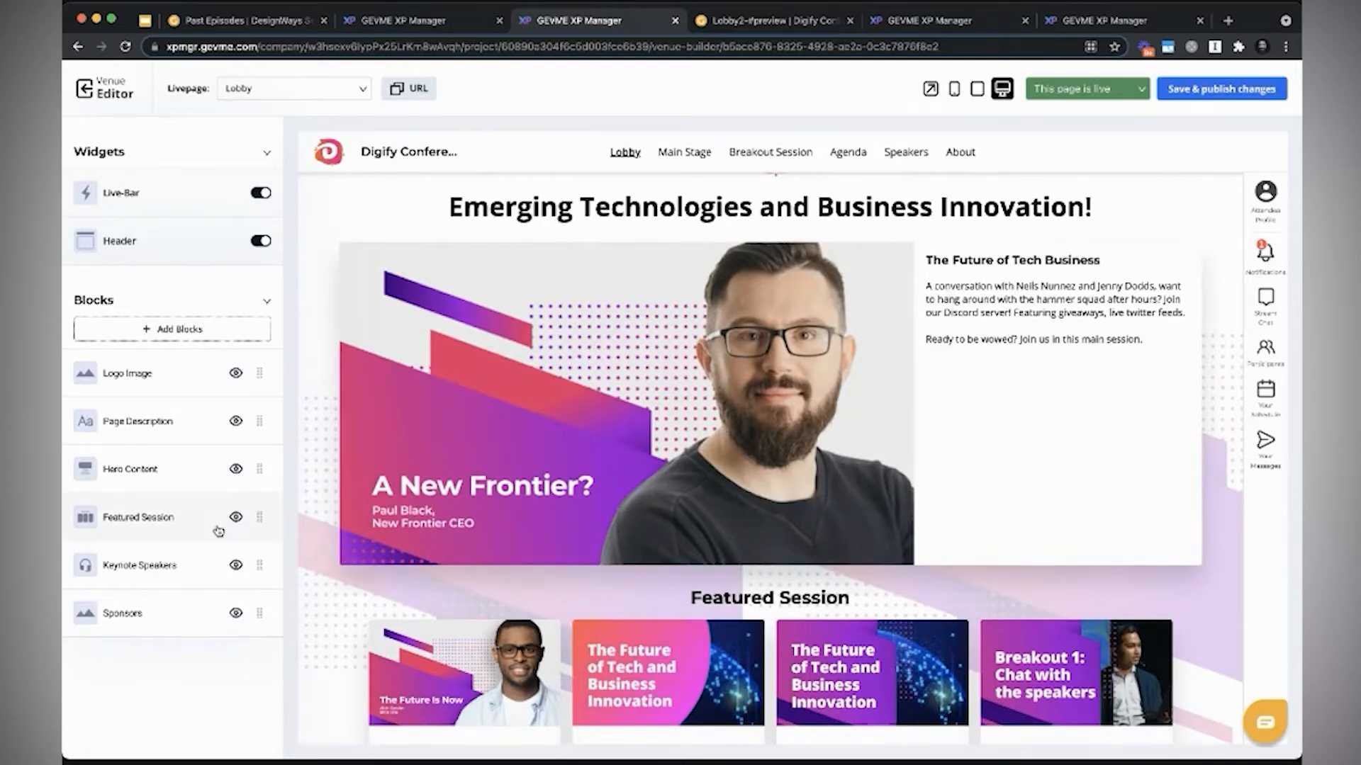
# Step: Append "Hello looking forward." to the end of the Hero Content block's description and save the block
pyautogui.click(146, 481)
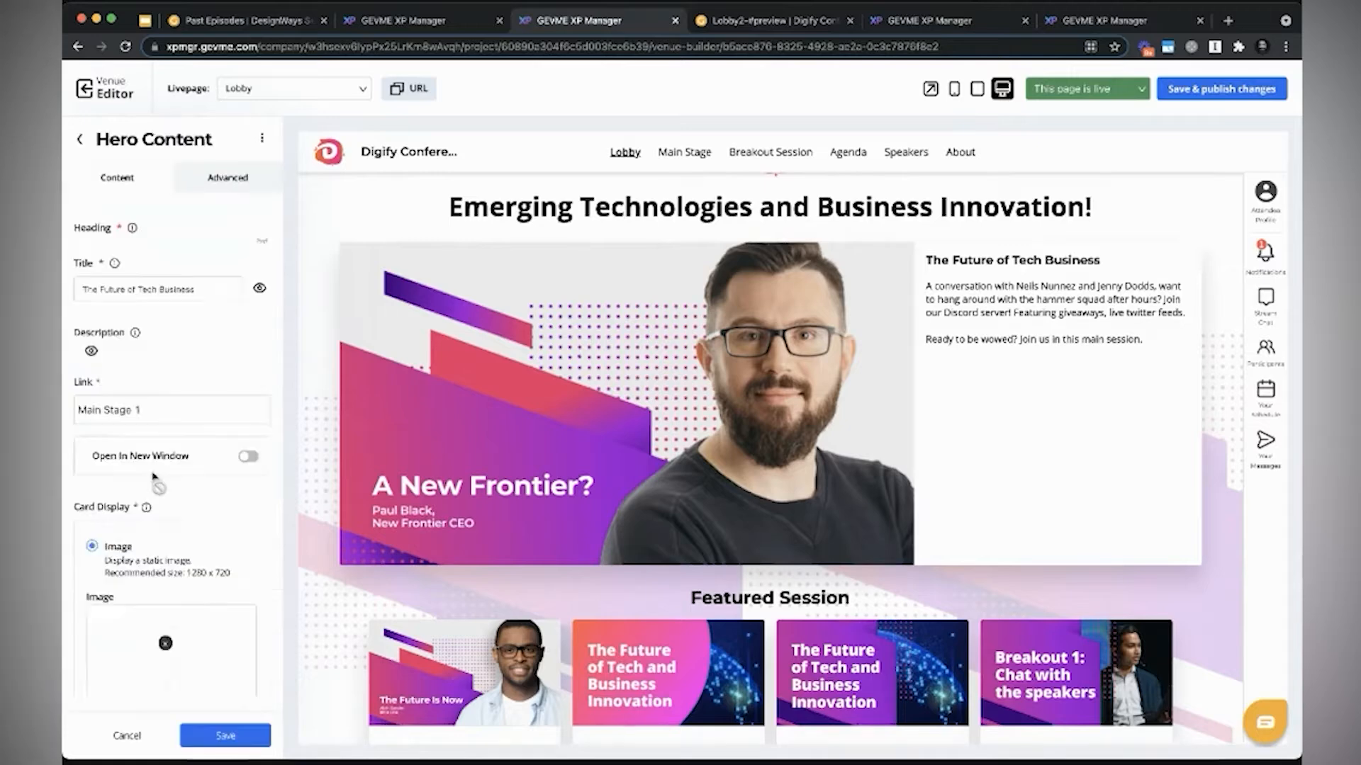
pyautogui.scroll(-2, 190, 509)
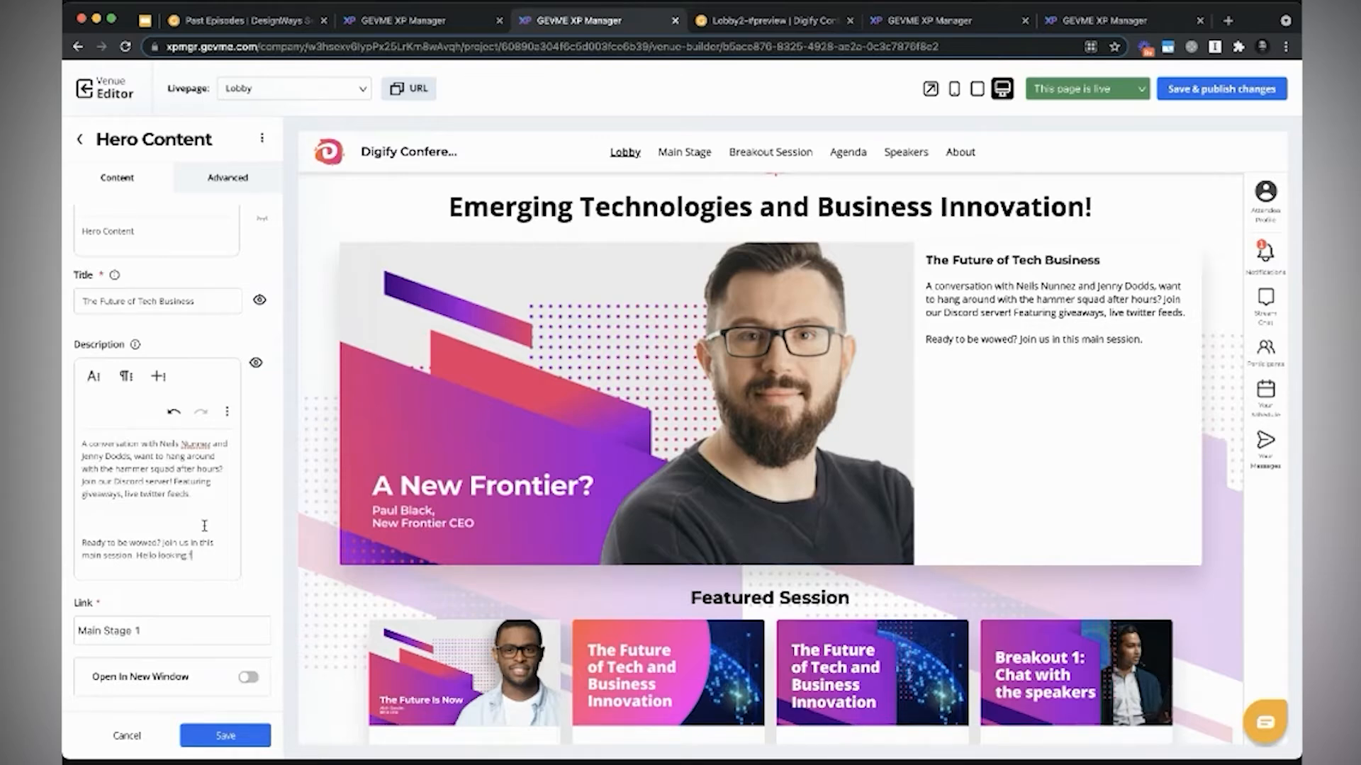
pyautogui.click(224, 735)
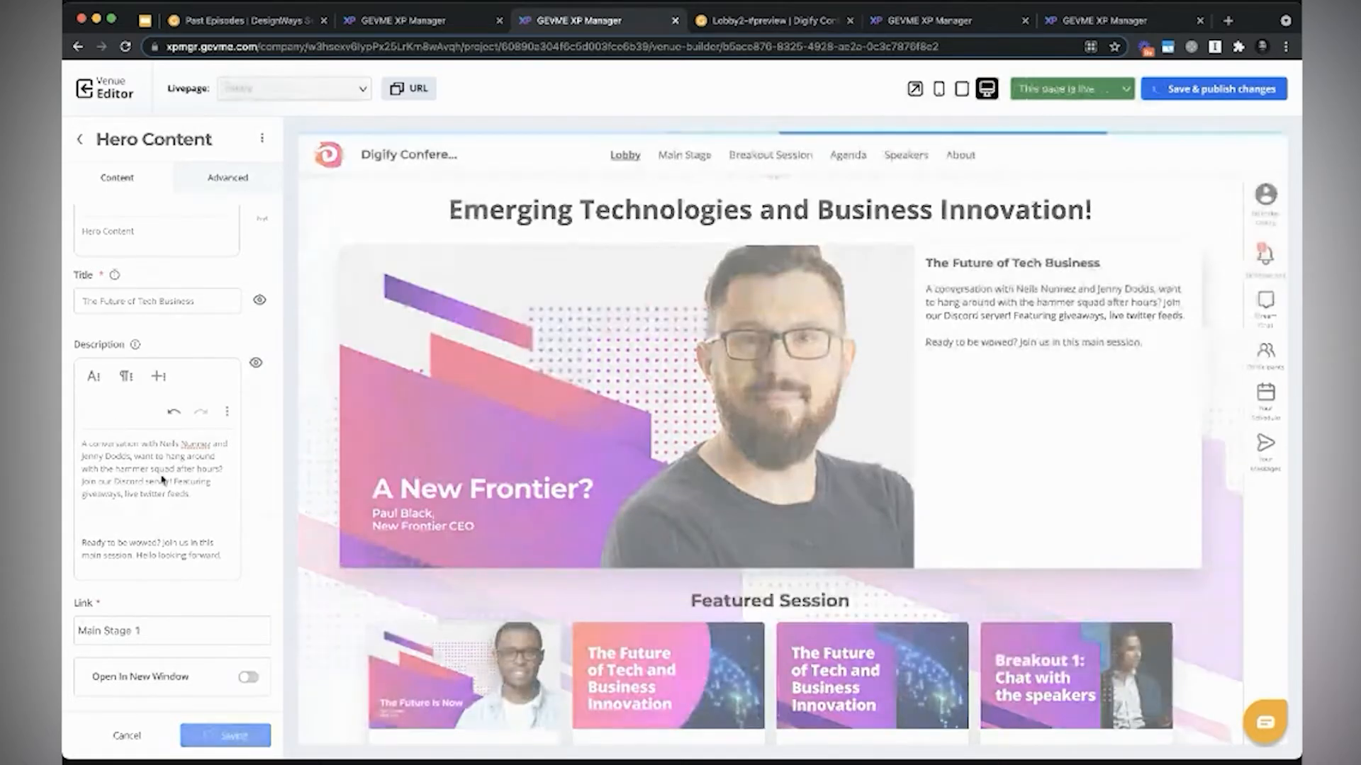
# Step: Replace the Hero Content block's card image with the "The Future Is Now" picture, accepting it without cropping, and save the block
pyautogui.scroll(-5, 226, 532)
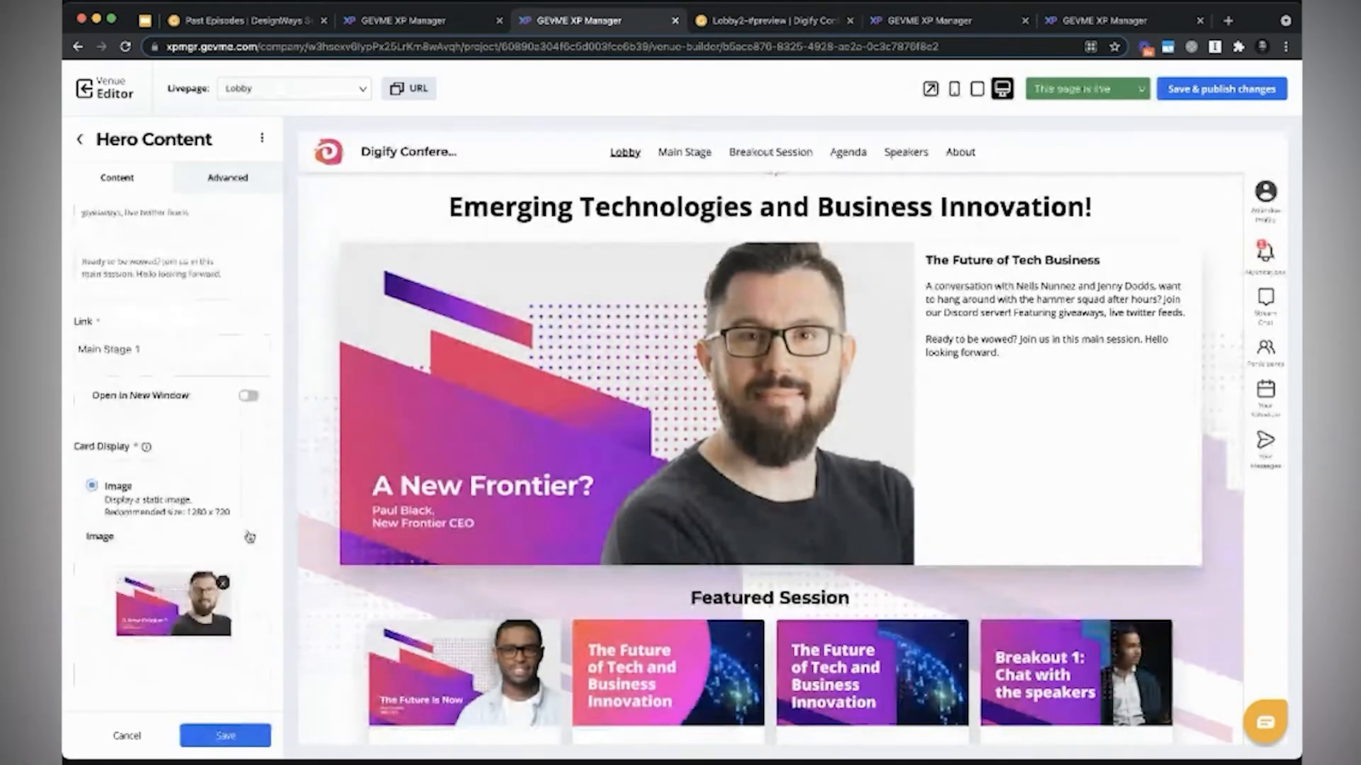
pyautogui.click(224, 529)
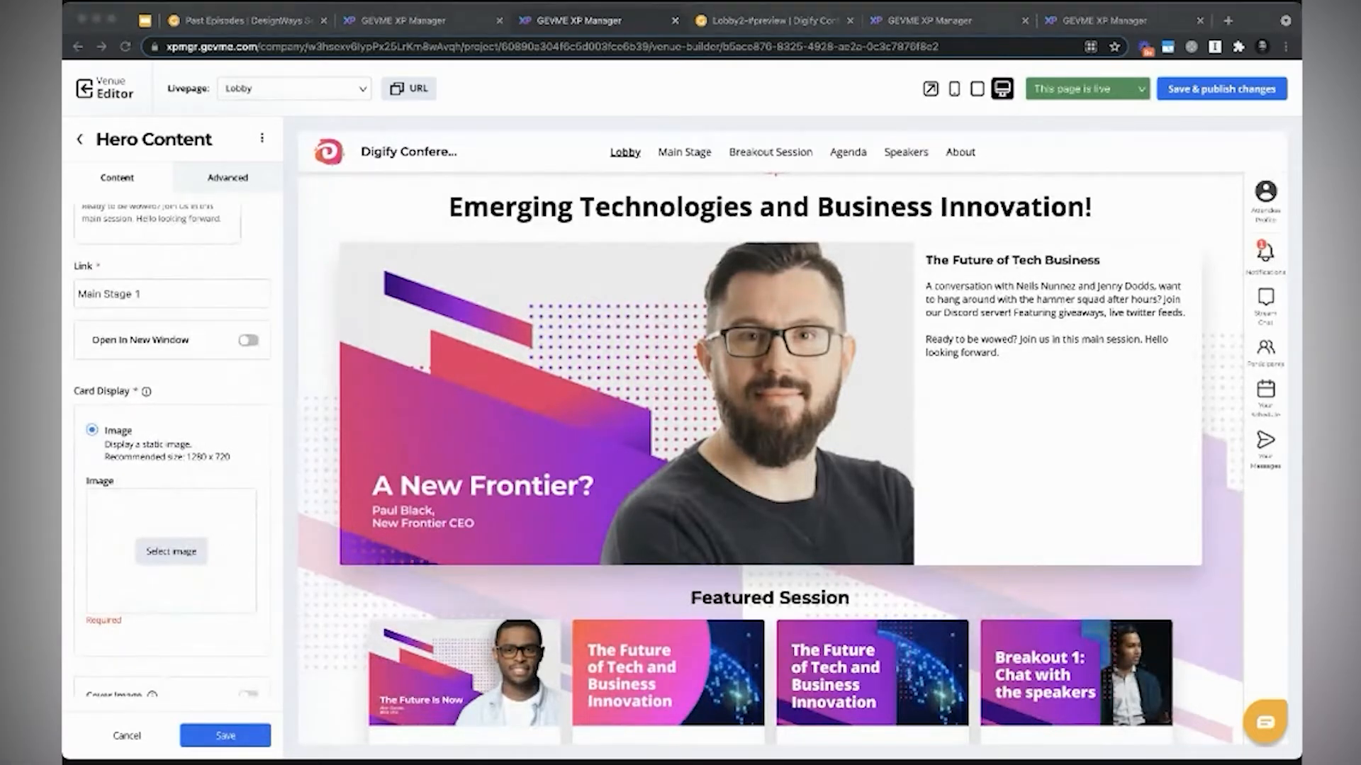
pyautogui.moveTo(261, 382); pyautogui.dragTo(207, 551)
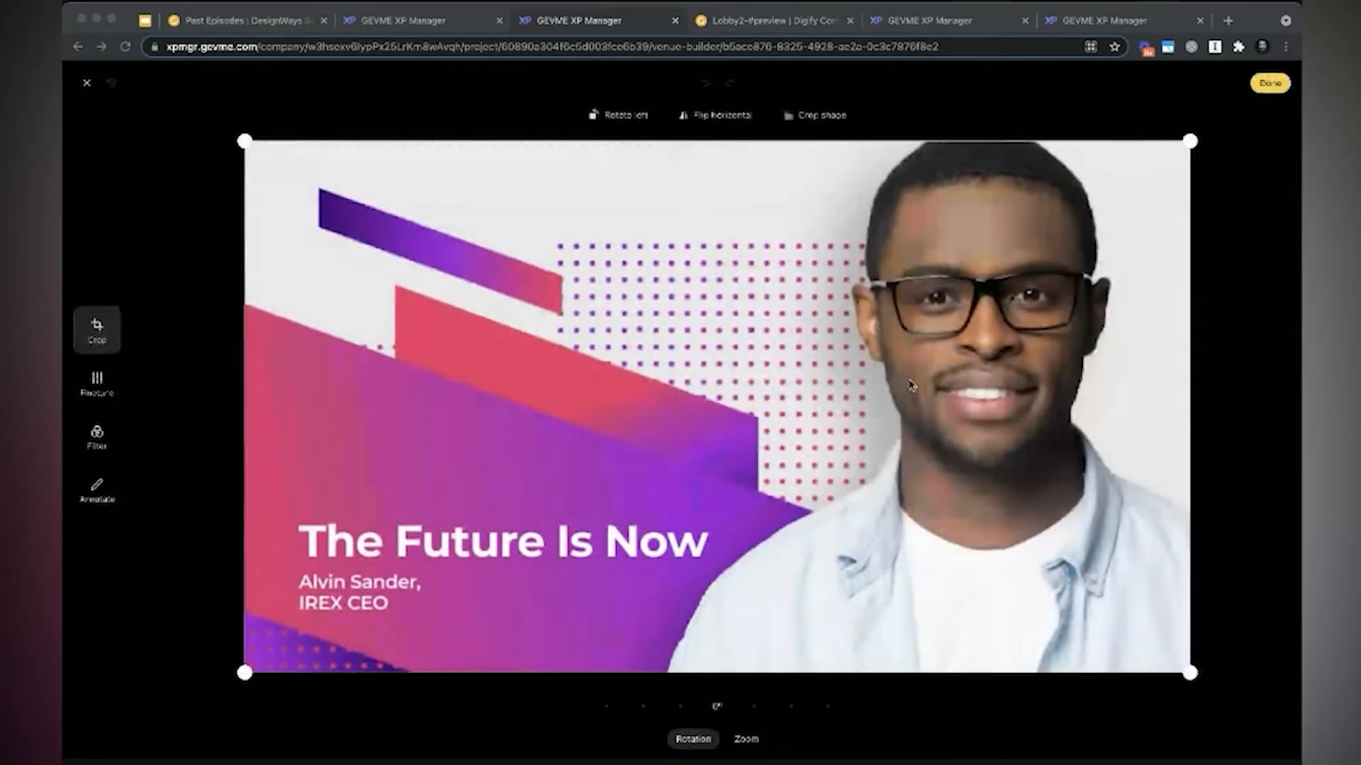
pyautogui.click(1266, 88)
pyautogui.click(1269, 83)
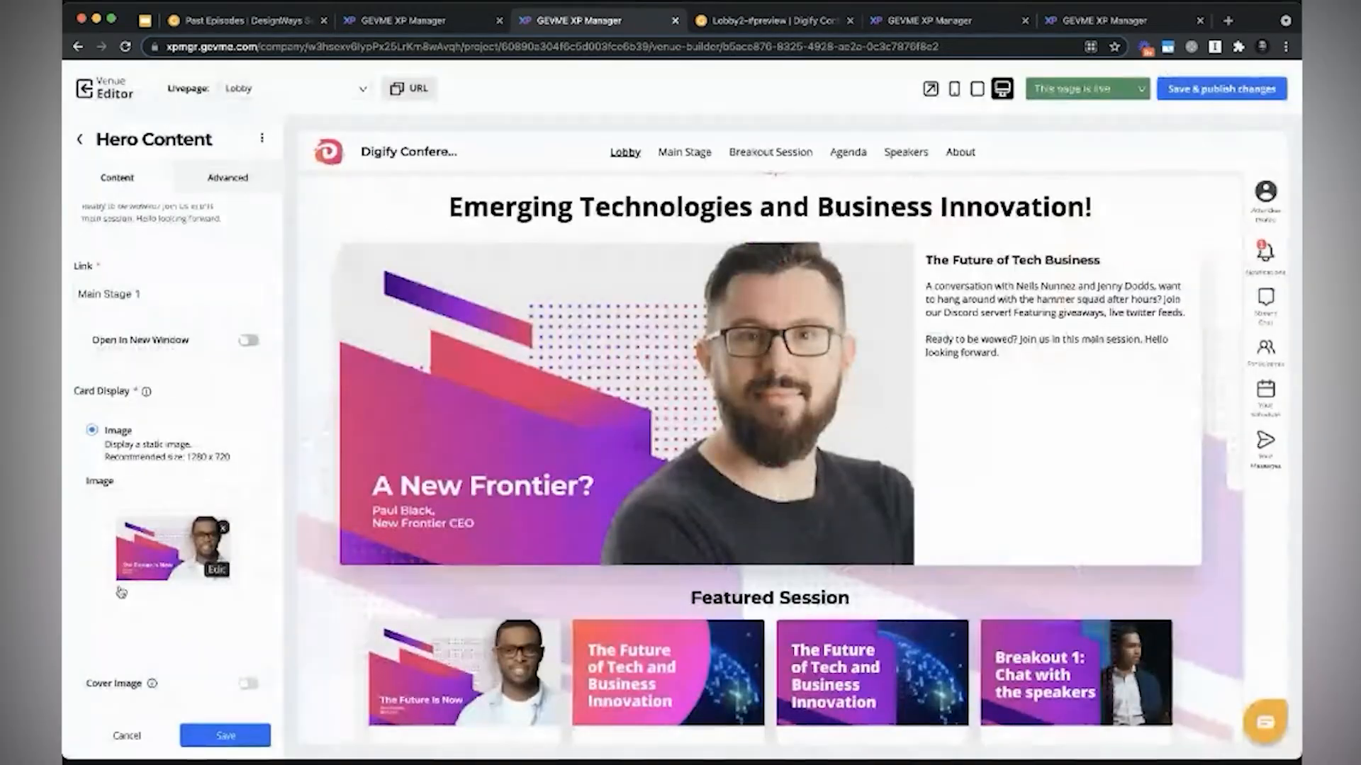
pyautogui.click(225, 735)
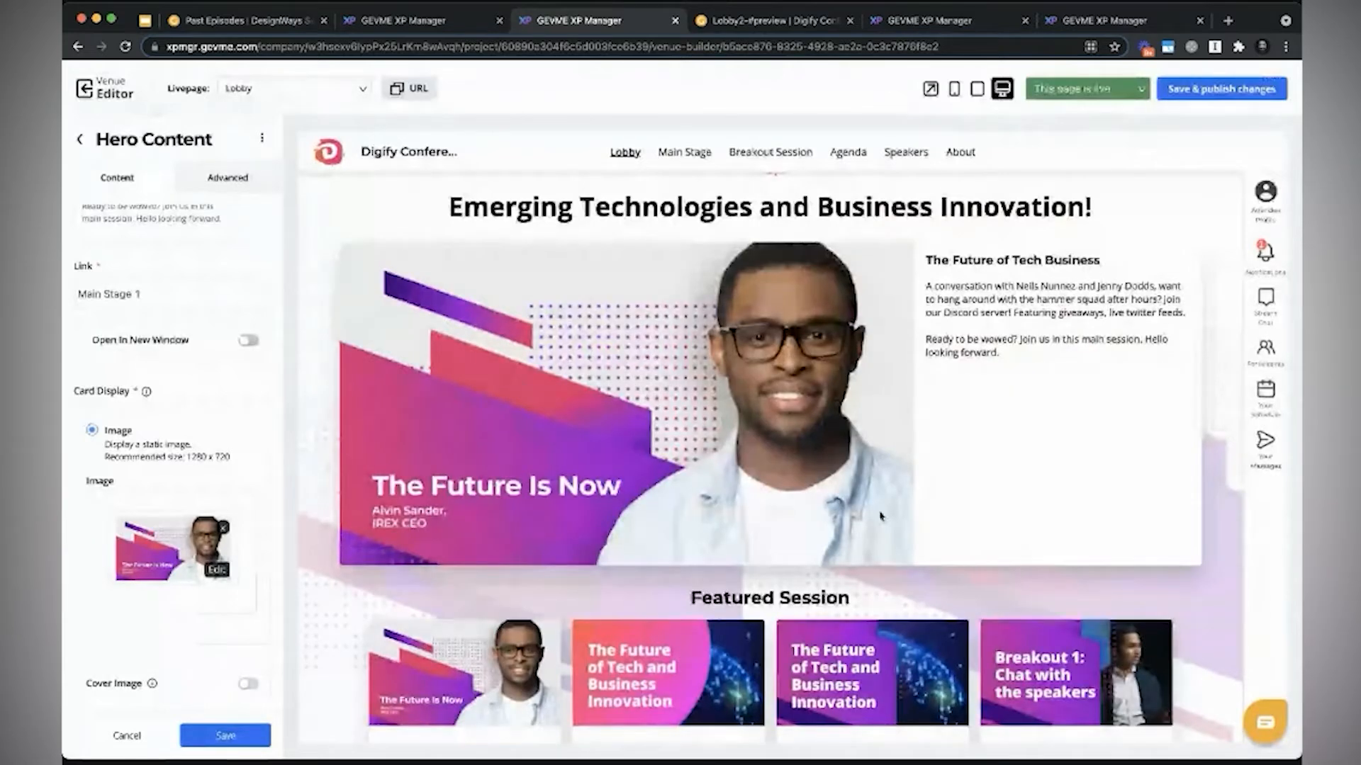
# Step: Review the Hero Content block's width, bounding box and height settings, return to the list of blocks, and examine the Featured Session cards
pyautogui.scroll(-3, 257, 659)
pyautogui.scroll(-10, 256, 659)
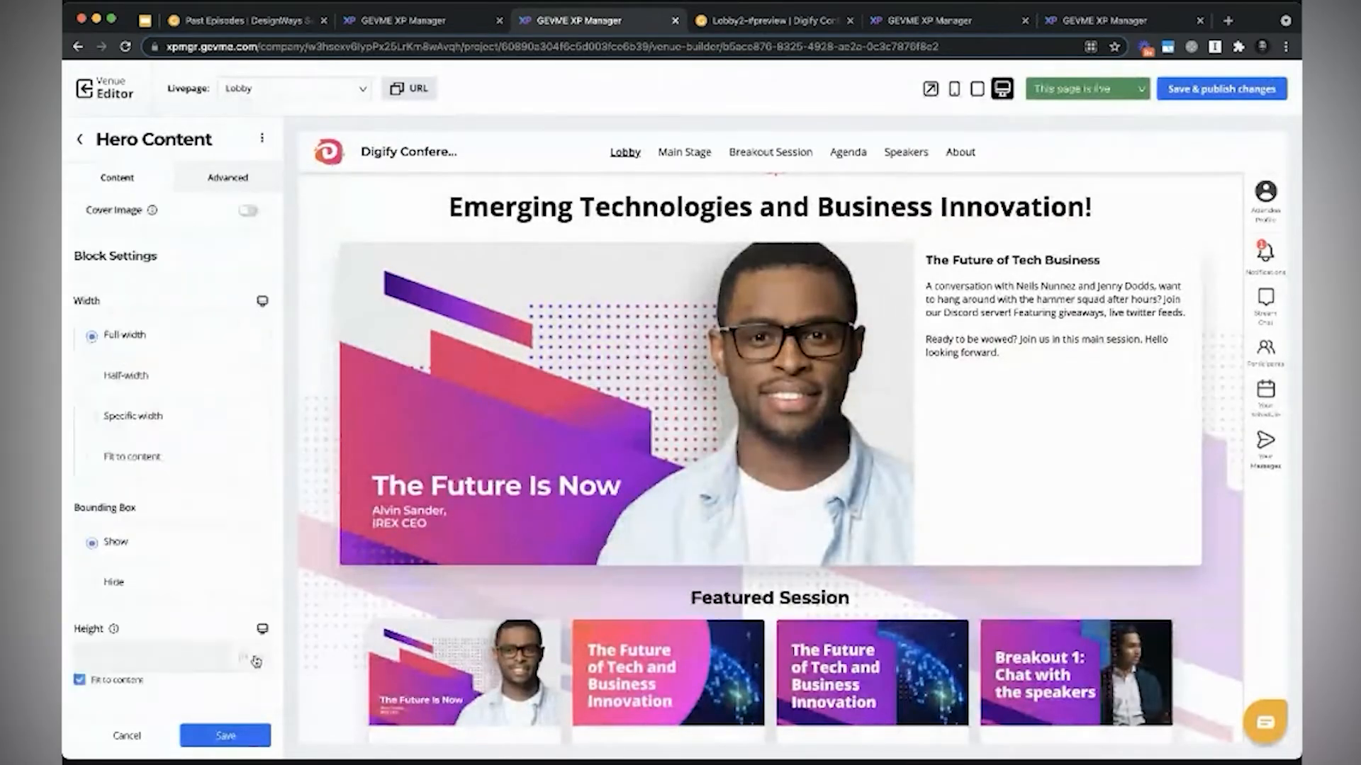
pyautogui.click(80, 142)
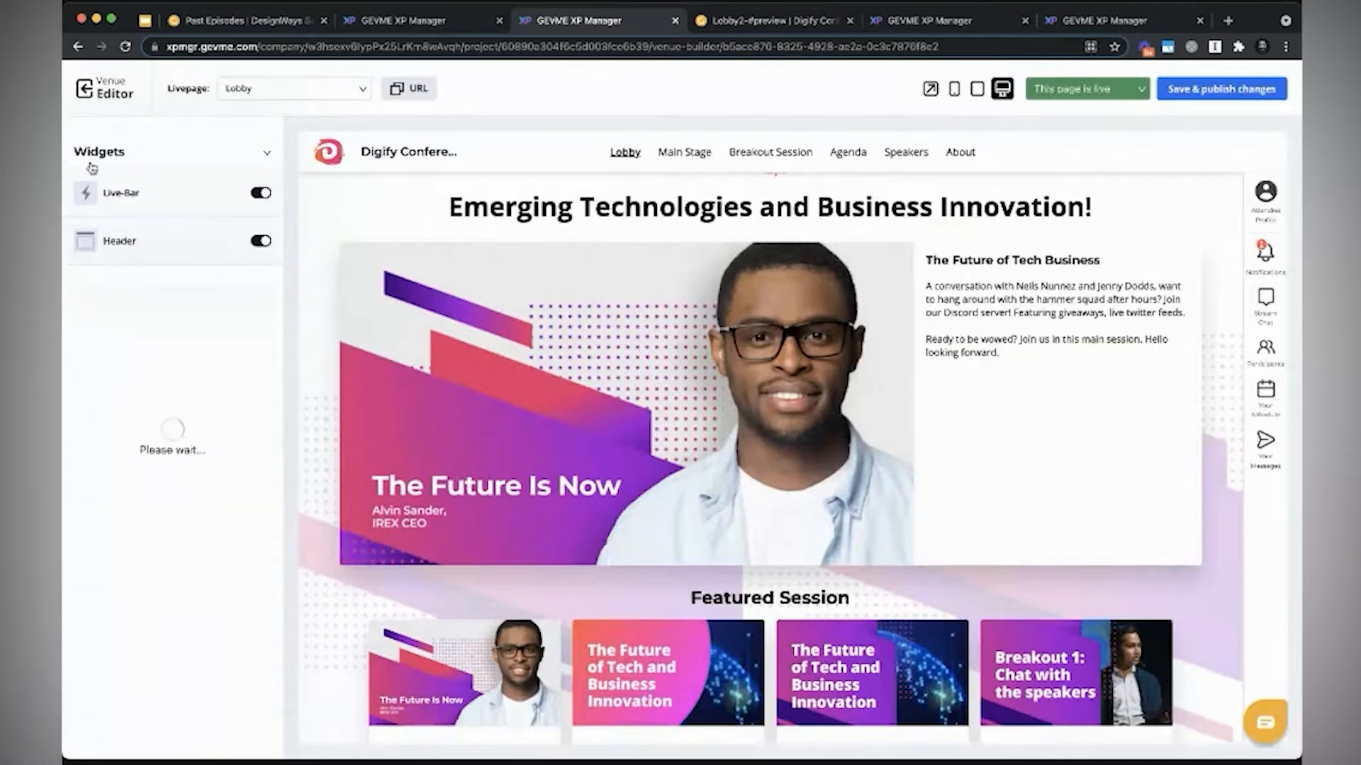
pyautogui.scroll(-5, 337, 544)
pyautogui.scroll(-1, 337, 544)
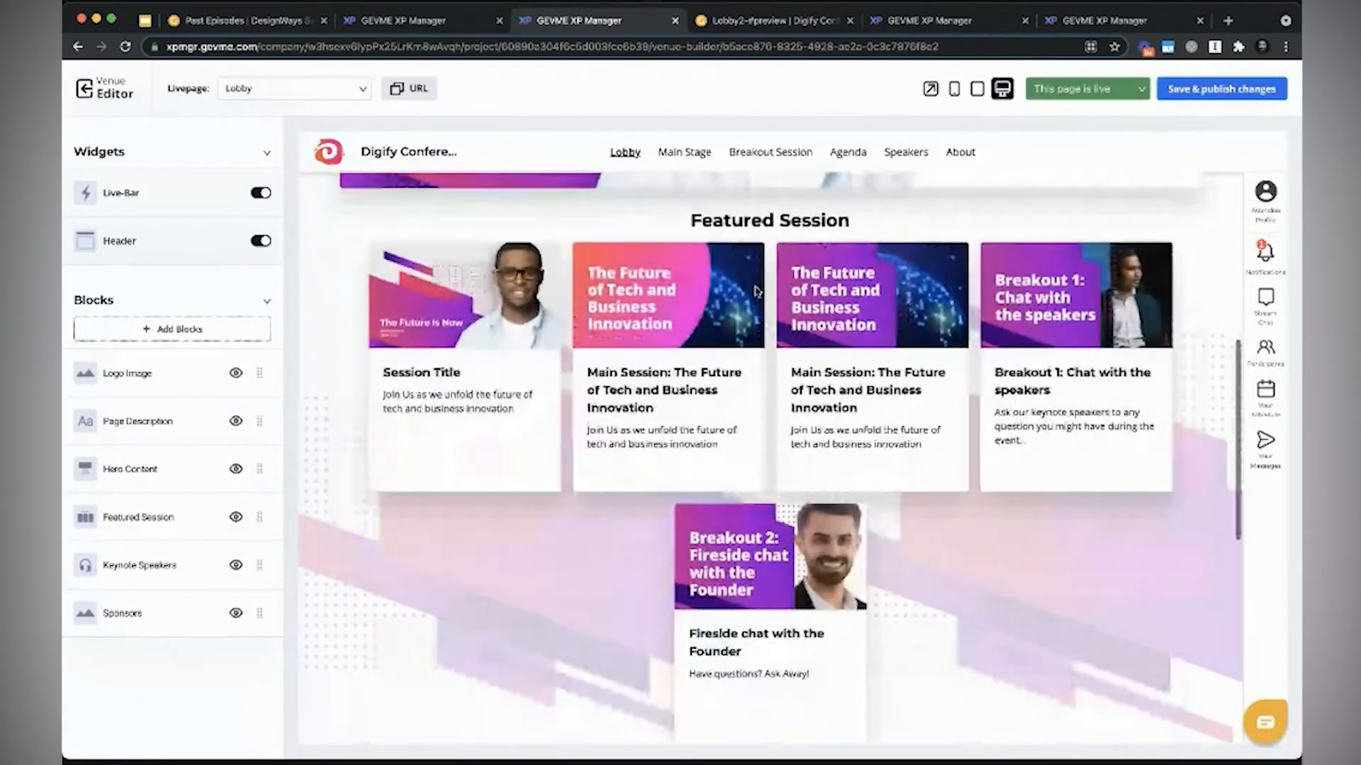
pyautogui.moveTo(682, 221); pyautogui.dragTo(929, 709)
pyautogui.click(930, 707)
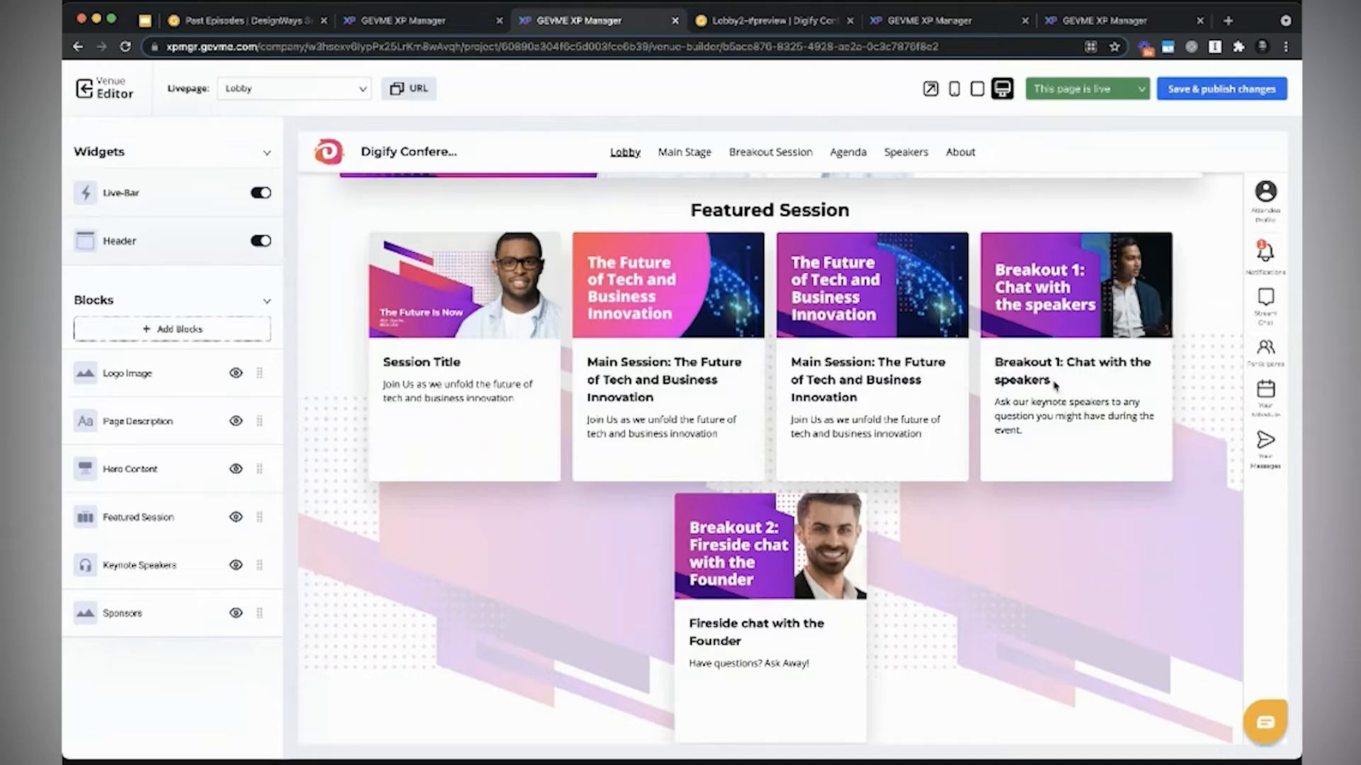
# Step: Move the "Fireside chat with the Founder" item to the first place in the Featured Session block and hide it, saving after each change
pyautogui.click(145, 521)
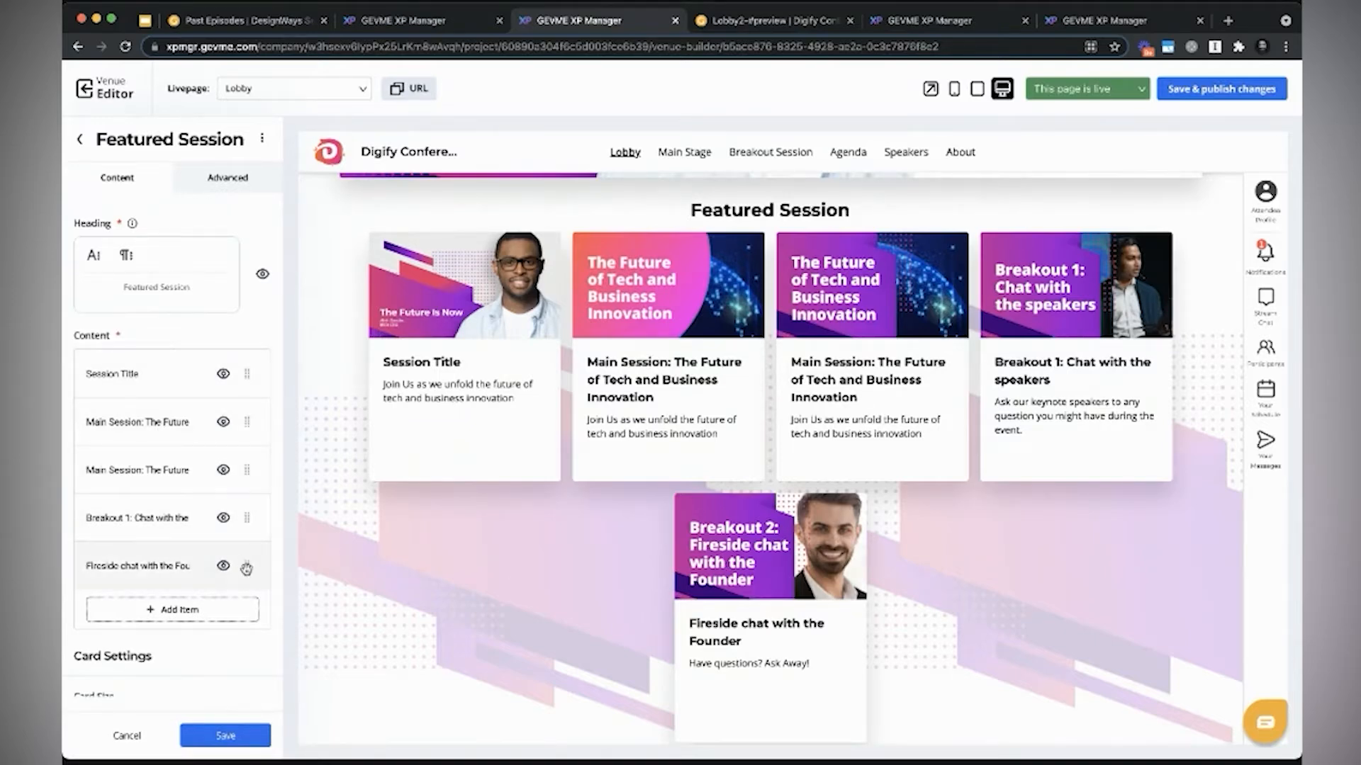
pyautogui.moveTo(246, 567); pyautogui.dragTo(245, 373)
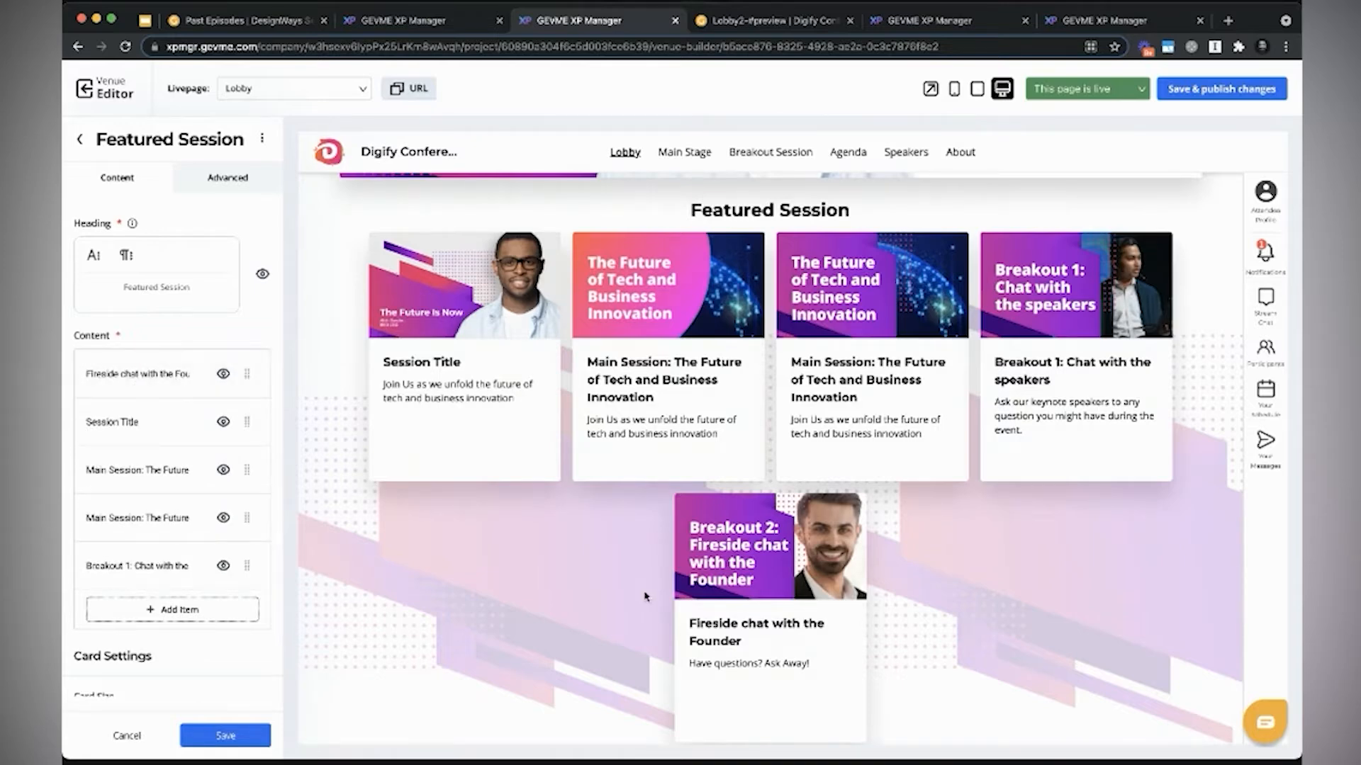
pyautogui.click(220, 742)
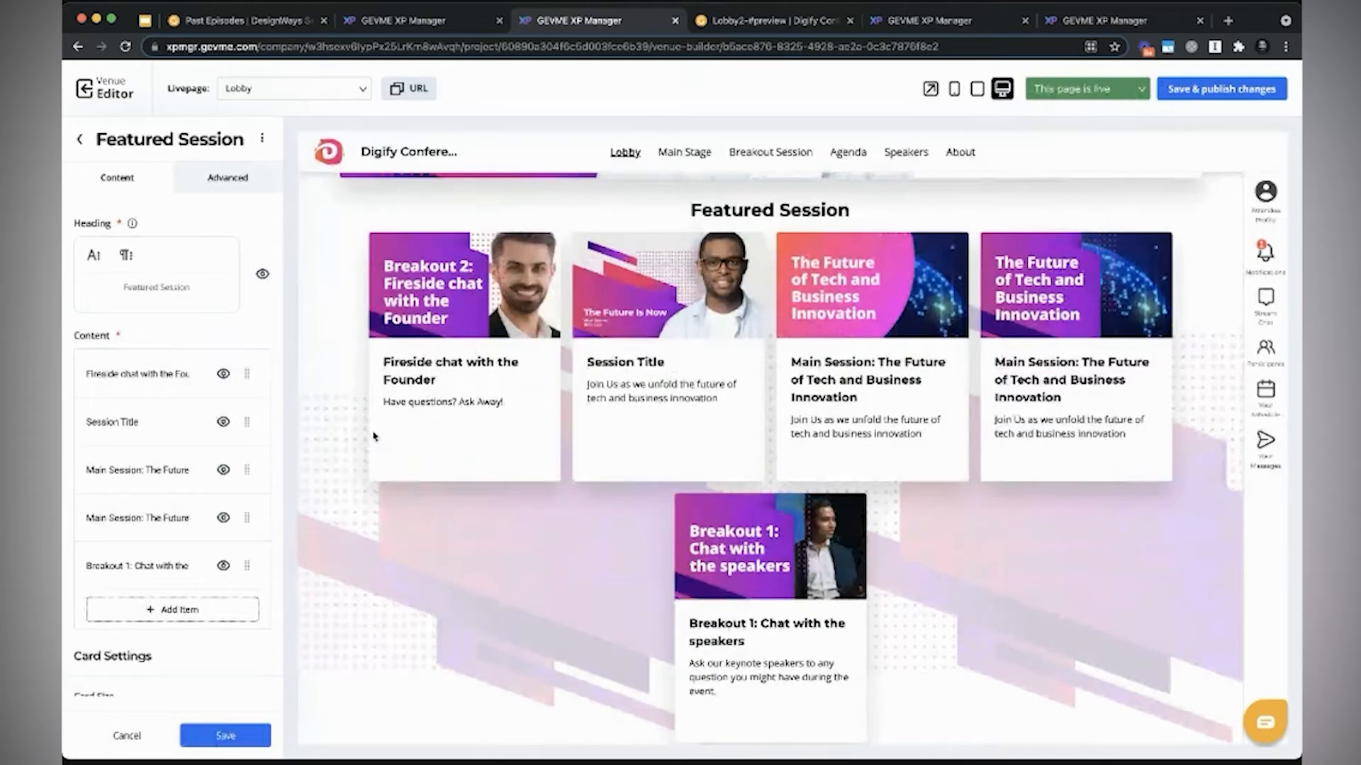
pyautogui.click(224, 377)
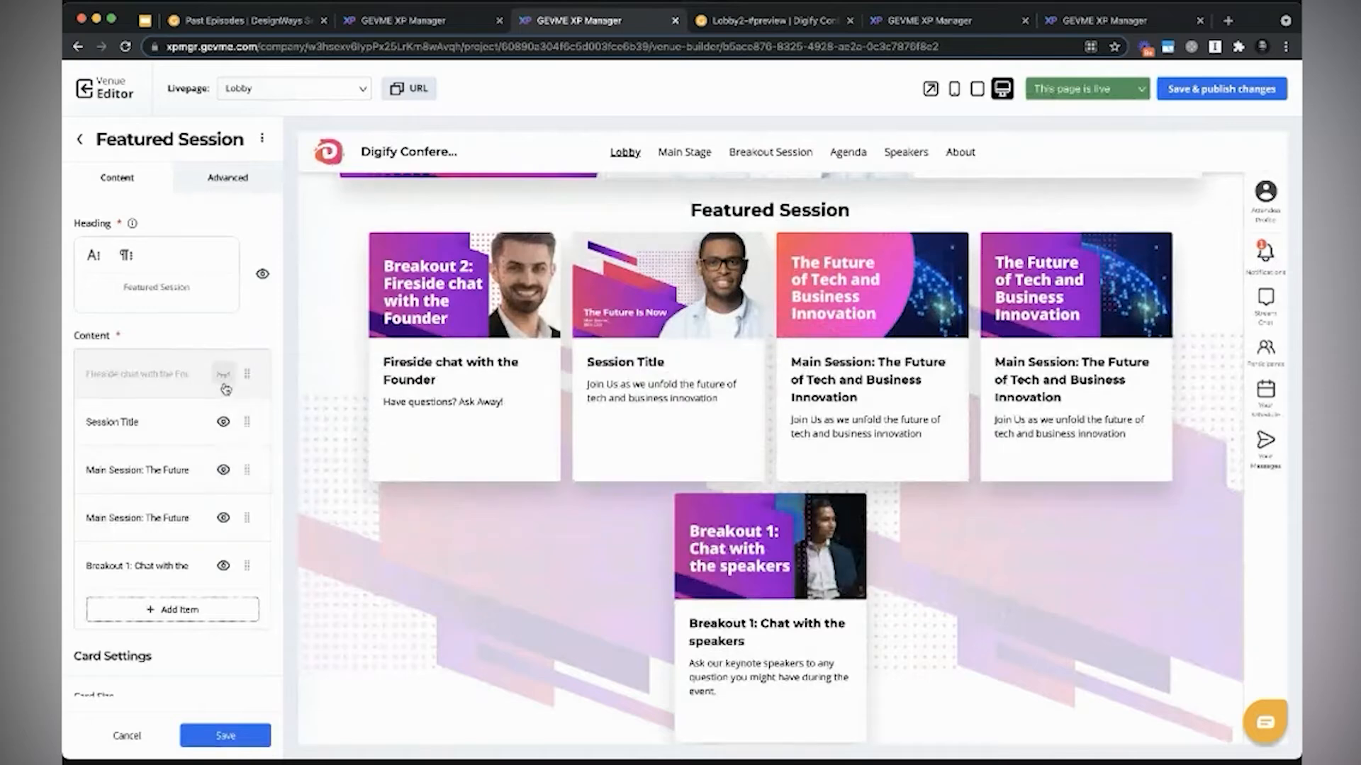
pyautogui.click(242, 739)
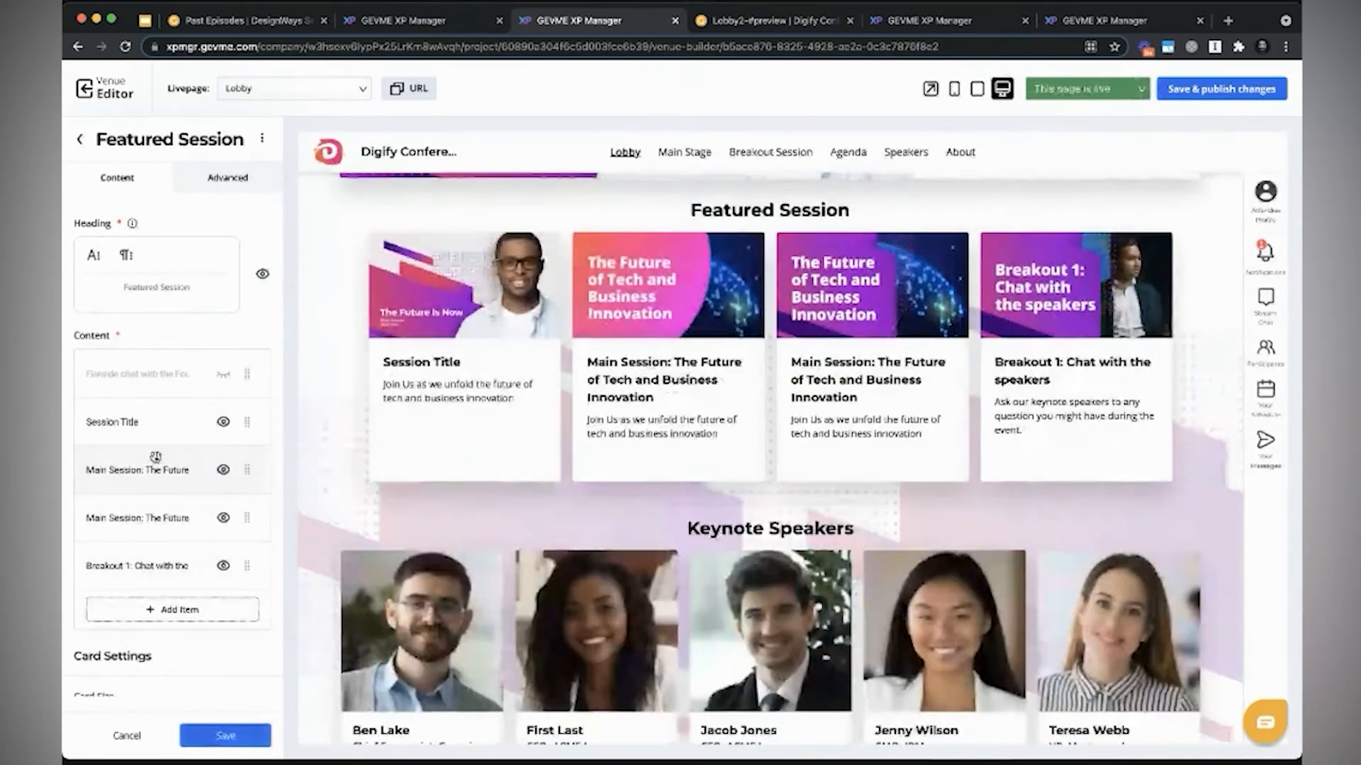
# Step: Add a new Featured Session item titled "Testing Title", using the description text copied from the Session Title card
pyautogui.click(176, 612)
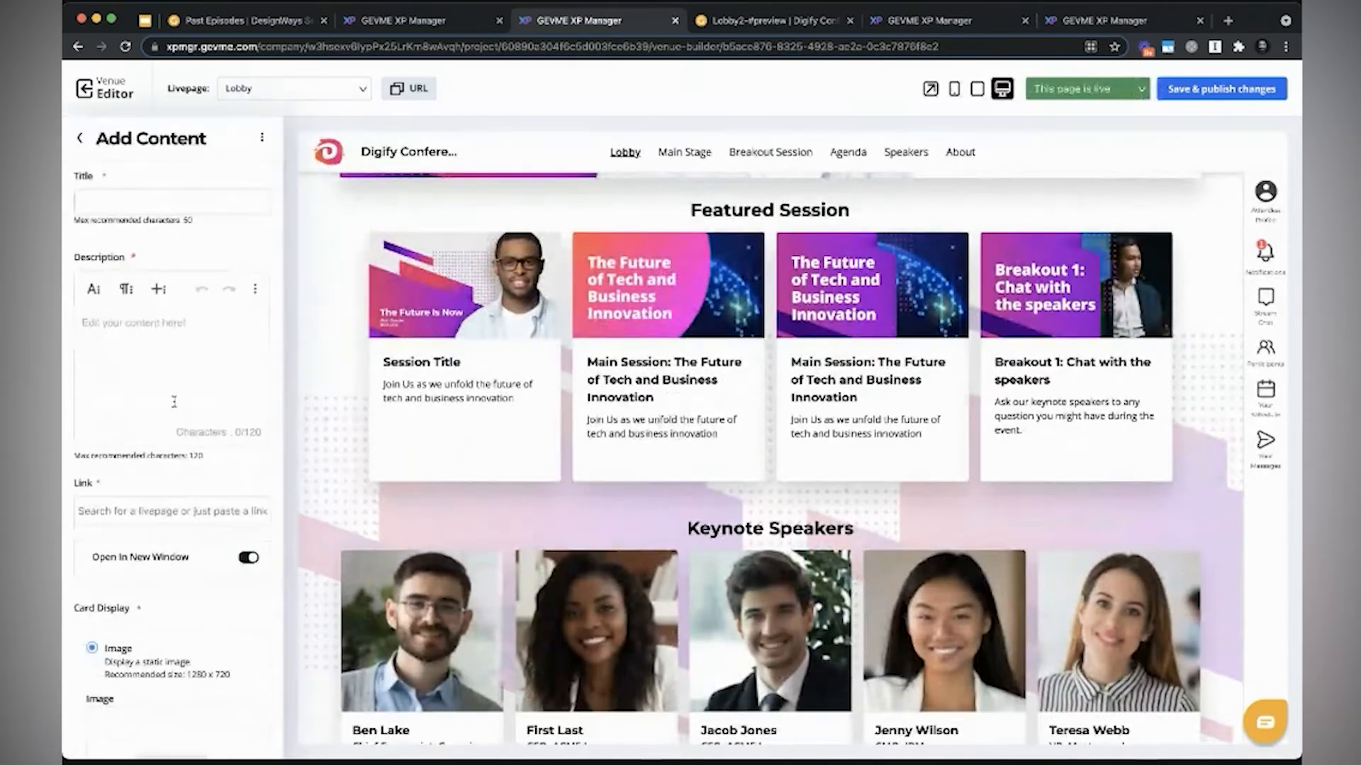
pyautogui.click(145, 202)
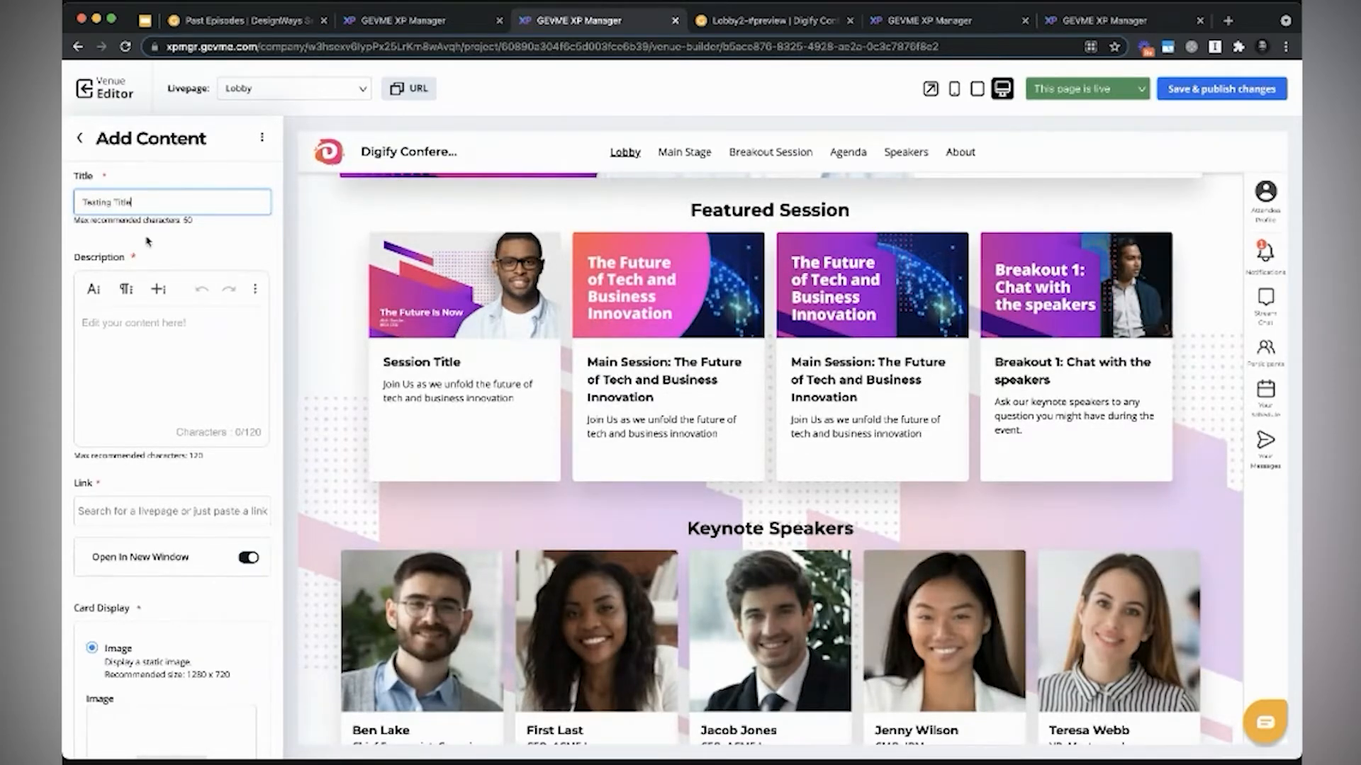
pyautogui.click(144, 355)
pyautogui.moveTo(515, 404); pyautogui.dragTo(382, 389)
pyautogui.hotkey('ctrl', 'c')
pyautogui.click(170, 375)
pyautogui.hotkey('ctrl', 'v')
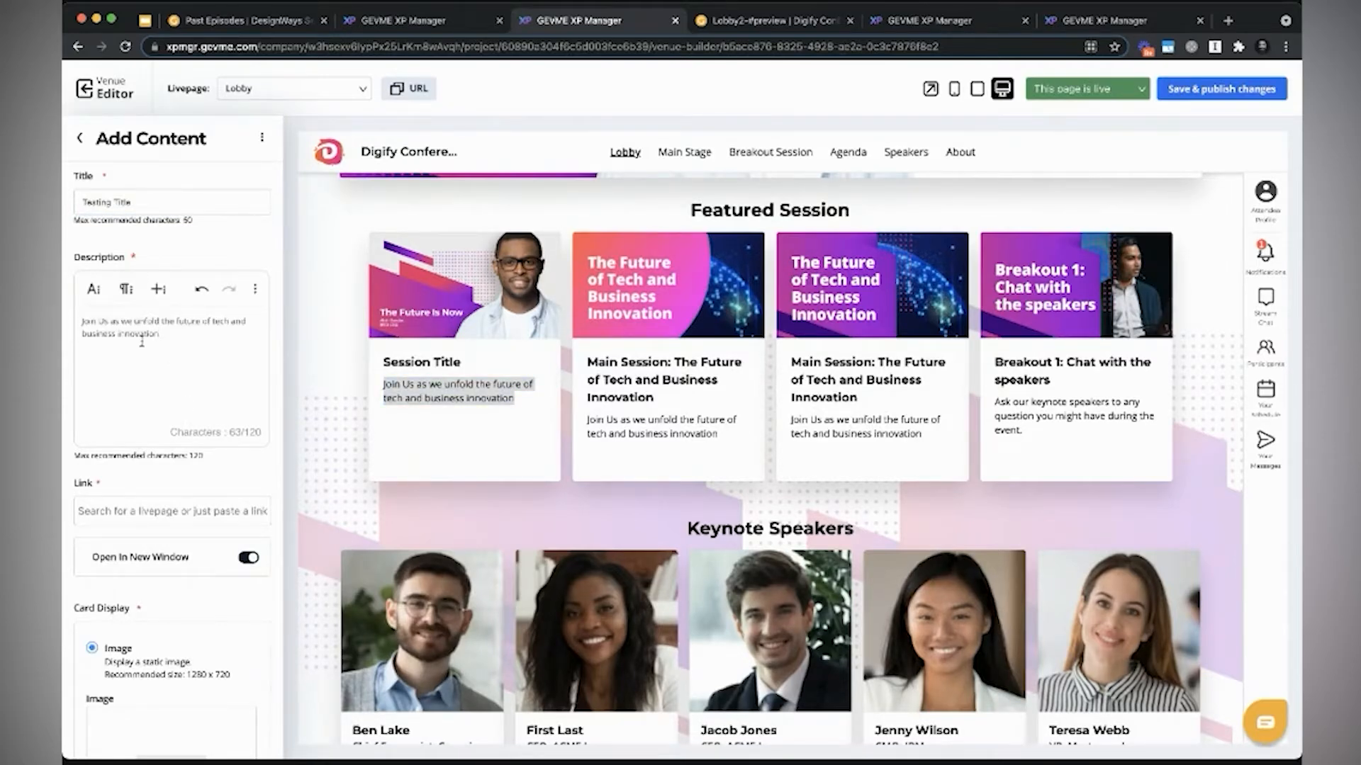
# Step: Link the new item to the Main Stage 3 LivePage and turn off opening in a new window
pyautogui.scroll(-1, 212, 475)
pyautogui.click(212, 473)
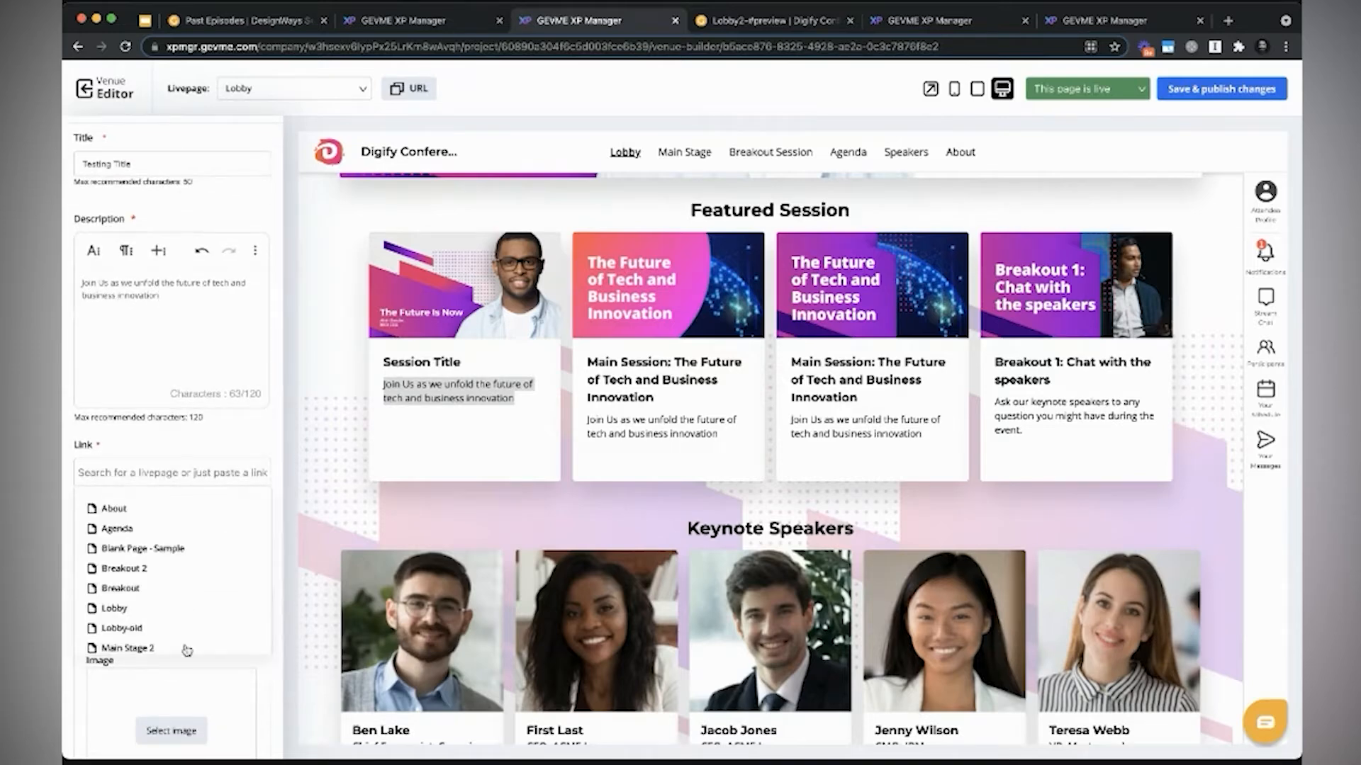
pyautogui.scroll(-2, 163, 623)
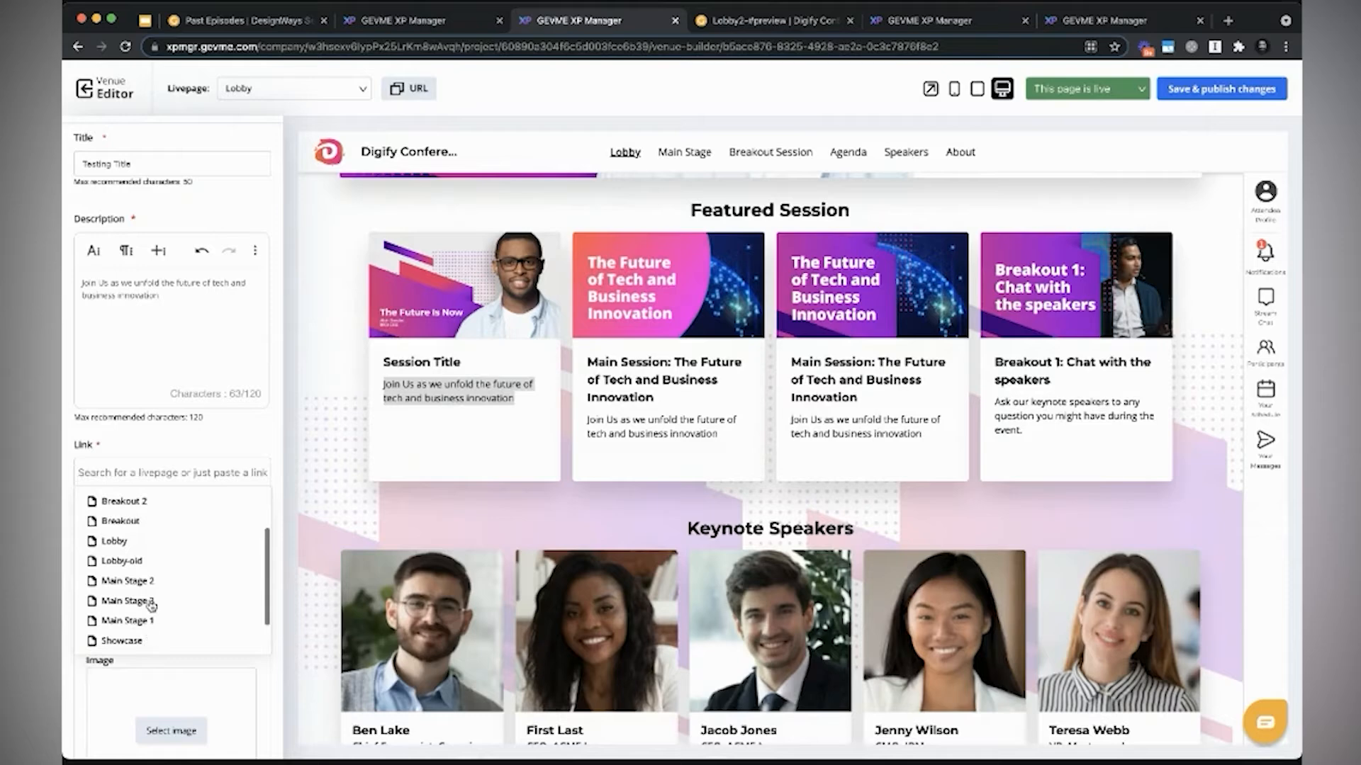
pyautogui.click(150, 602)
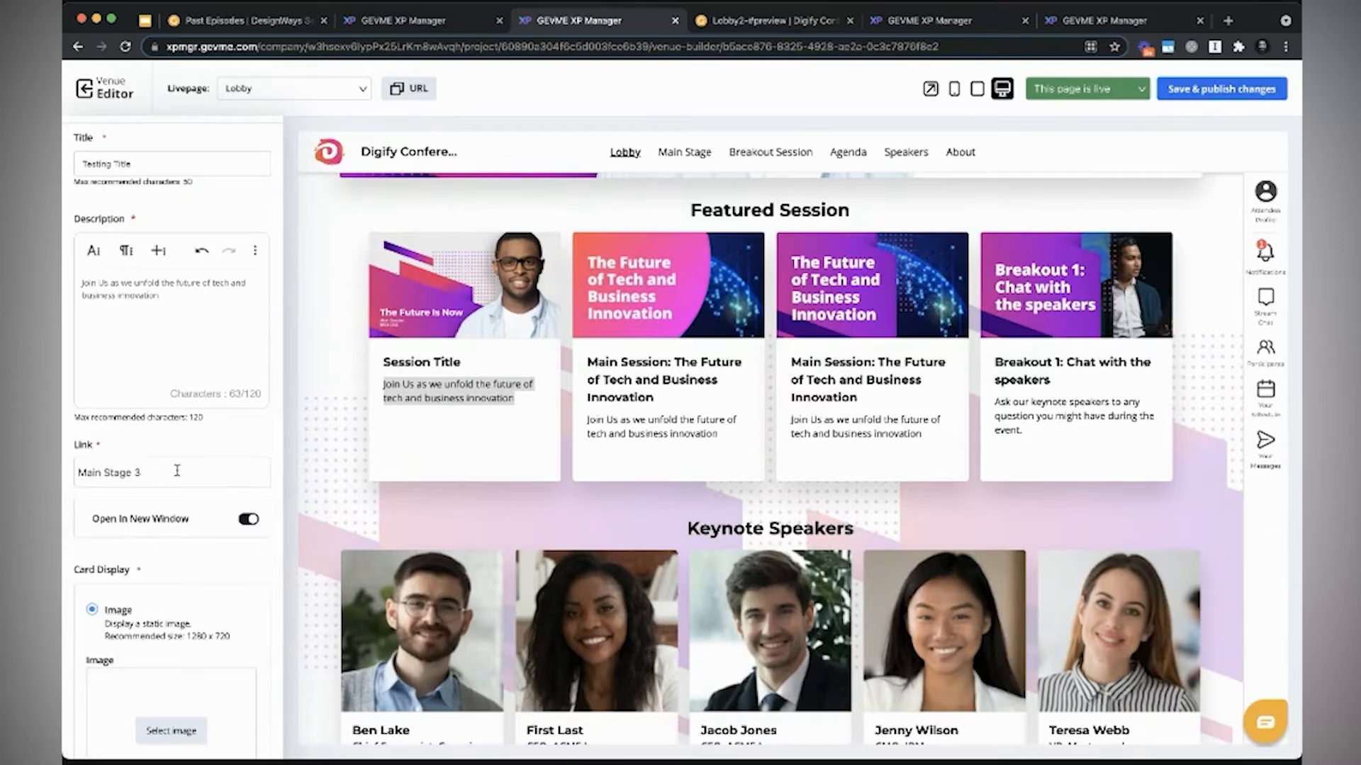
pyautogui.scroll(-3, 264, 553)
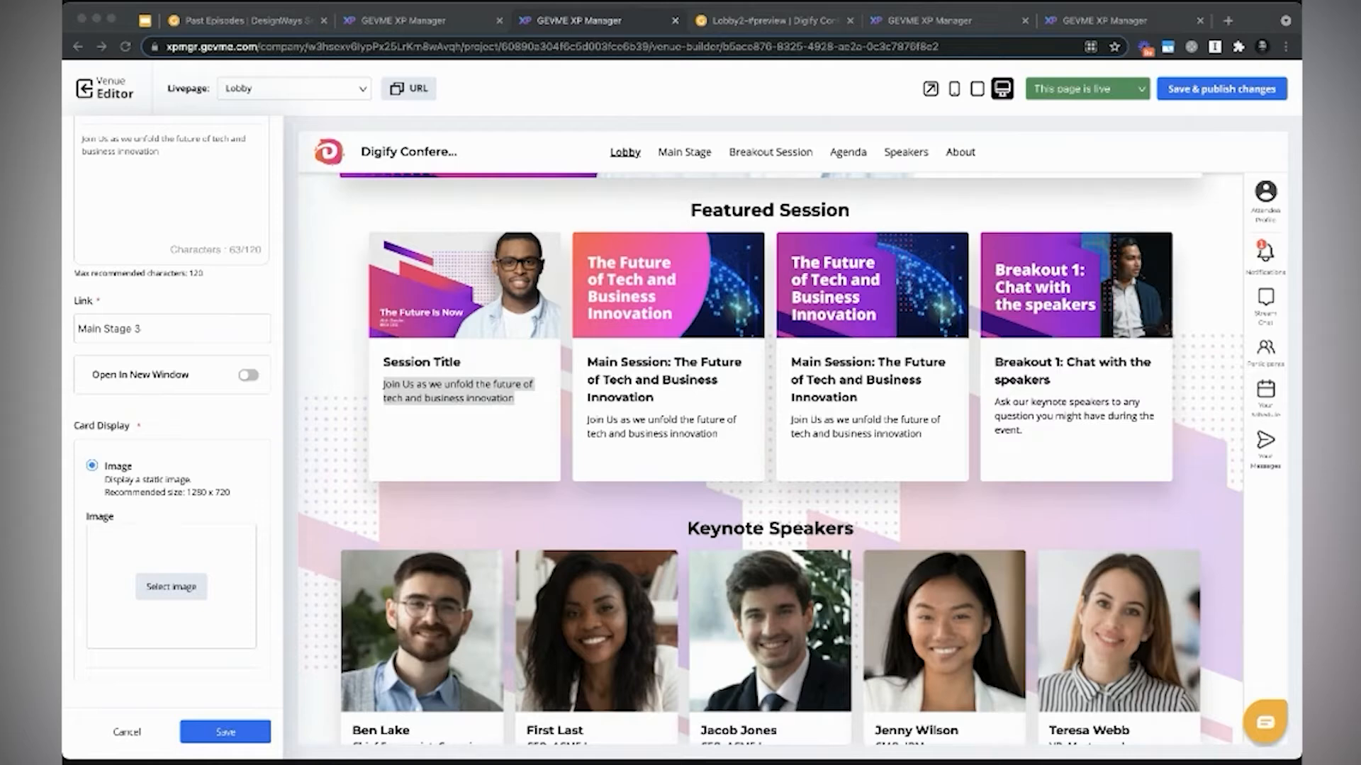
# Step: Add the "A New Frontier?" picture as the new item's card image, accepting it at full size
pyautogui.moveTo(204, 346); pyautogui.dragTo(168, 578)
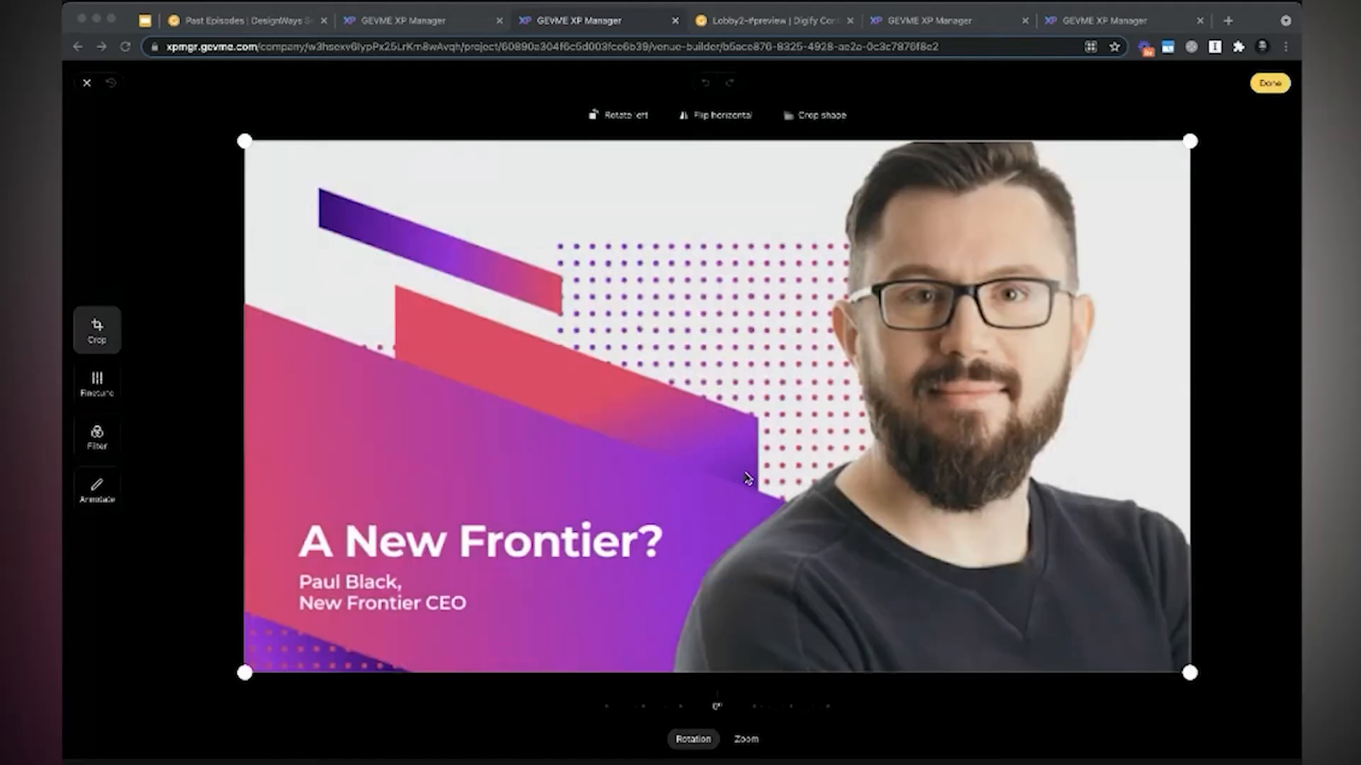
pyautogui.click(246, 674)
pyautogui.moveTo(1190, 672); pyautogui.dragTo(1080, 604)
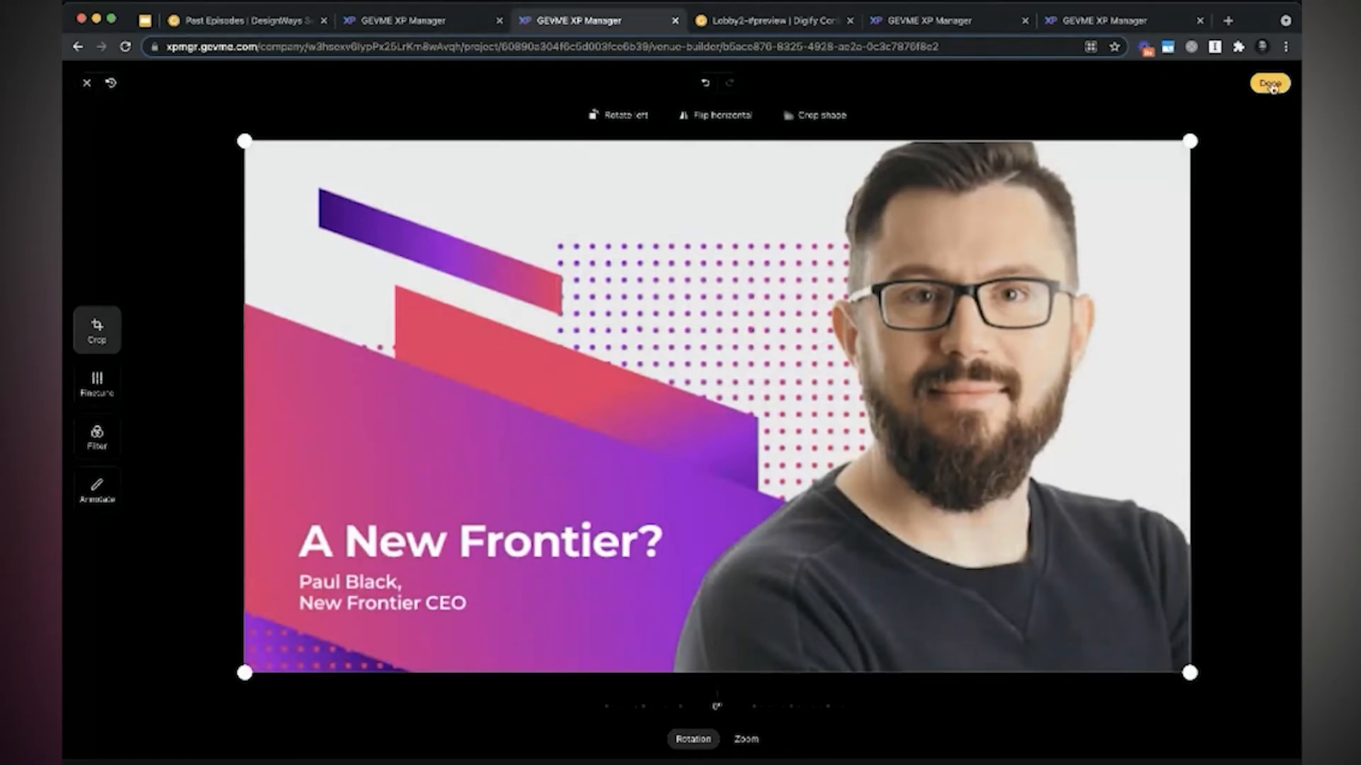
pyautogui.click(1271, 85)
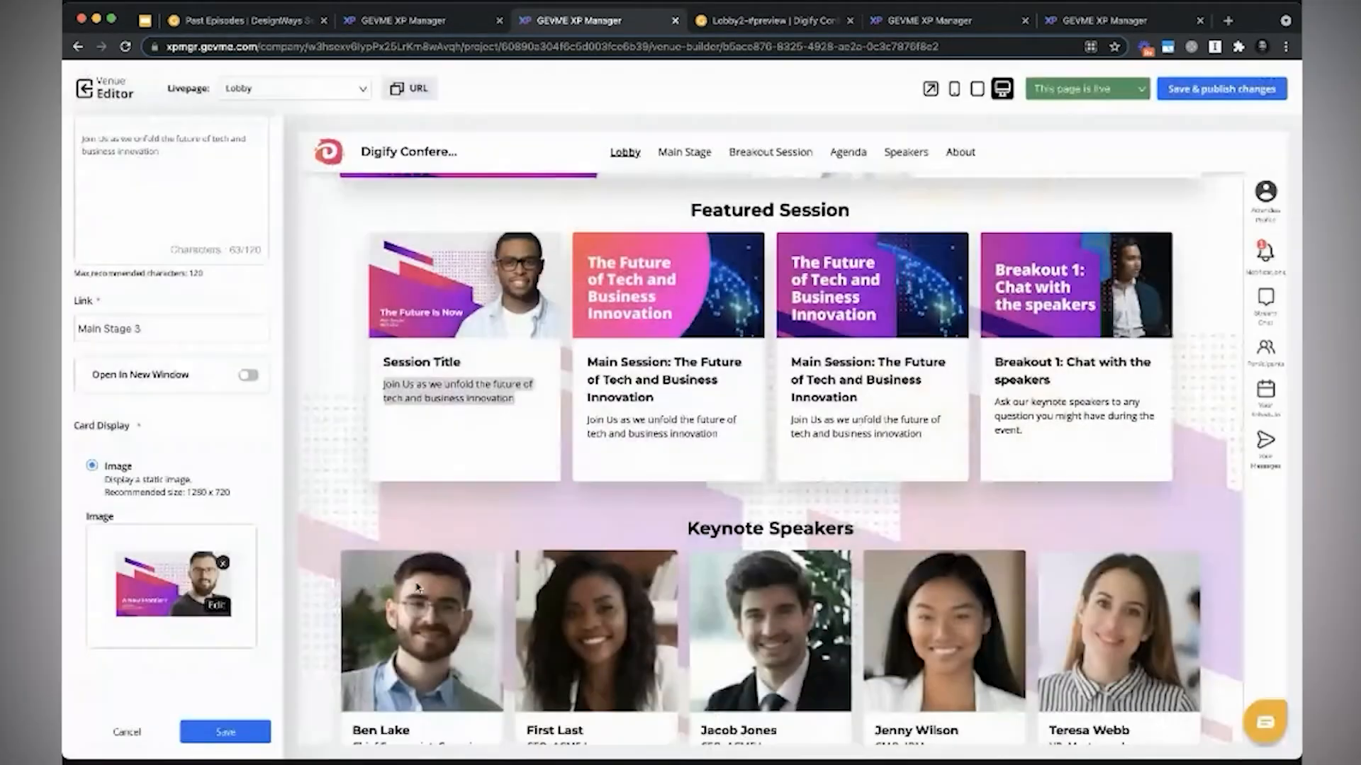
# Step: Save the new item and the Featured Session block, and return to the list of widgets and blocks
pyautogui.click(227, 732)
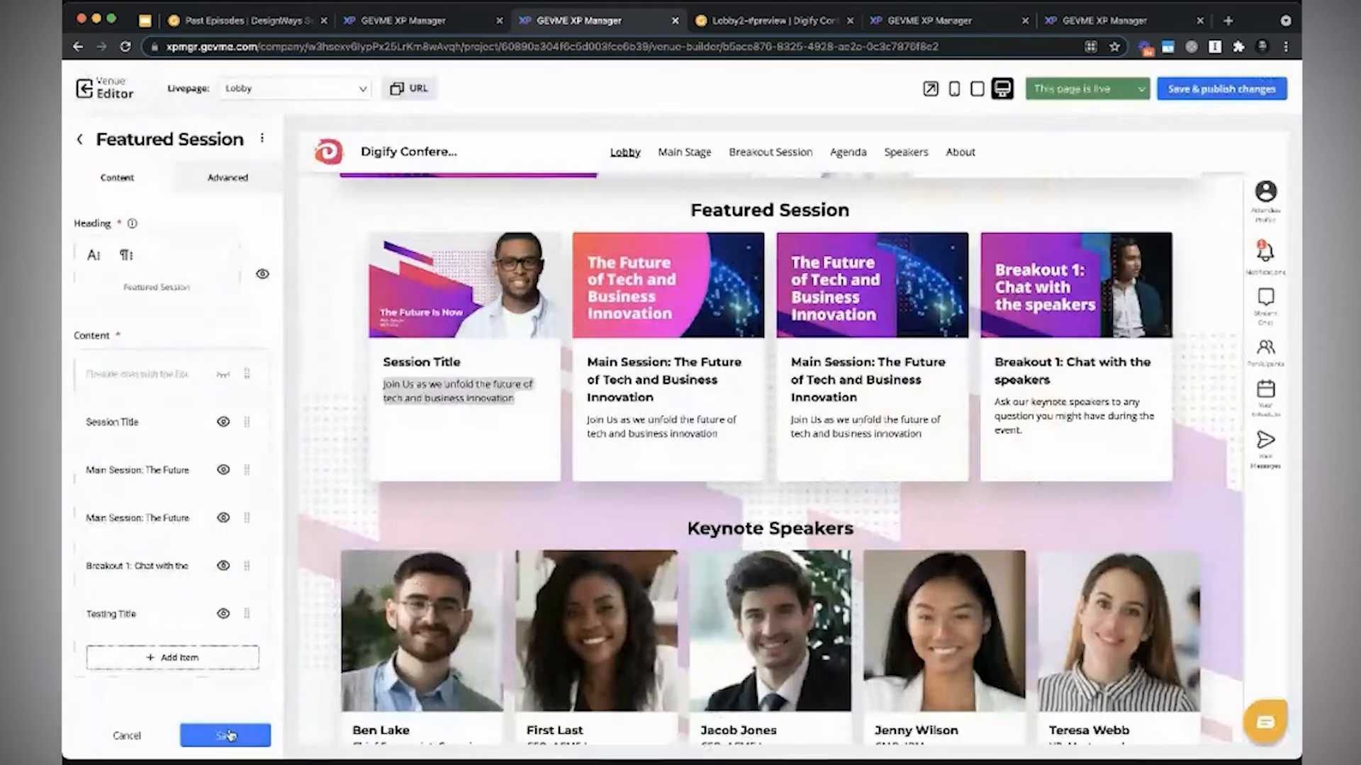
pyautogui.click(227, 734)
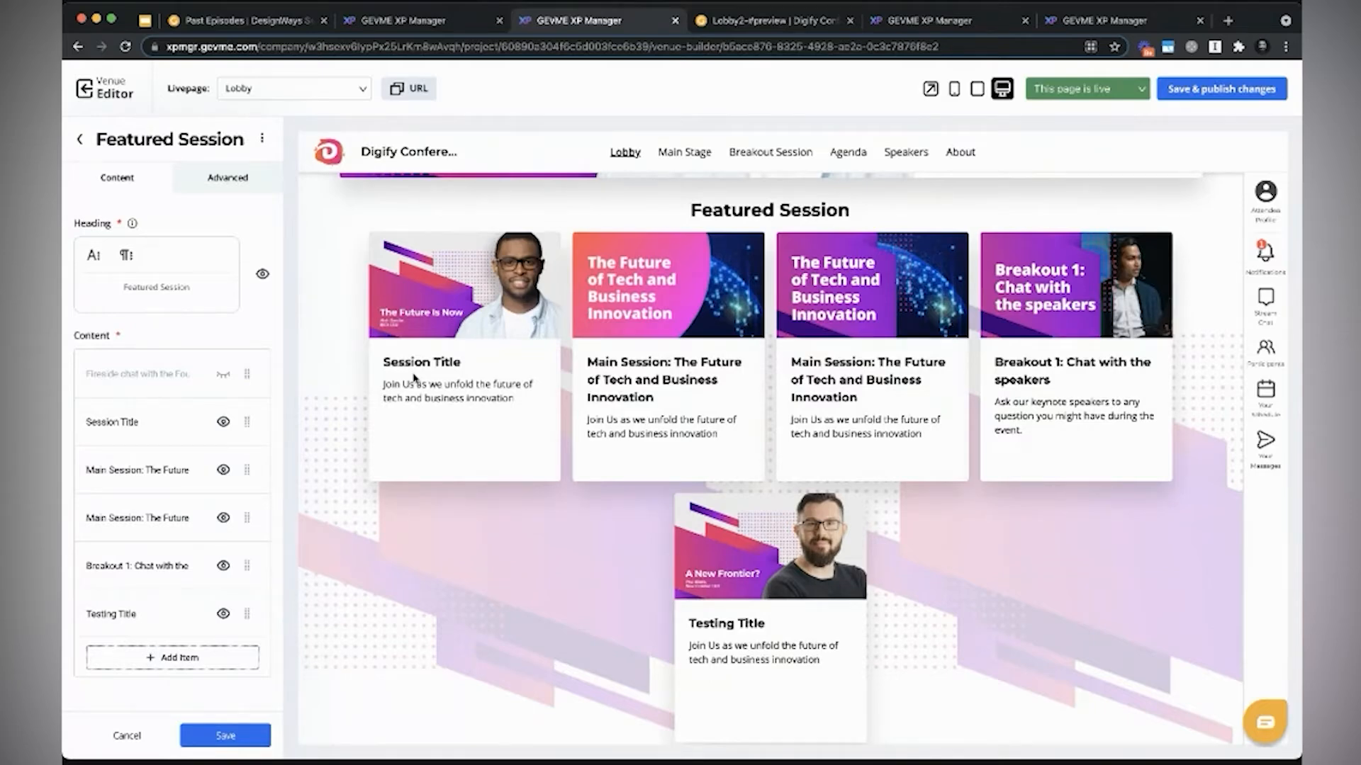
pyautogui.click(80, 139)
# Step: Set the Keynote Speakers block to show a filtered list of speakers
pyautogui.scroll(-7, 528, 496)
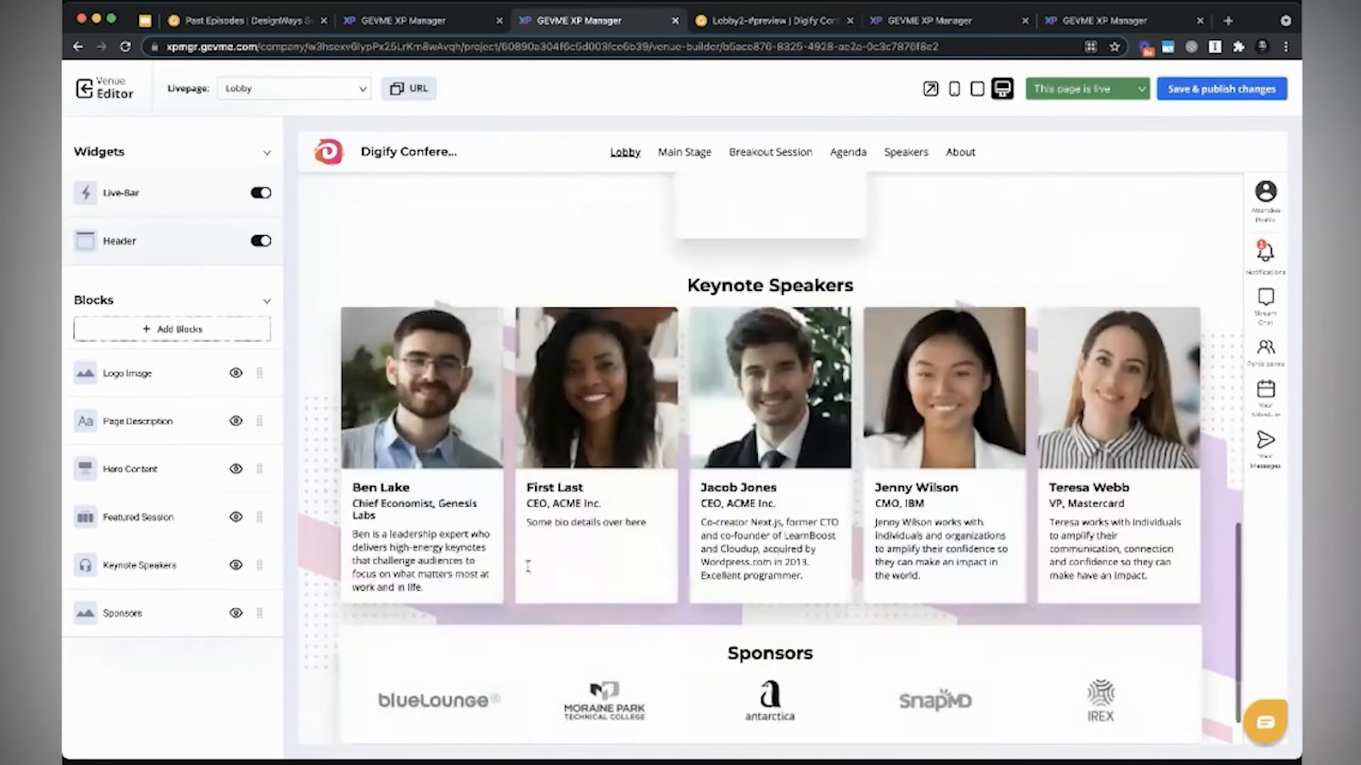
pyautogui.scroll(-2, 528, 567)
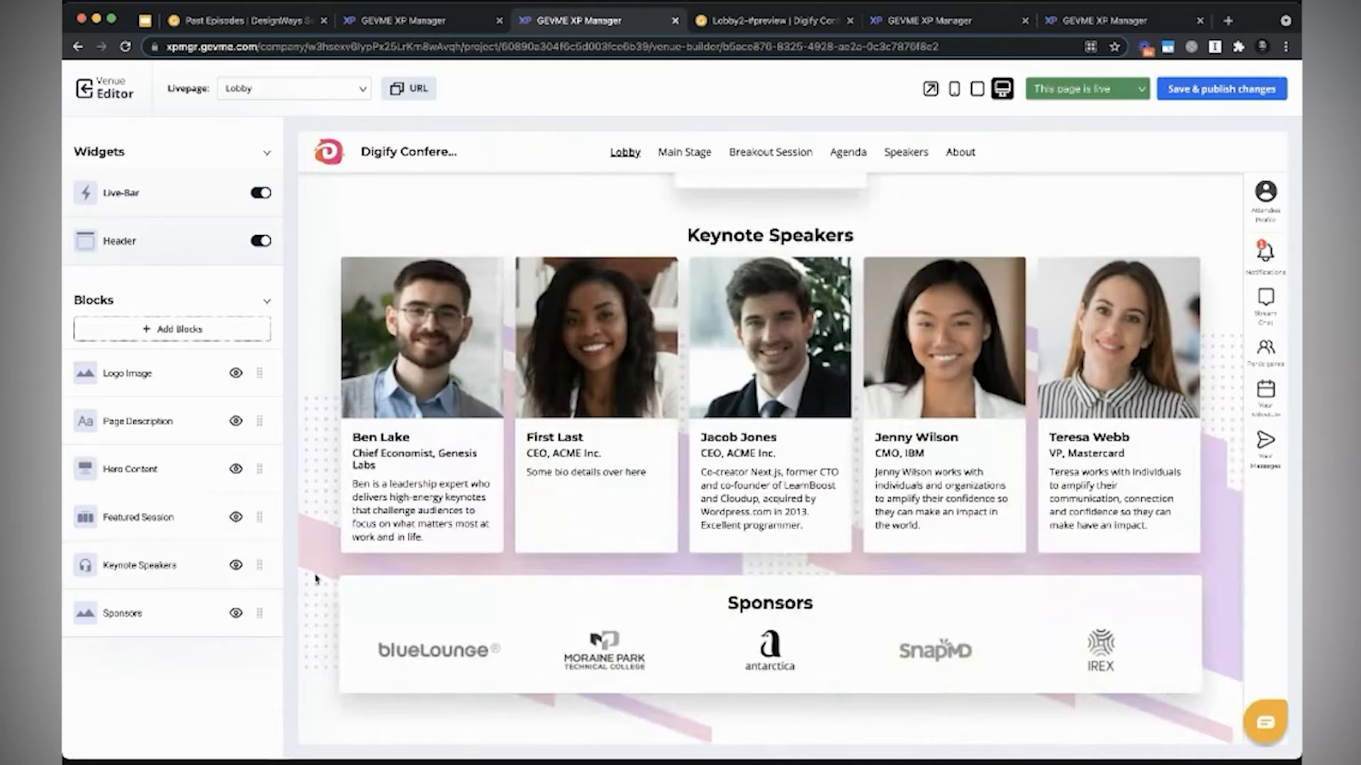
pyautogui.click(140, 580)
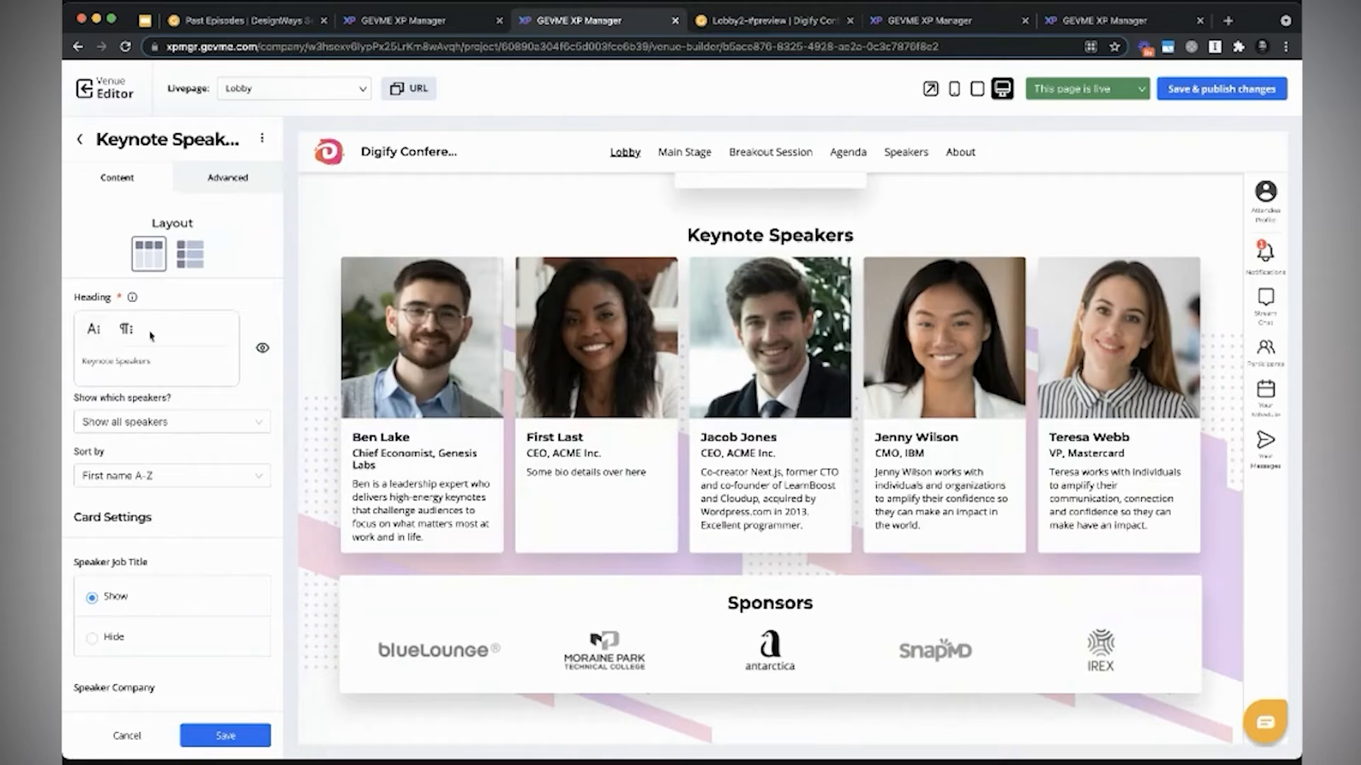
pyautogui.scroll(-2, 209, 418)
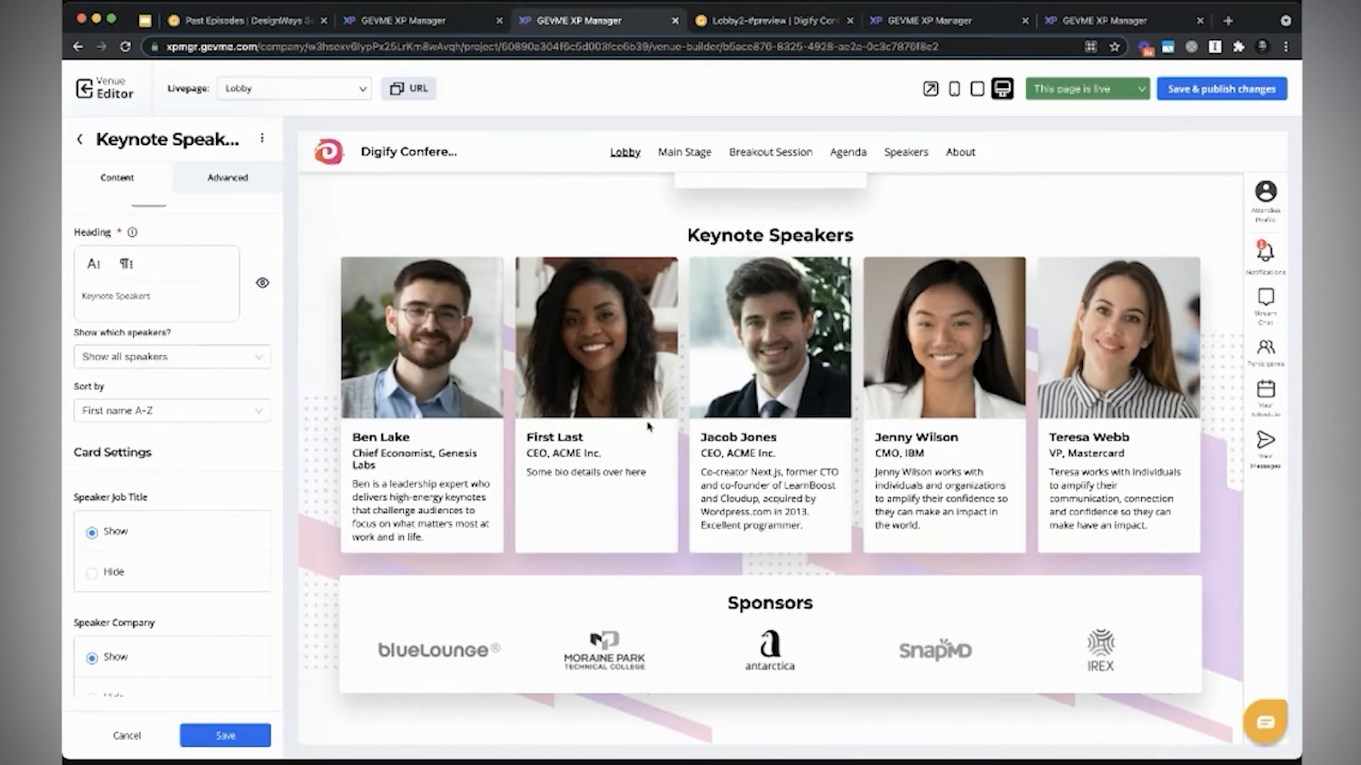
pyautogui.click(205, 362)
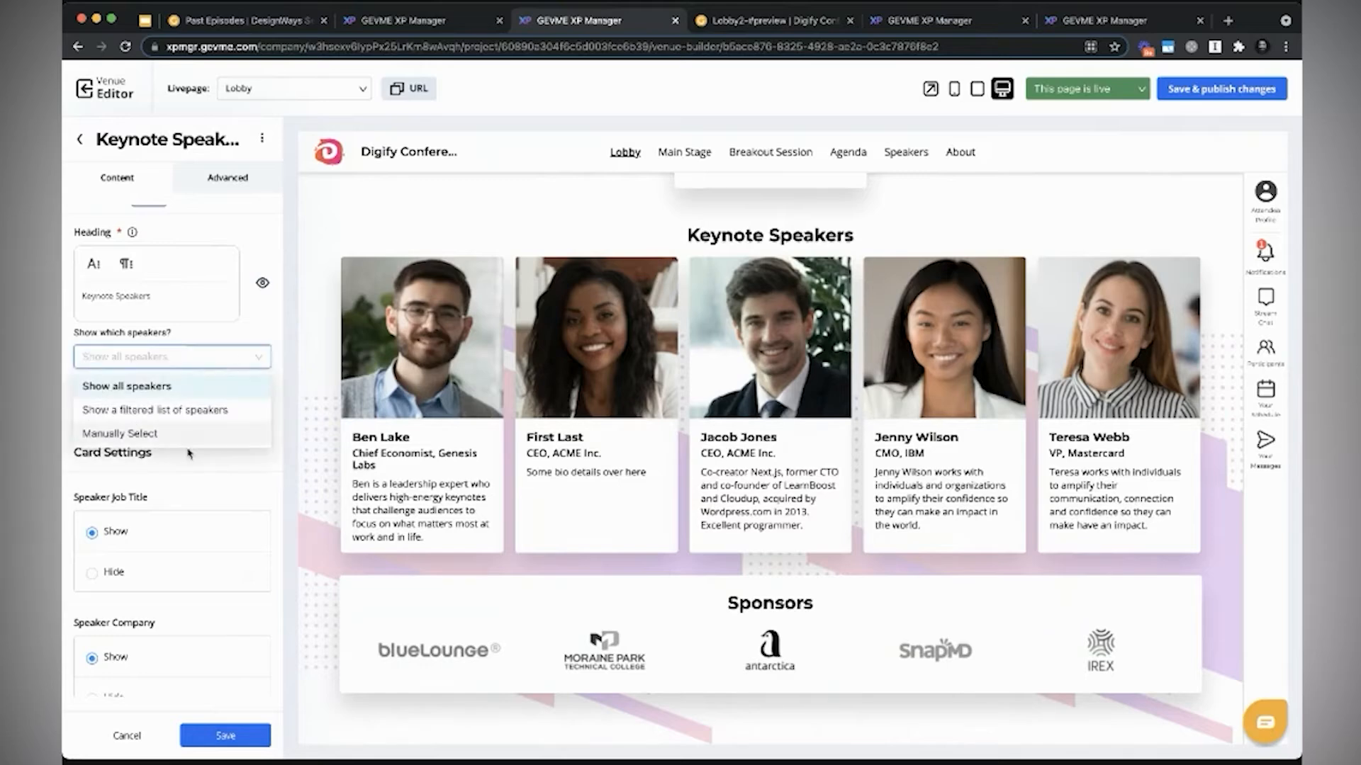
pyautogui.click(160, 411)
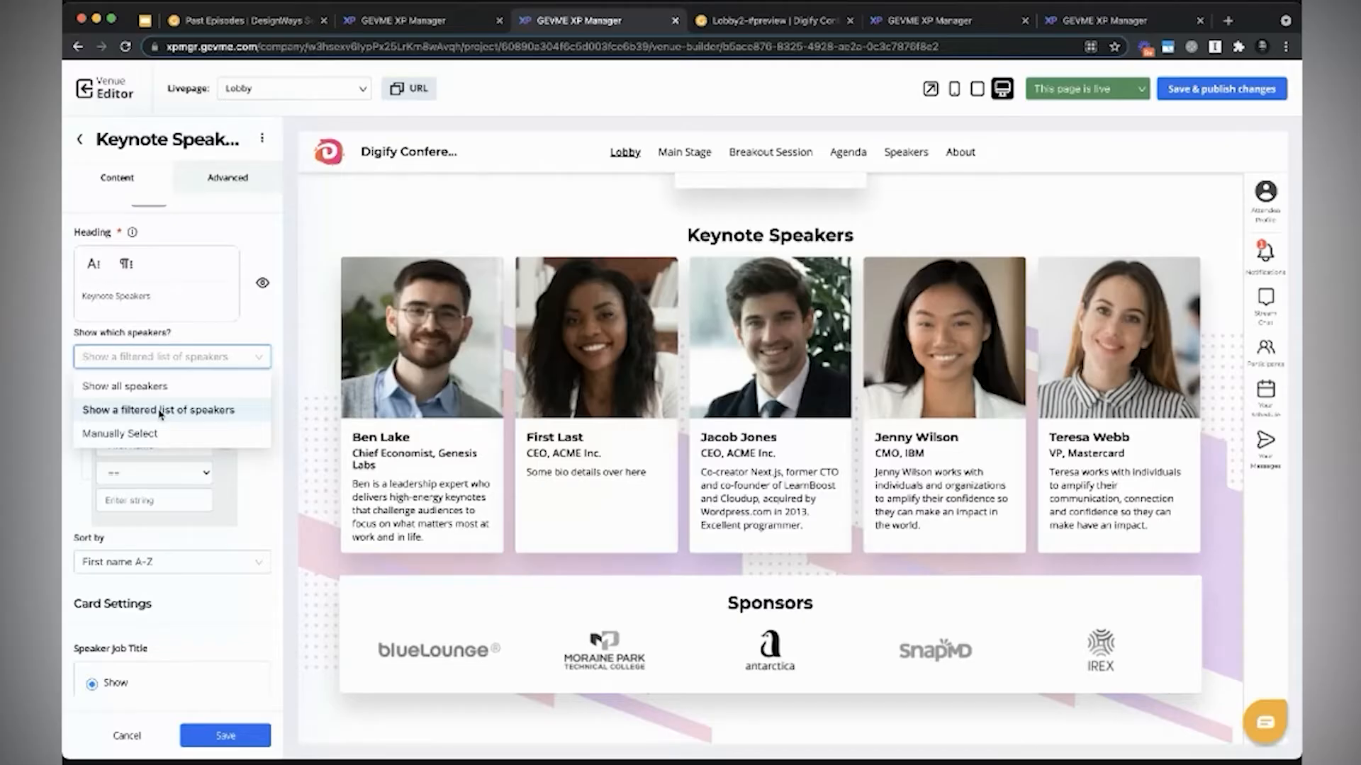
# Step: Filter the Keynote Speakers block to speakers whose Company equals "ACME Inc." and save the block
pyautogui.click(161, 411)
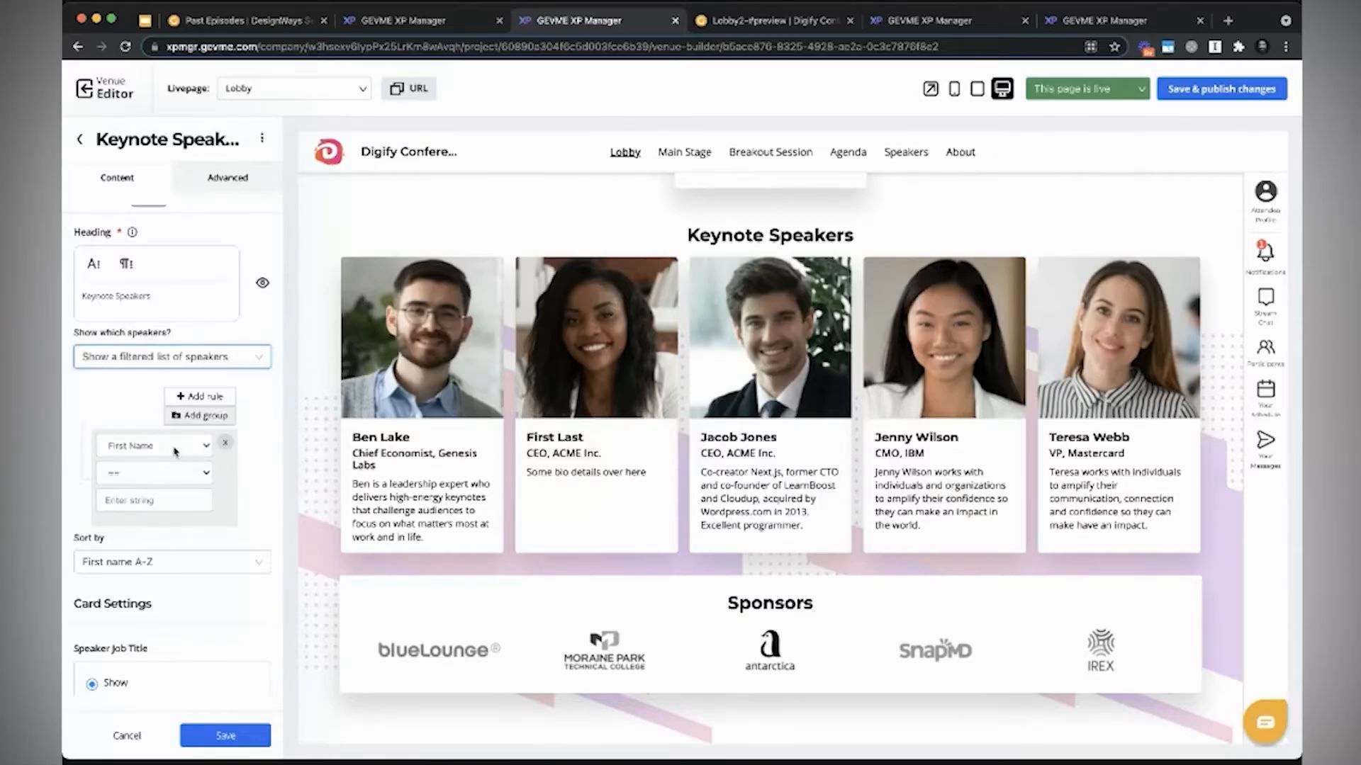
pyautogui.click(173, 417)
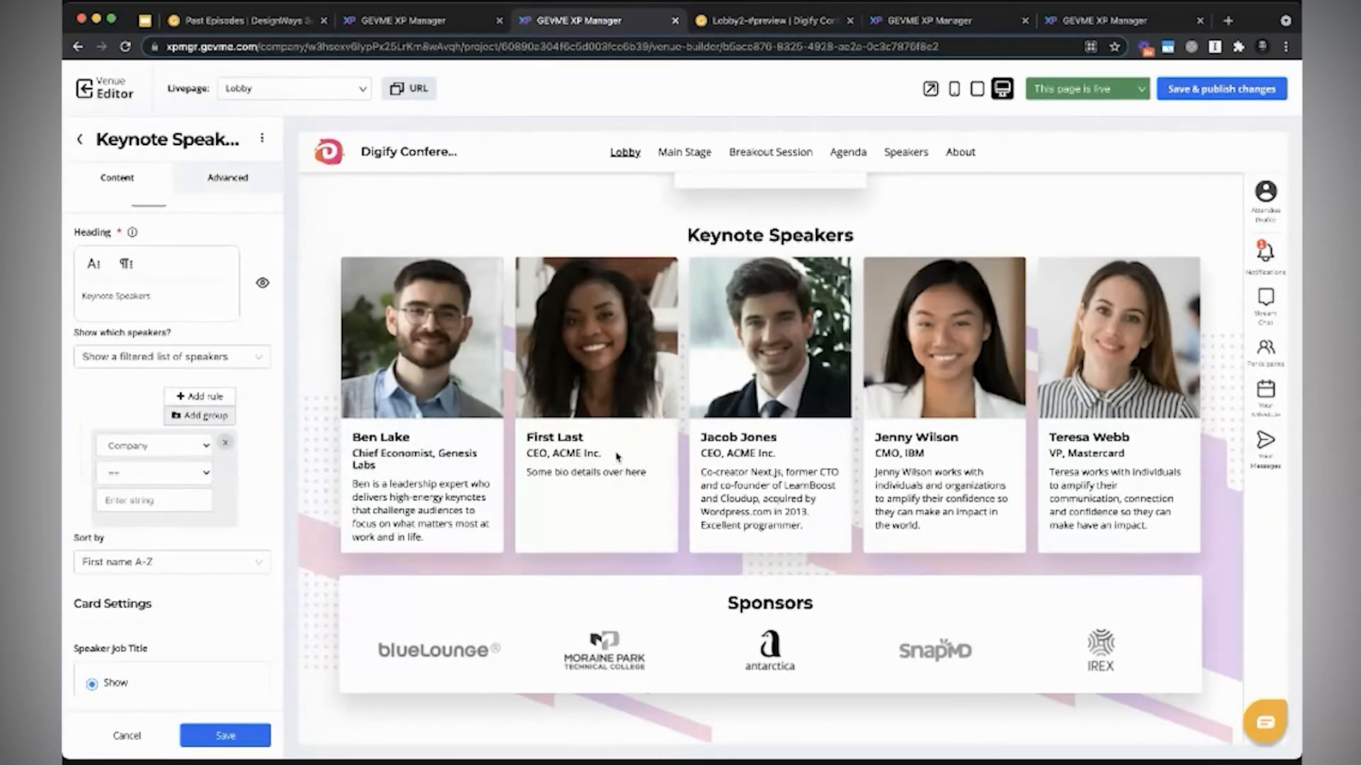
pyautogui.moveTo(604, 455); pyautogui.dragTo(555, 451)
pyautogui.press('super+c')
pyautogui.click(152, 498)
pyautogui.press('super+v')
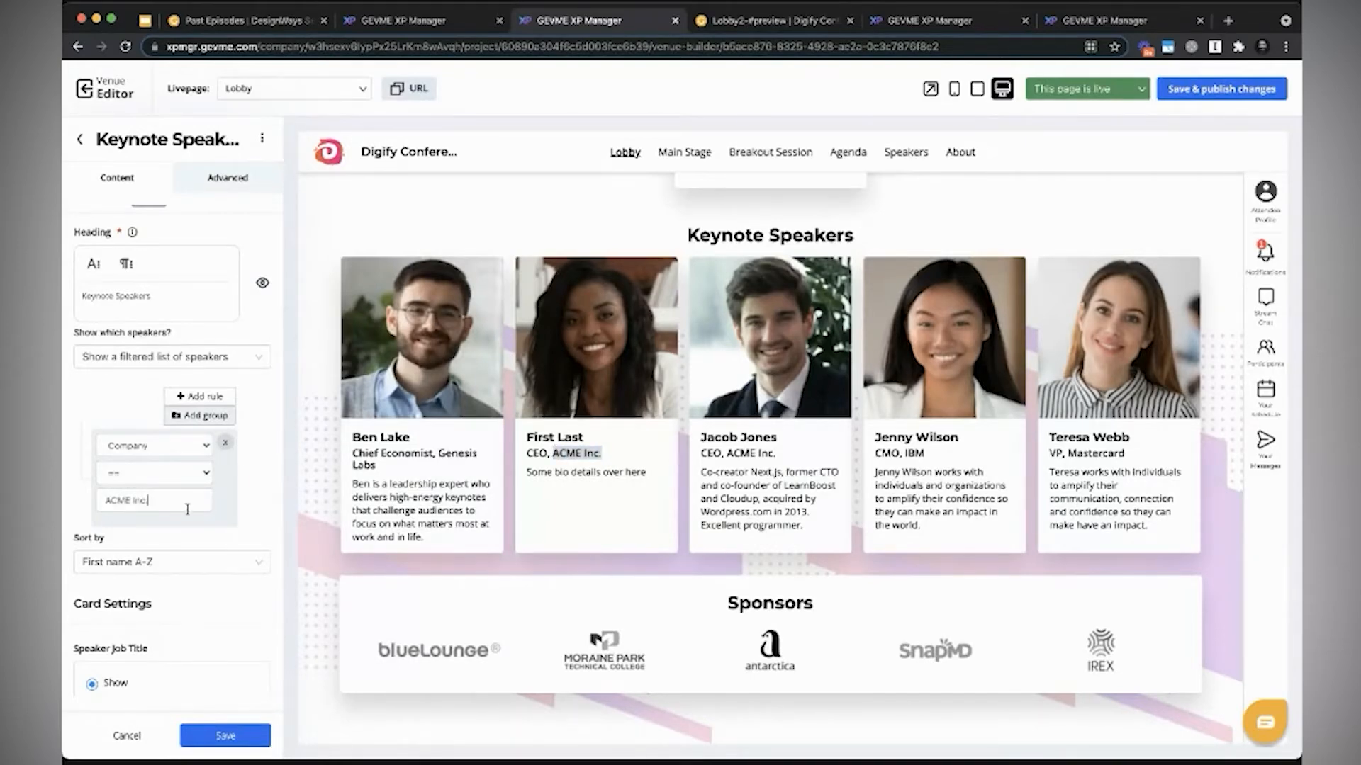
pyautogui.scroll(-2, 273, 525)
pyautogui.click(265, 732)
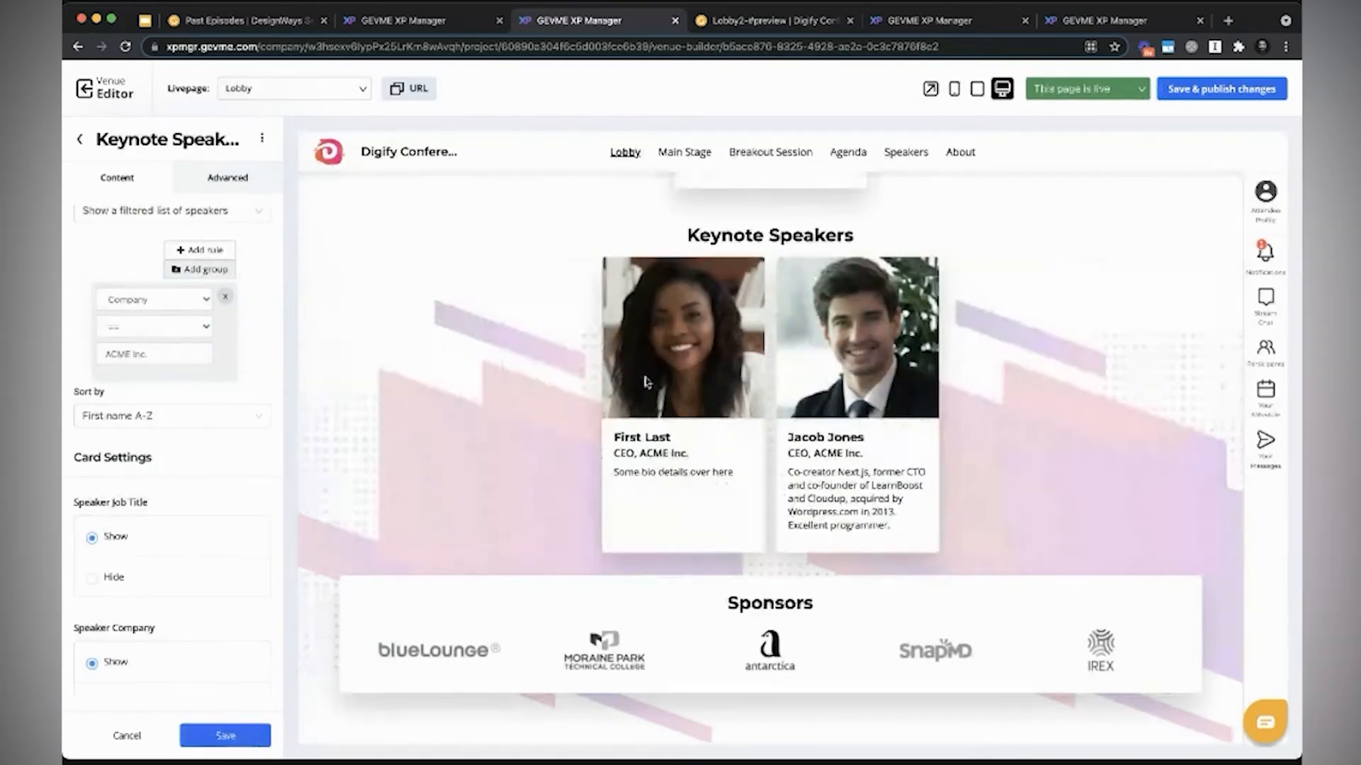
pyautogui.scroll(5, 131, 440)
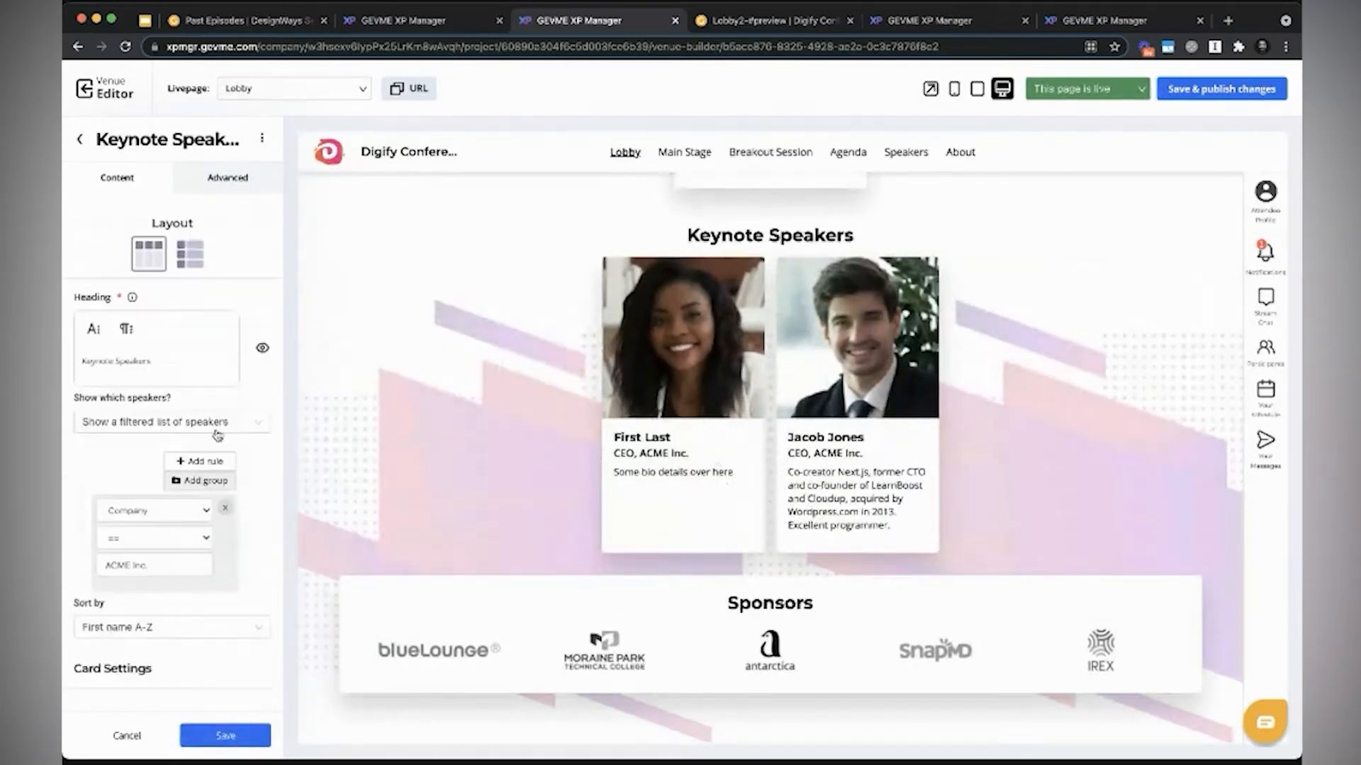
pyautogui.click(252, 405)
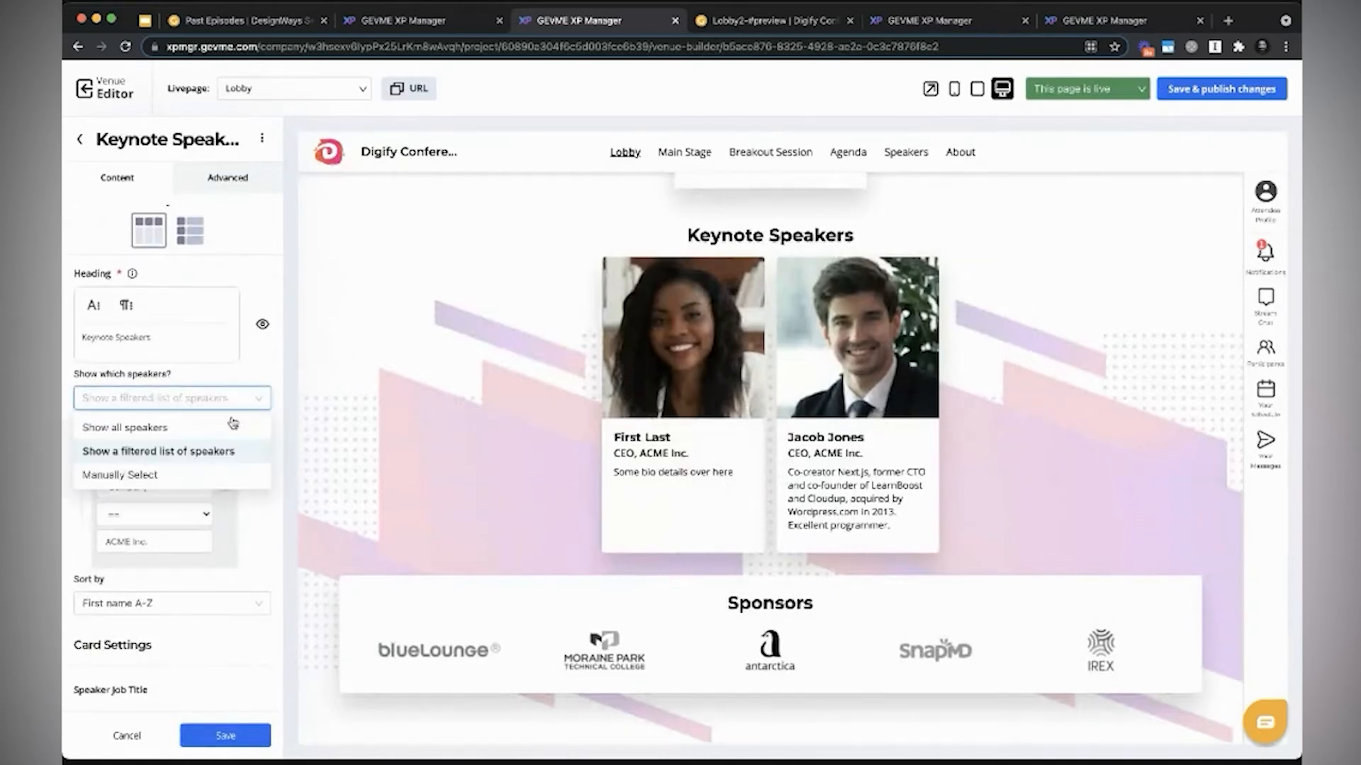
pyautogui.click(147, 476)
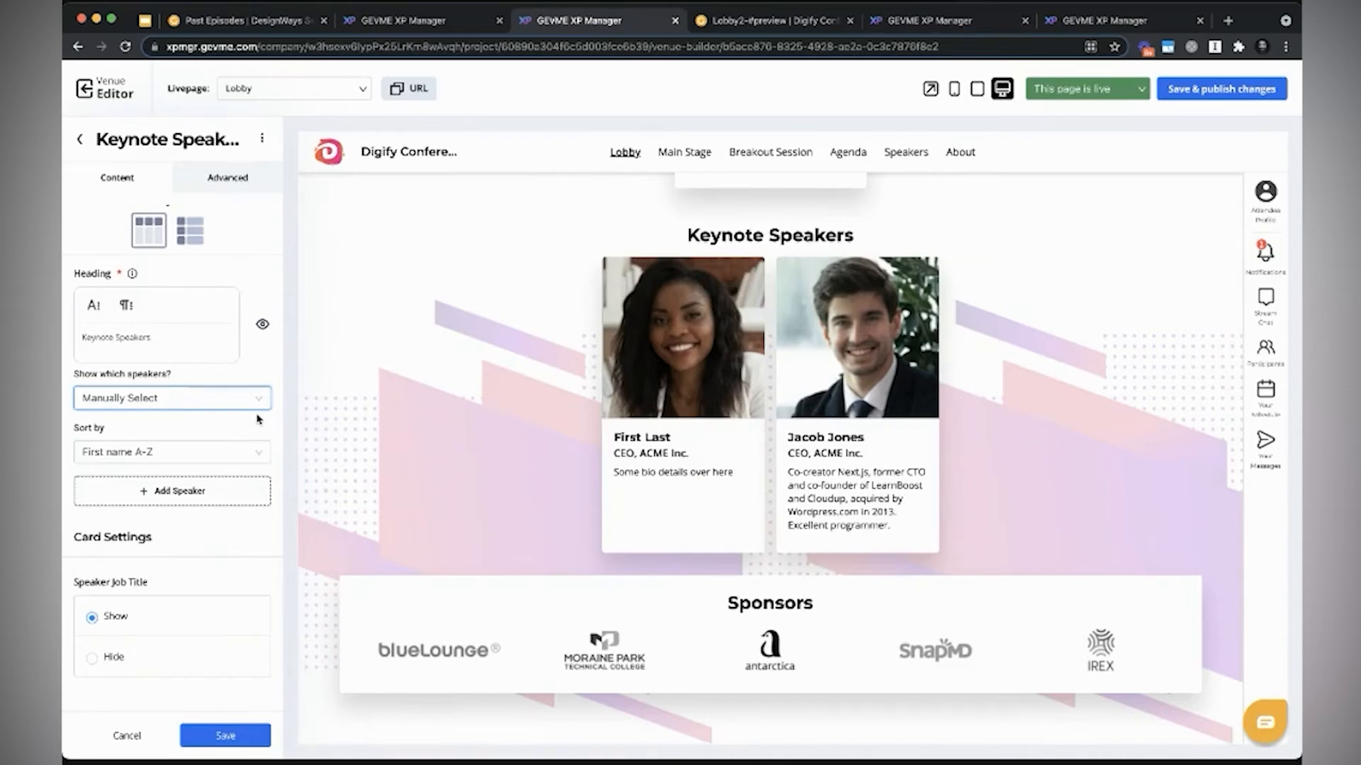
pyautogui.click(124, 739)
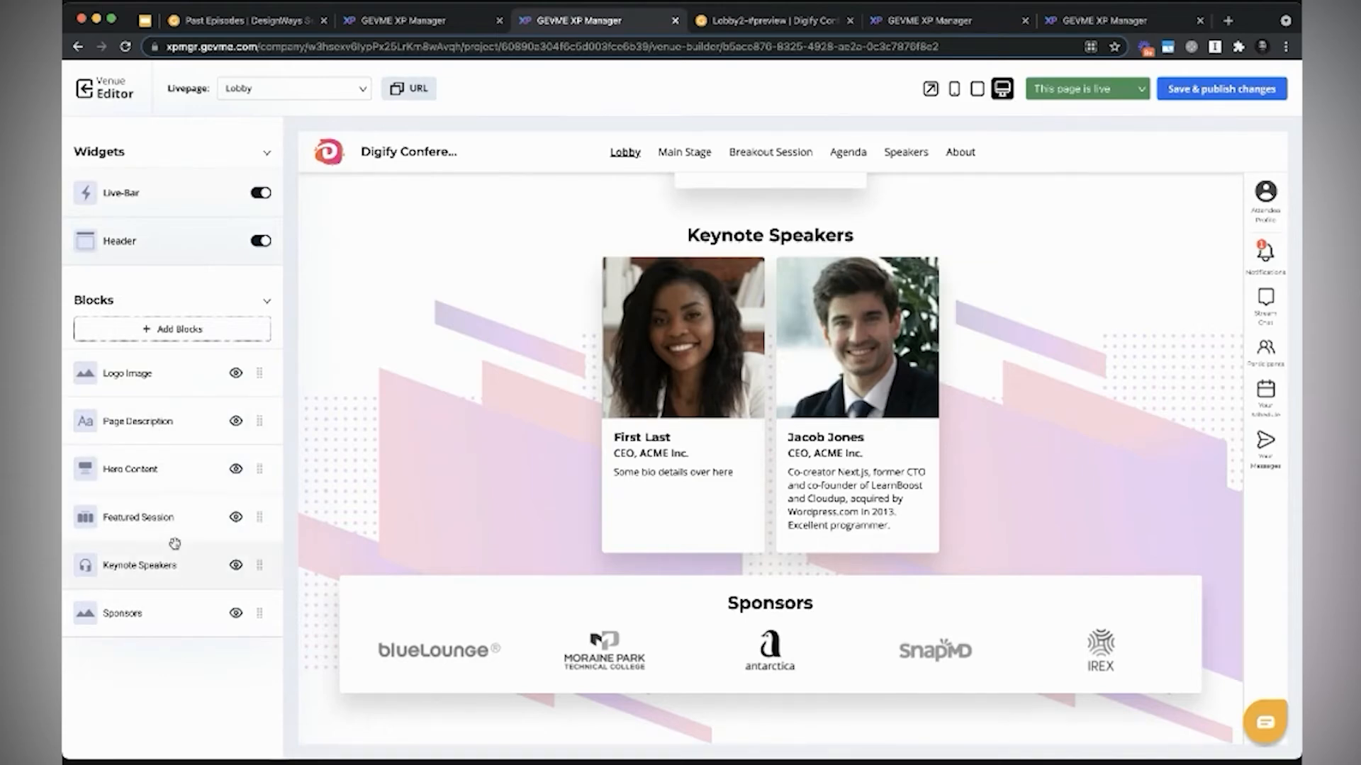
pyautogui.click(173, 571)
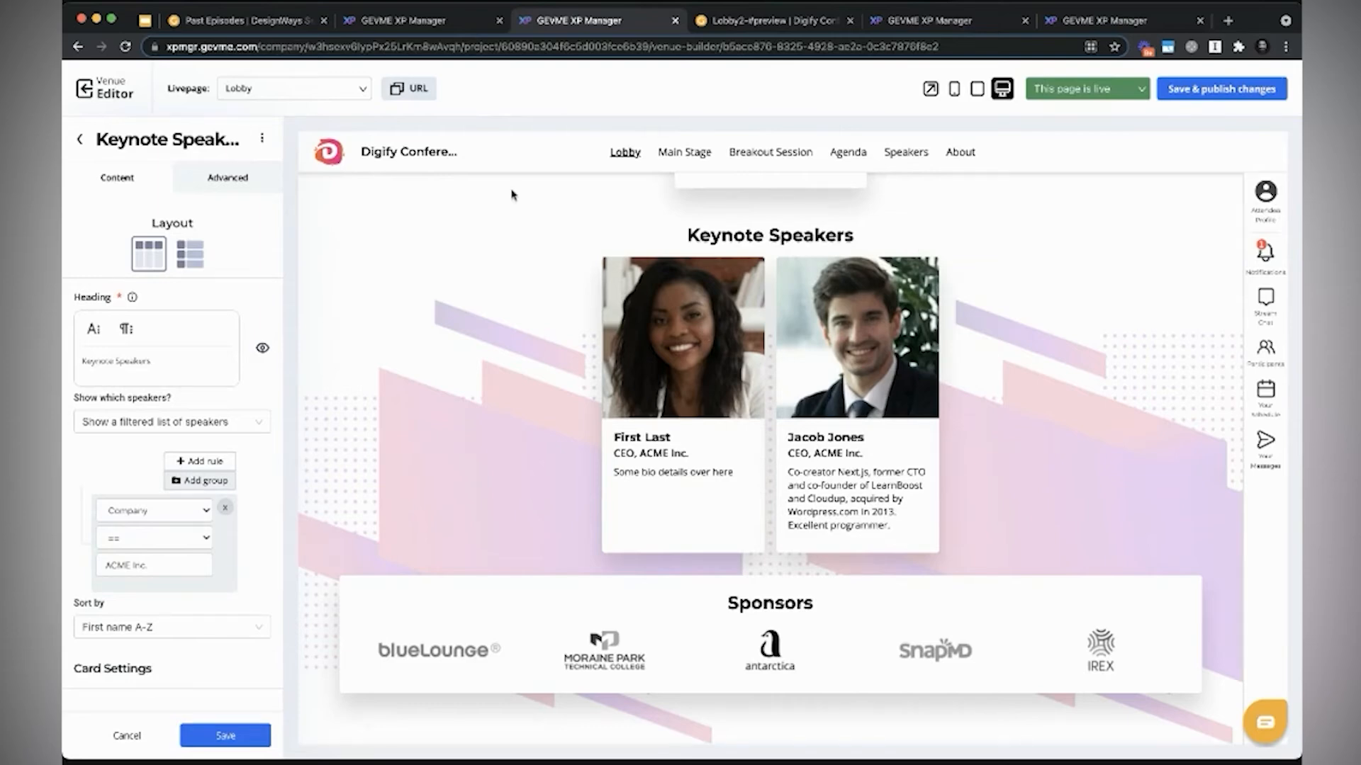
# Step: Leave the venue editor and start creating a new speaker in the agenda's list of speakers
pyautogui.click(88, 90)
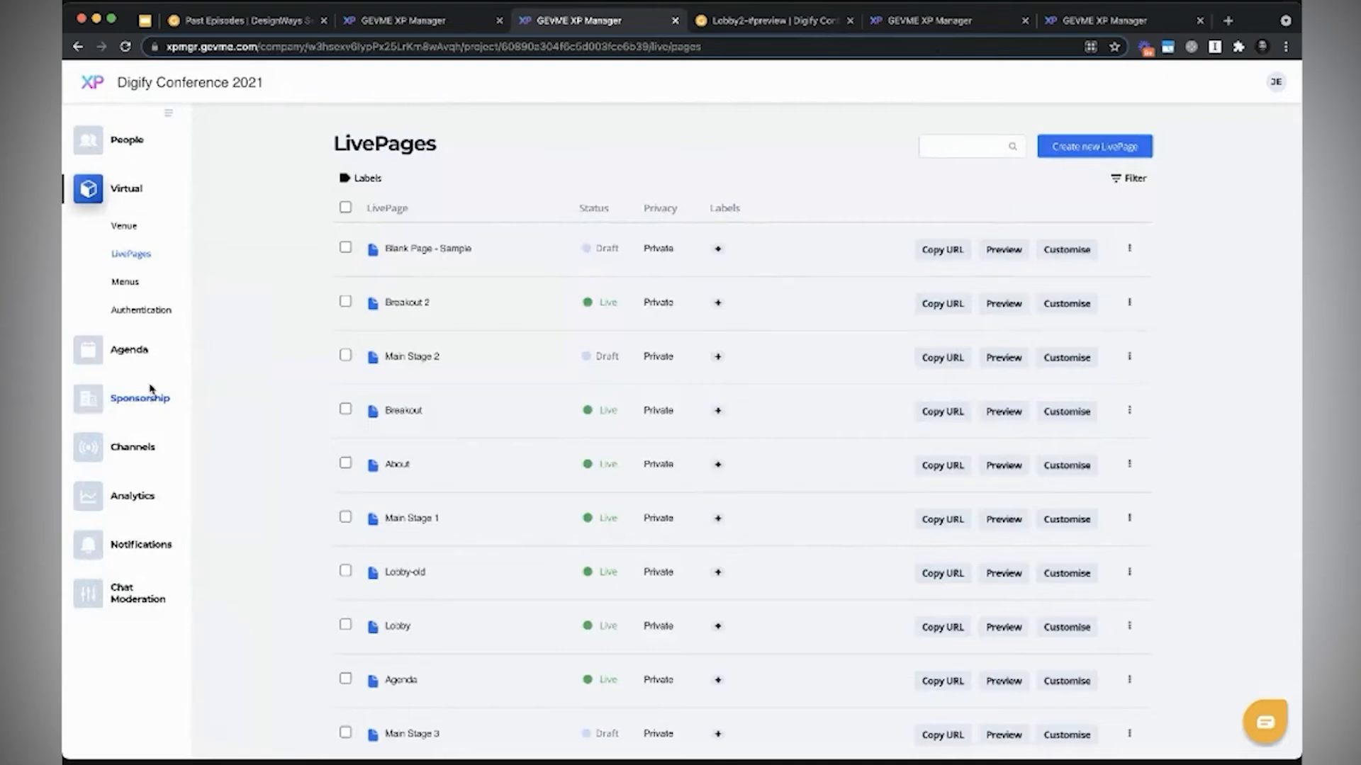
pyautogui.click(130, 358)
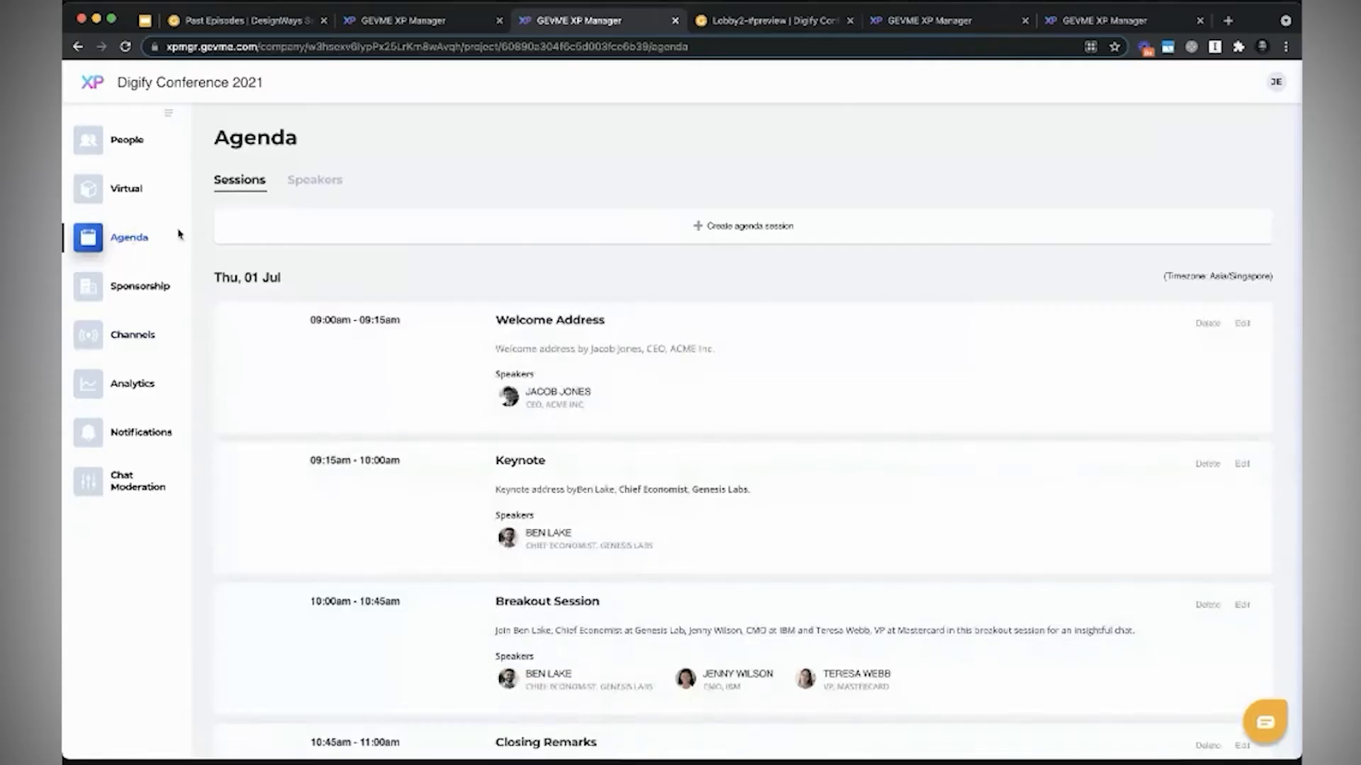
pyautogui.click(332, 182)
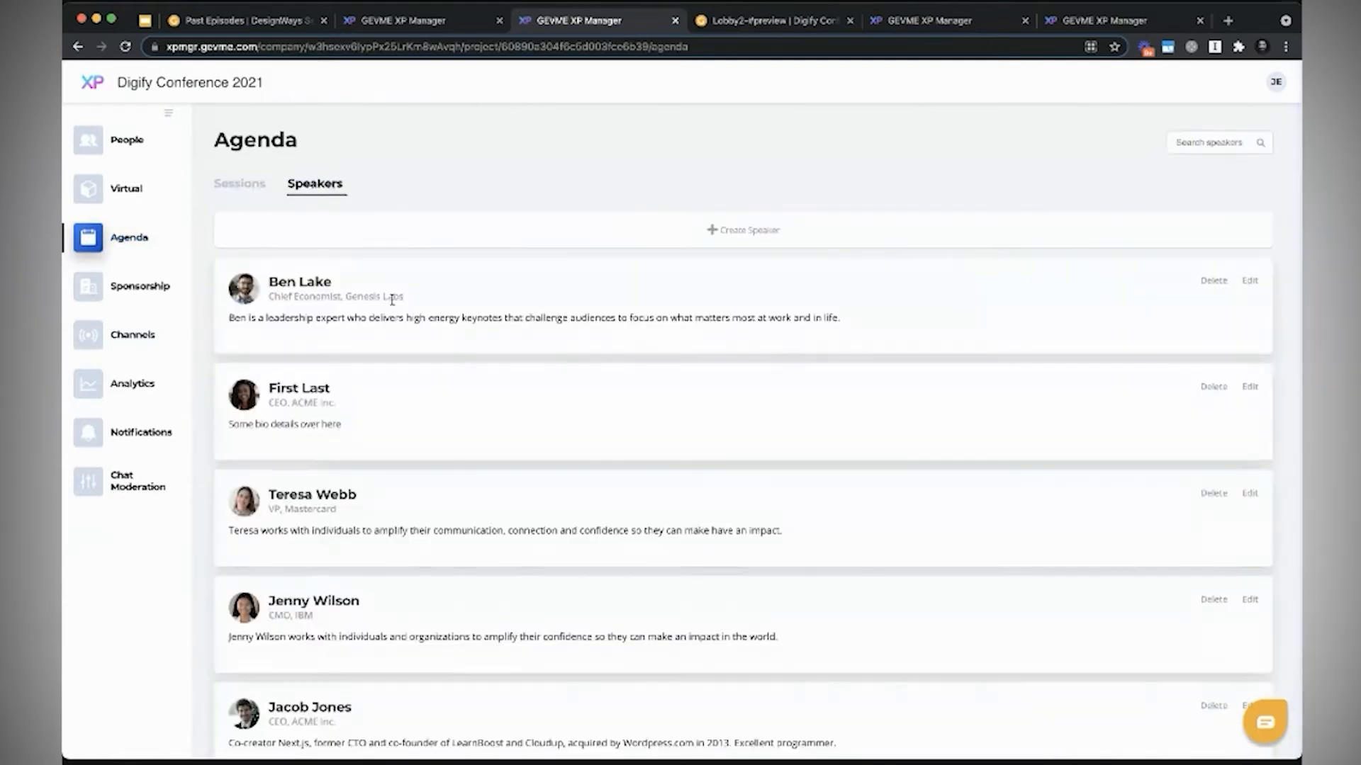
pyautogui.click(771, 240)
# Step: Fill in the new speaker with first name "First", last name "Last", "Job Title", "Company" and the biography "Some bio details comes here."
pyautogui.click(1047, 262)
pyautogui.write('Fi')
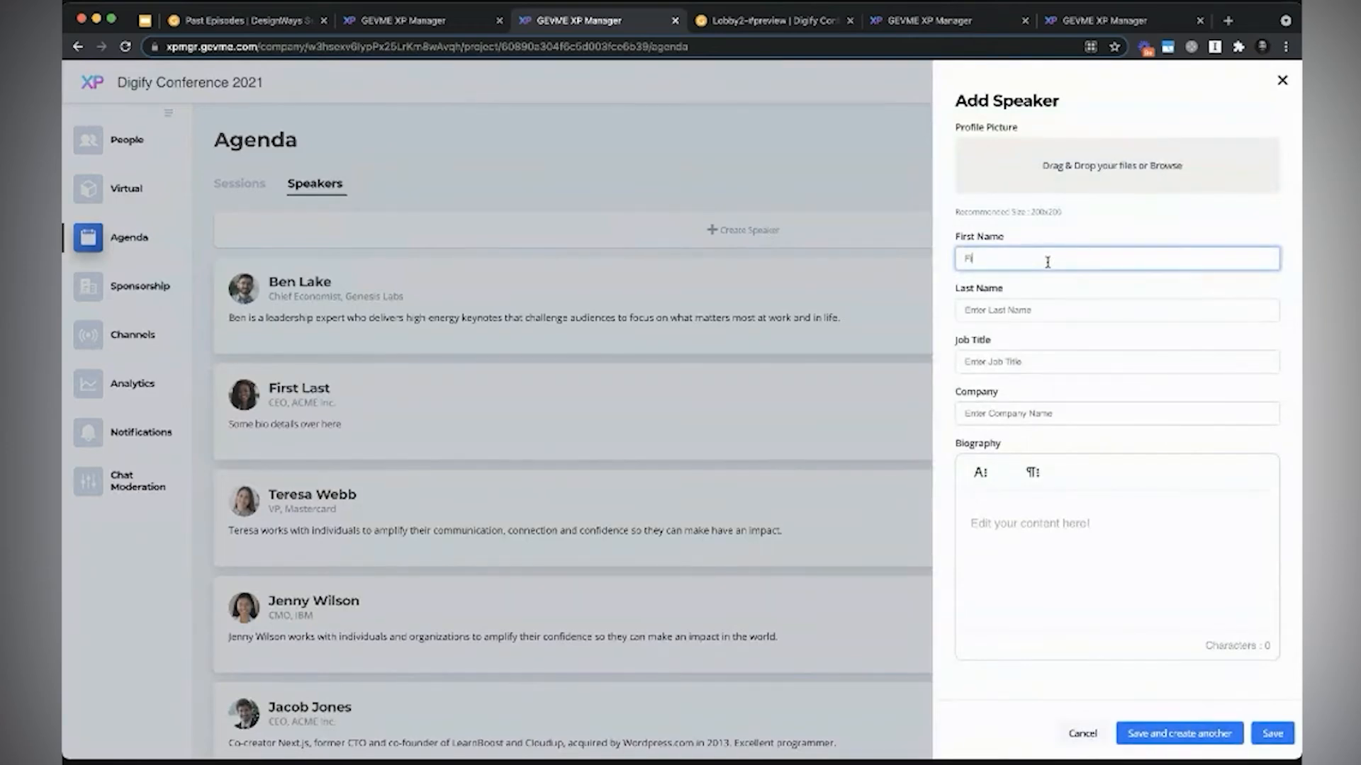
pyautogui.write('rst n')
pyautogui.press('BackSpace')
pyautogui.press('BackSpace')
pyautogui.press('Tab')
pyautogui.write('Last')
pyautogui.press('Tab')
pyautogui.write('Job Title')
pyautogui.press('Tab')
pyautogui.write('Com')
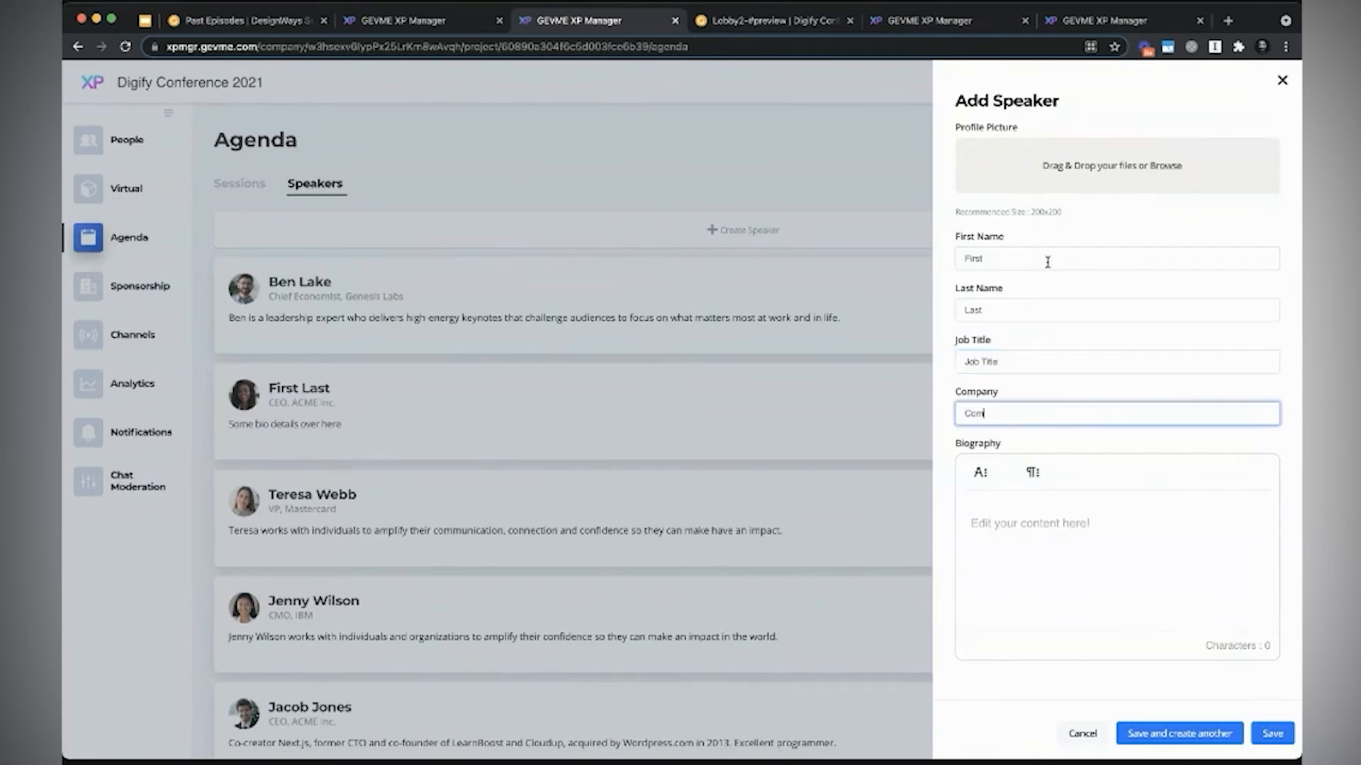
pyautogui.press('Tab')
pyautogui.write('Some bio details comes')
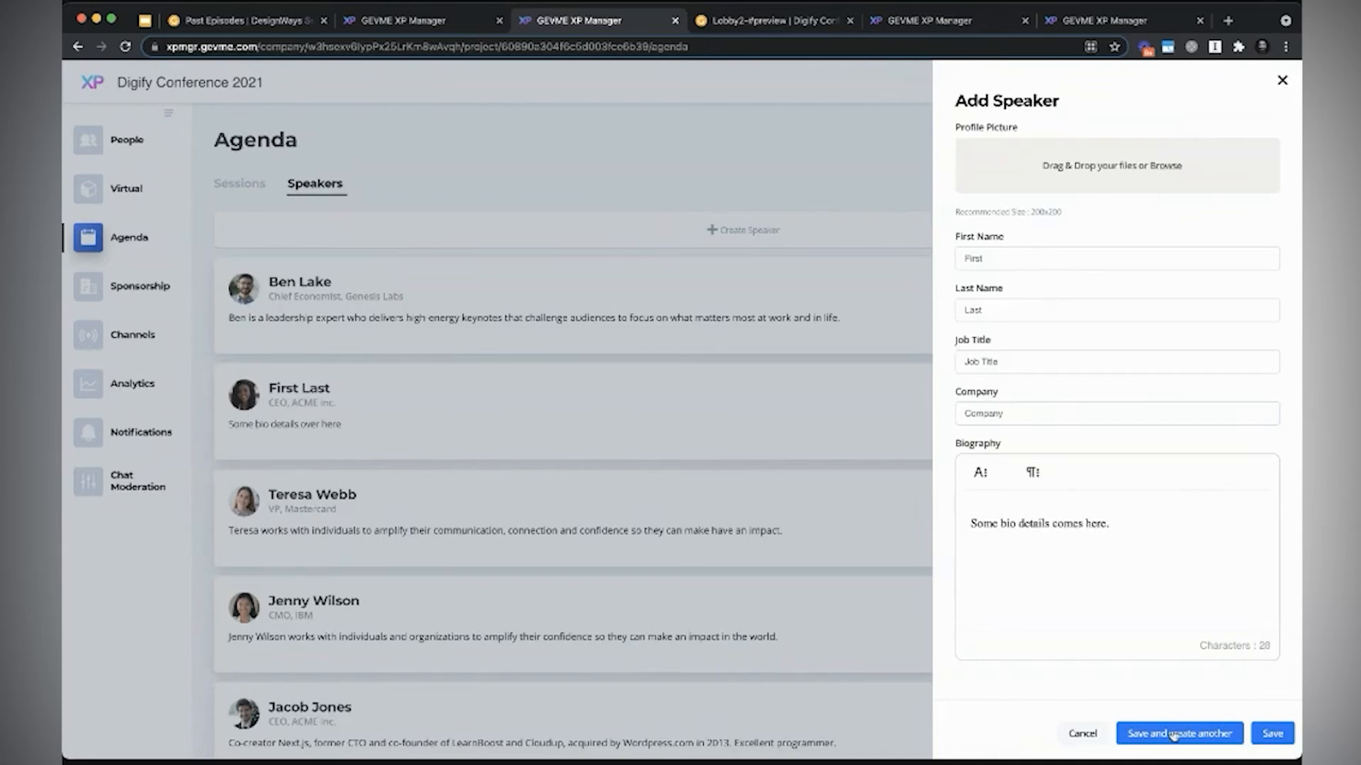
# Step: Add speaker-profile-pic-3.png as the speaker's uncropped profile picture and save the new speaker
pyautogui.click(1098, 193)
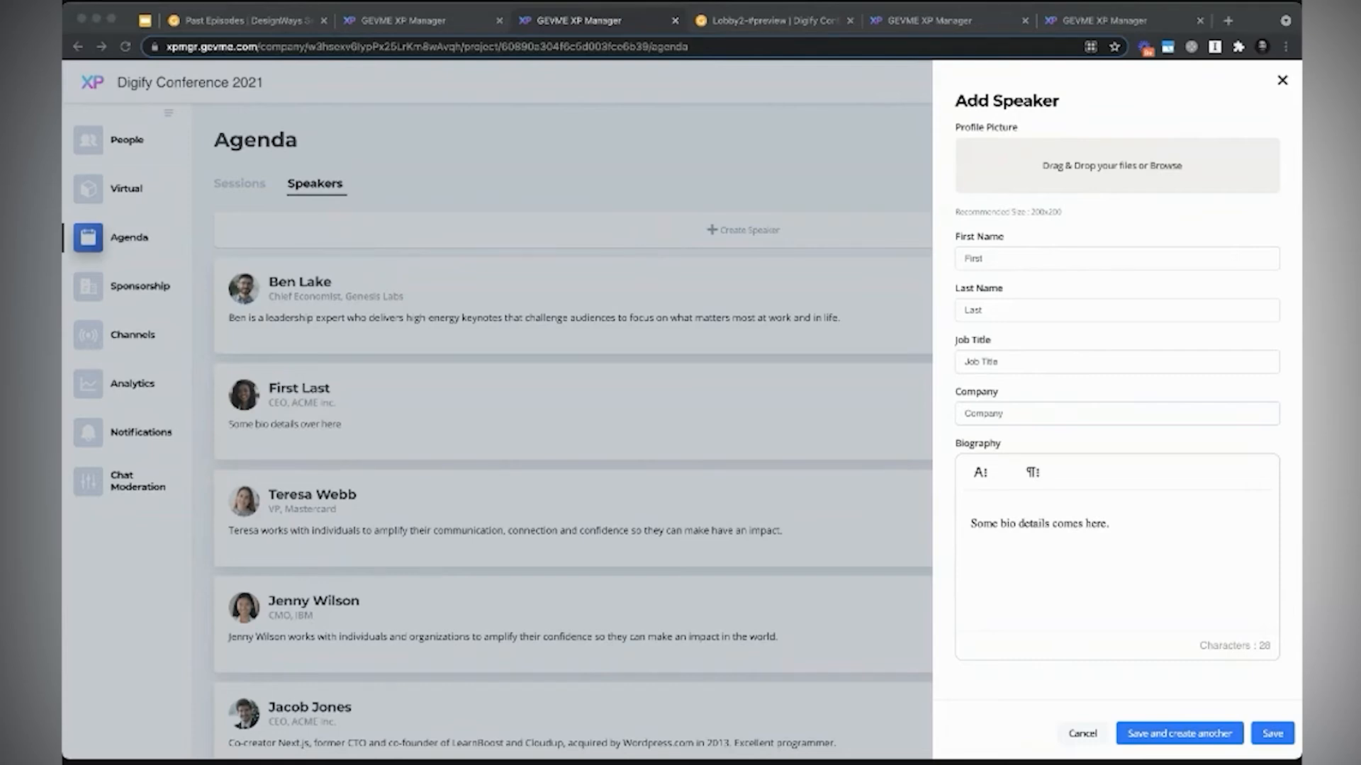
pyautogui.moveTo(642, 382); pyautogui.dragTo(1073, 177)
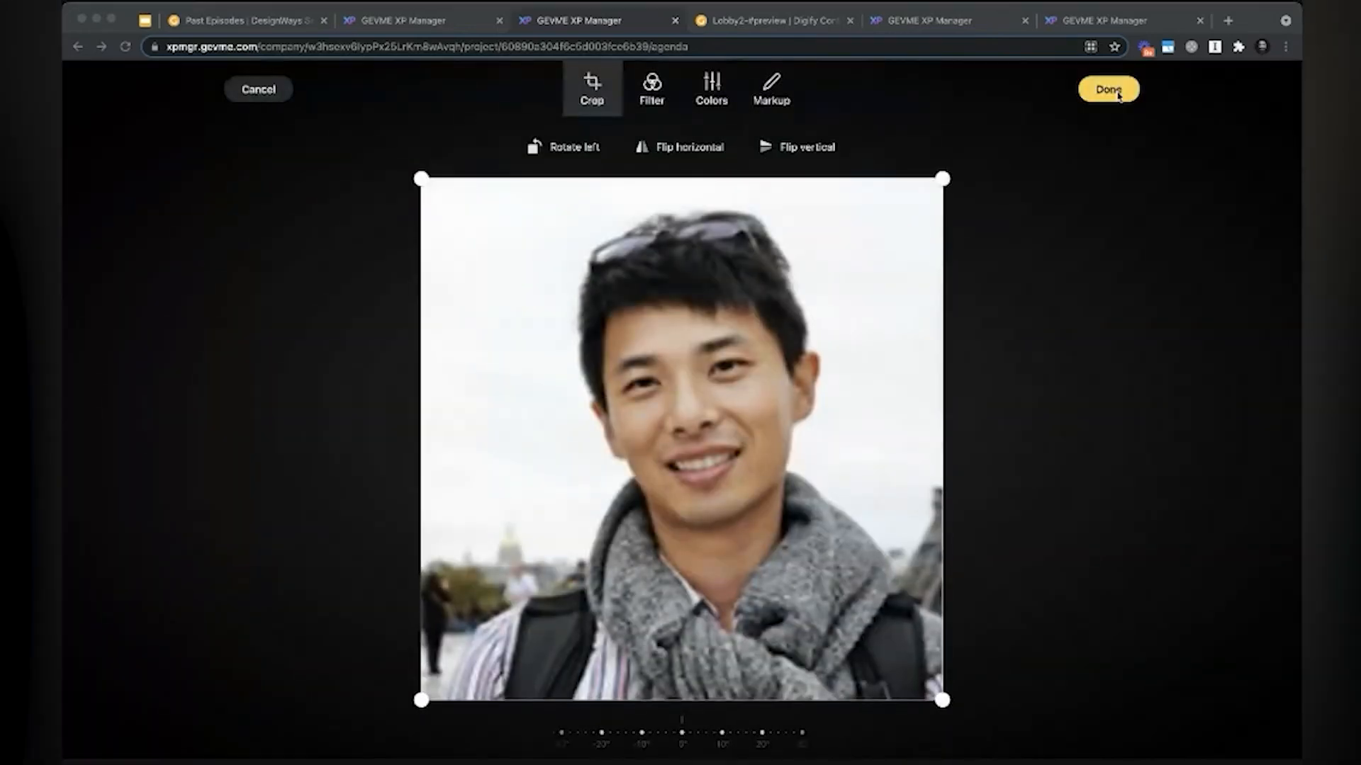
pyautogui.click(1110, 90)
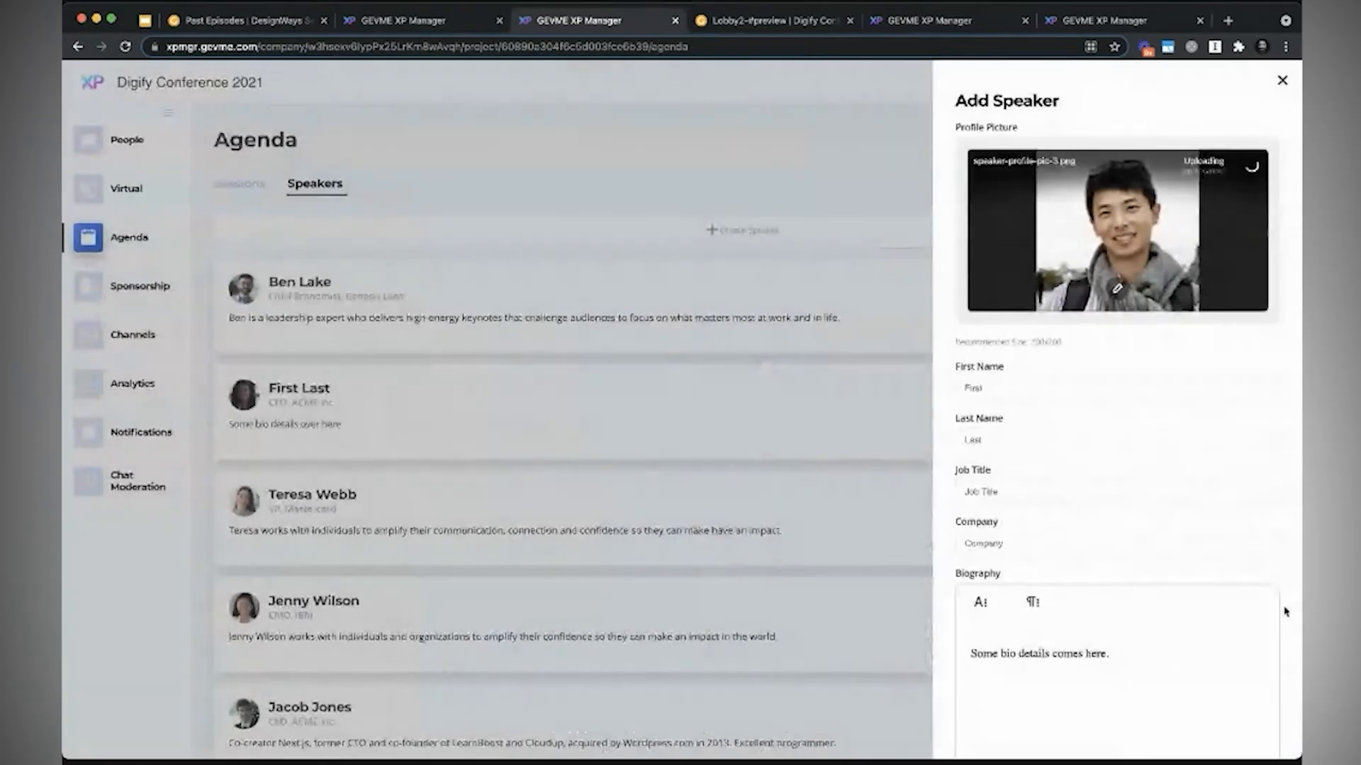
pyautogui.scroll(-3, 1284, 607)
pyautogui.click(1273, 726)
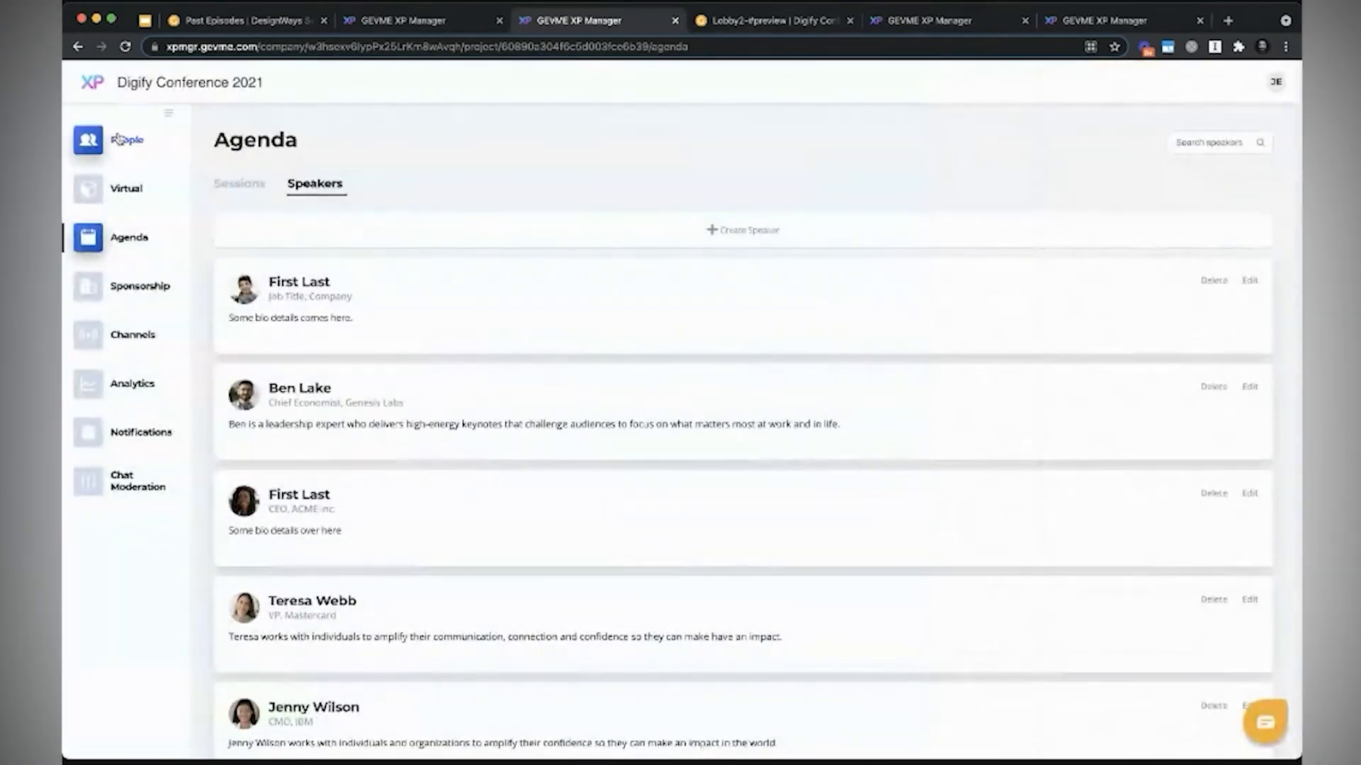
# Step: Reopen the Lobby LivePage for customising from the list of LivePages
pyautogui.click(149, 193)
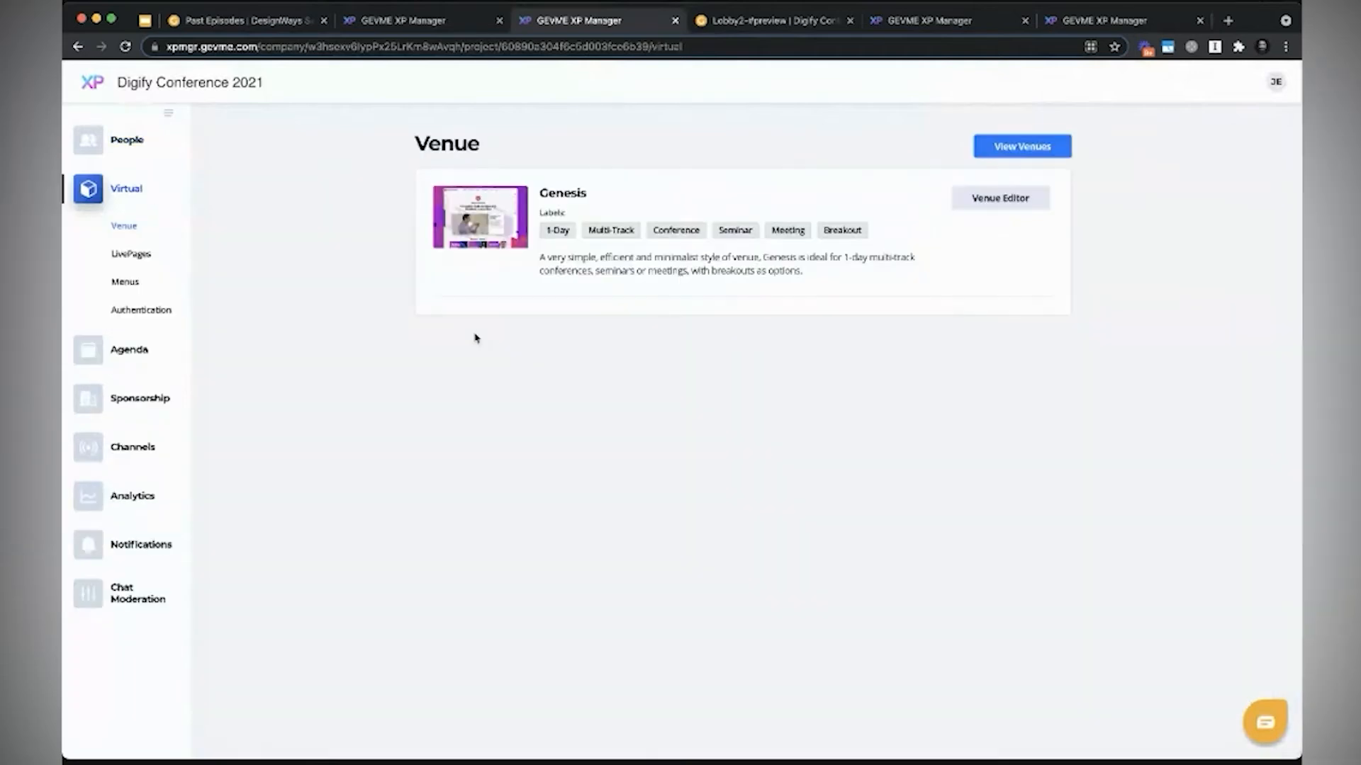
pyautogui.click(129, 256)
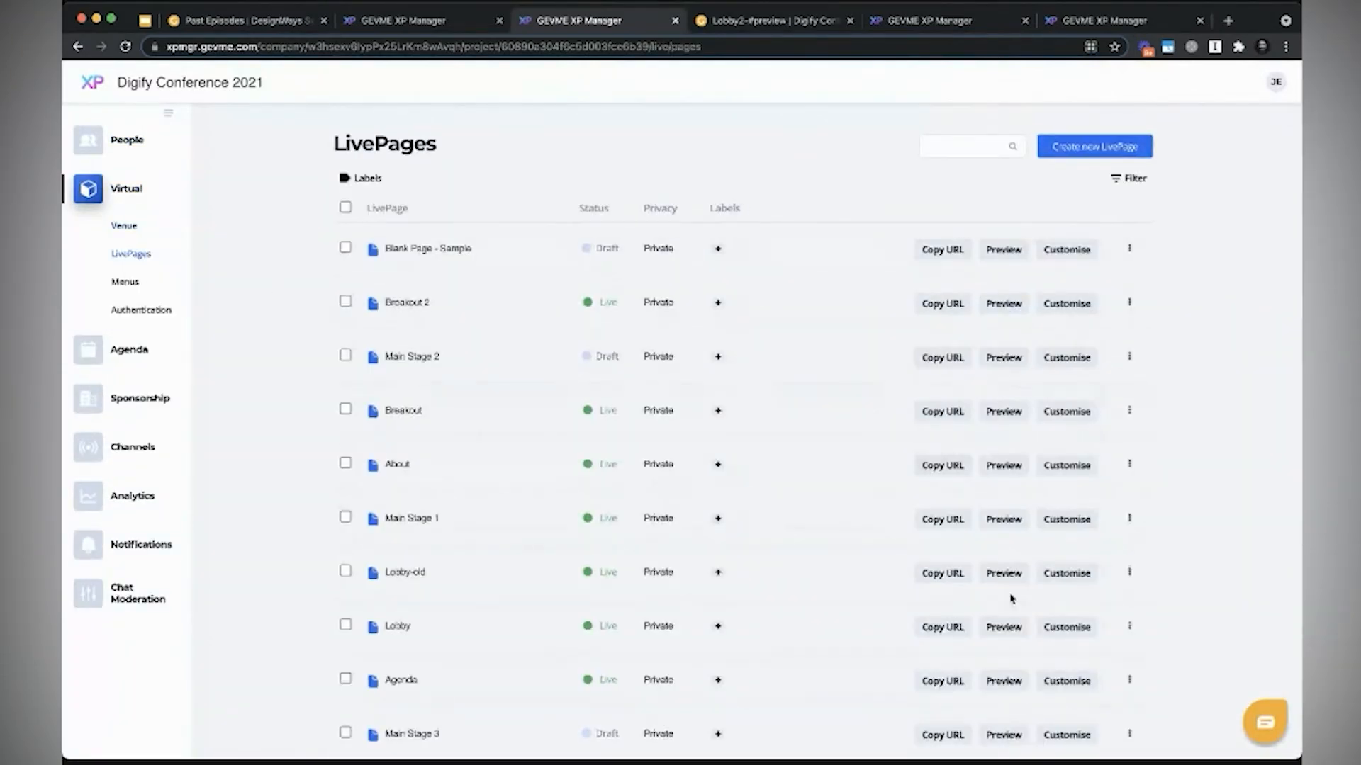
pyautogui.click(1068, 628)
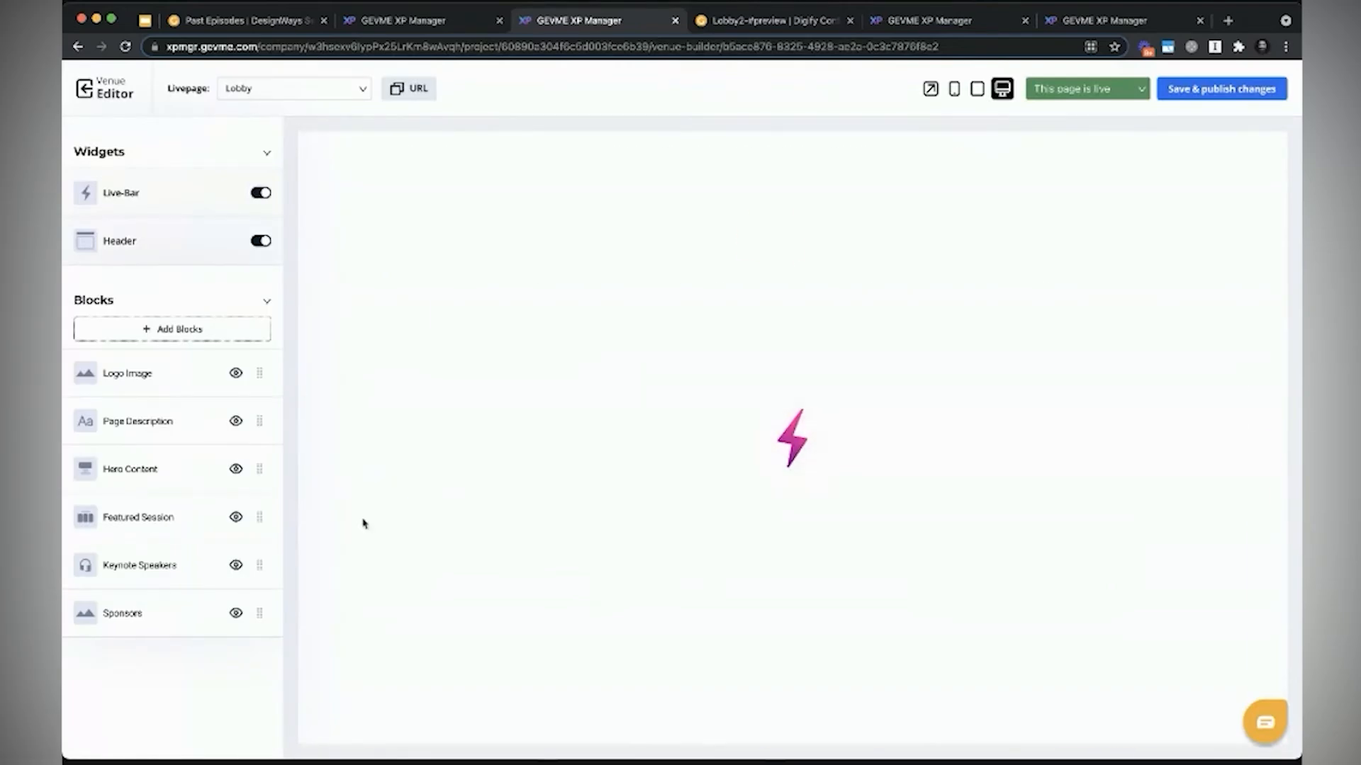
pyautogui.scroll(-10, 348, 528)
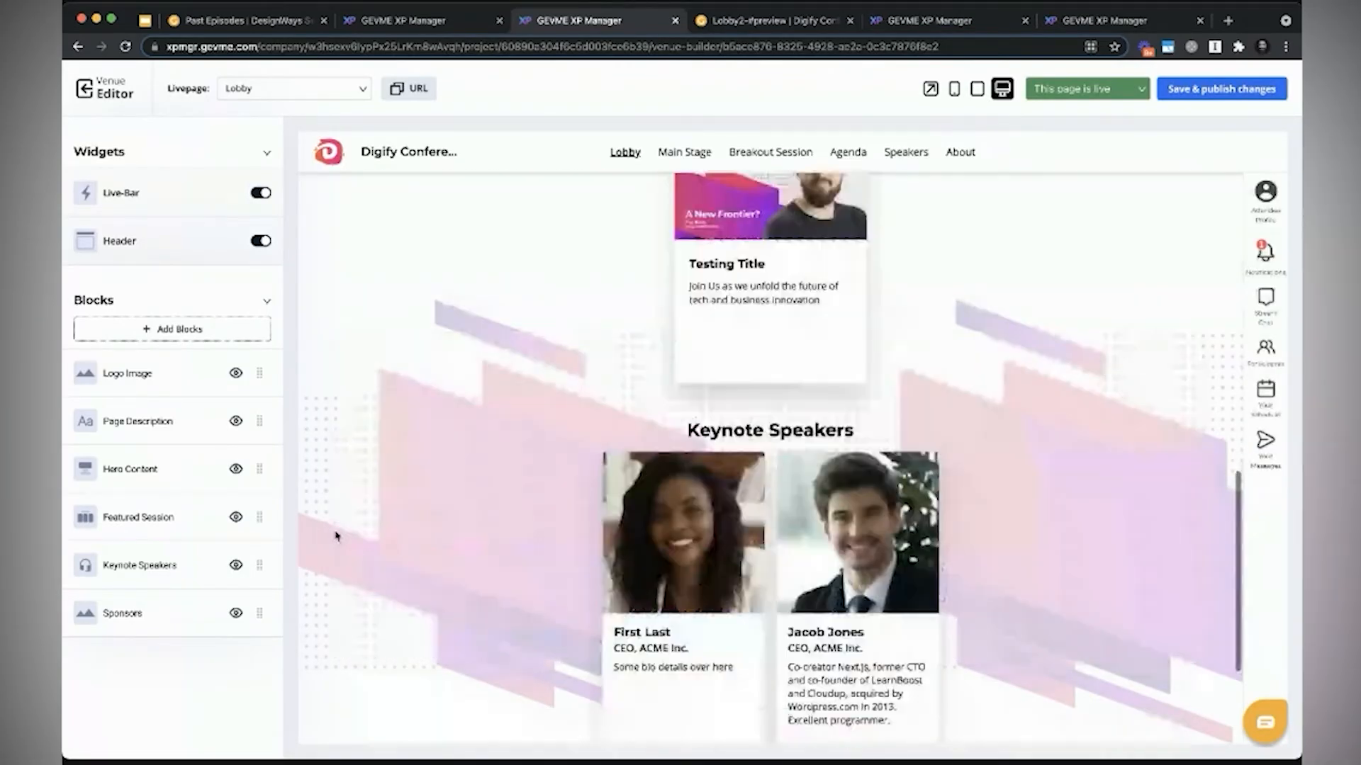
# Step: Examine the content items of the Featured Session block and return to the list of widgets and blocks
pyautogui.click(128, 521)
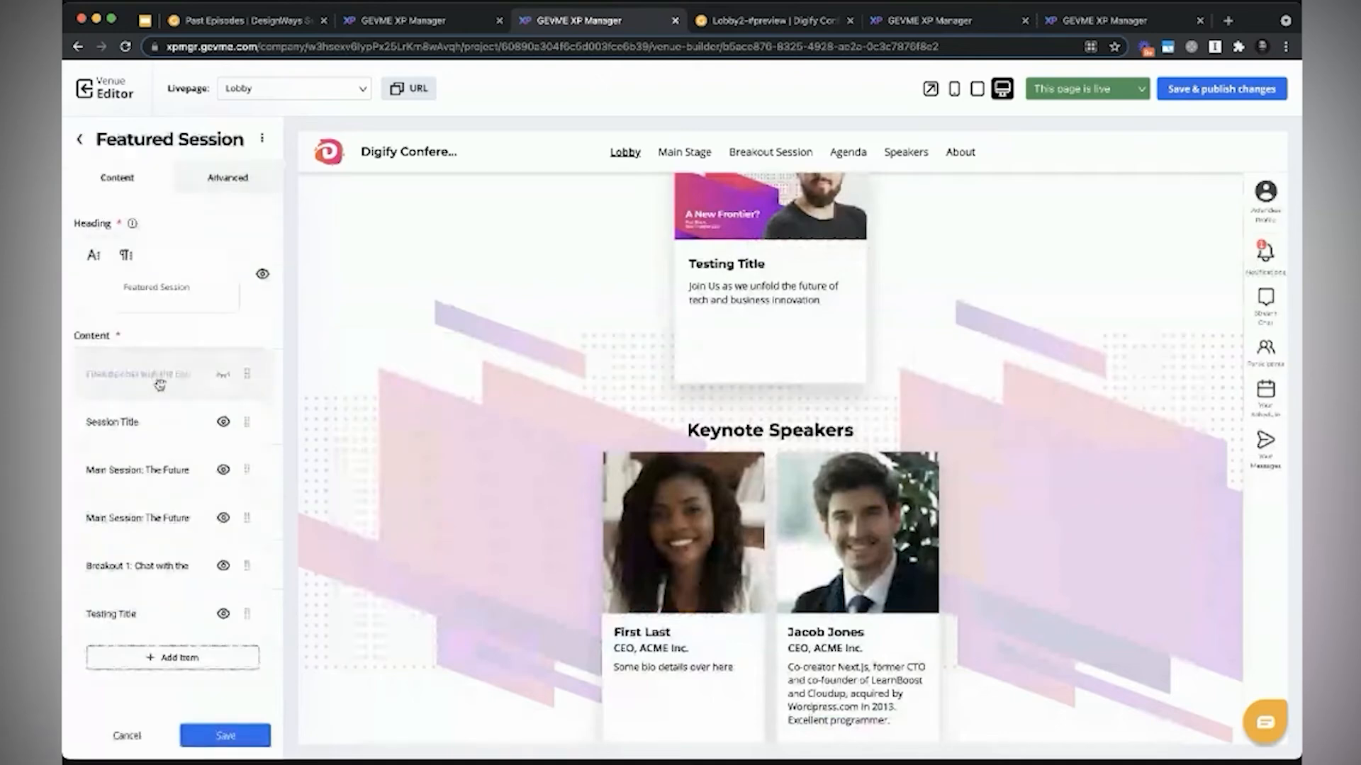
pyautogui.scroll(-3, 252, 485)
pyautogui.scroll(3, 252, 482)
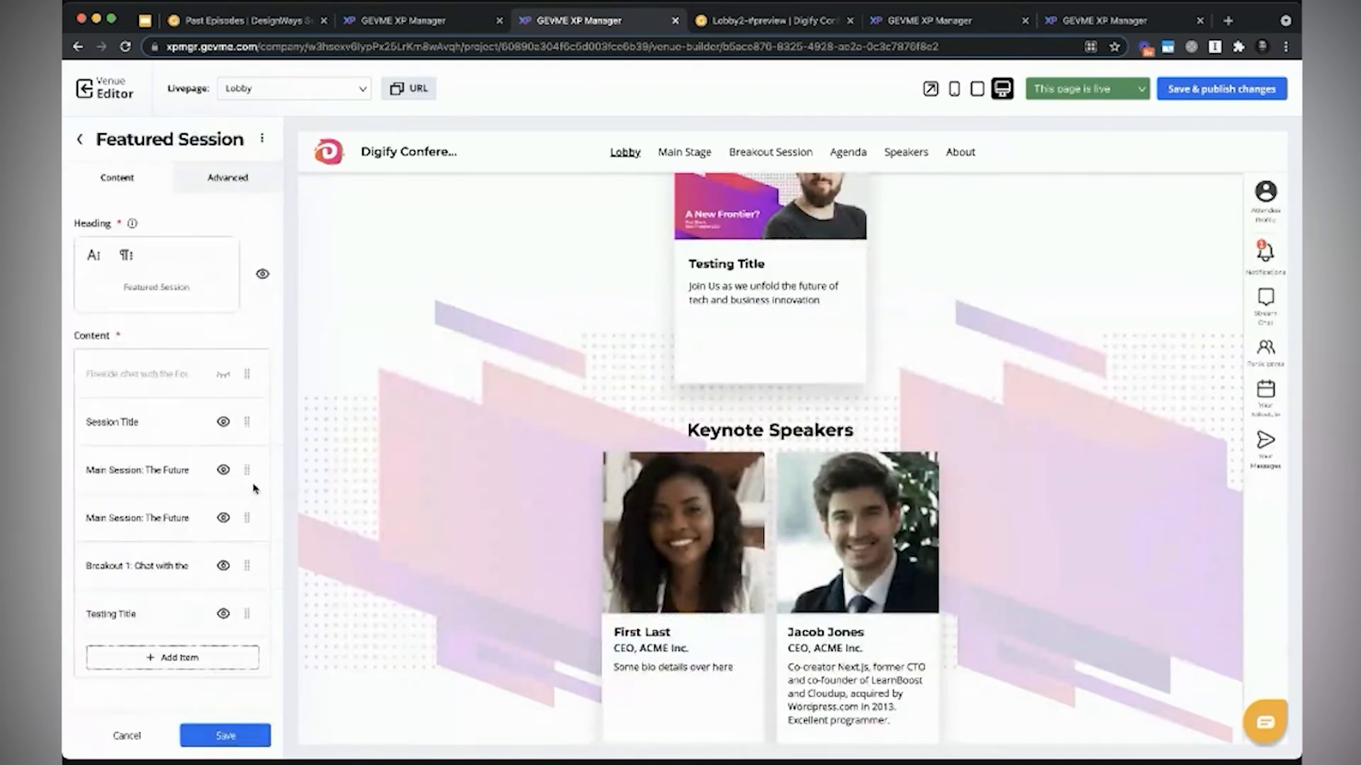
pyautogui.scroll(-5, 254, 488)
pyautogui.scroll(-5, 254, 488)
pyautogui.scroll(10, 253, 486)
pyautogui.scroll(1, 251, 482)
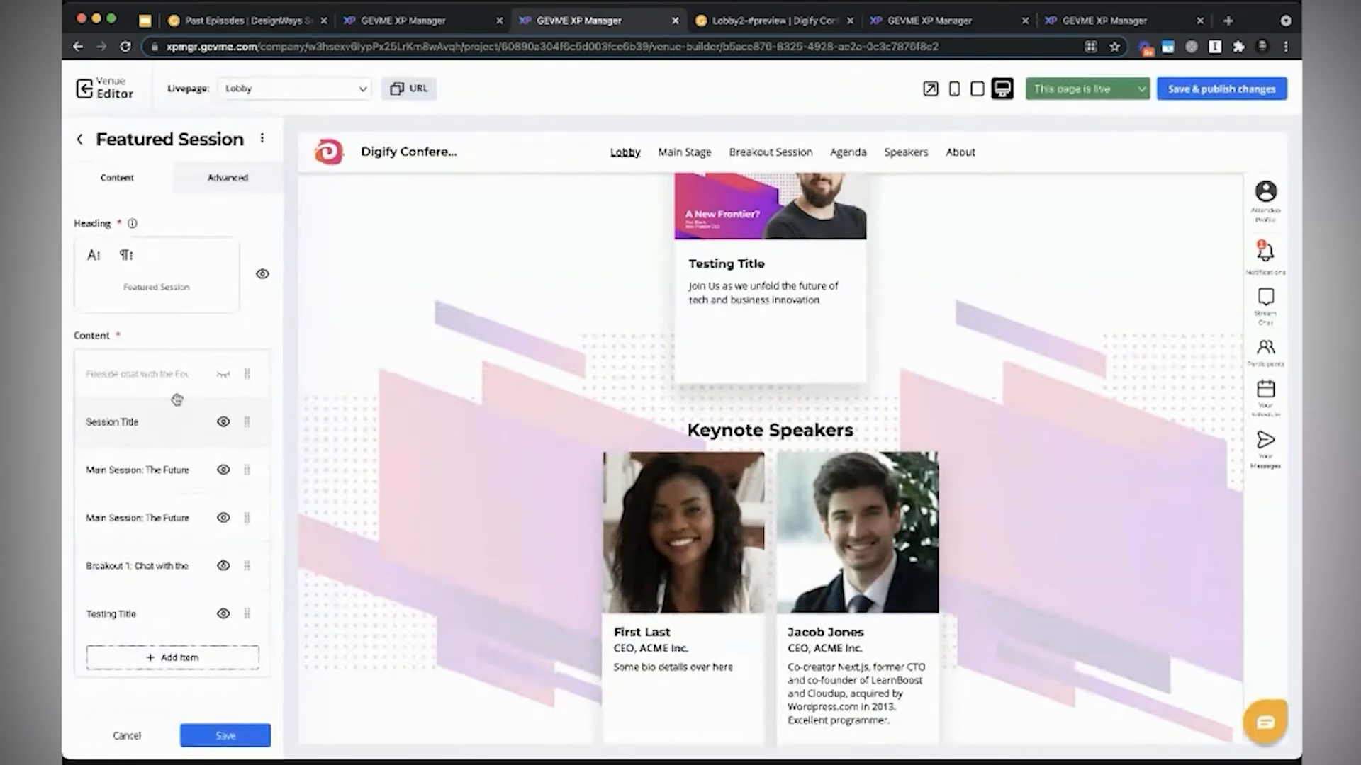
pyautogui.click(79, 140)
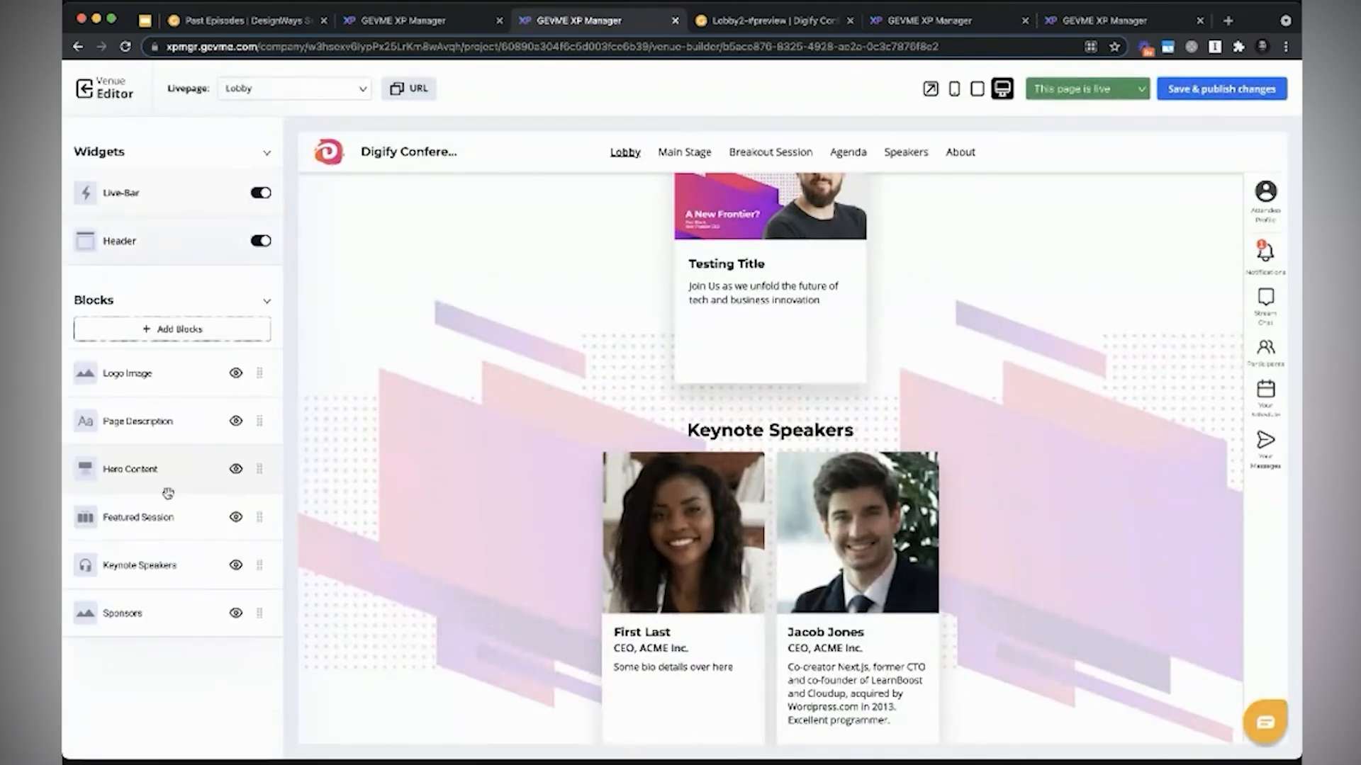
# Step: Set the Keynote Speakers block to show all speakers and save it
pyautogui.click(145, 565)
pyautogui.click(256, 425)
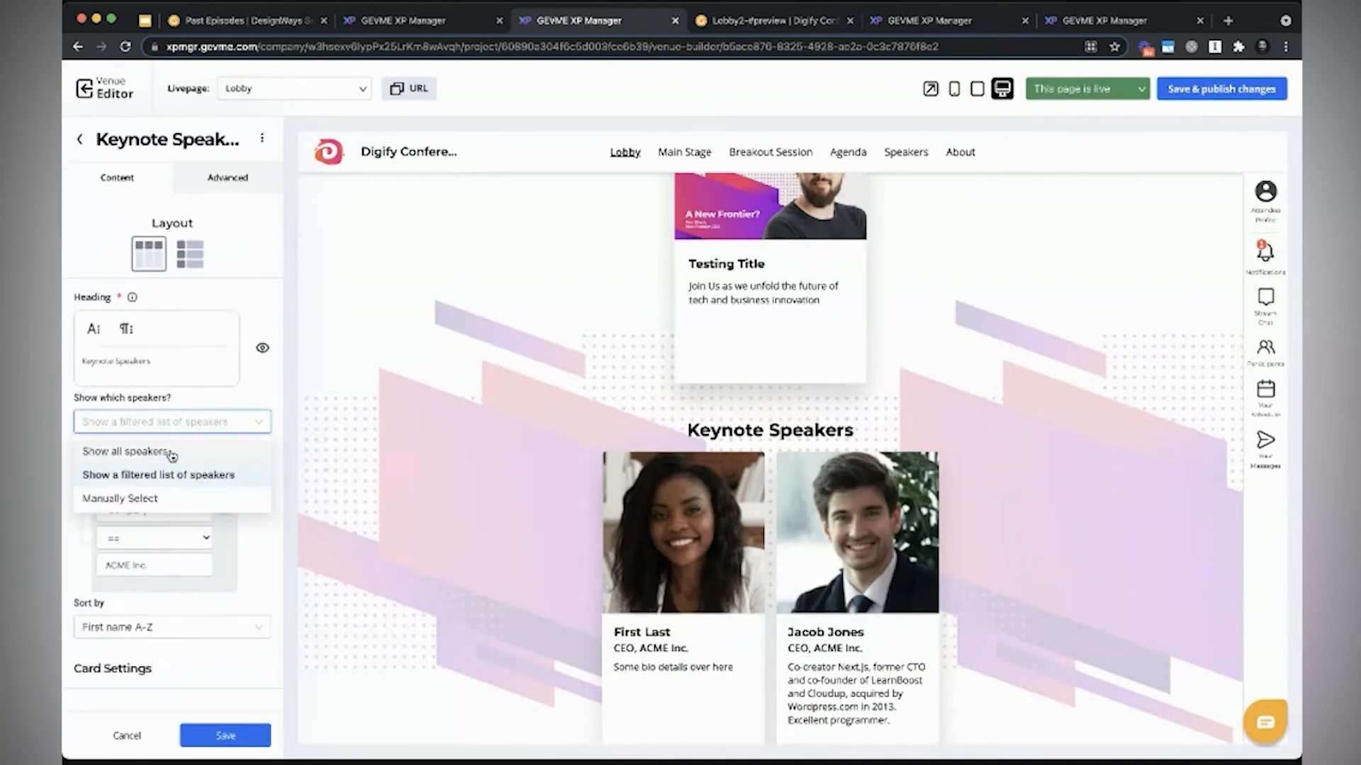
pyautogui.click(127, 446)
pyautogui.click(228, 736)
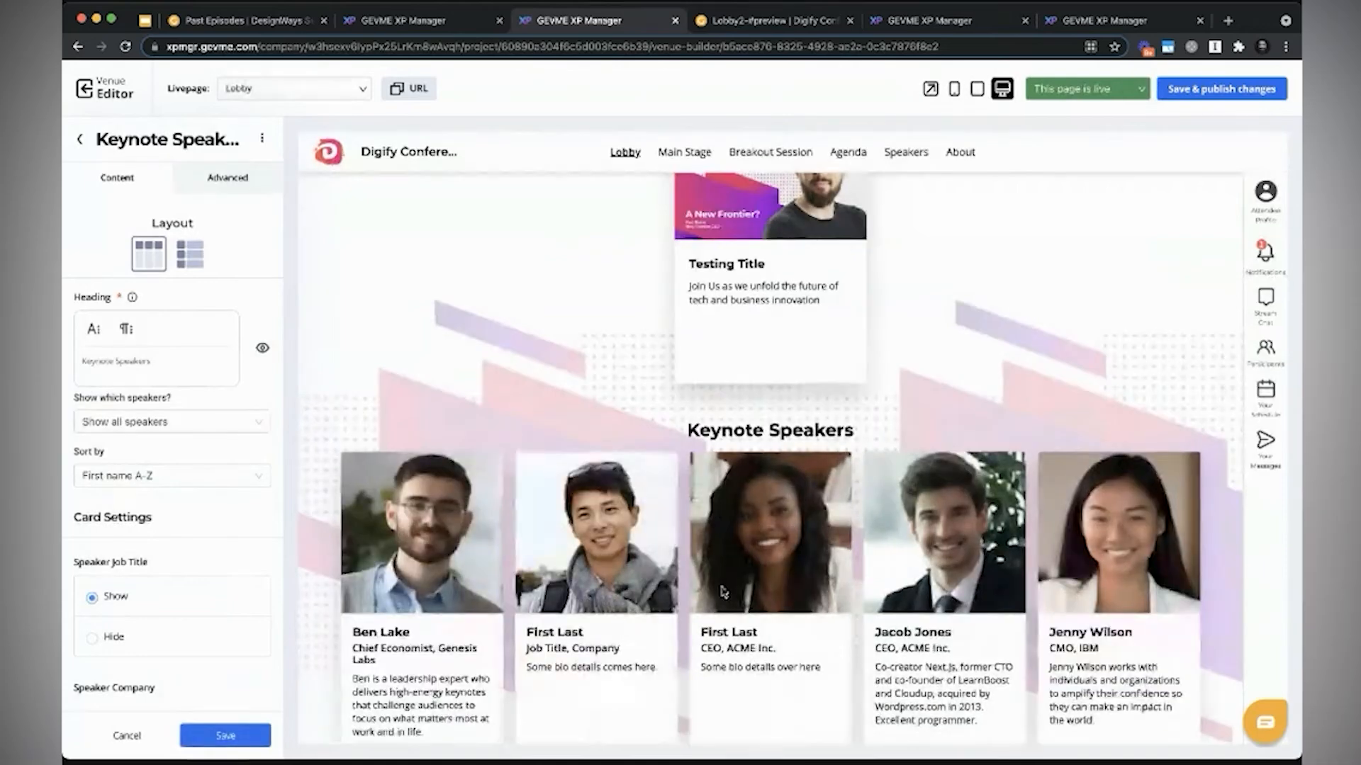
# Step: Review the speaker cards and sponsor logos in the Lobby preview, and open the Sponsors block's settings
pyautogui.scroll(-2, 609, 448)
pyautogui.scroll(-3, 581, 467)
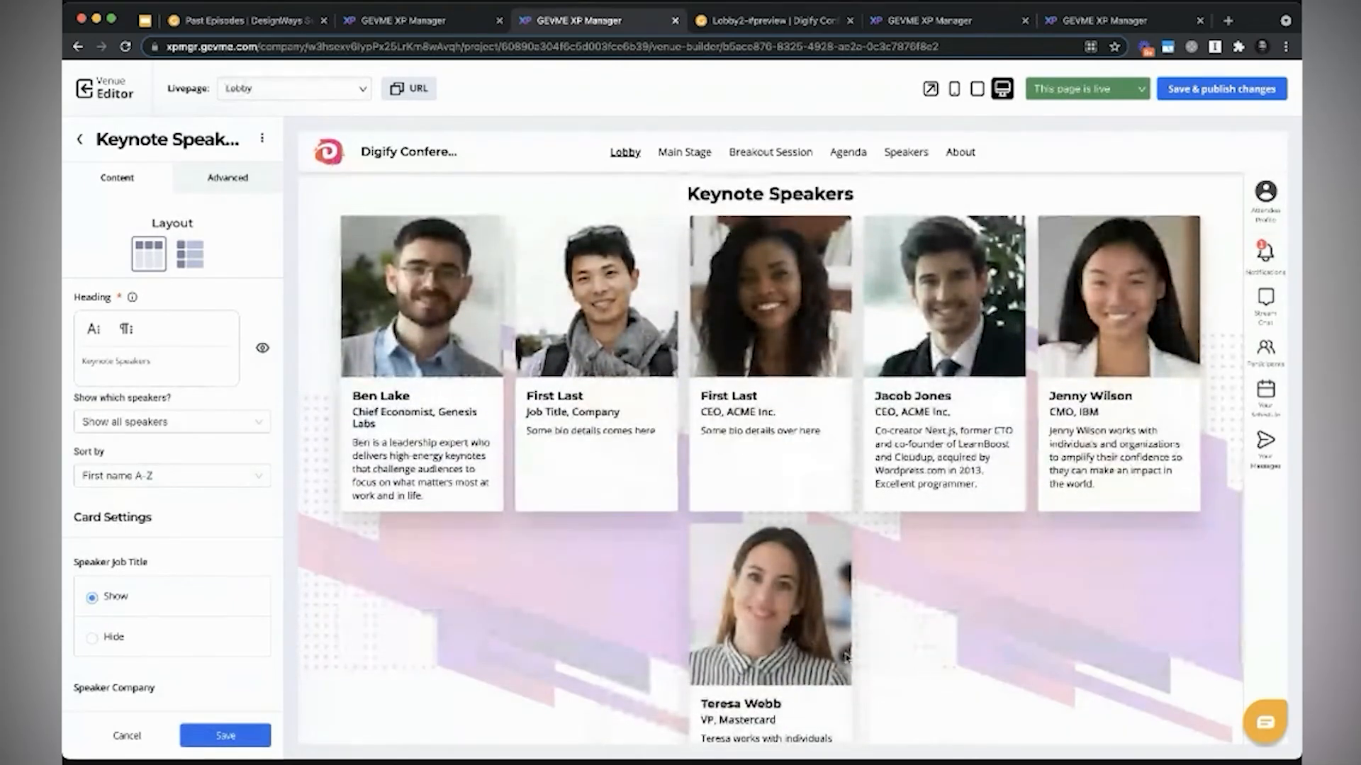
pyautogui.scroll(-3, 845, 659)
pyautogui.scroll(-3, 845, 658)
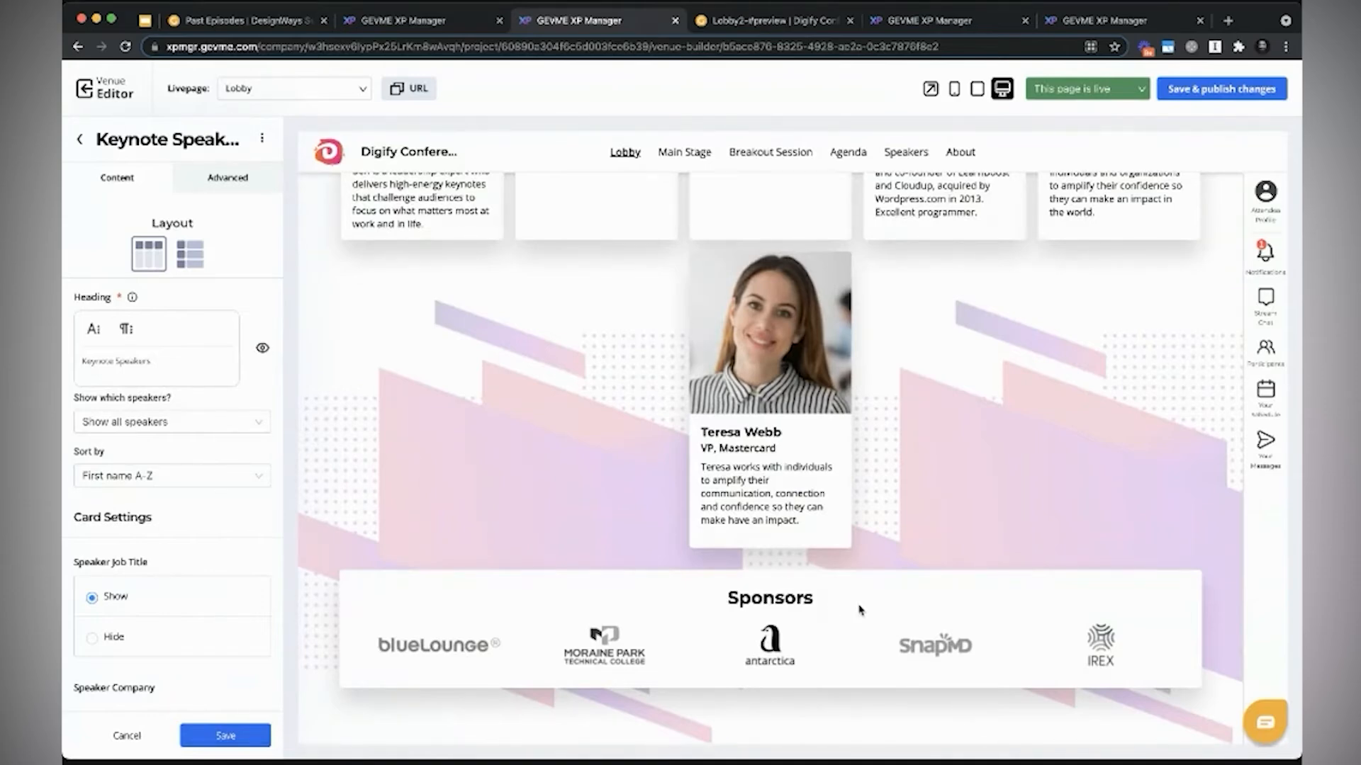
pyautogui.doubleClick(768, 597)
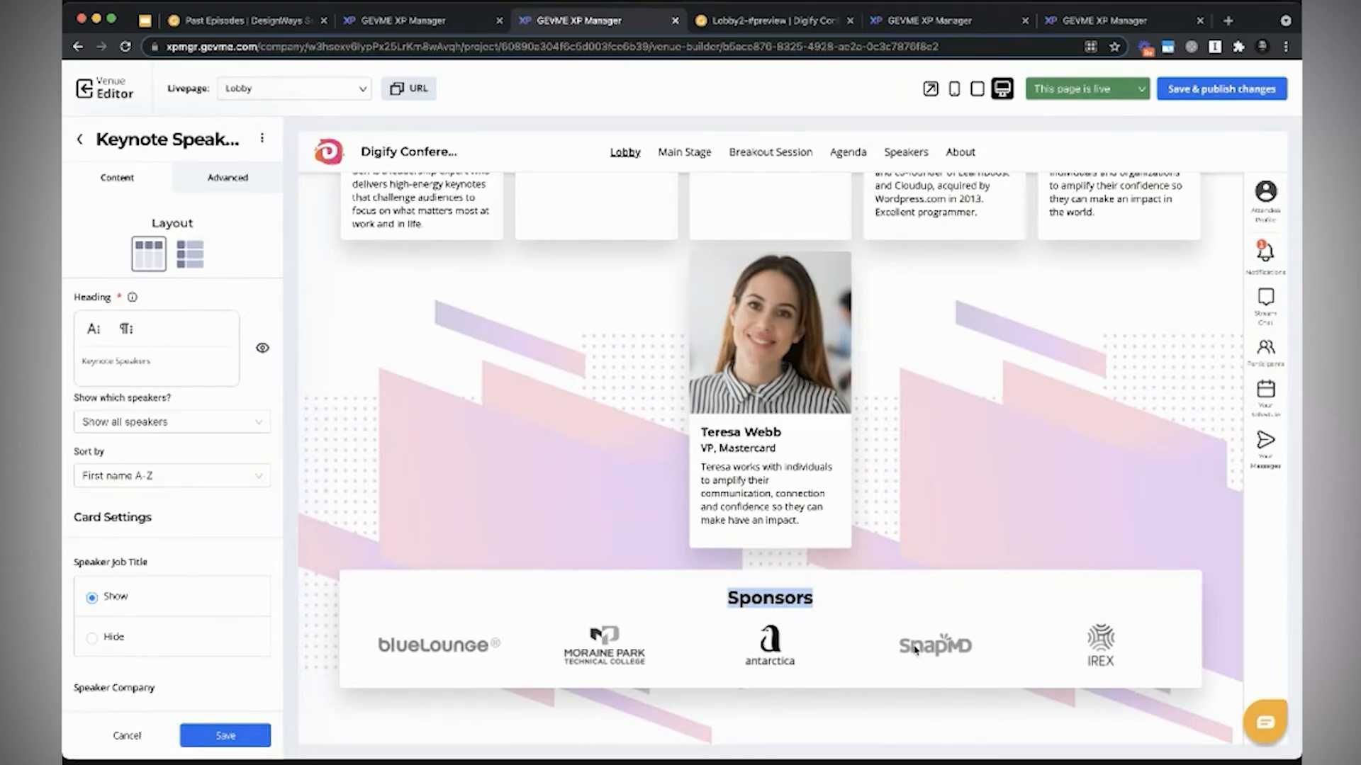
pyautogui.click(753, 591)
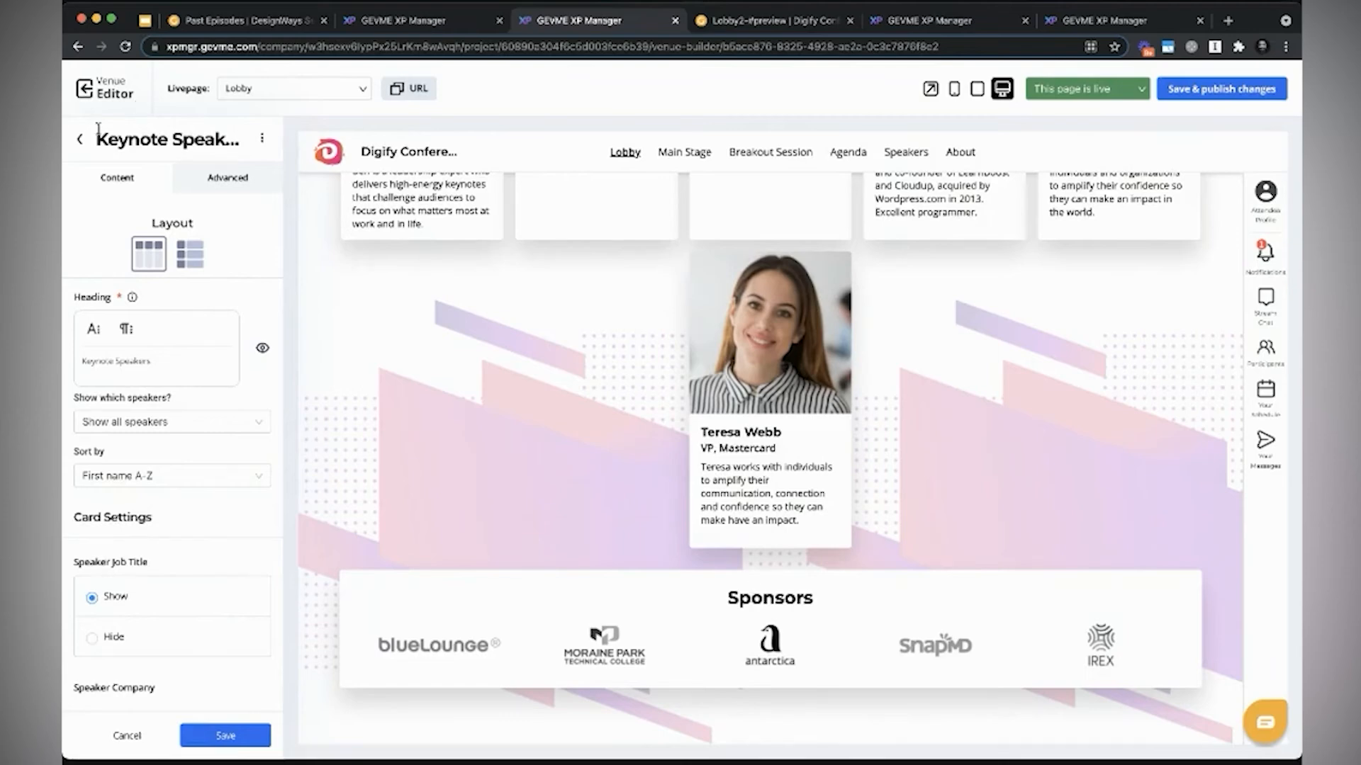
pyautogui.click(79, 139)
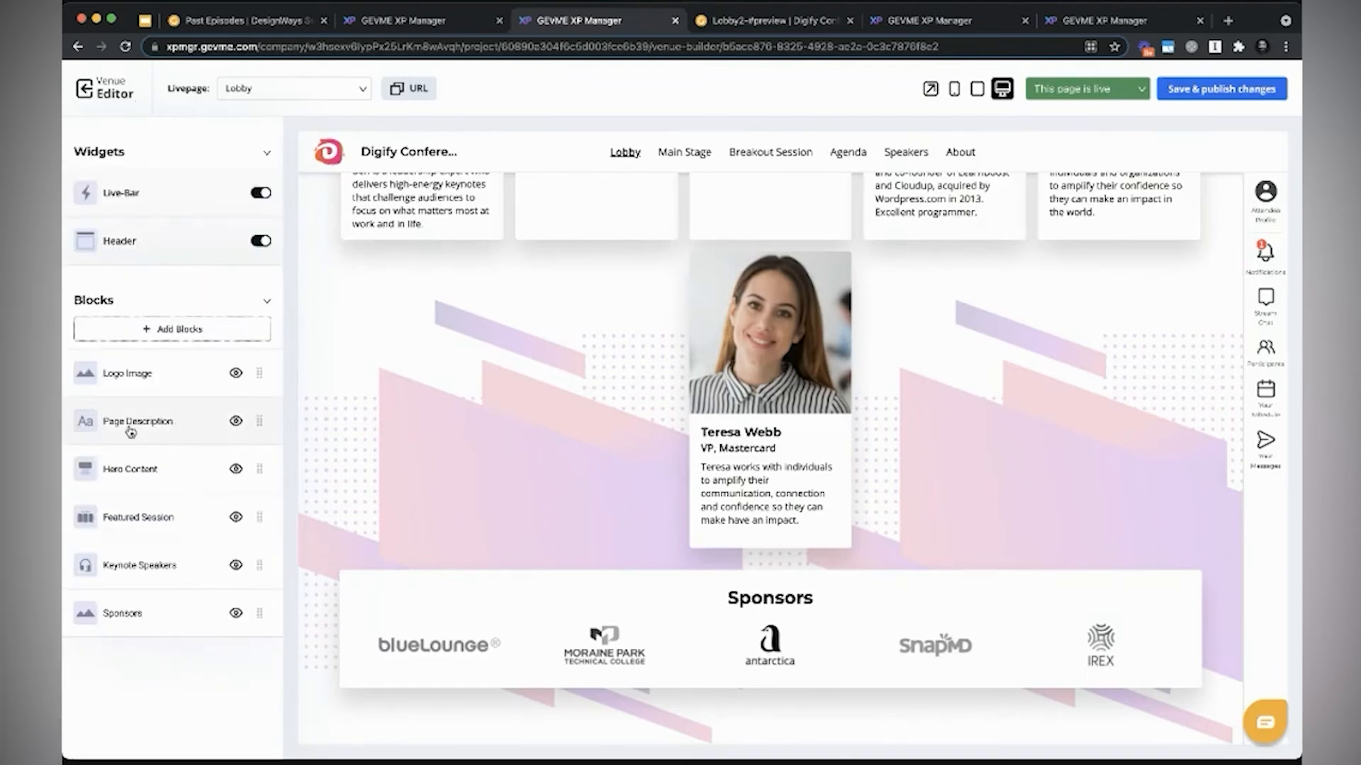
pyautogui.click(127, 615)
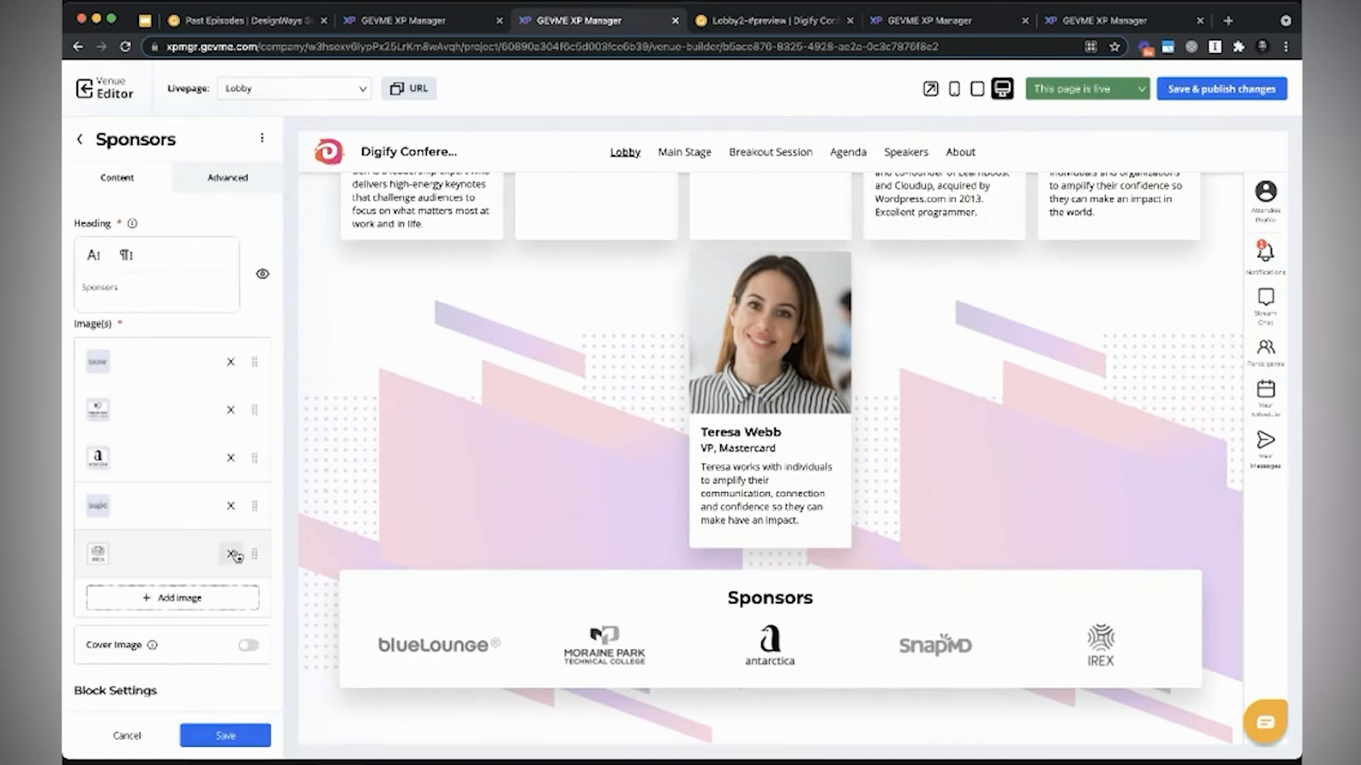
# Step: Move the IREX logo to first place in the Sponsors block, and add the Pearson logo, sponsor-logo-2.png, as another image, saving both changes
pyautogui.moveTo(250, 554); pyautogui.dragTo(249, 363)
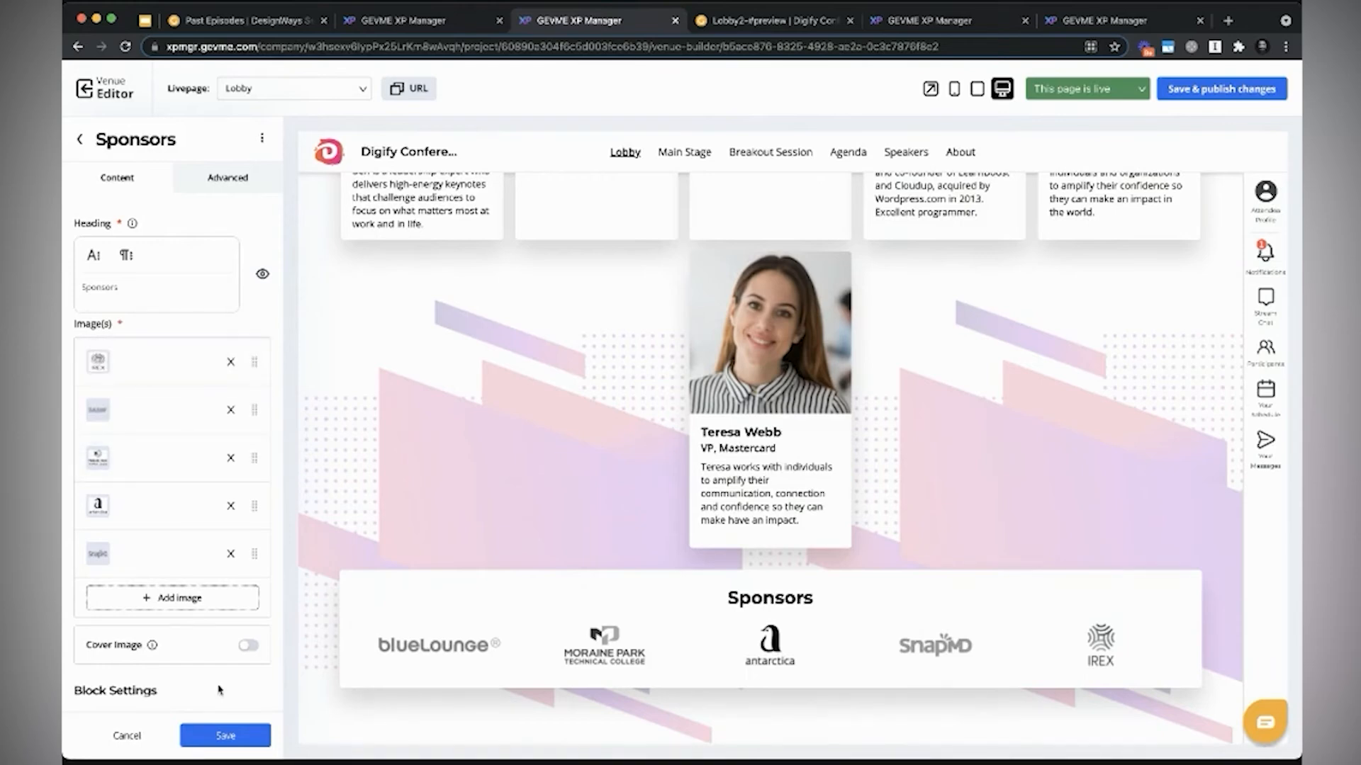
pyautogui.click(265, 739)
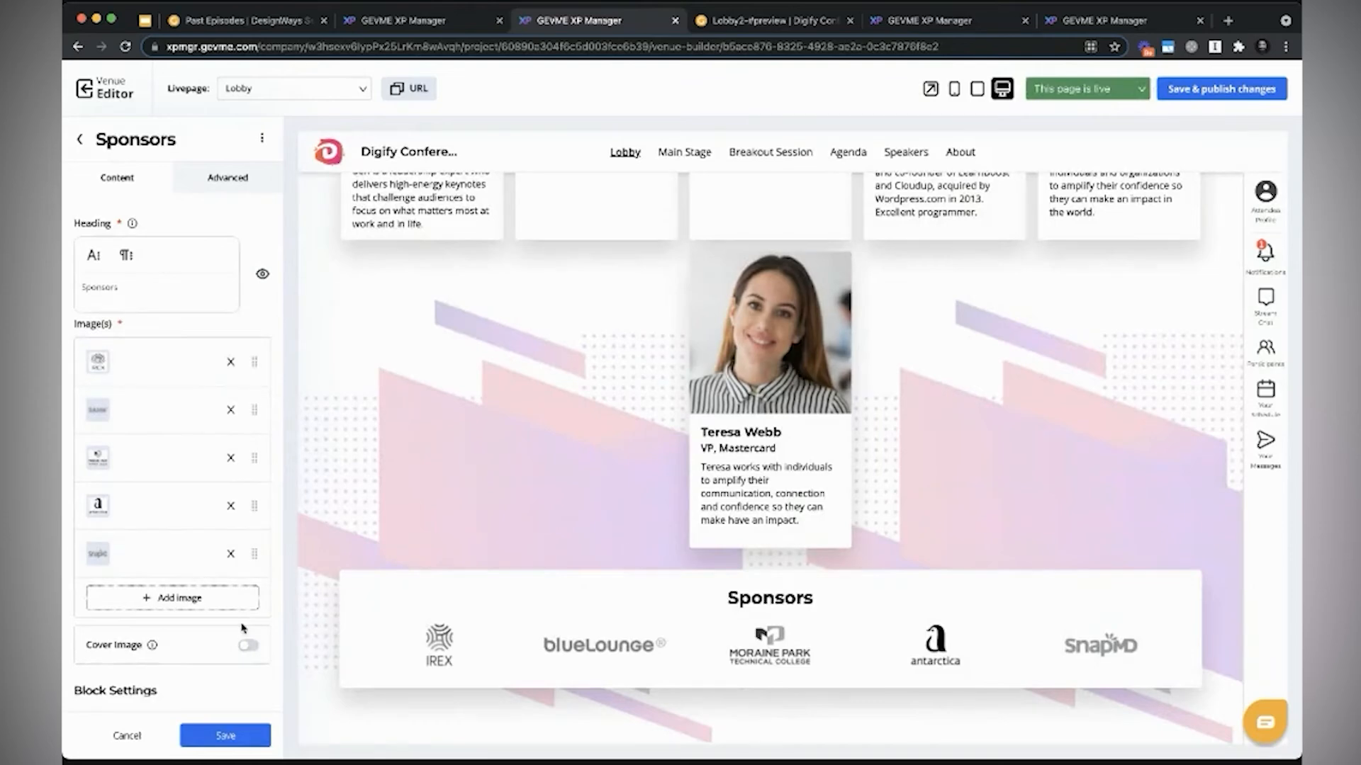
pyautogui.click(193, 602)
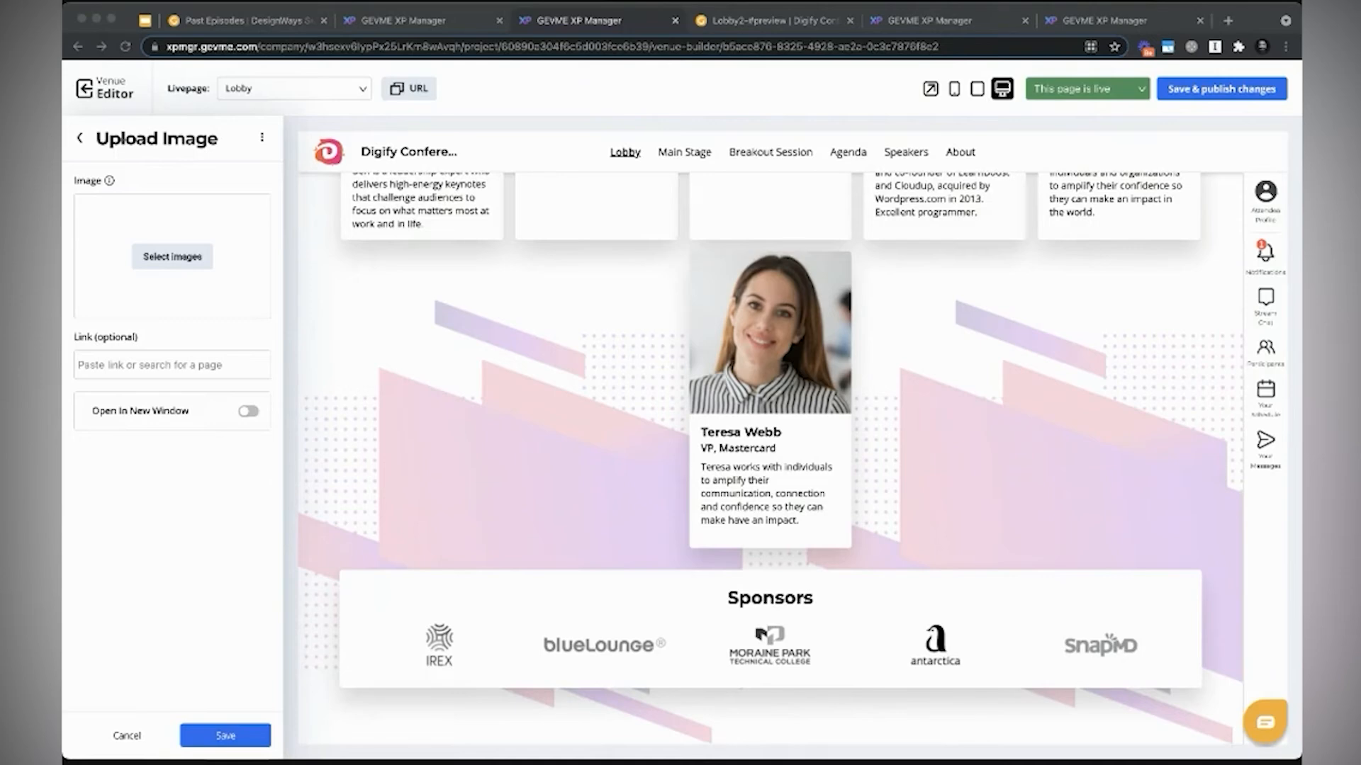
pyautogui.moveTo(162, 397); pyautogui.dragTo(178, 263)
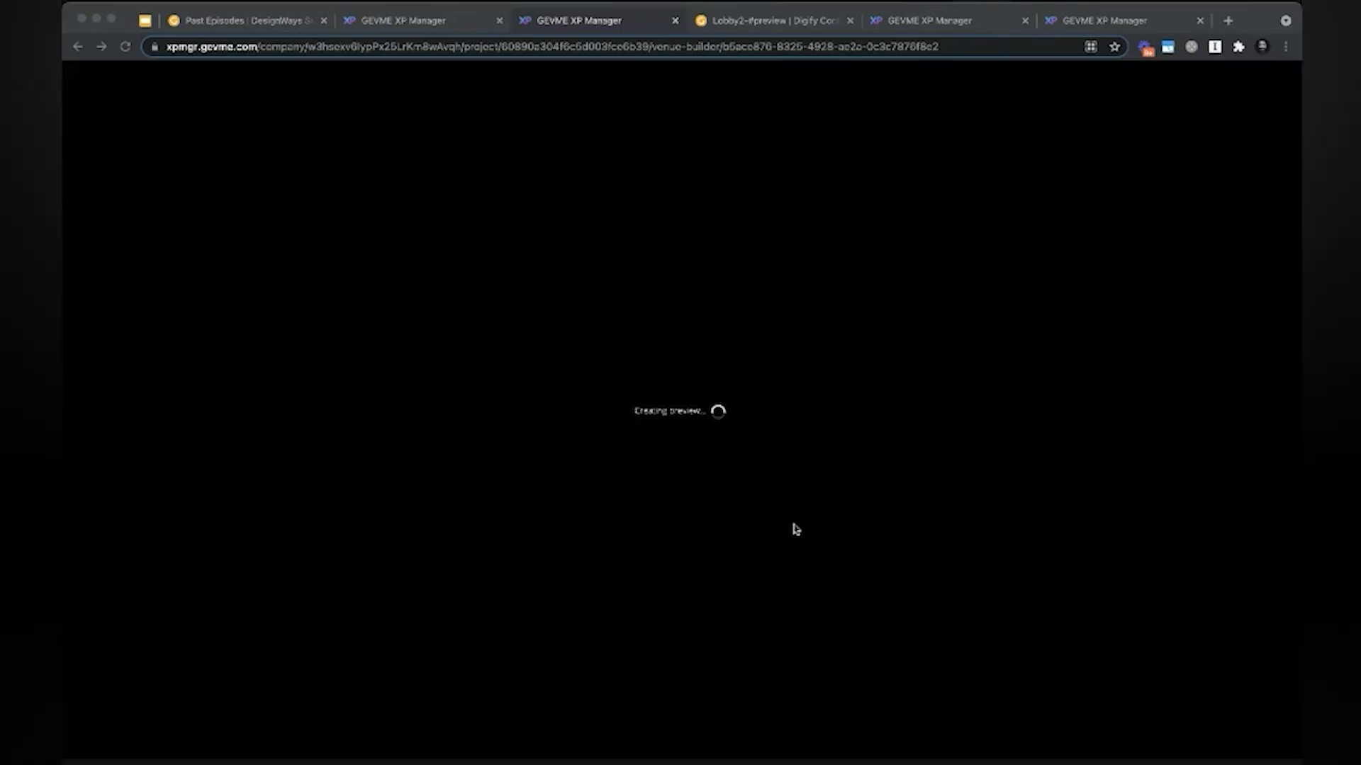
pyautogui.click(1268, 83)
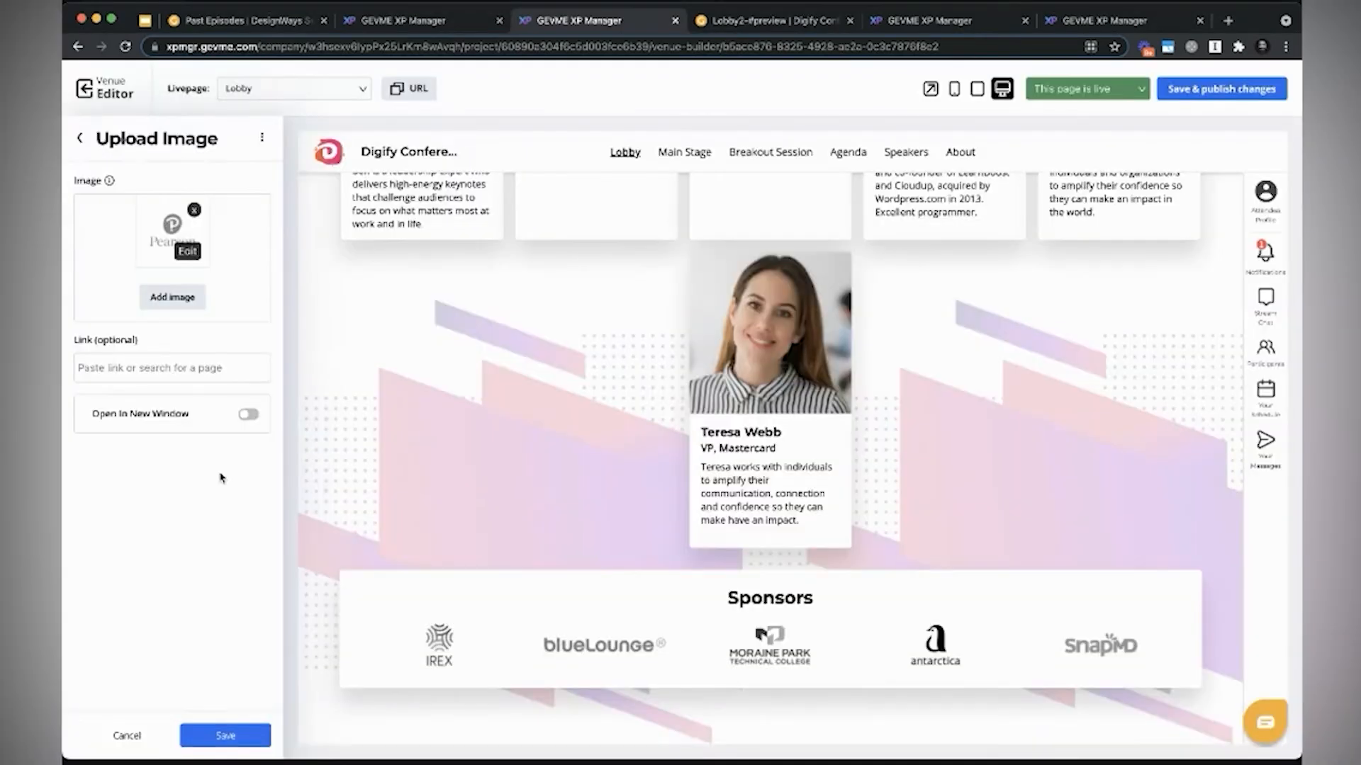
pyautogui.click(238, 747)
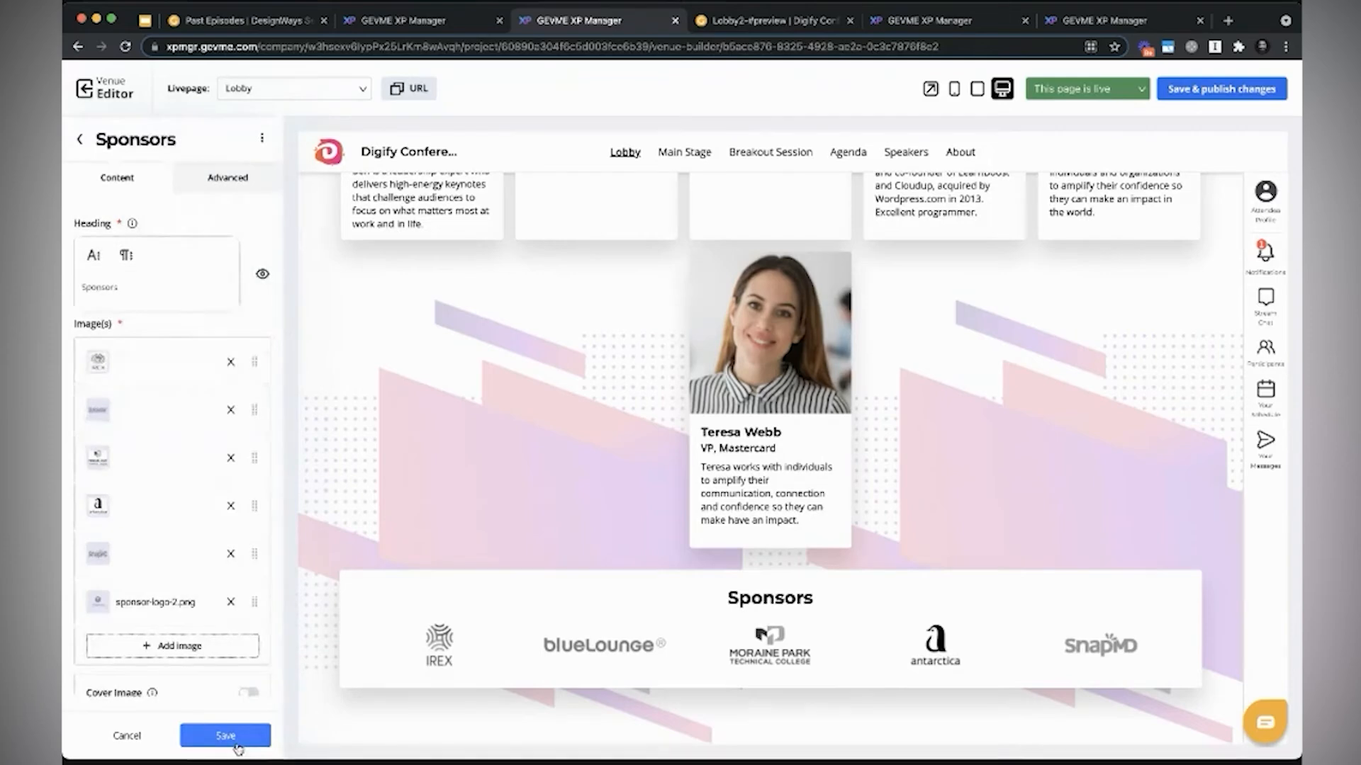
pyautogui.click(238, 748)
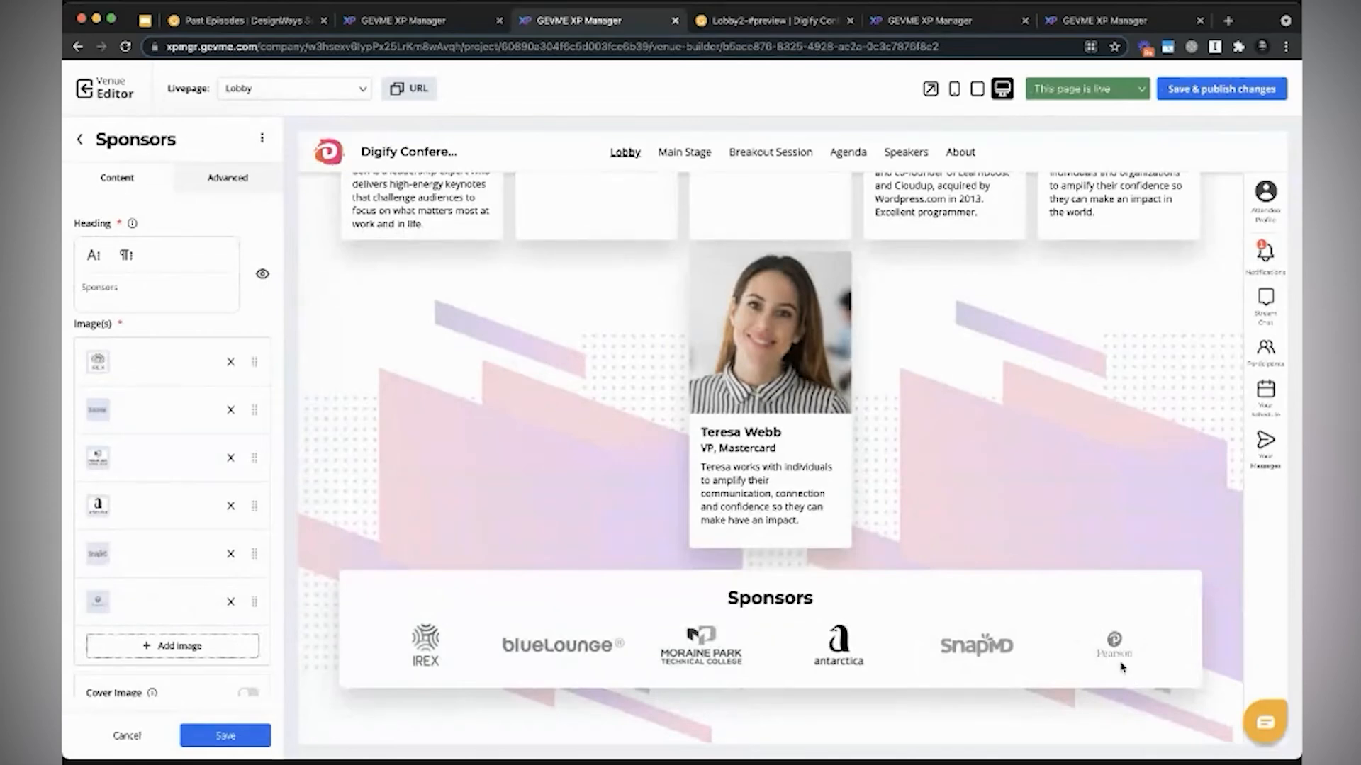
# Step: Try the Sponsors block with its bounding box hidden and saved, and restore the bounding box to Show
pyautogui.scroll(-10, 192, 425)
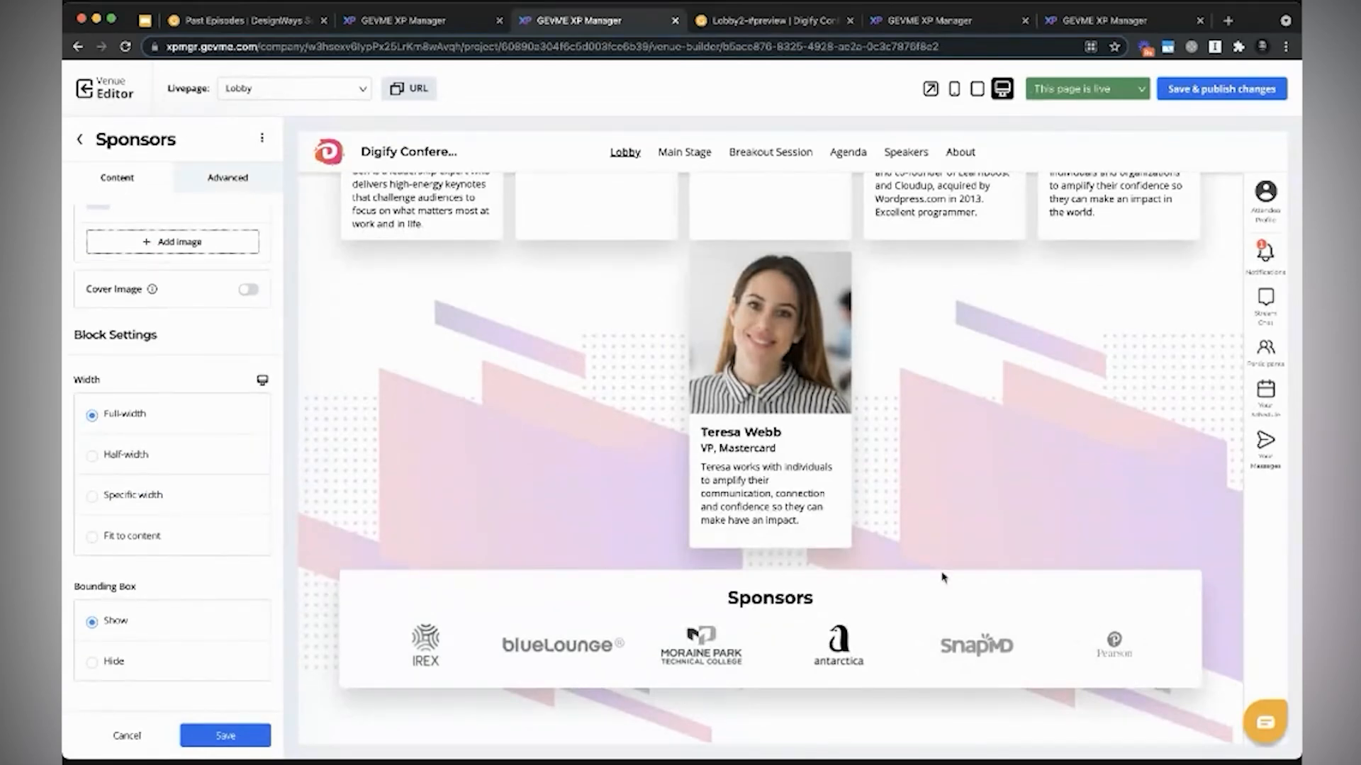
pyautogui.scroll(-3, 264, 567)
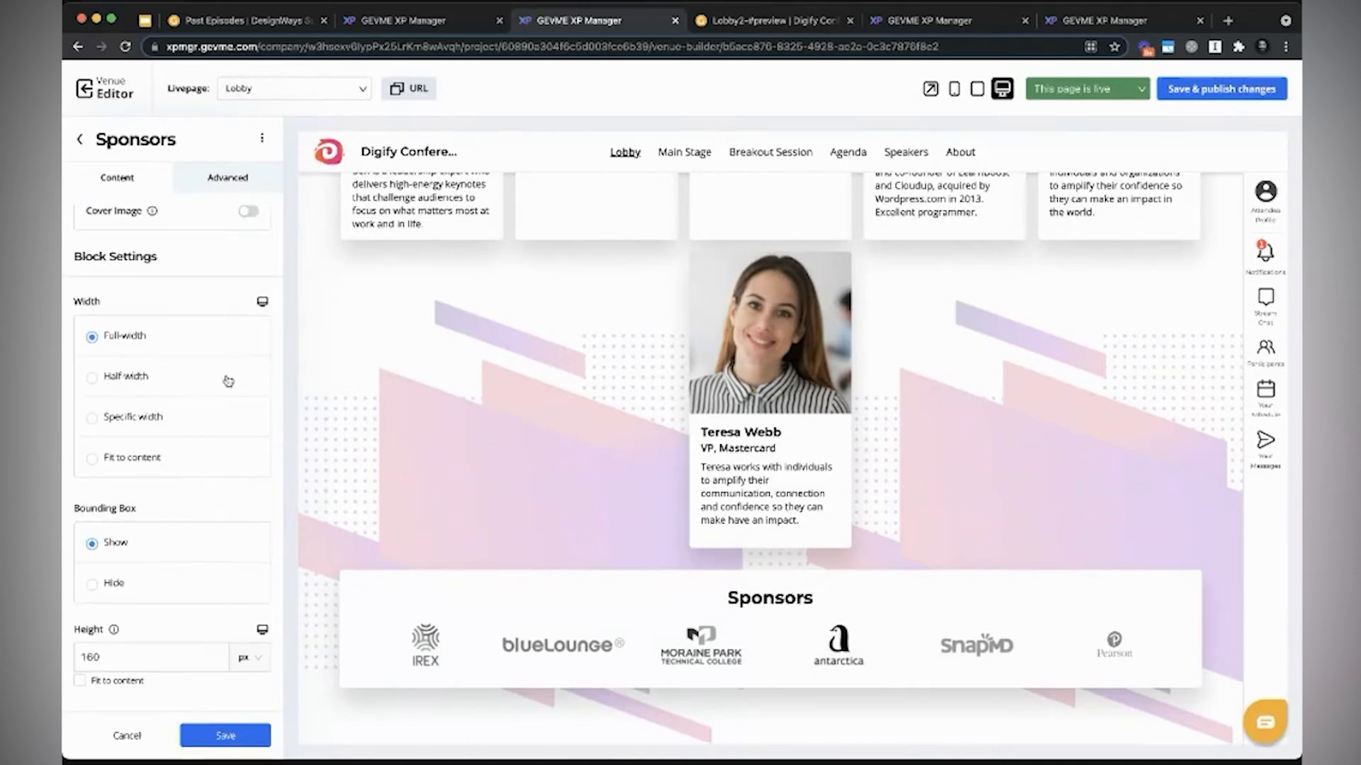
pyautogui.doubleClick(85, 299)
pyautogui.scroll(-1, 105, 508)
pyautogui.scroll(1, 144, 508)
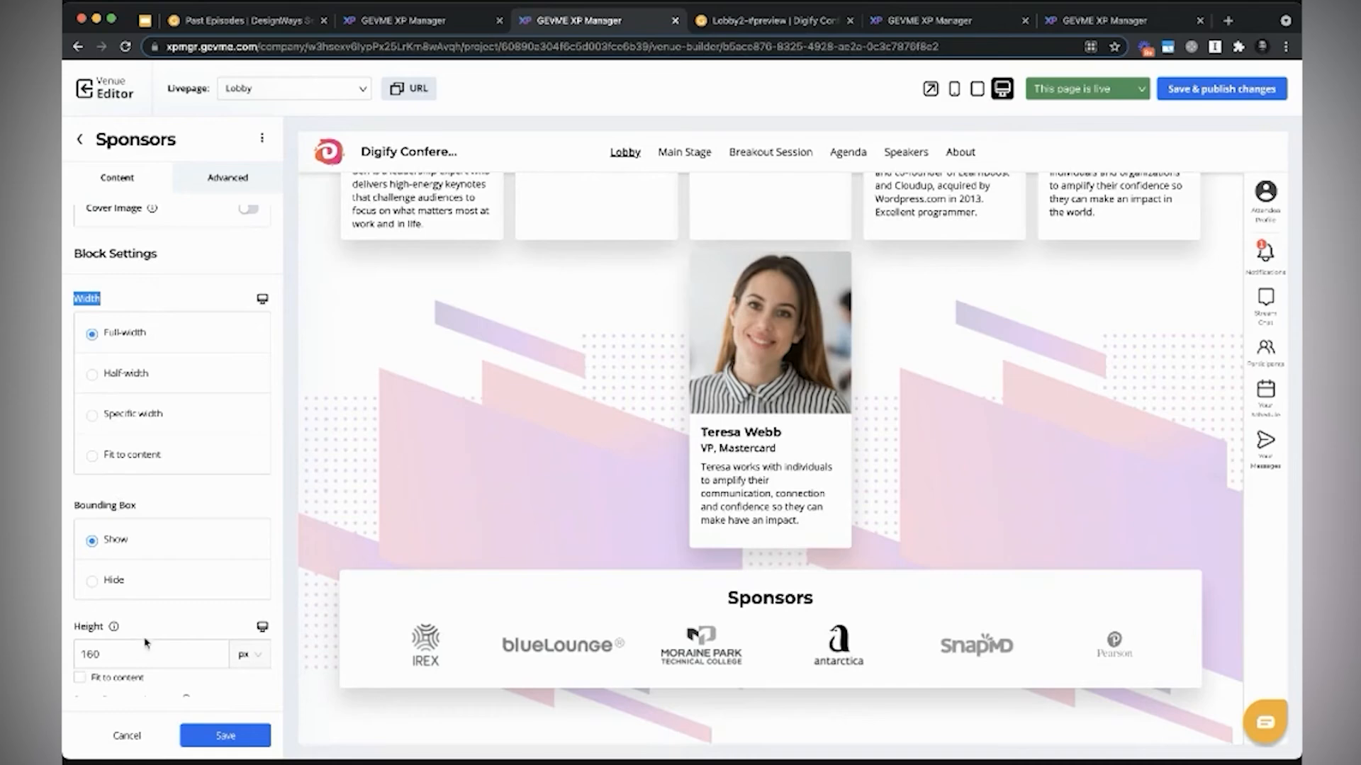
pyautogui.scroll(-5, 145, 643)
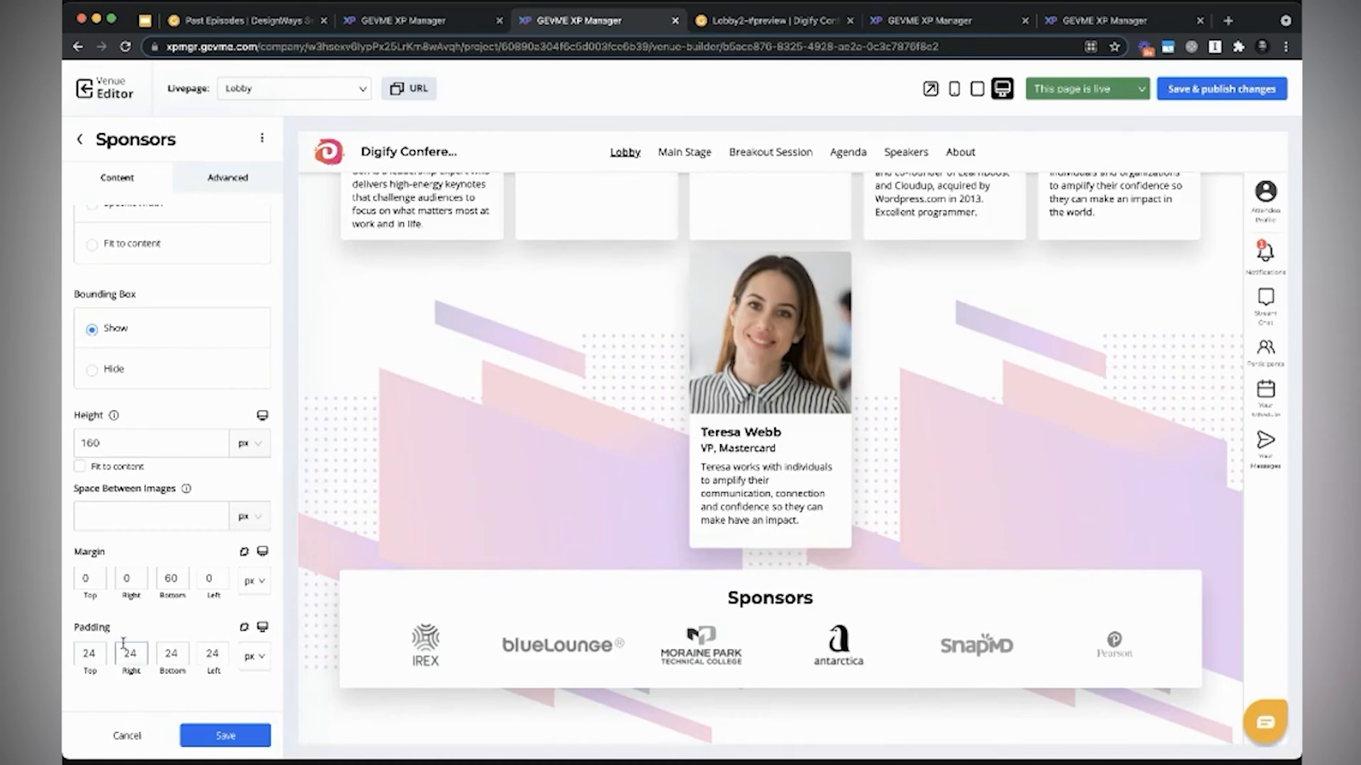
pyautogui.click(95, 372)
pyautogui.click(243, 737)
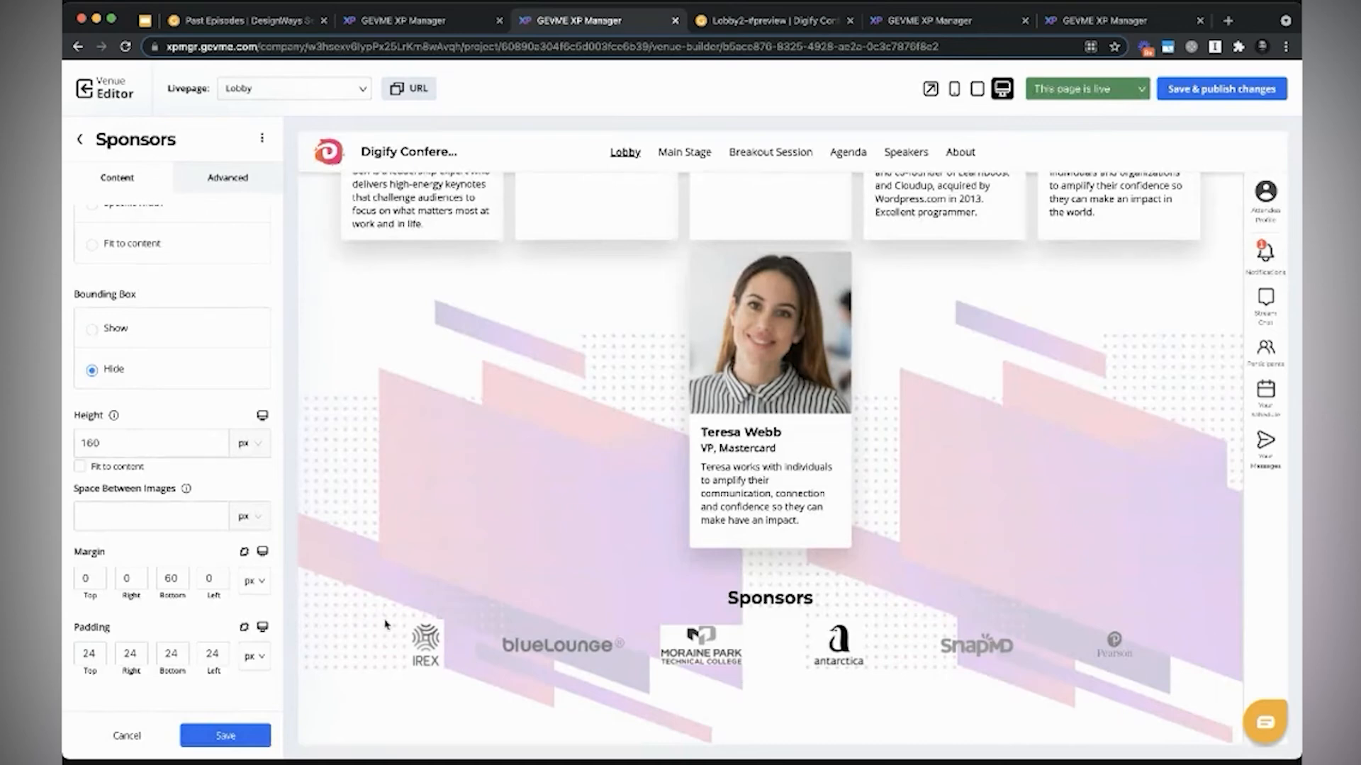
pyautogui.click(92, 329)
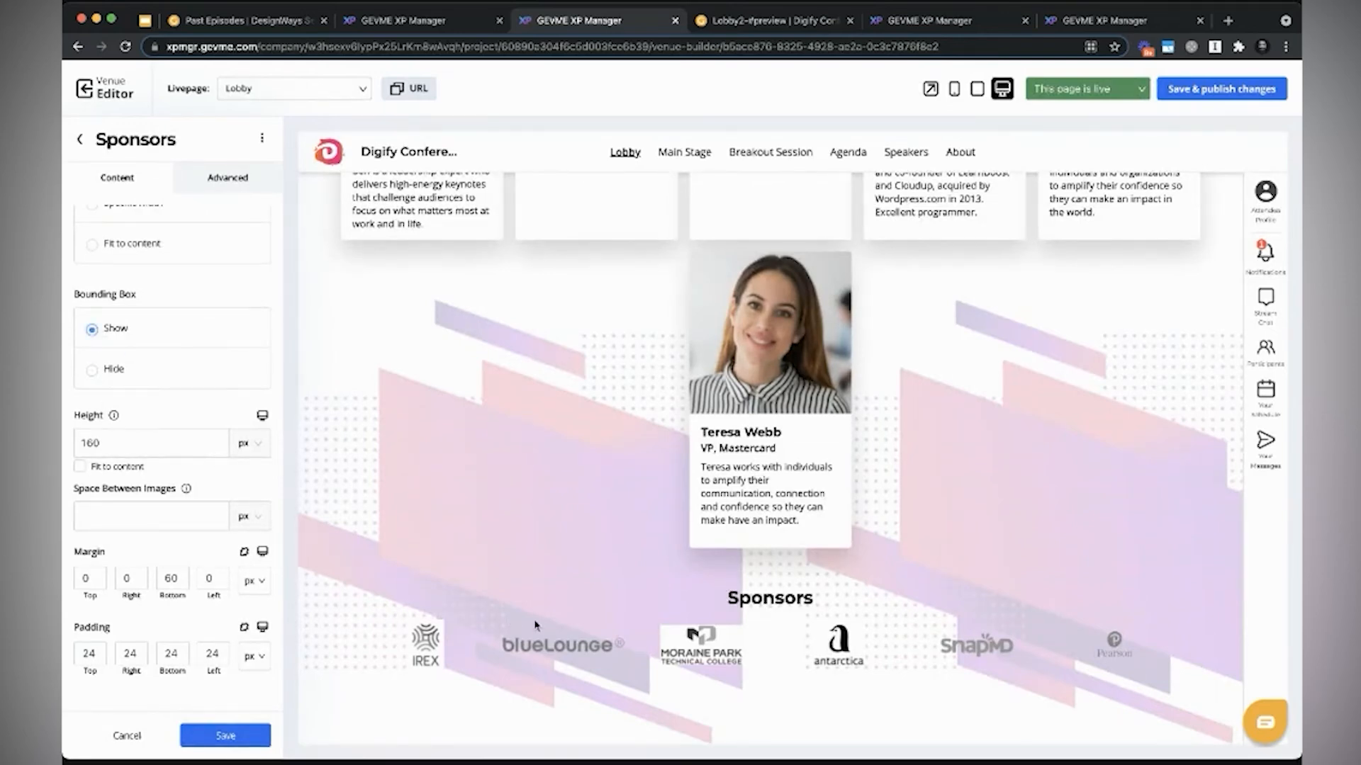
pyautogui.click(237, 740)
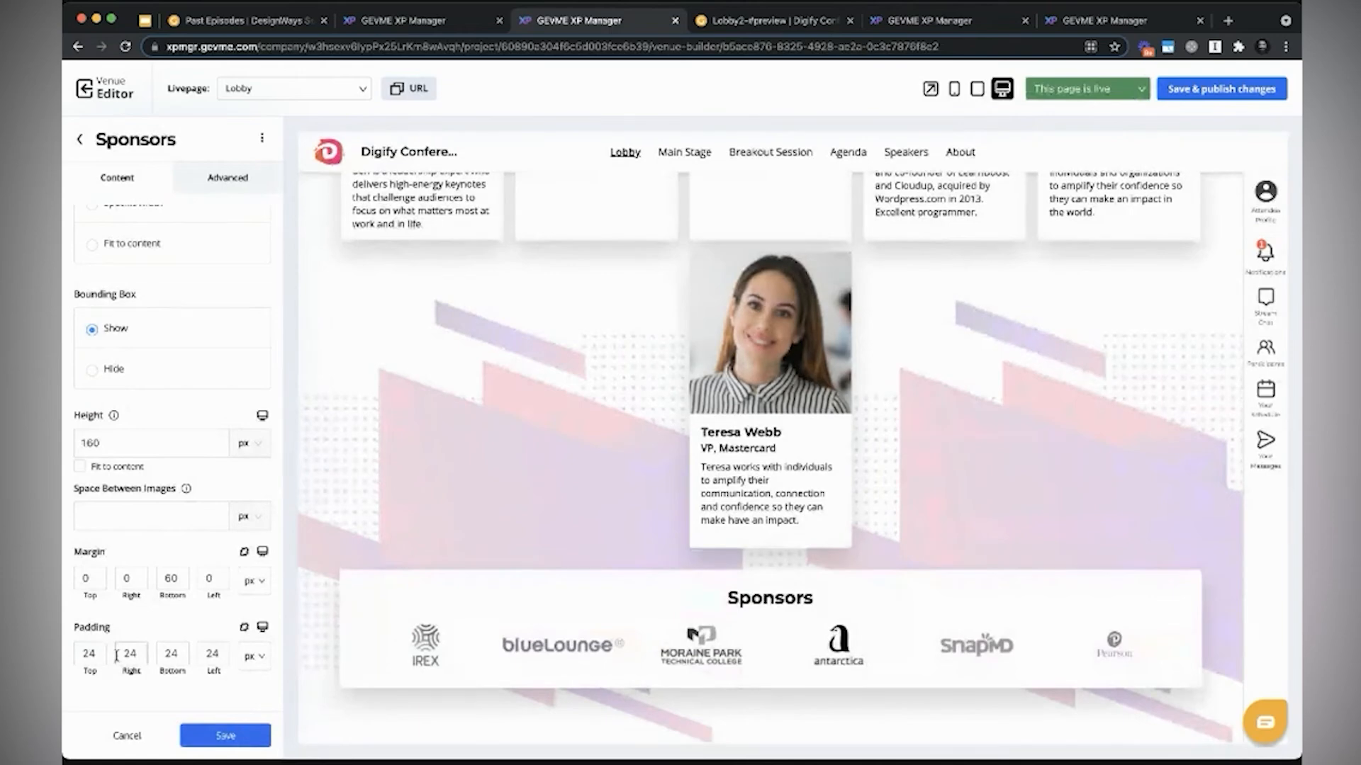
# Step: Set the Sponsors block's padding to 16 px linked on all four sides and save it
pyautogui.click(244, 630)
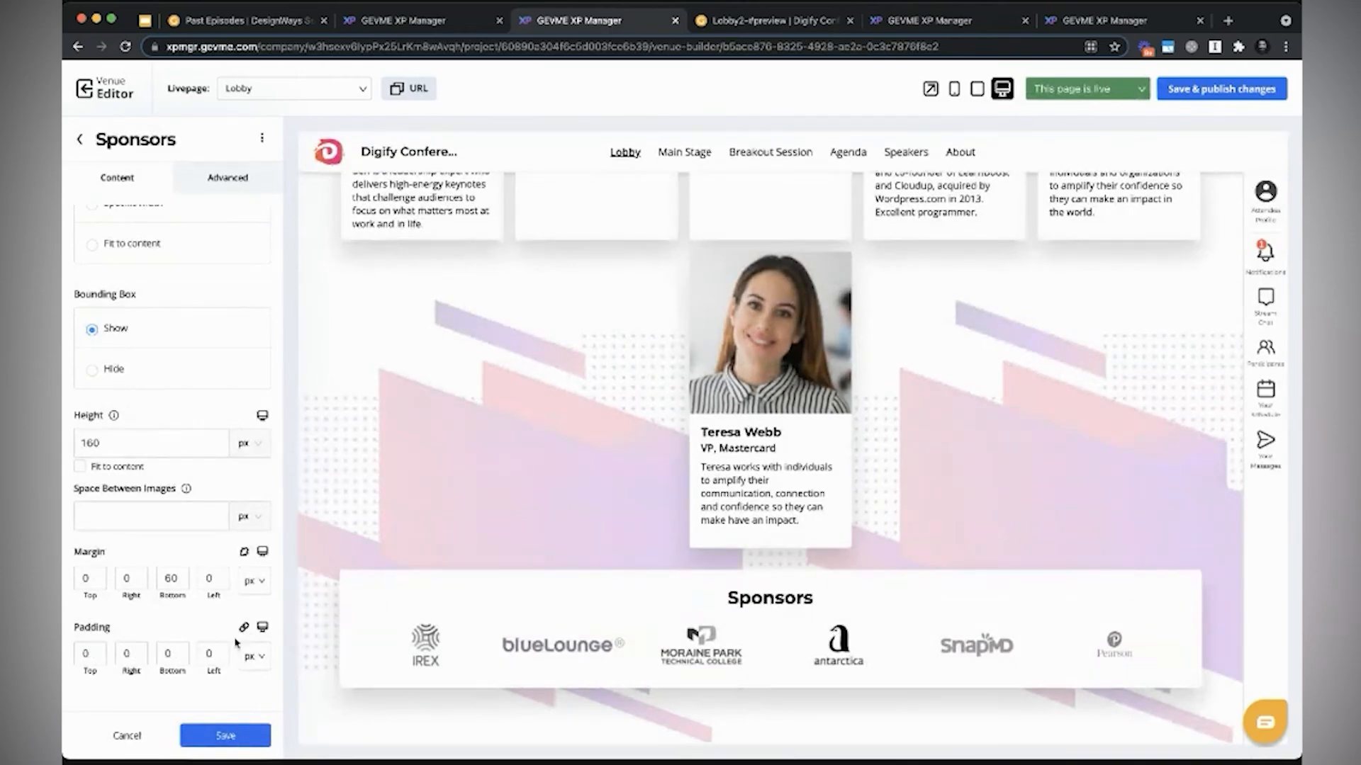
pyautogui.click(244, 628)
pyautogui.click(101, 653)
pyautogui.doubleClick(89, 652)
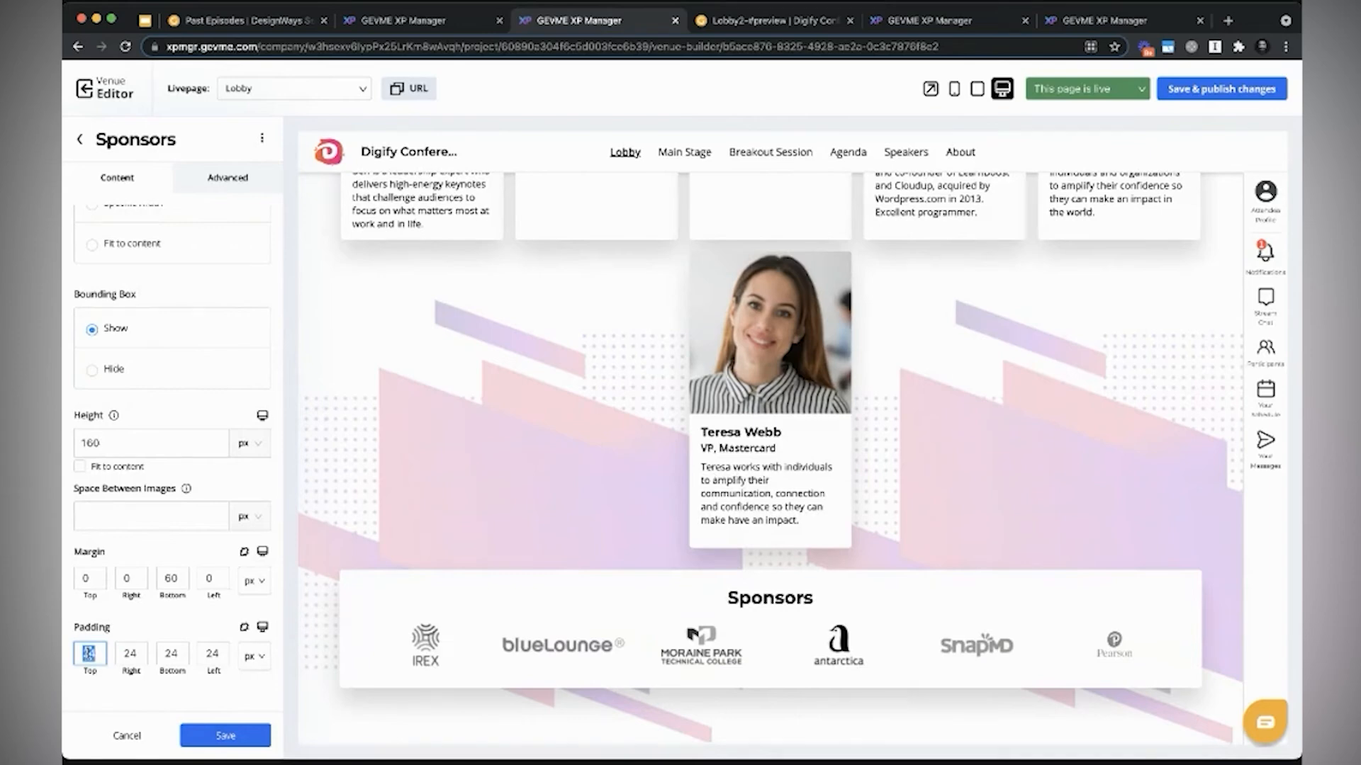
pyautogui.write('16')
pyautogui.click(244, 627)
pyautogui.click(245, 743)
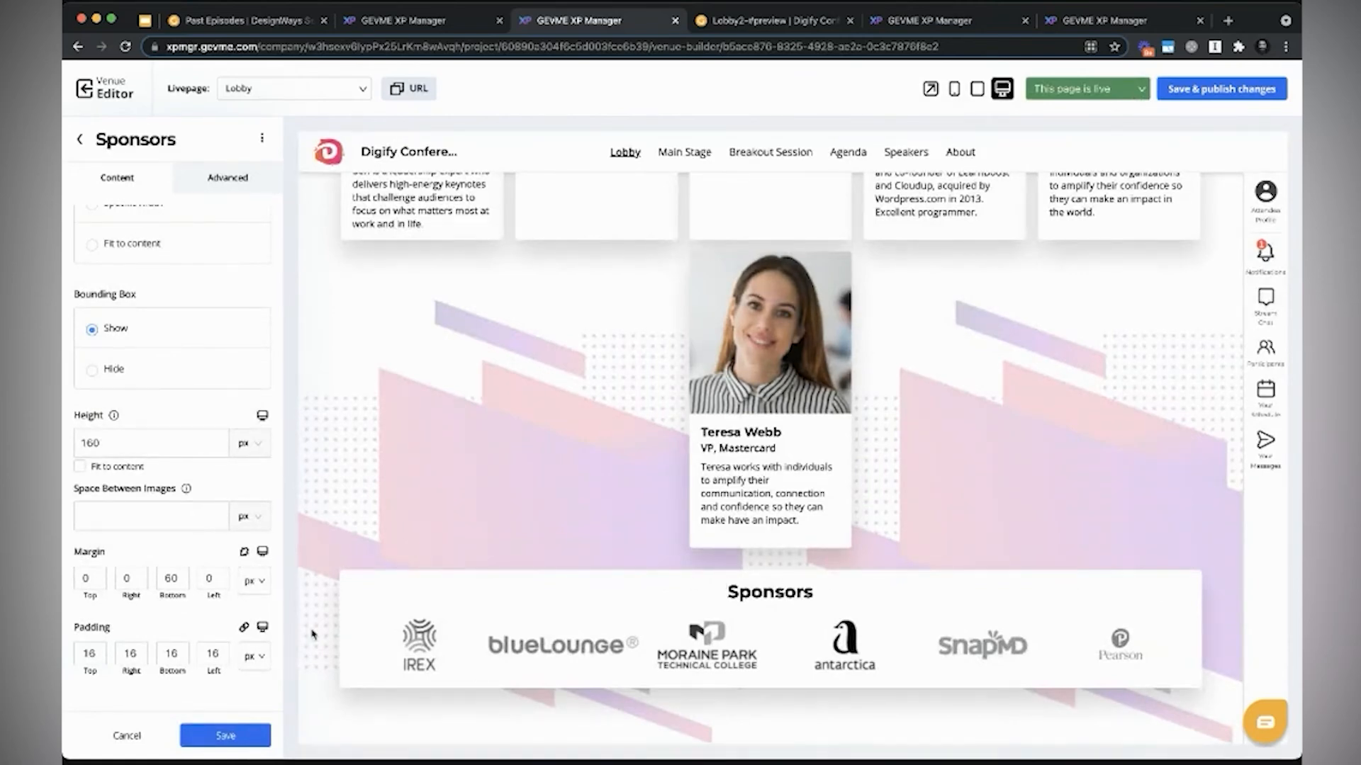
# Step: Set the Sponsors block's width to Half-width and save it
pyautogui.scroll(10, 195, 662)
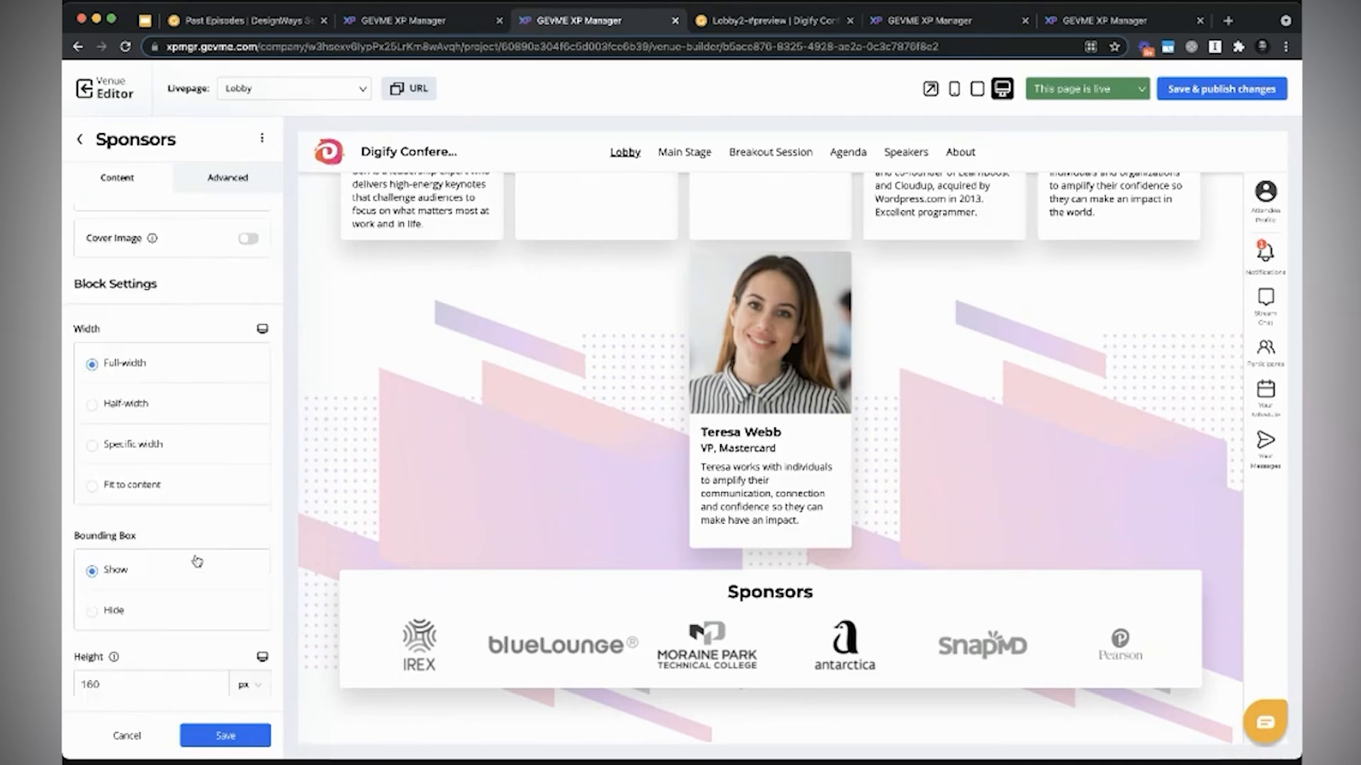
pyautogui.scroll(-5, 196, 560)
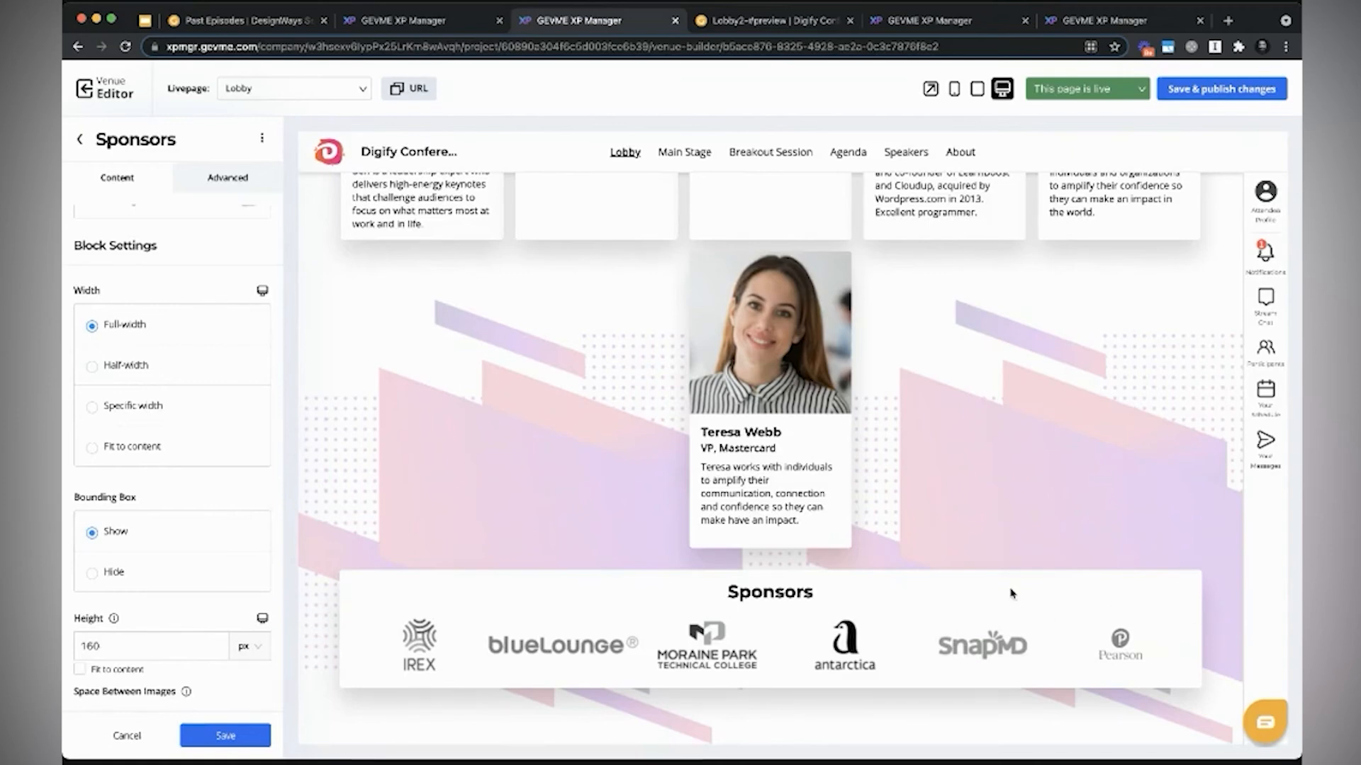
pyautogui.click(93, 367)
pyautogui.click(245, 736)
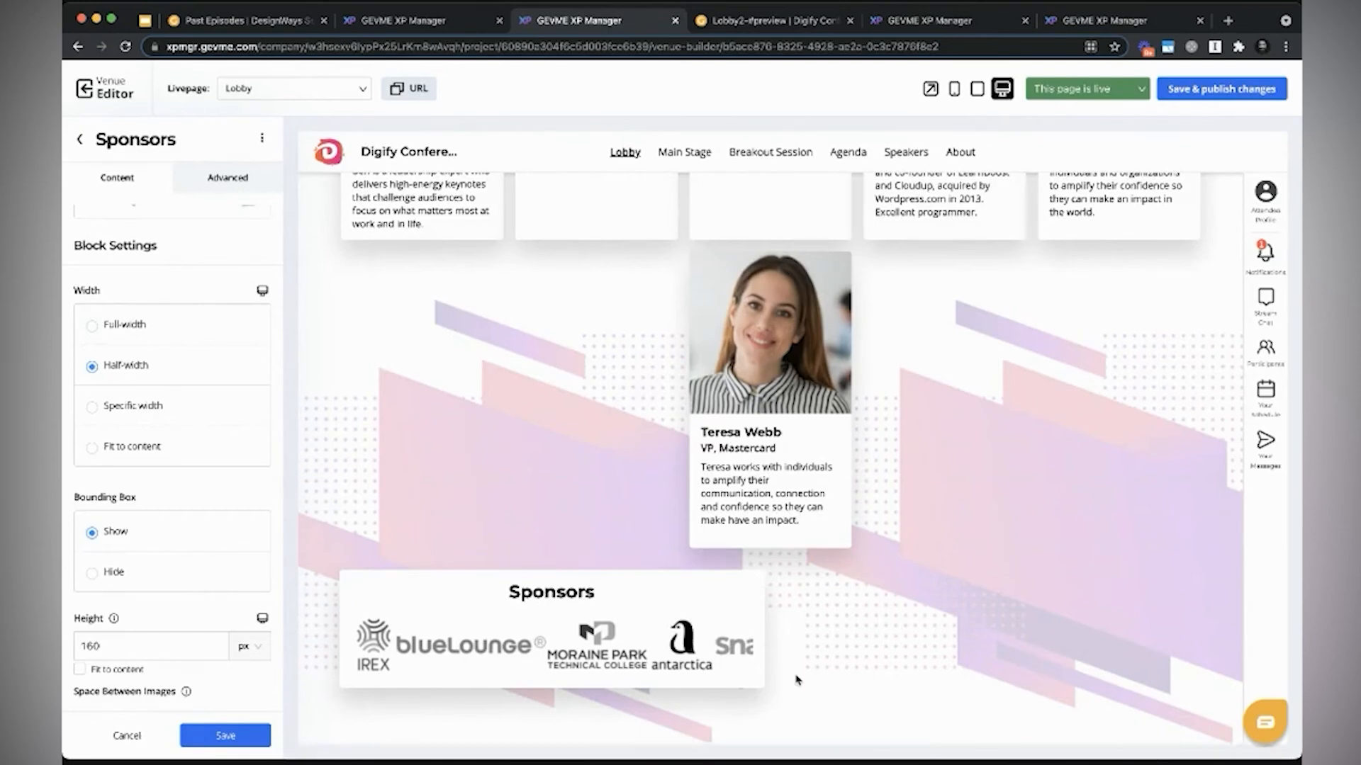
# Step: Give the Sponsors block a specific width of 80% and save it
pyautogui.click(92, 407)
pyautogui.click(119, 443)
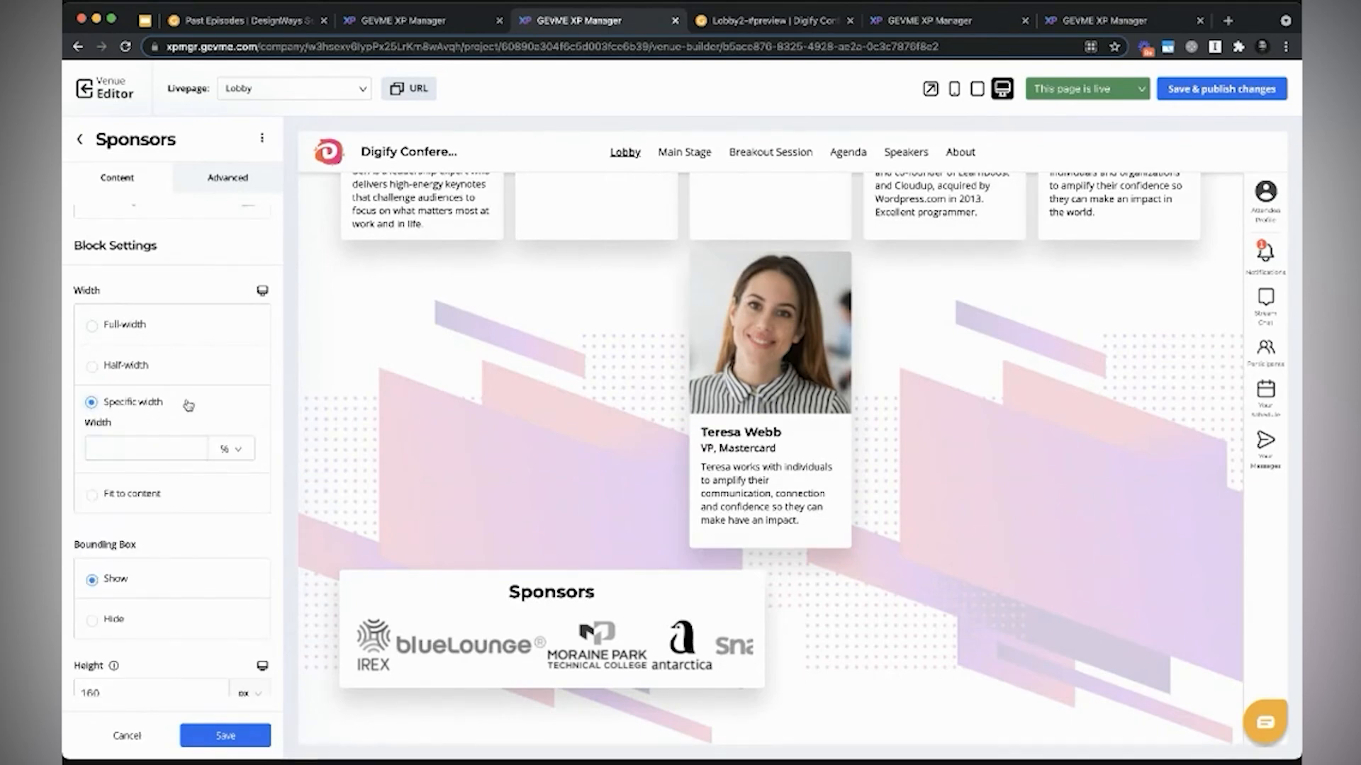
pyautogui.click(230, 449)
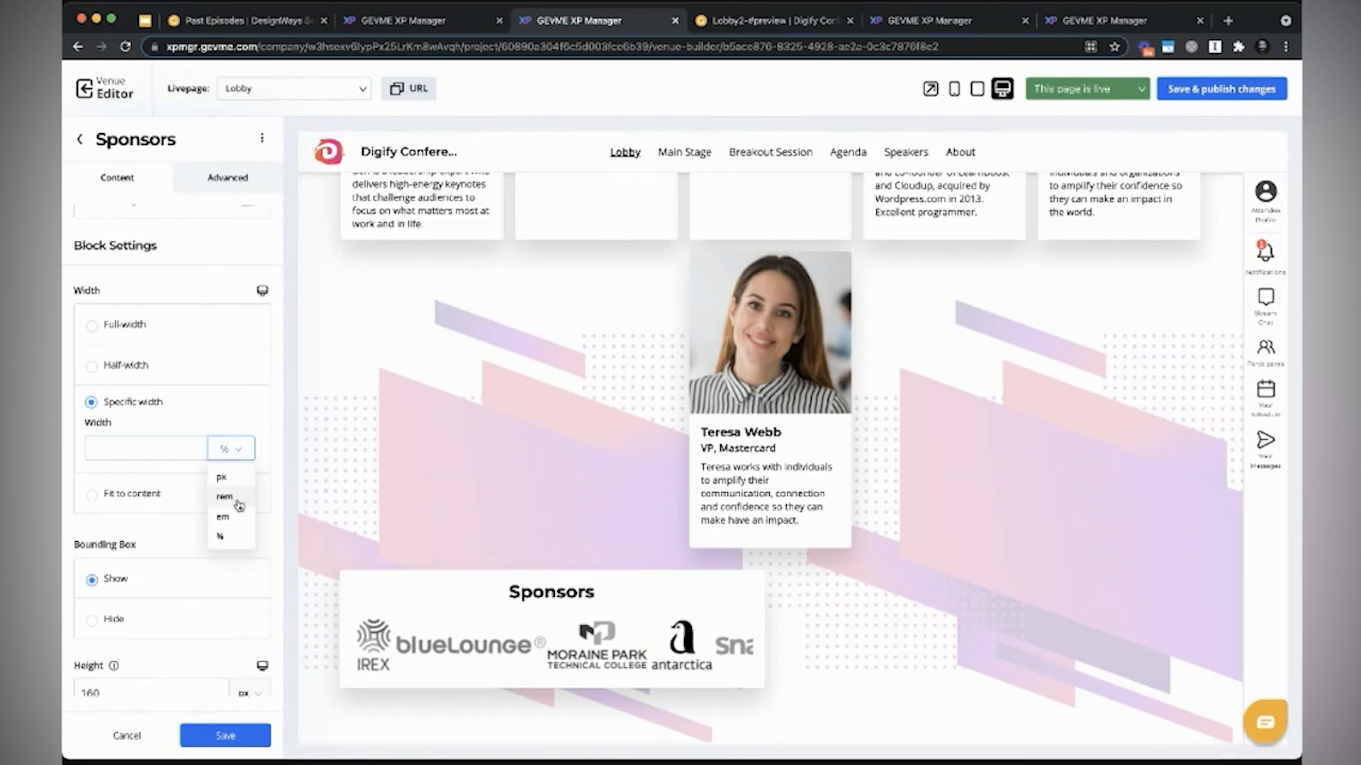
pyautogui.click(154, 451)
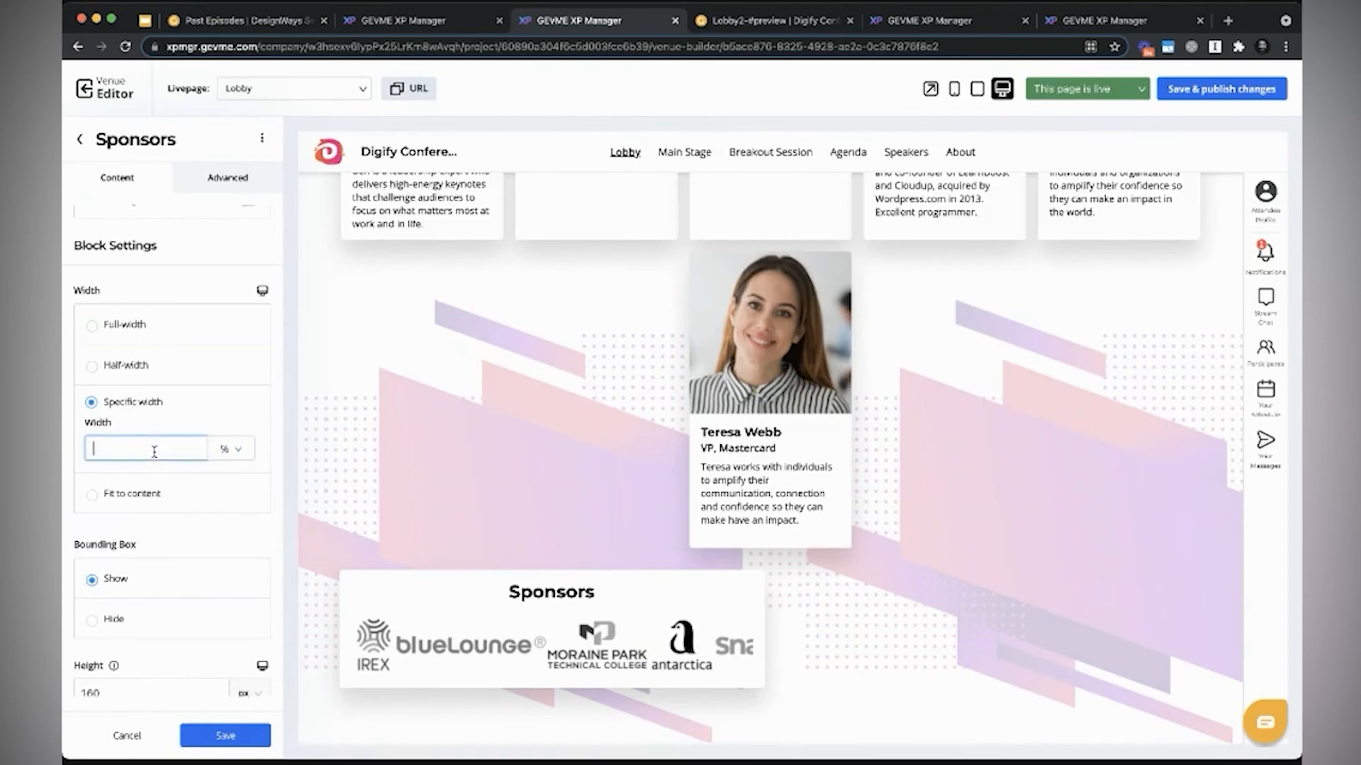
pyautogui.write('80')
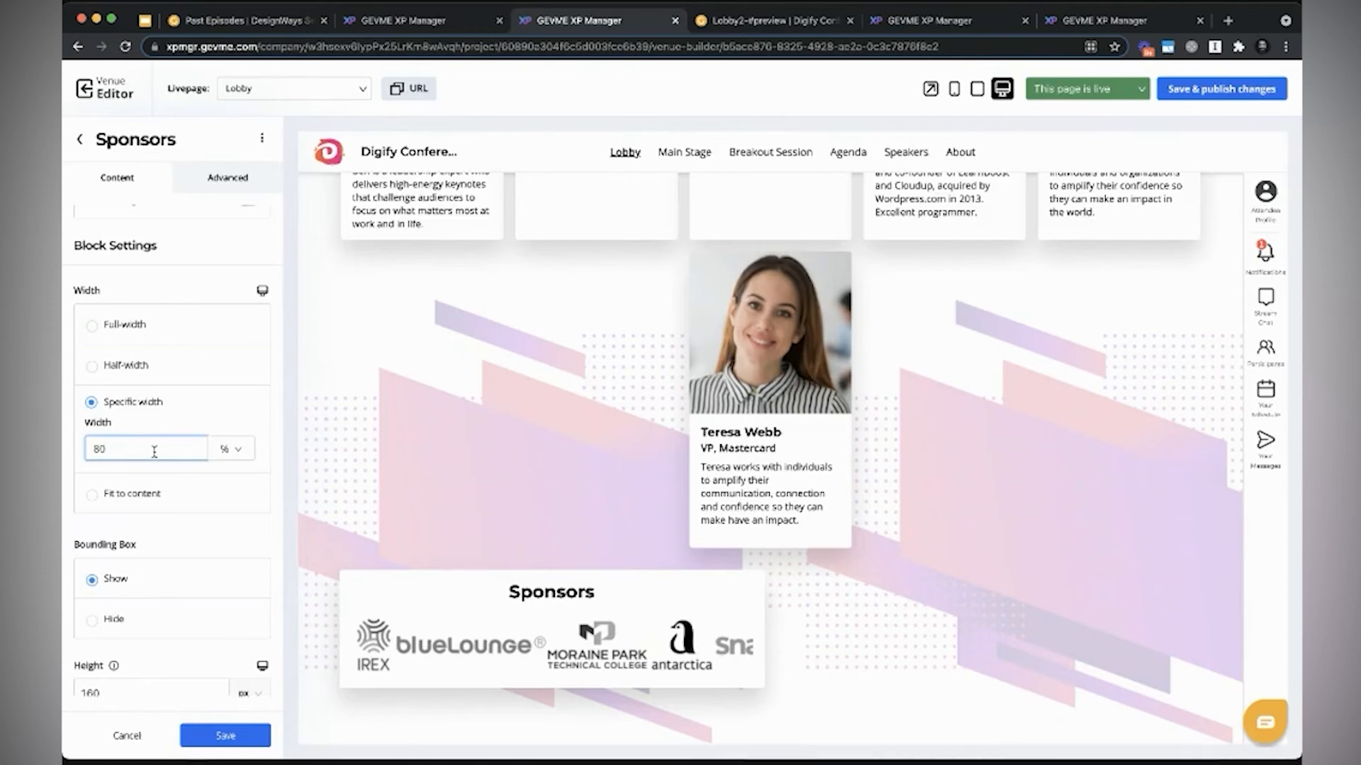
pyautogui.click(236, 737)
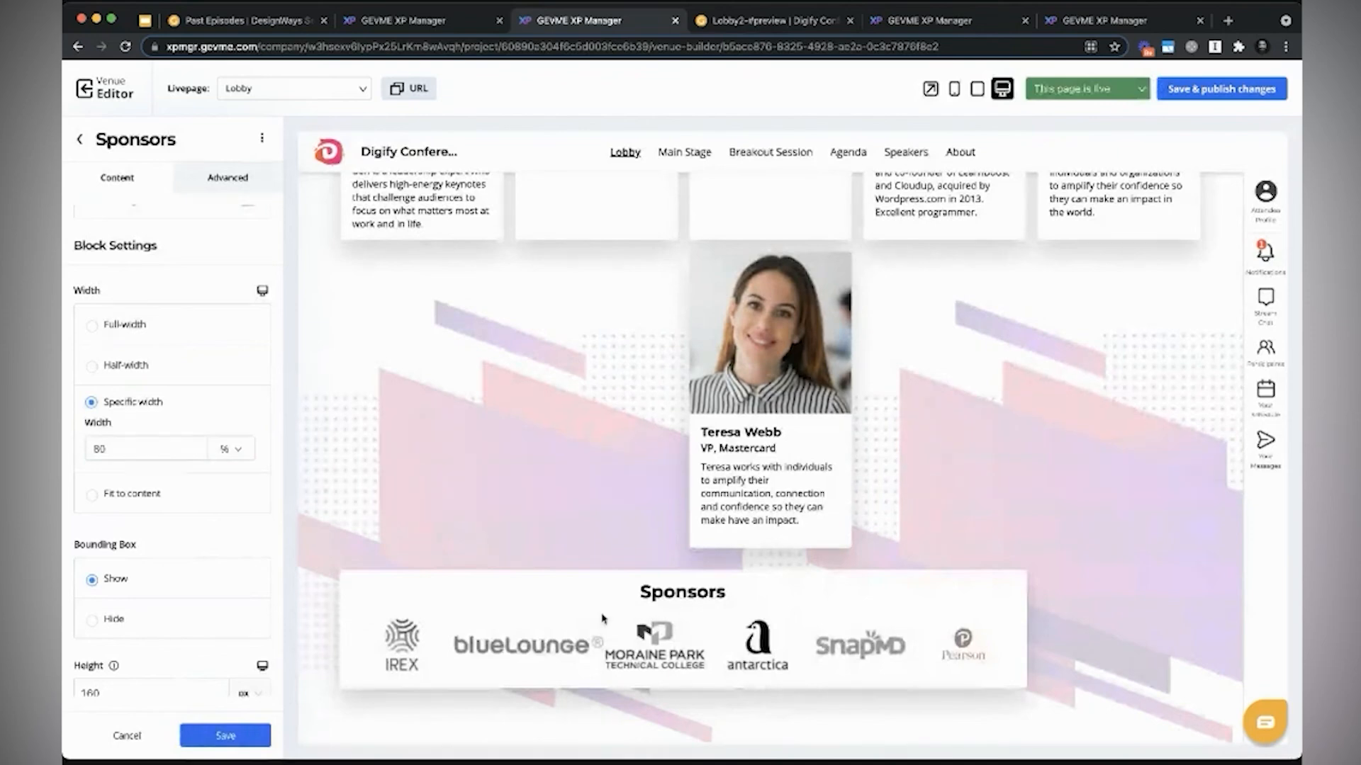
# Step: Return the Sponsors block's width to Full-width and save it
pyautogui.click(237, 451)
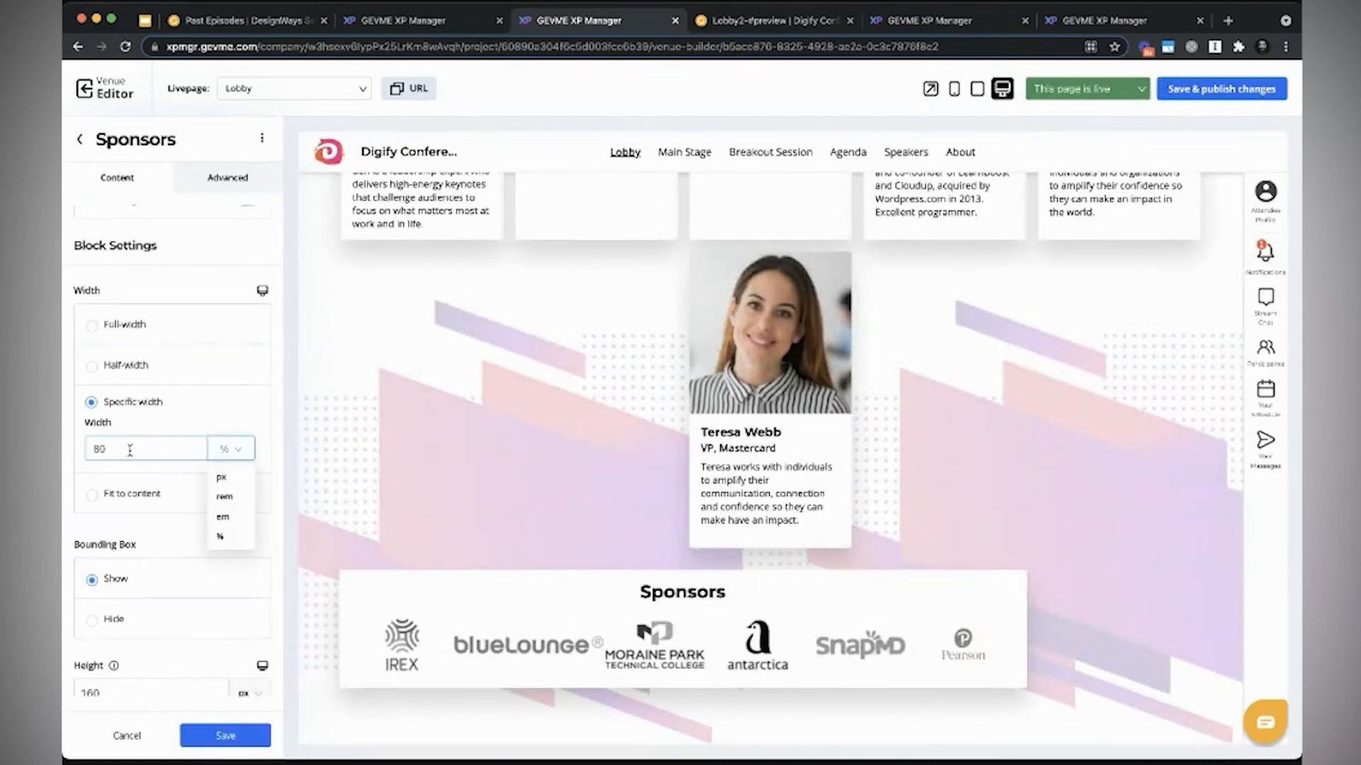
pyautogui.click(92, 326)
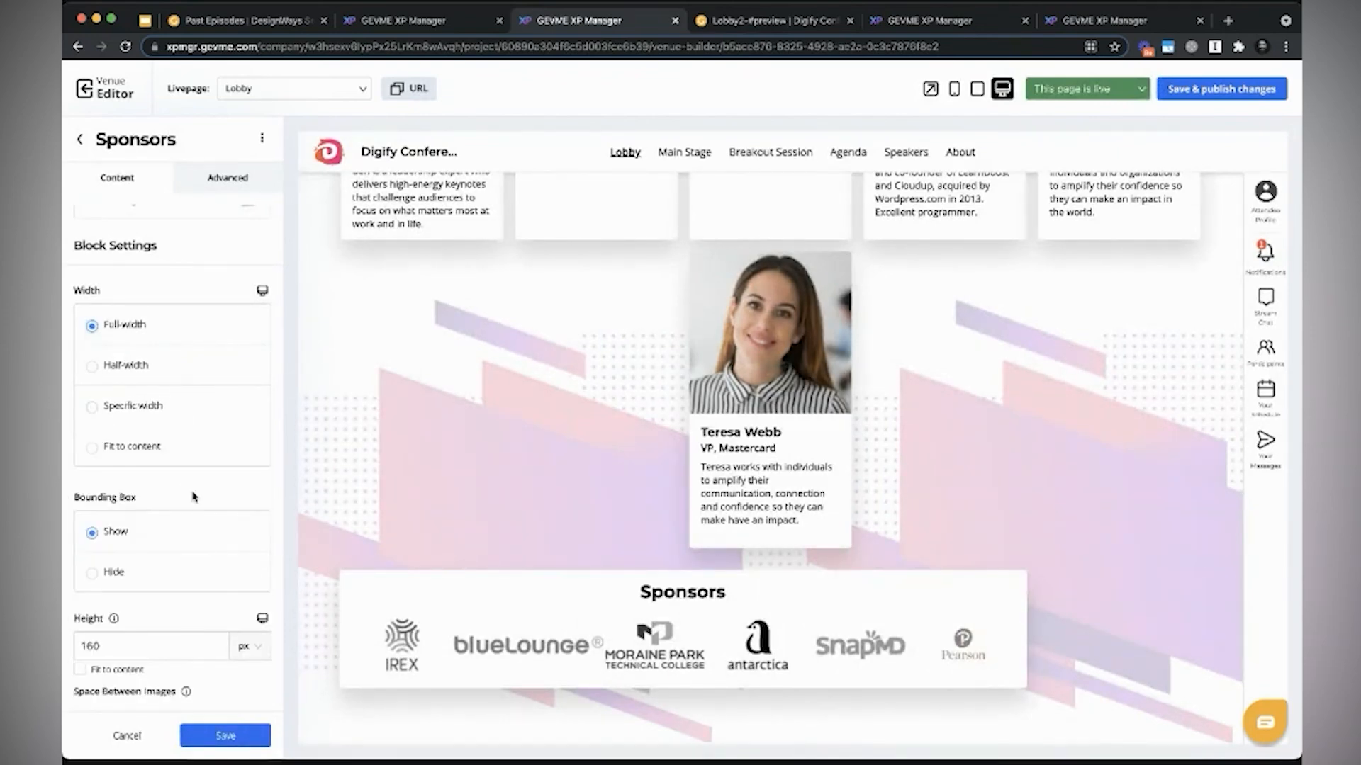
pyautogui.scroll(-5, 245, 685)
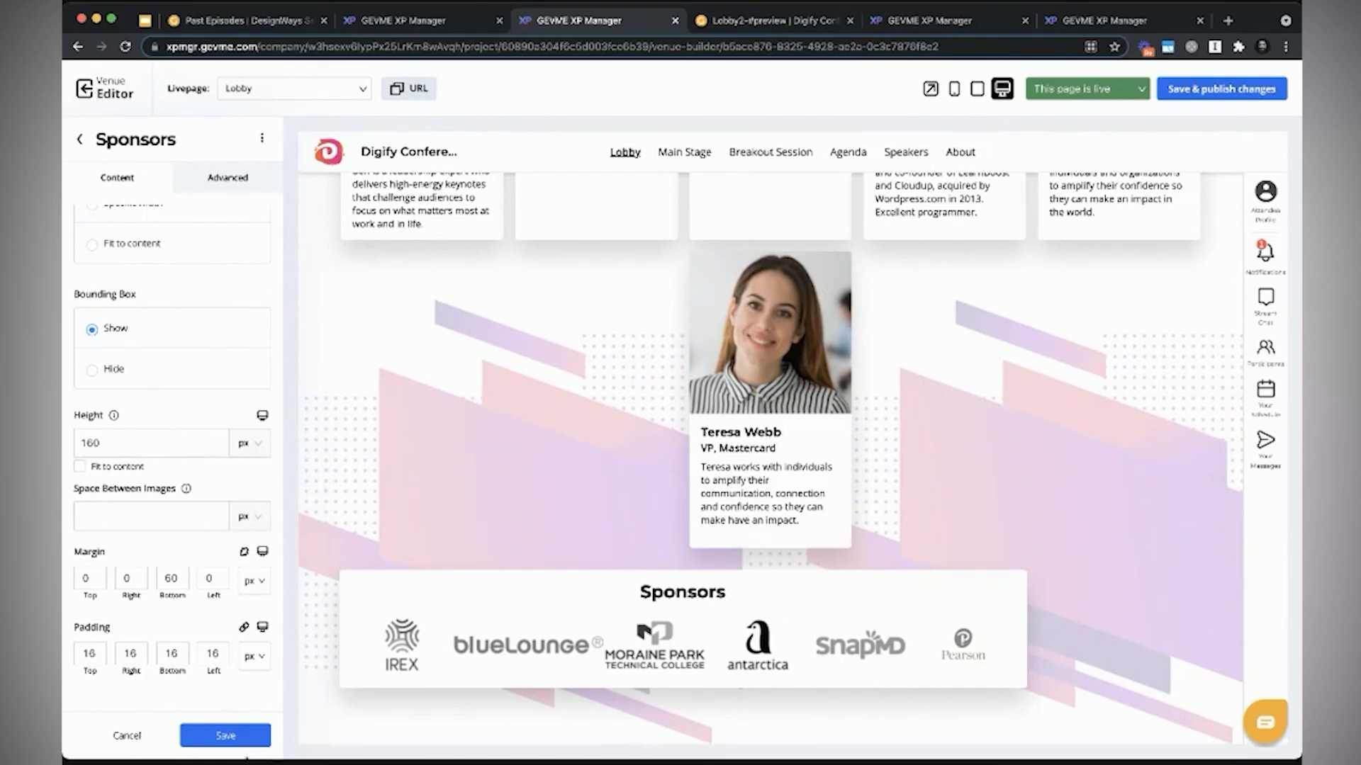
pyautogui.click(234, 737)
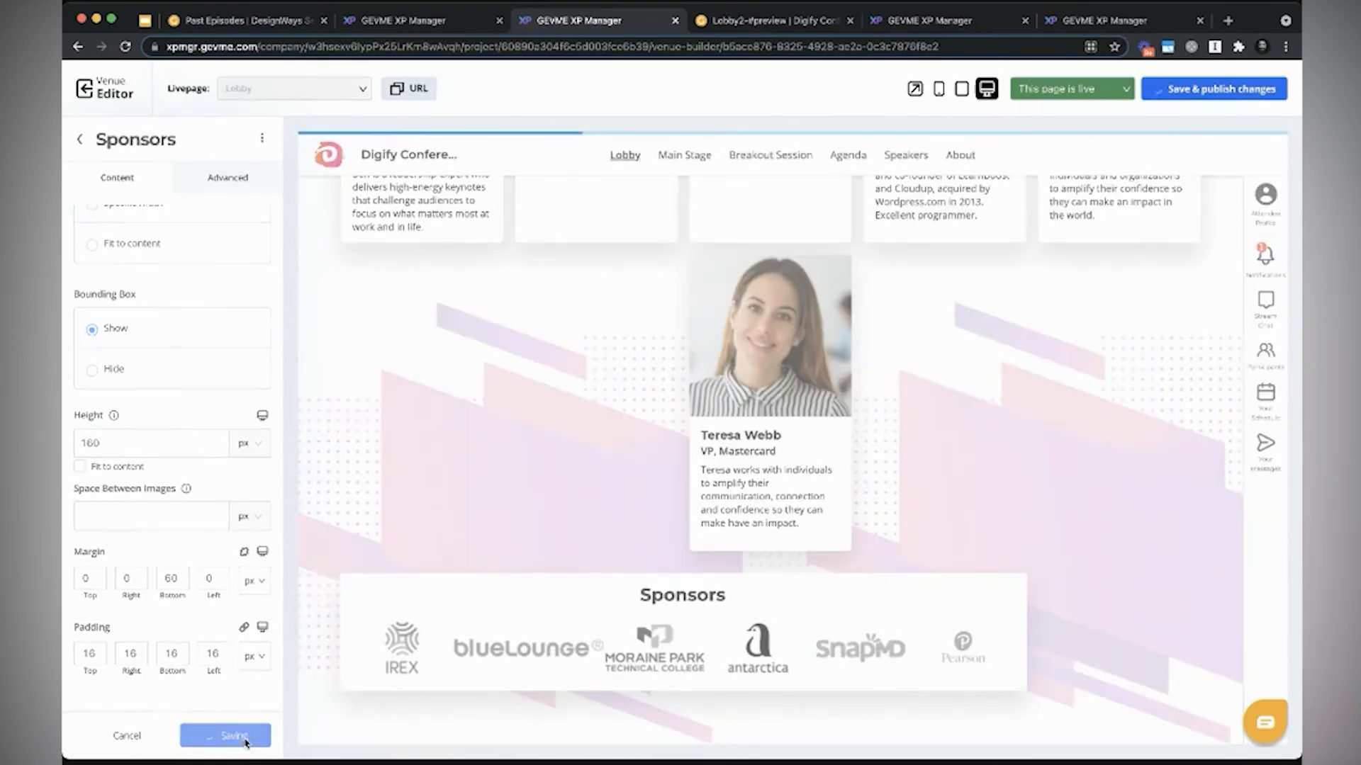
# Step: Leave the Sponsors block's settings for the list of widgets and blocks, and review the whole Lobby preview from the logo down to the sponsors
pyautogui.scroll(10, 214, 595)
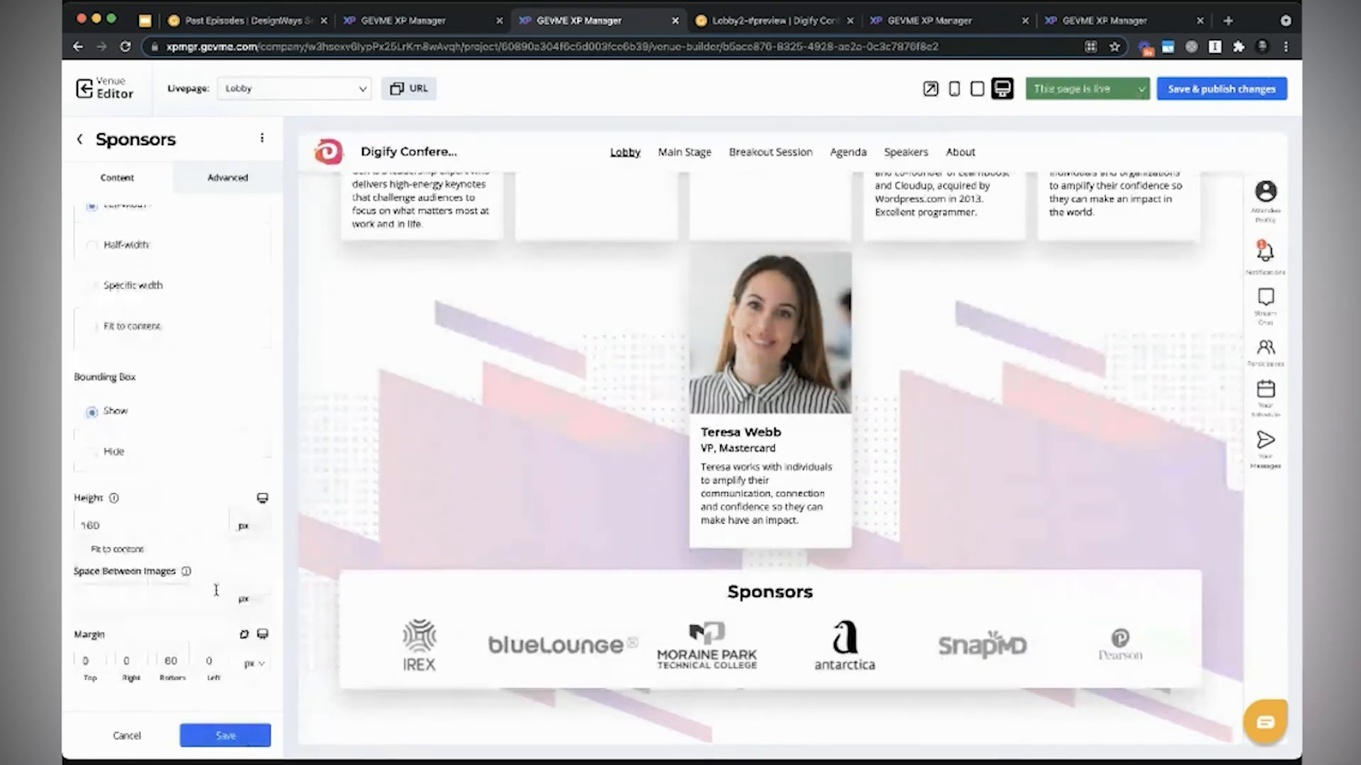
pyautogui.click(80, 139)
pyautogui.scroll(10, 620, 440)
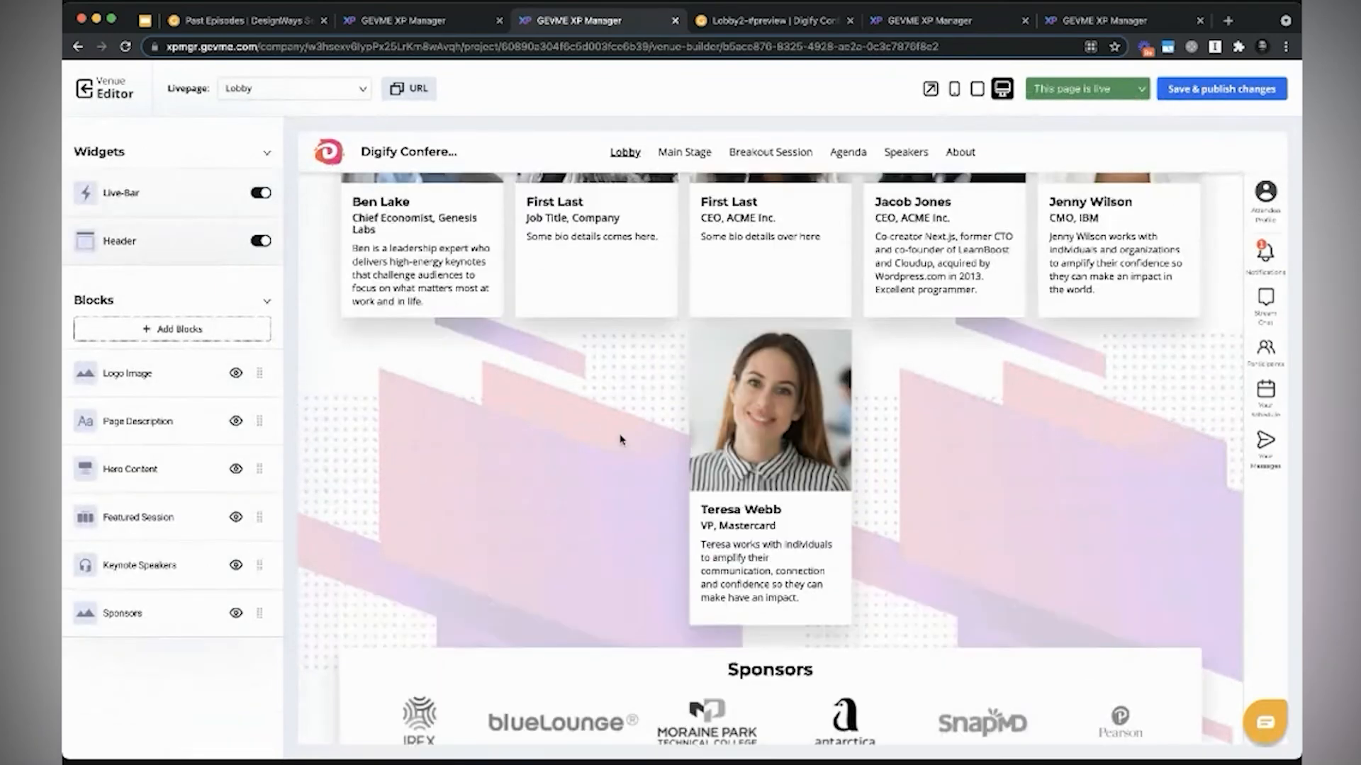
pyautogui.scroll(1, 620, 439)
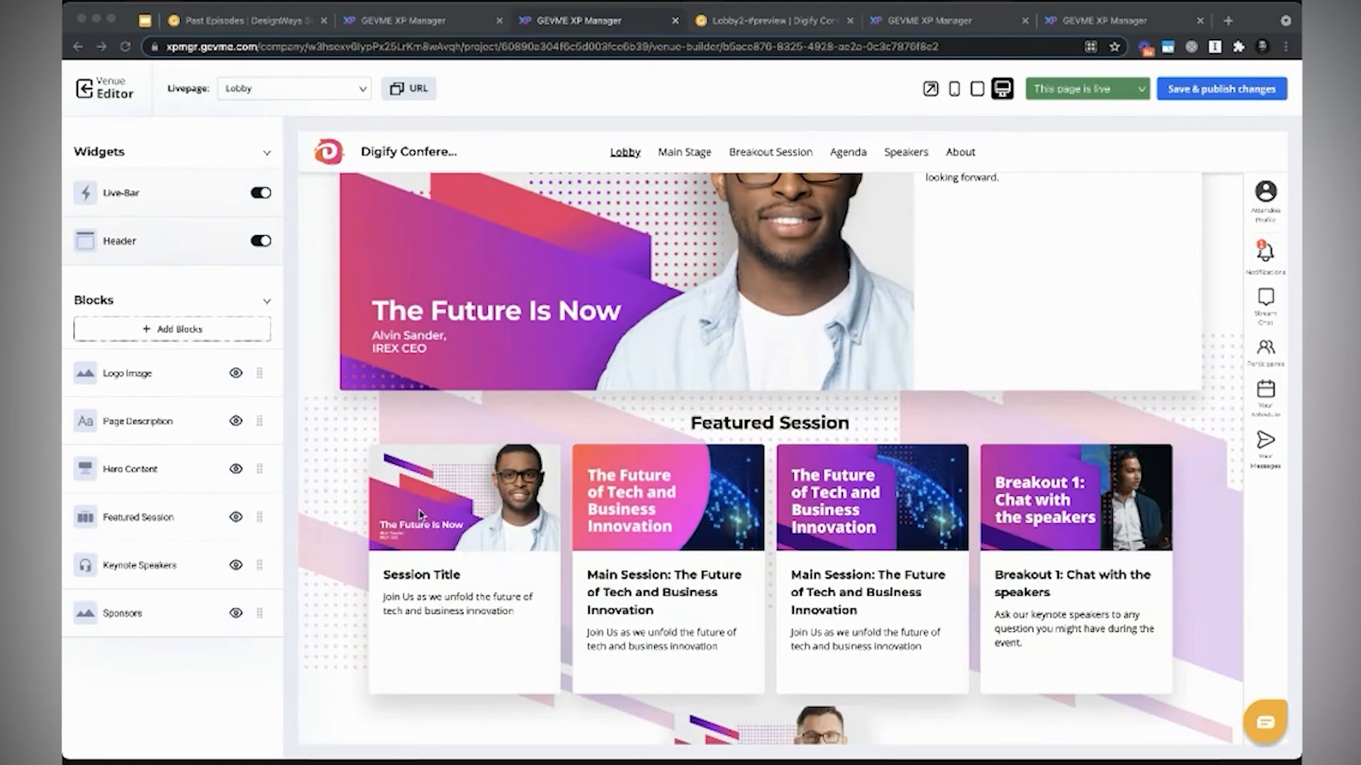
pyautogui.scroll(4, 321, 464)
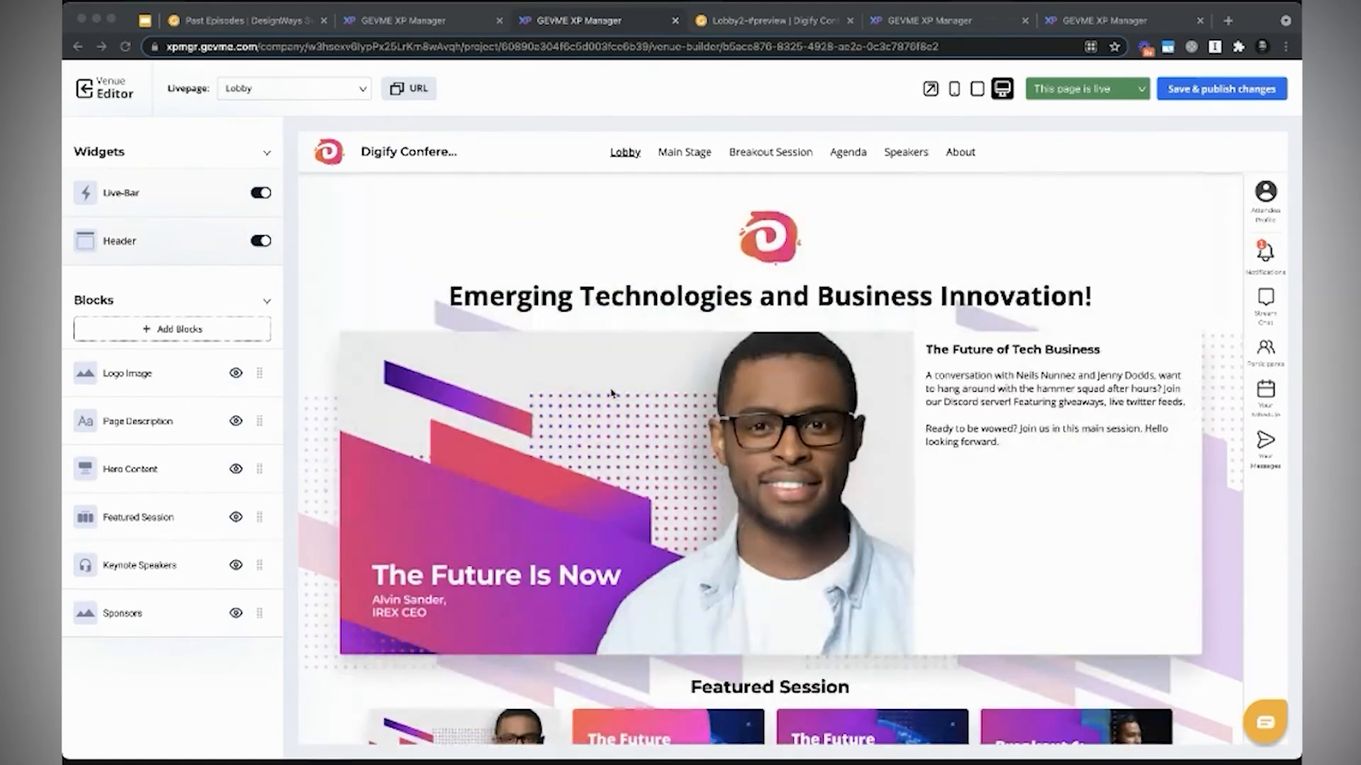
pyautogui.scroll(-3, 316, 474)
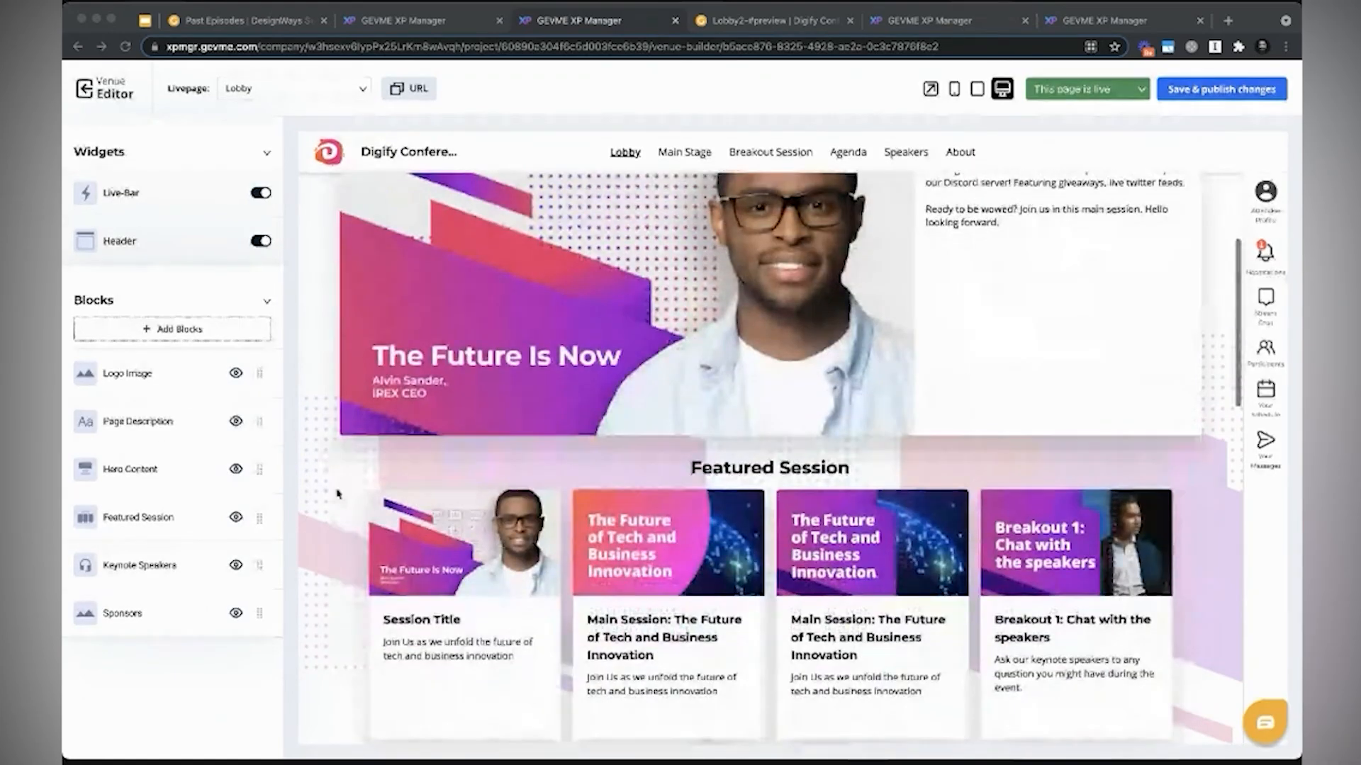
pyautogui.scroll(-10, 343, 618)
pyautogui.scroll(8, 333, 543)
pyautogui.scroll(4, 329, 543)
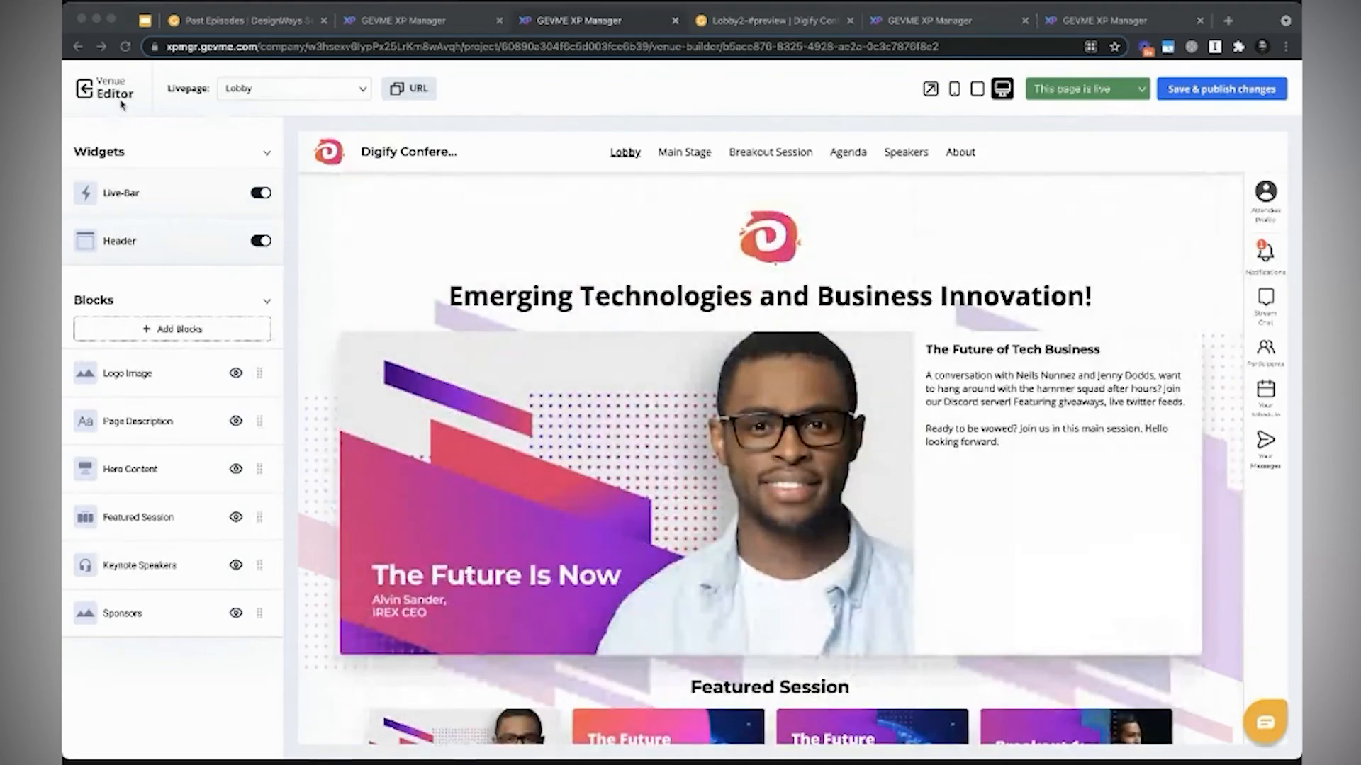
# Step: Go to the Digify Conference 2021 project settings and replace the project background image with the orange-and-purple wave image, uncropped
pyautogui.click(85, 90)
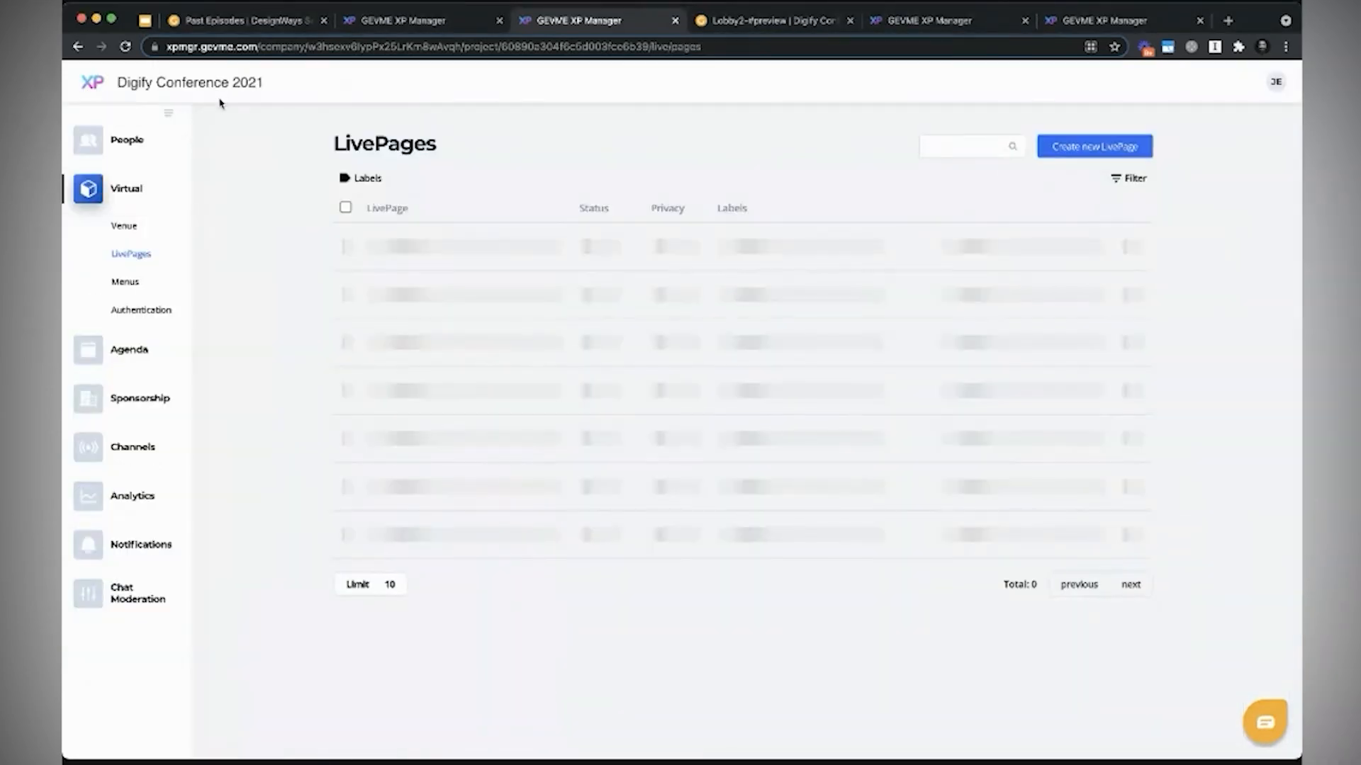
pyautogui.click(221, 87)
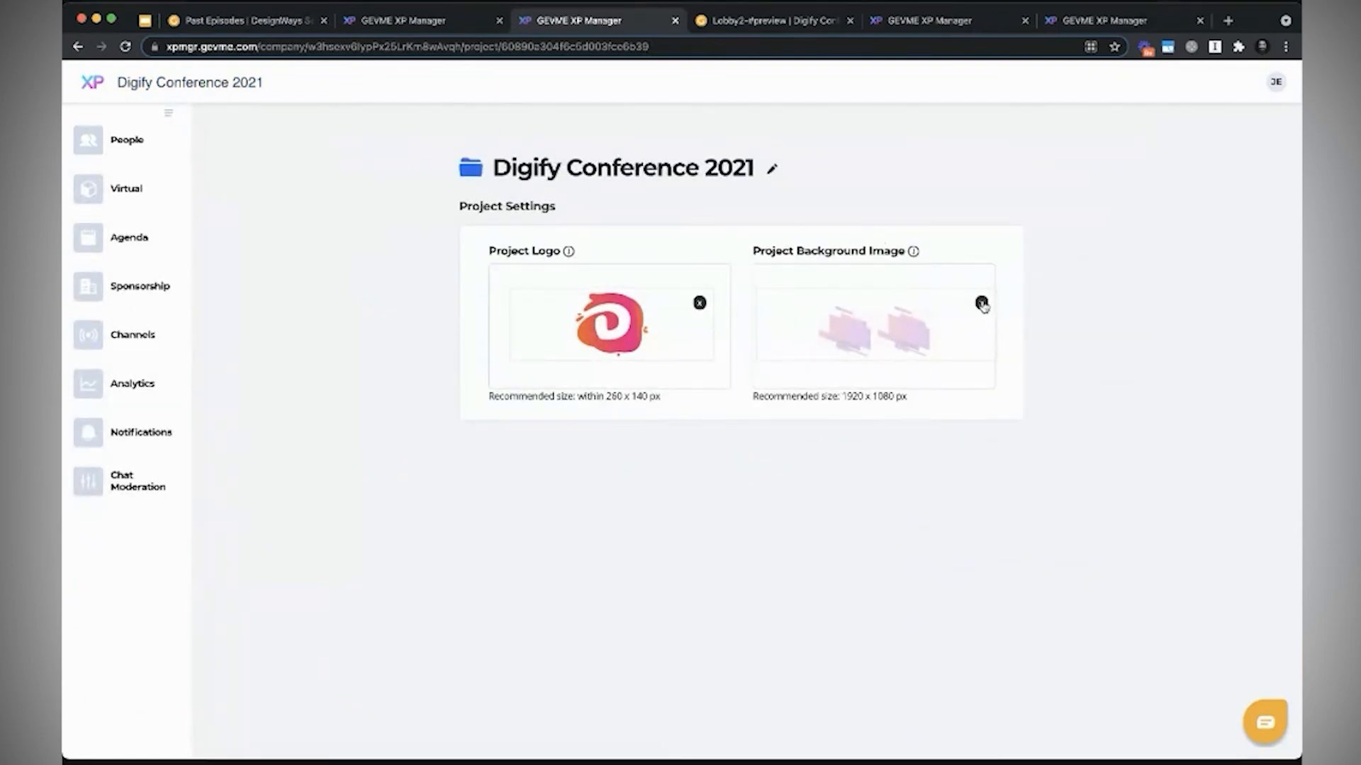
pyautogui.click(980, 303)
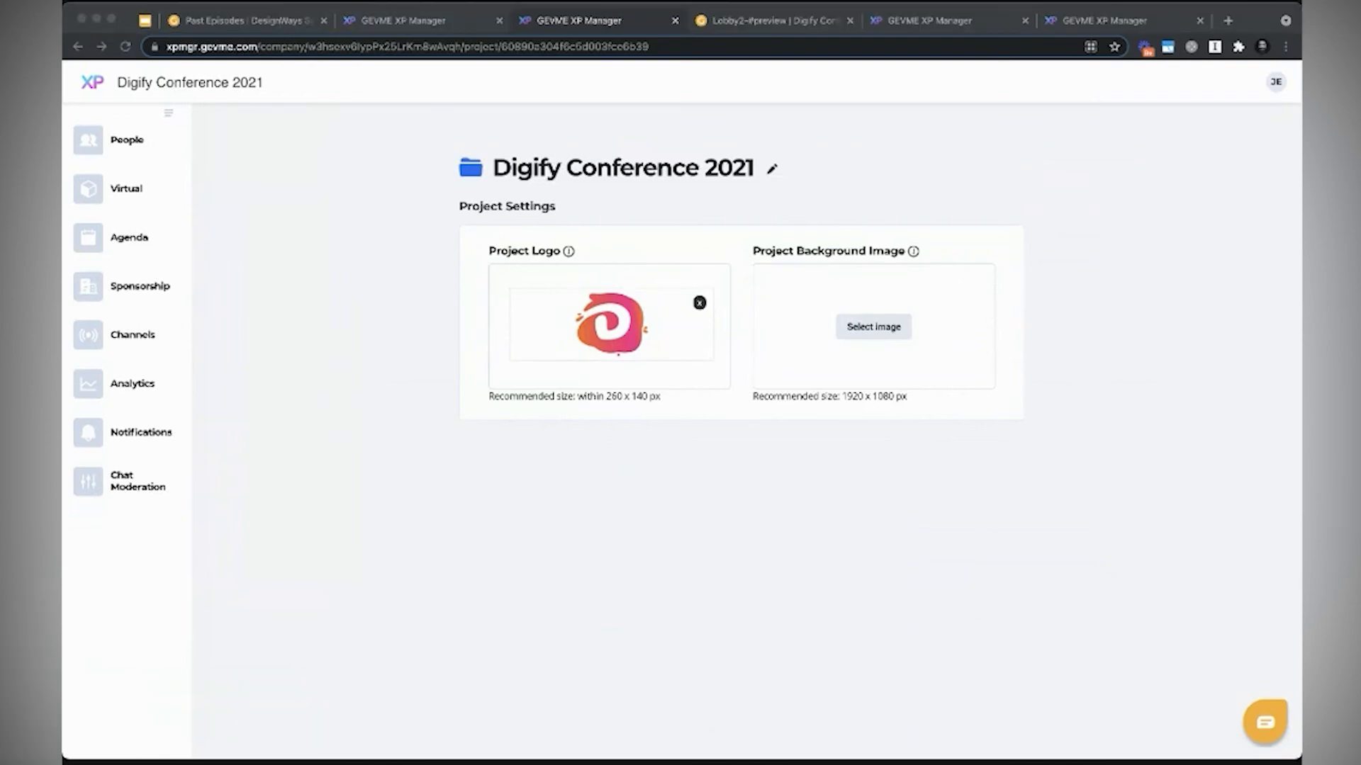
pyautogui.click(887, 333)
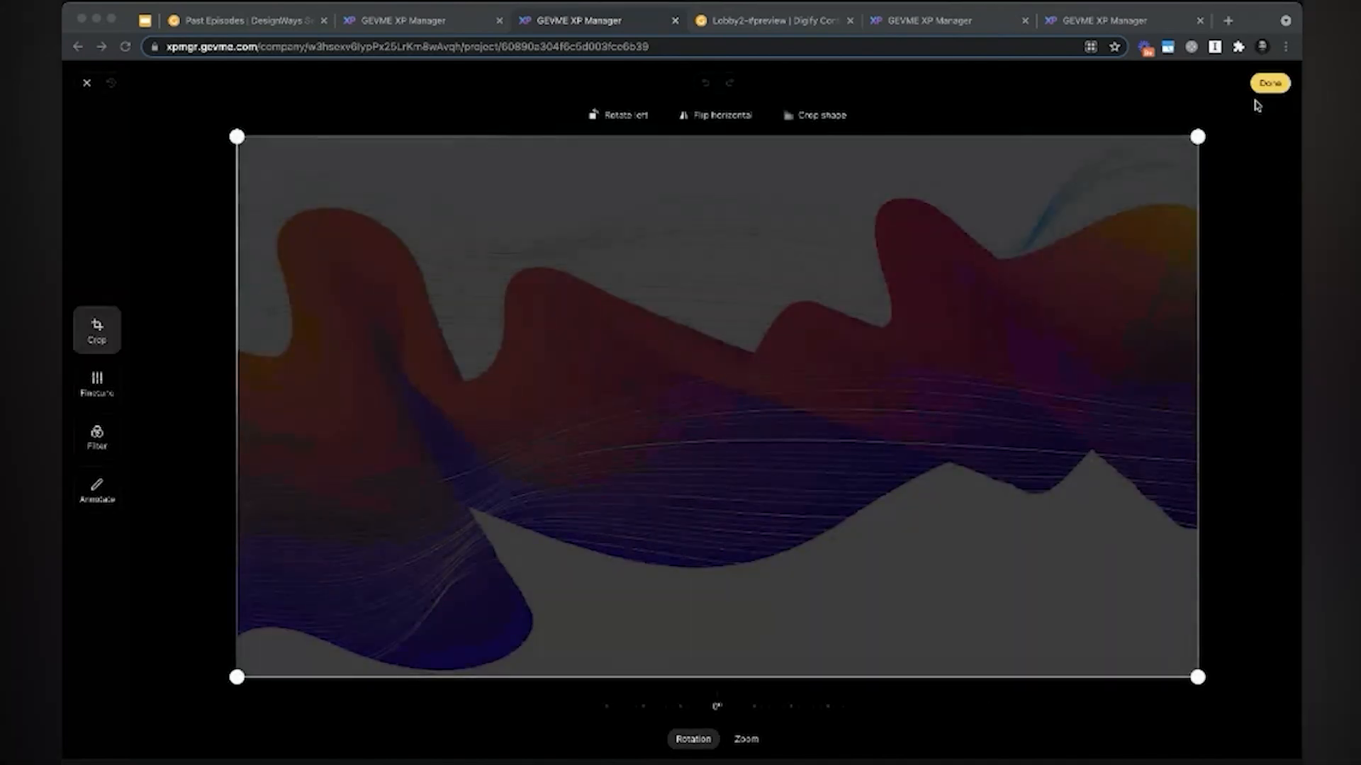
pyautogui.click(1269, 84)
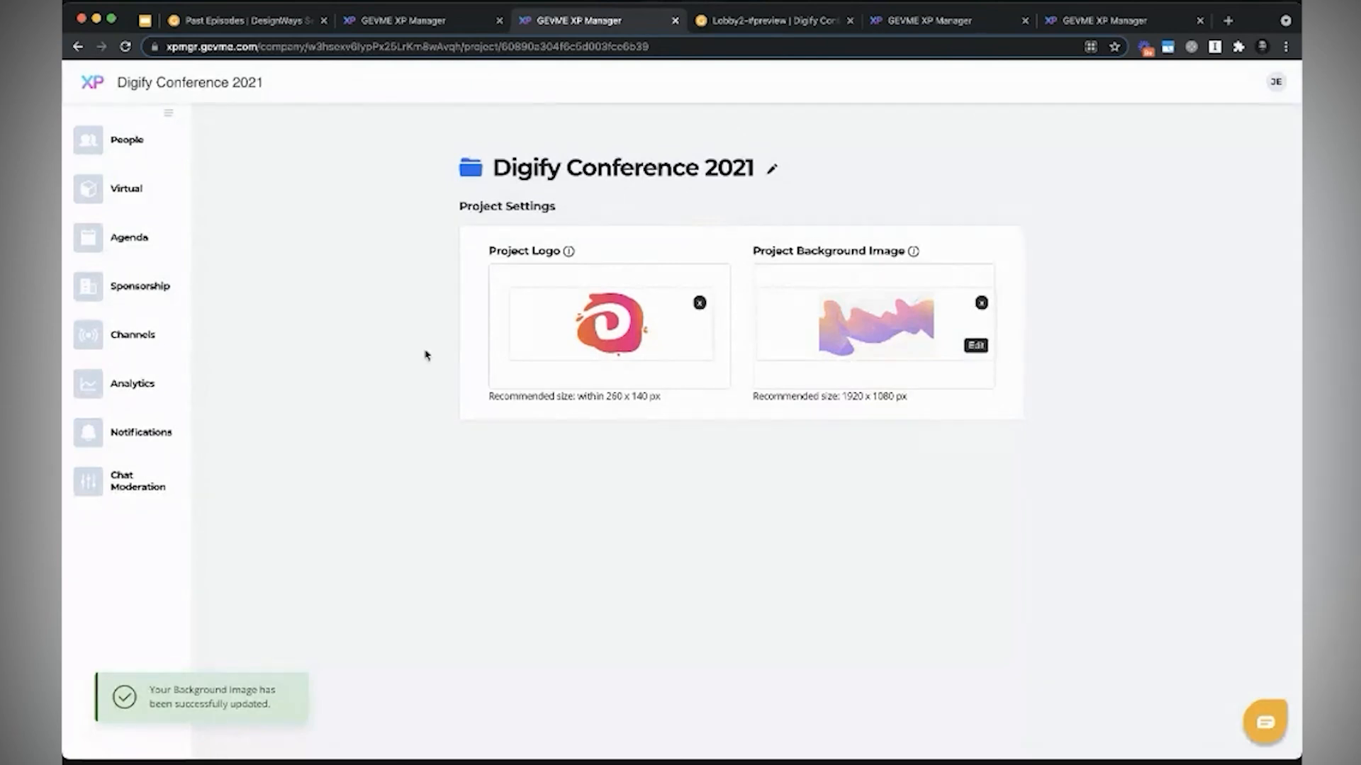
# Step: Open the Genesis venue in the Venue Editor and check the project background on the About and Lobby pages
pyautogui.click(124, 193)
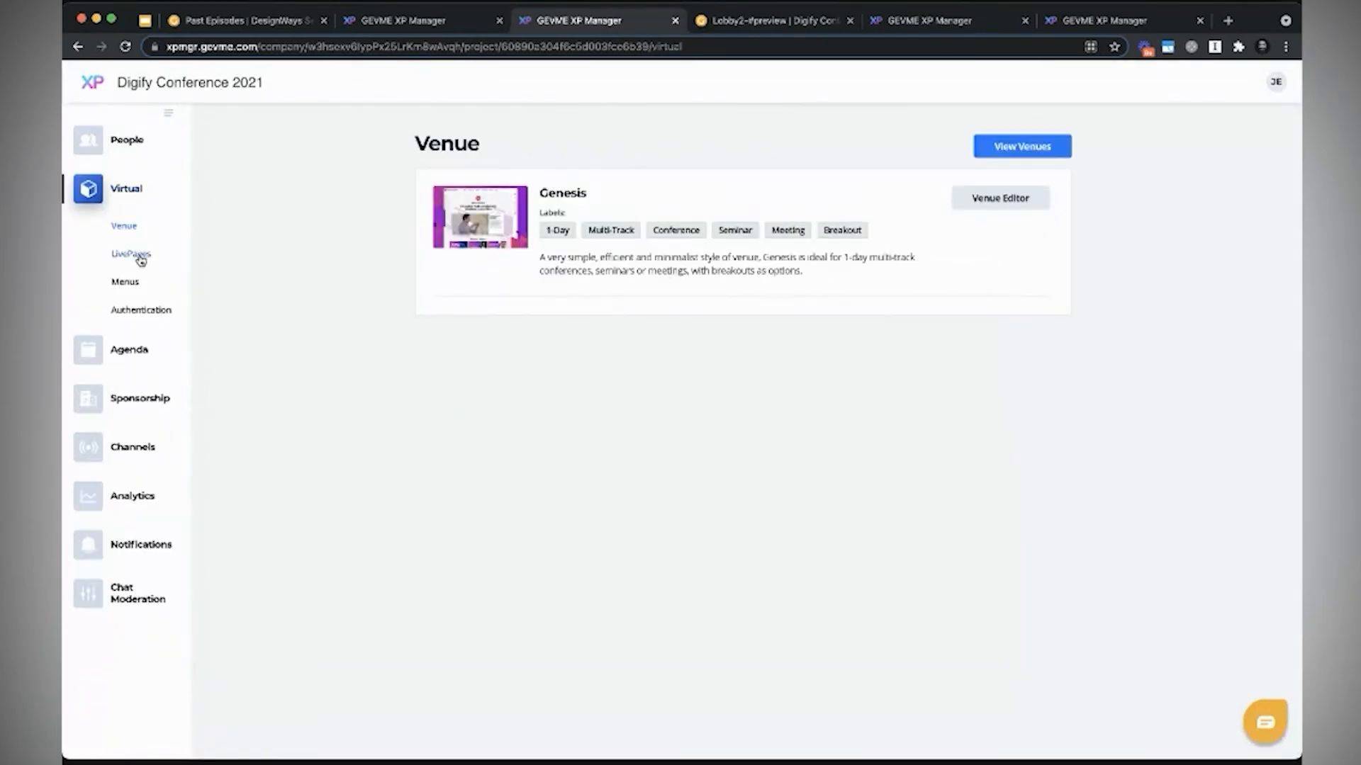
pyautogui.click(997, 202)
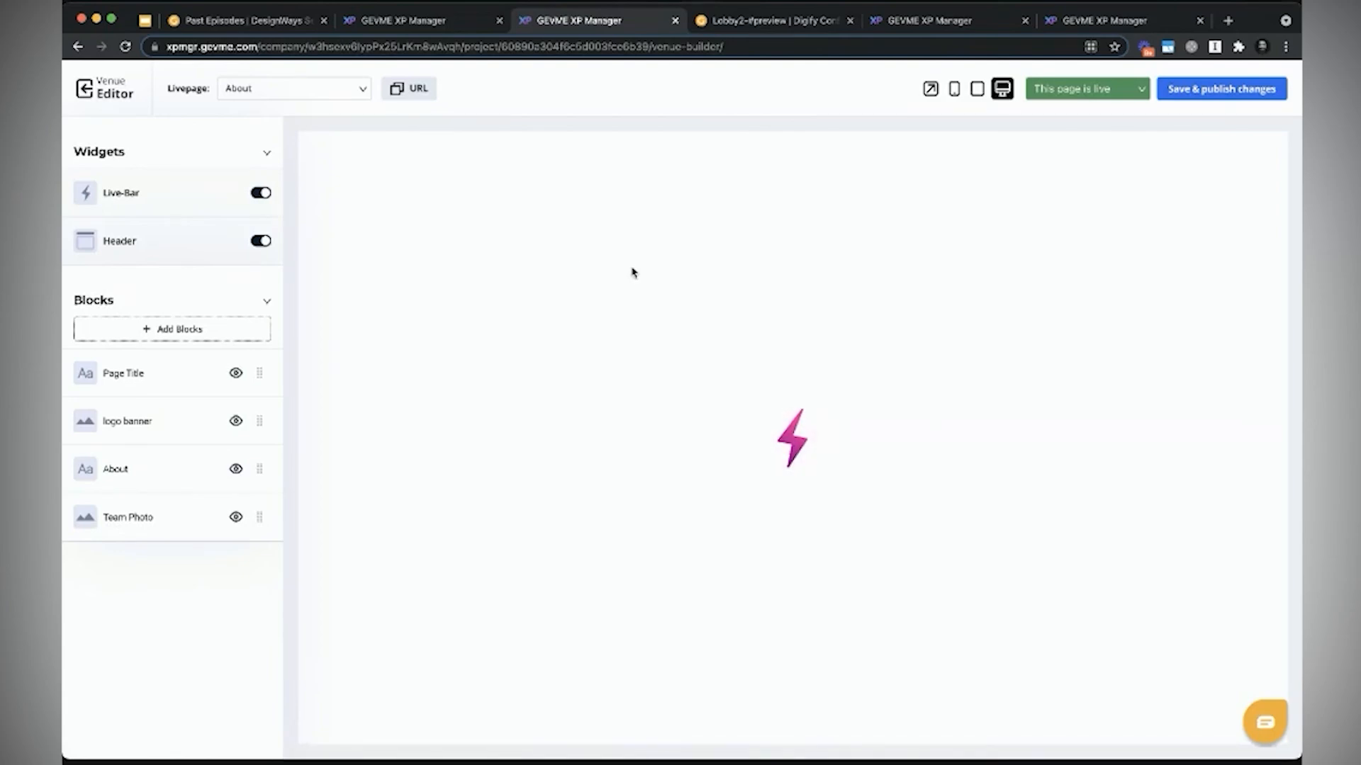
pyautogui.scroll(-2, 975, 288)
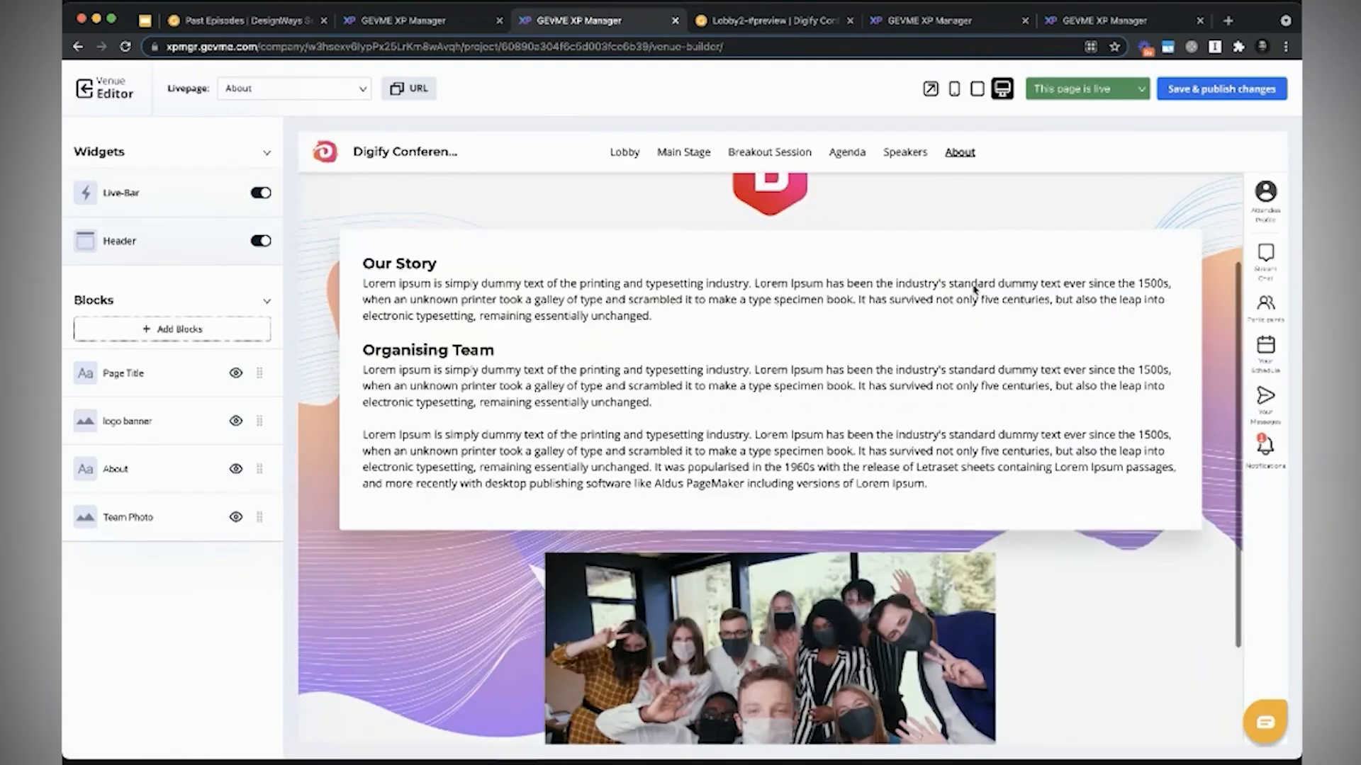
pyautogui.scroll(2, 974, 288)
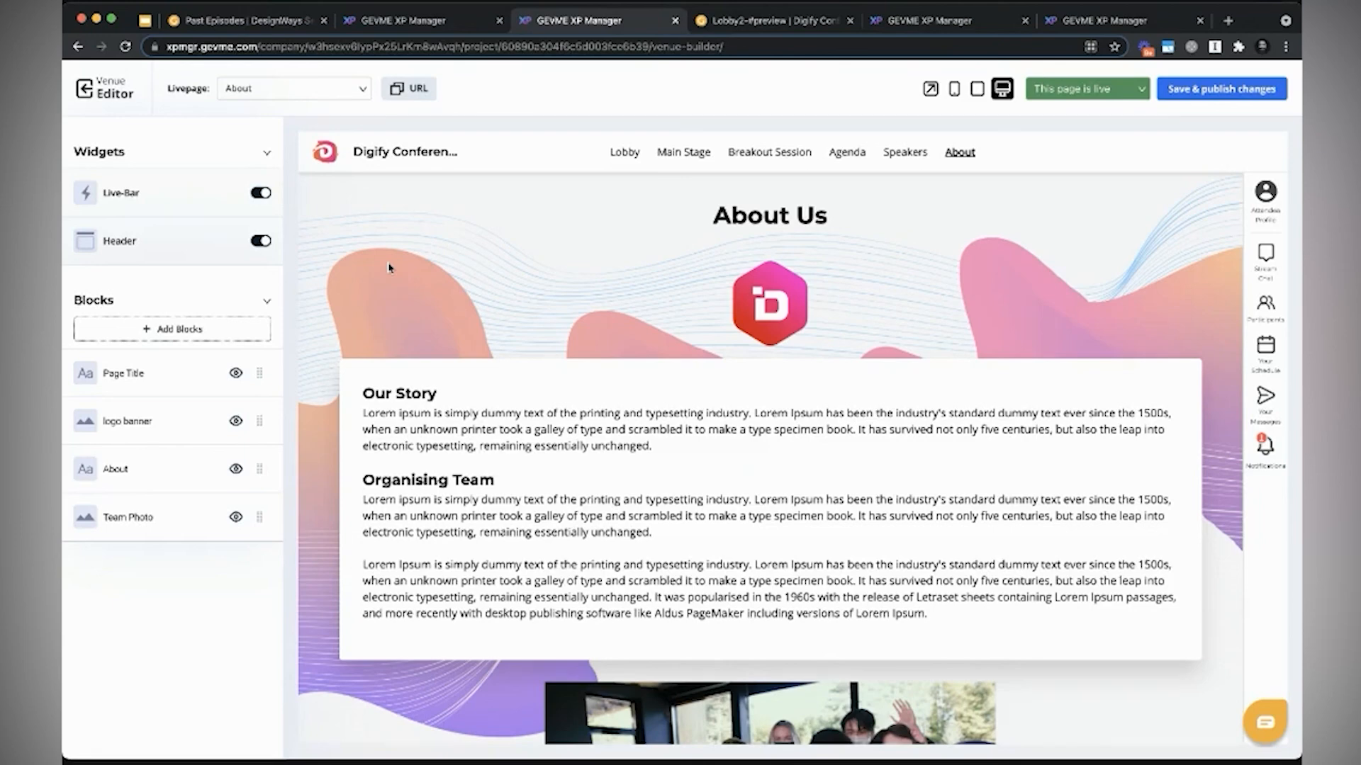
pyautogui.click(627, 157)
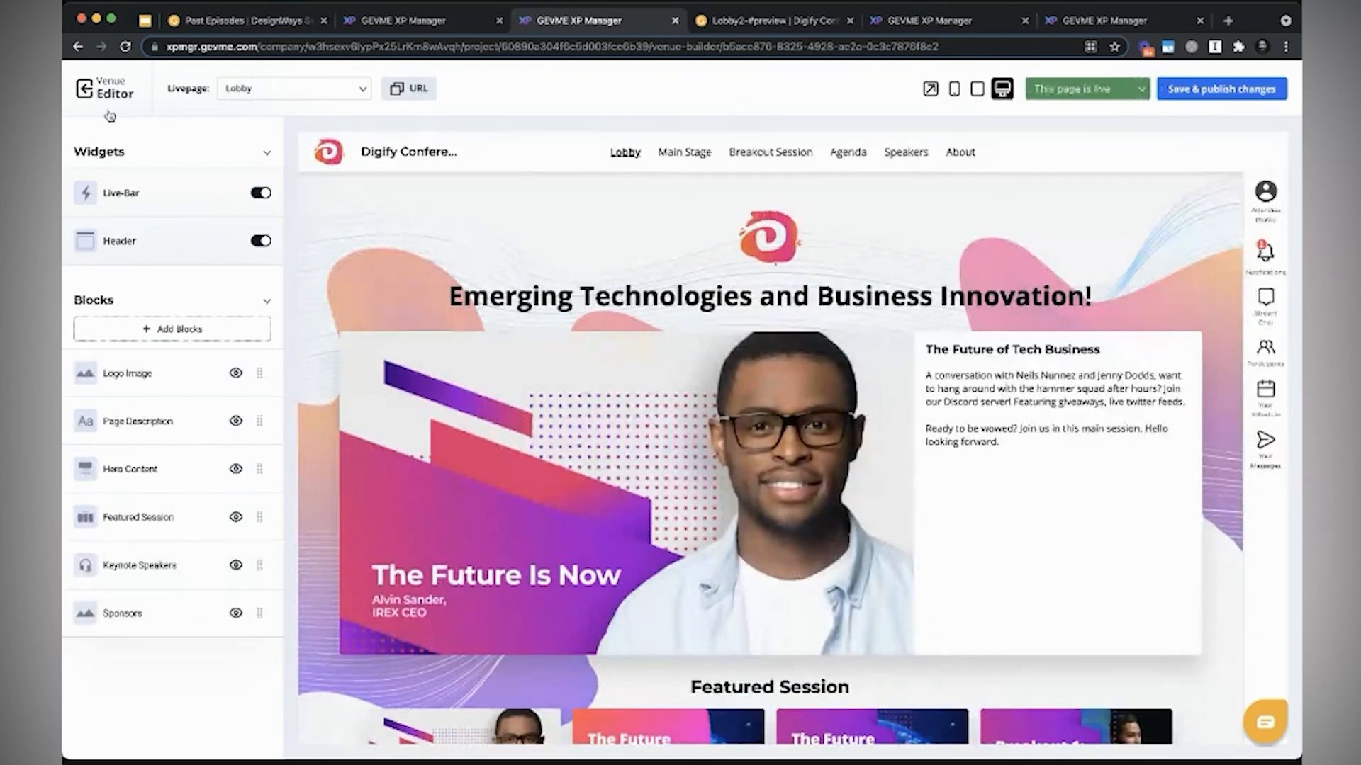
# Step: Open the Lobby LivePage's settings and choose to use a custom background image in its design options
pyautogui.click(99, 92)
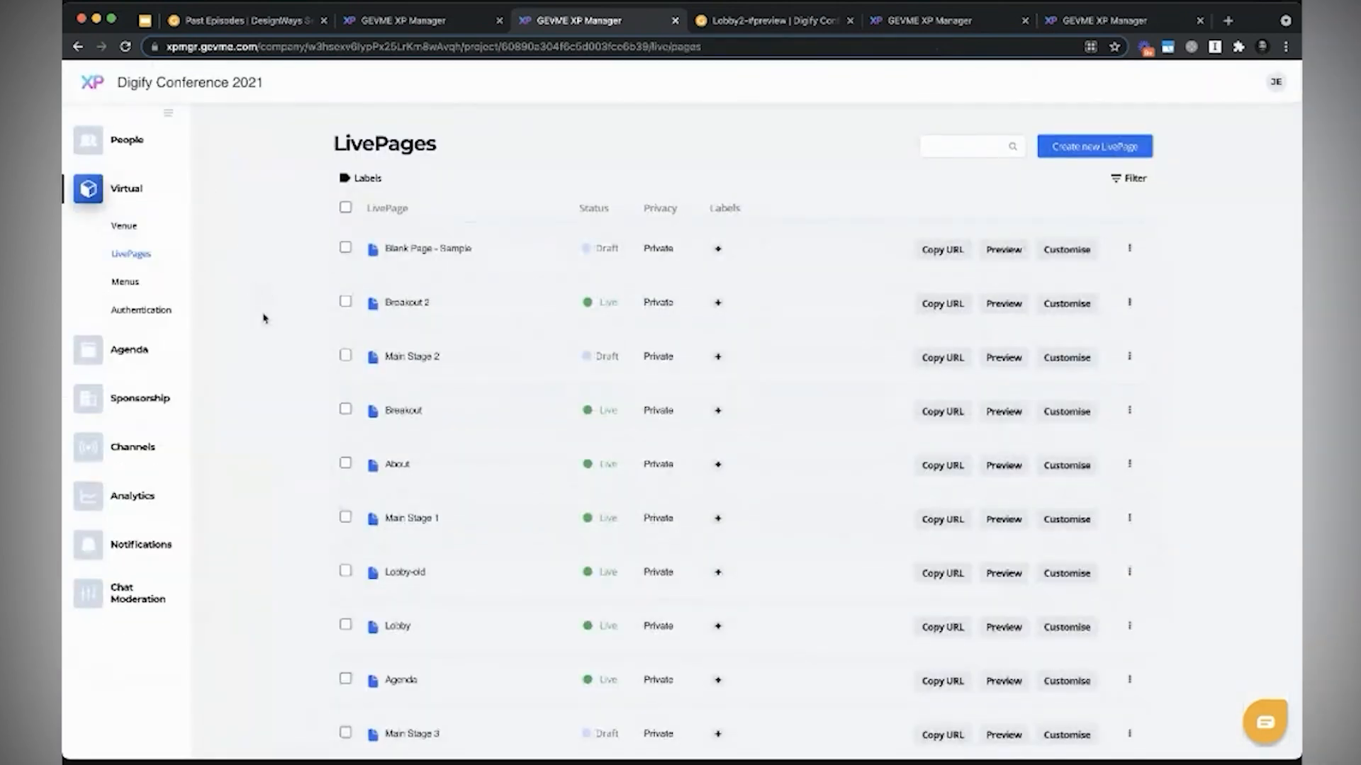
pyautogui.click(399, 627)
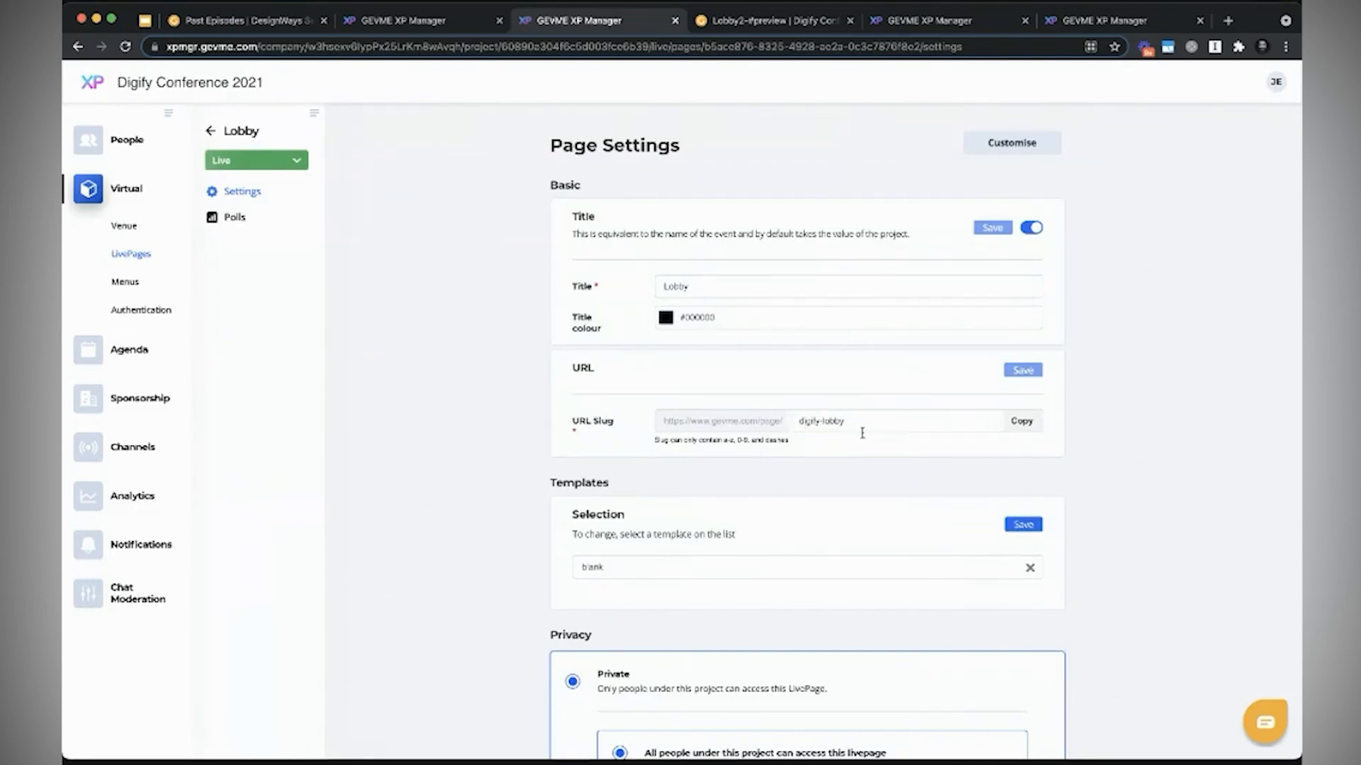
pyautogui.scroll(-7, 911, 429)
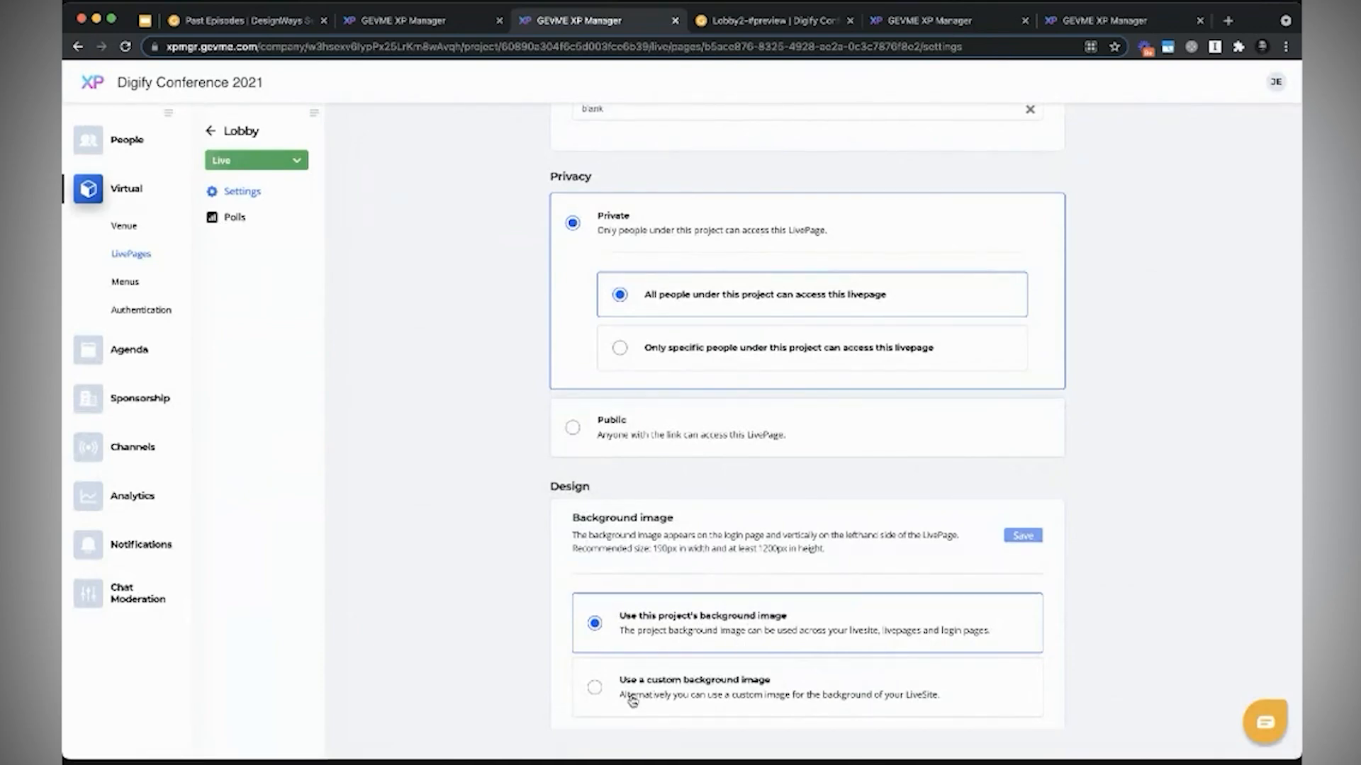
pyautogui.click(594, 688)
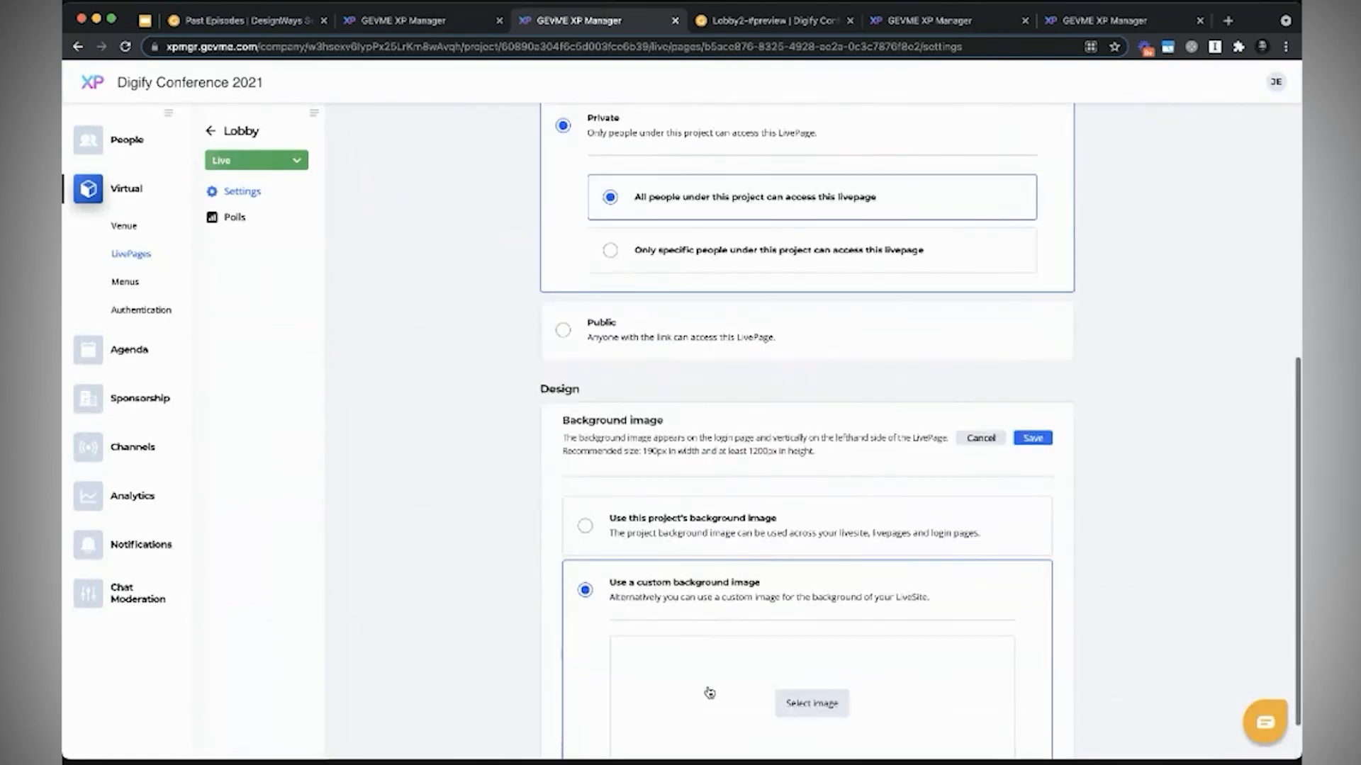
# Step: Upload the pale pink-and-lilac image uncropped as the Lobby's custom background and save the background setting
pyautogui.scroll(-3, 708, 691)
pyautogui.click(803, 650)
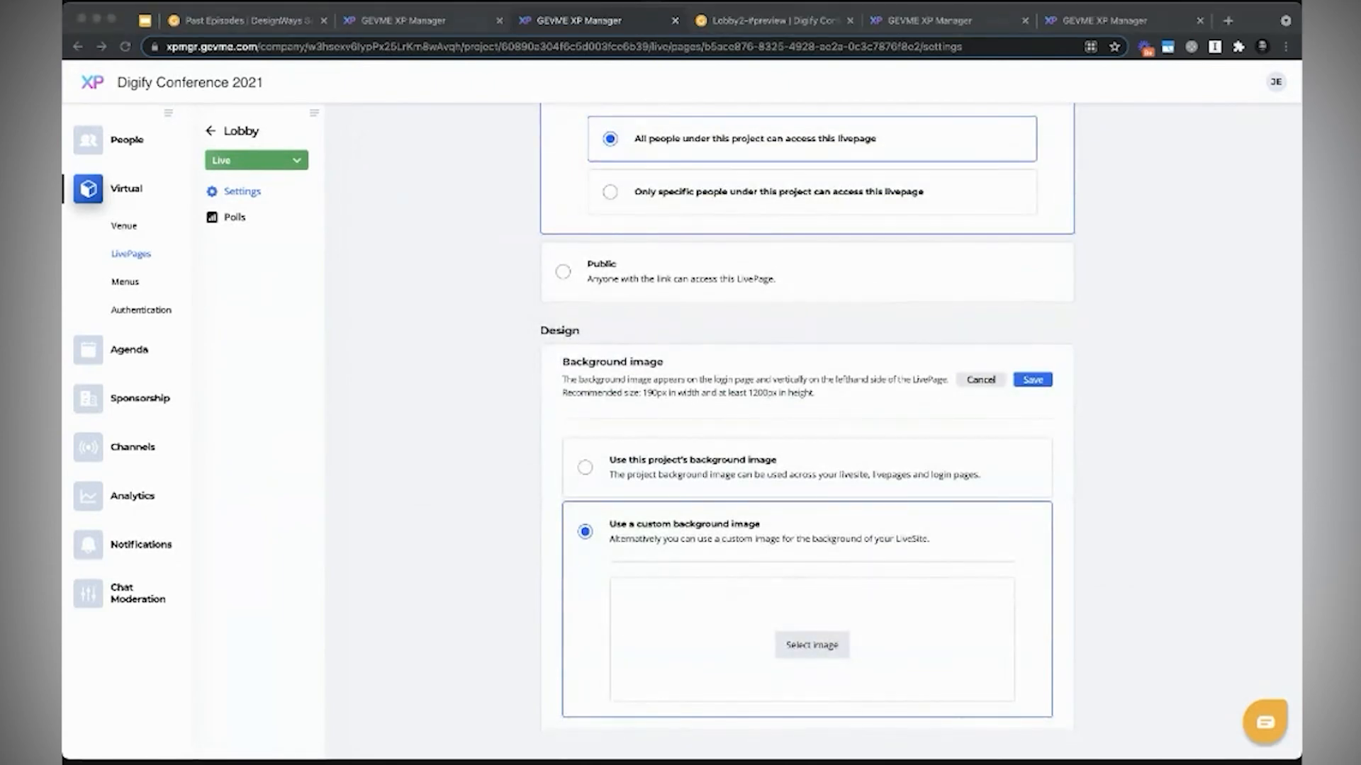
pyautogui.click(816, 642)
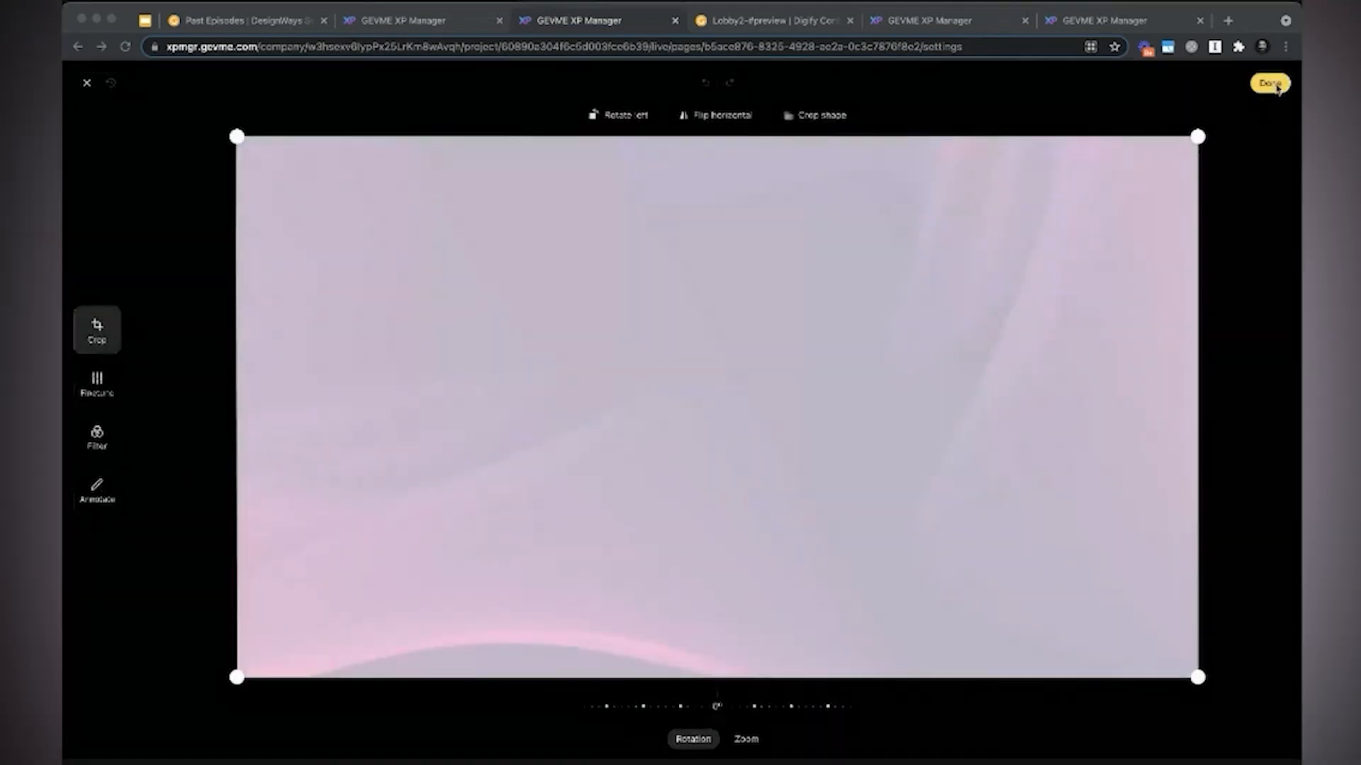
pyautogui.click(1274, 85)
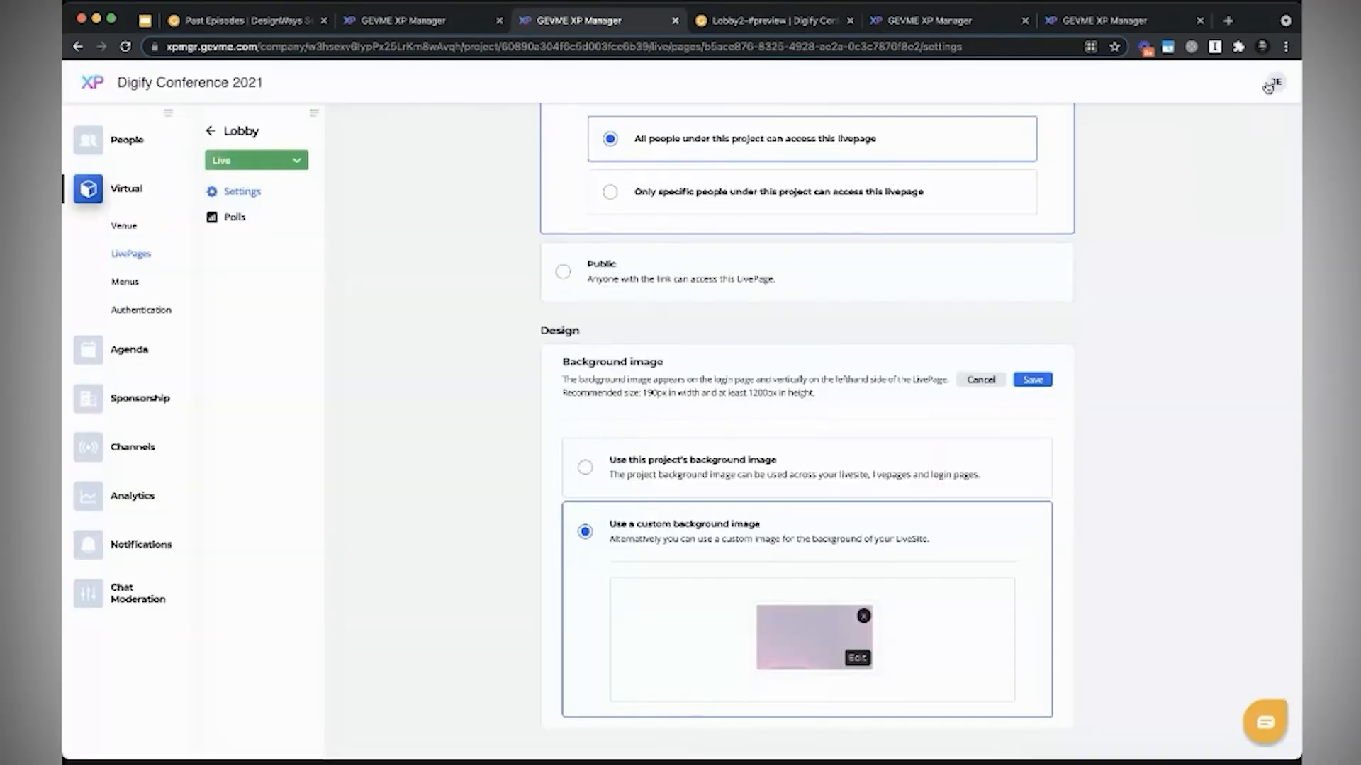
pyautogui.click(1038, 381)
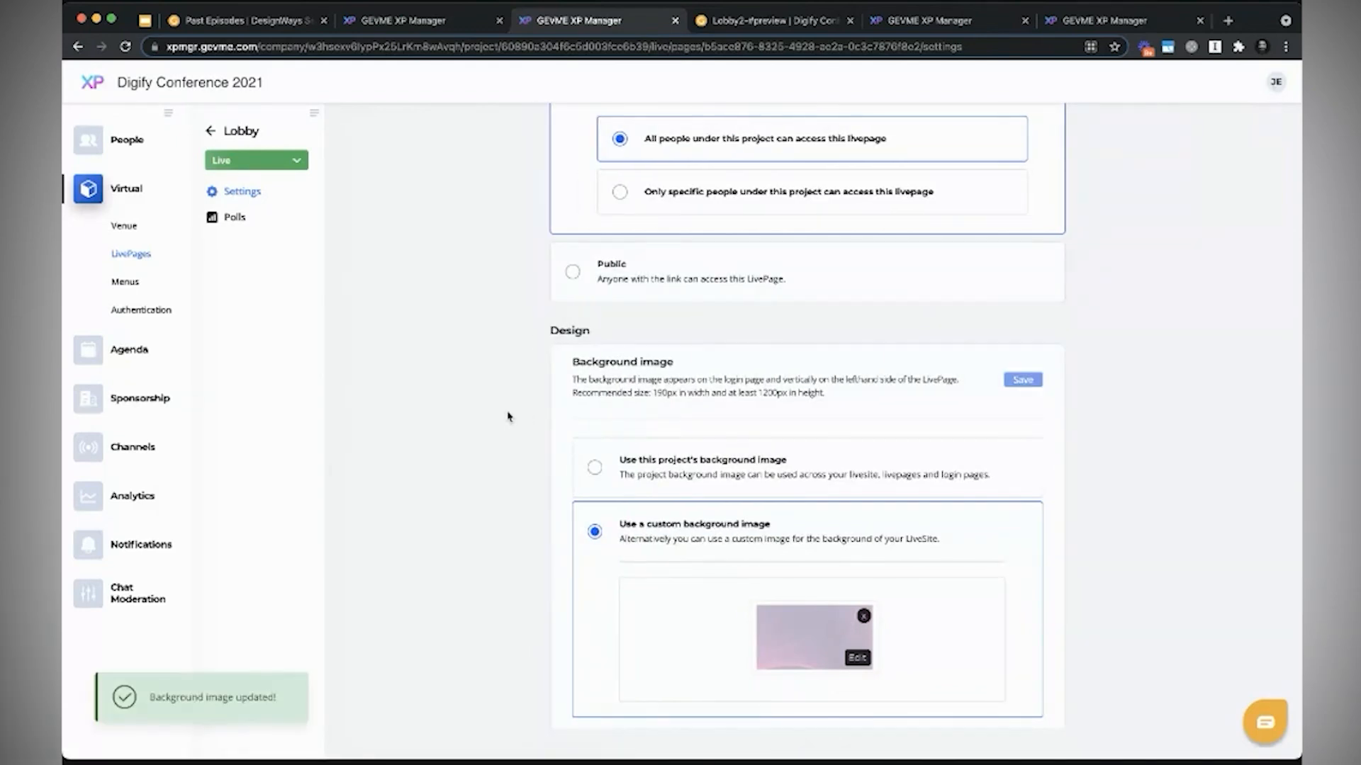
# Step: Reopen the Lobby for customising, review its background down to the sponsors, and compare it with the Main Stage page
pyautogui.scroll(9, 508, 415)
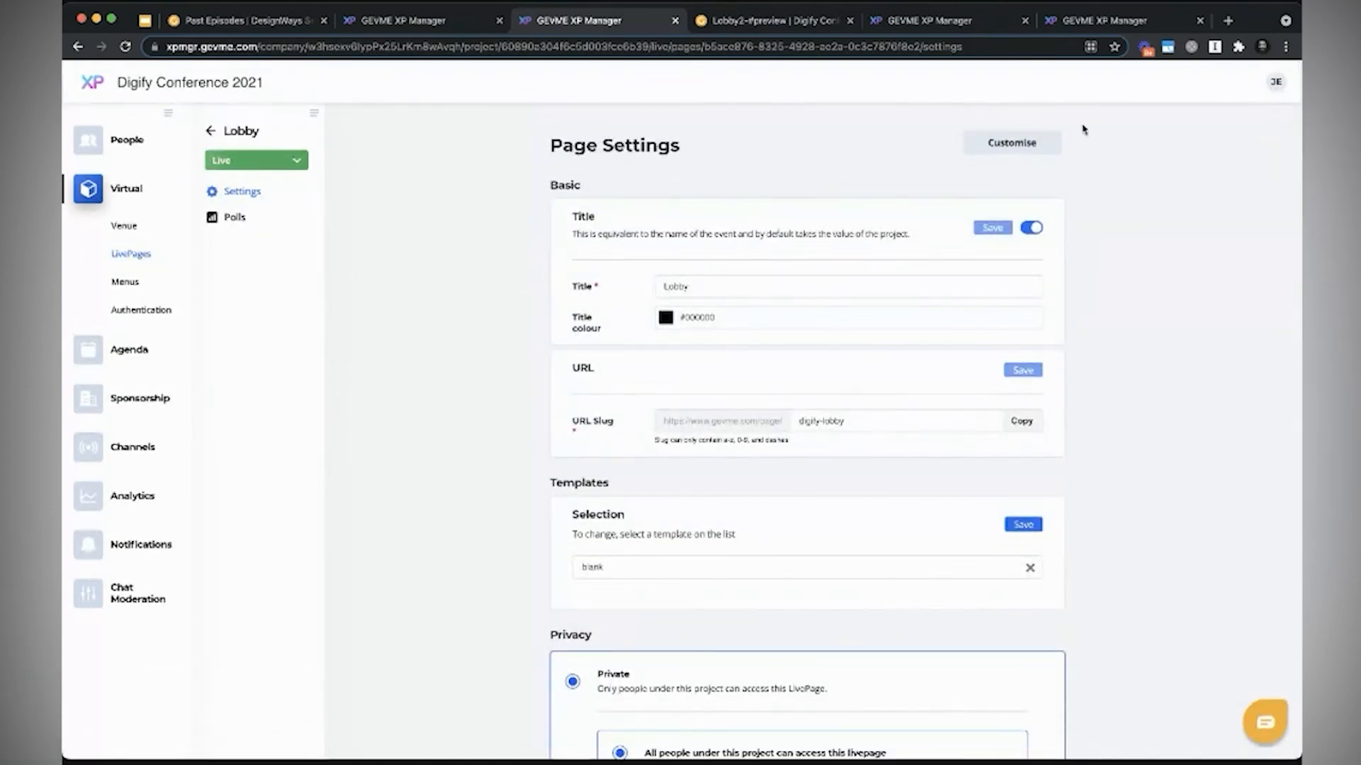
pyautogui.click(1024, 148)
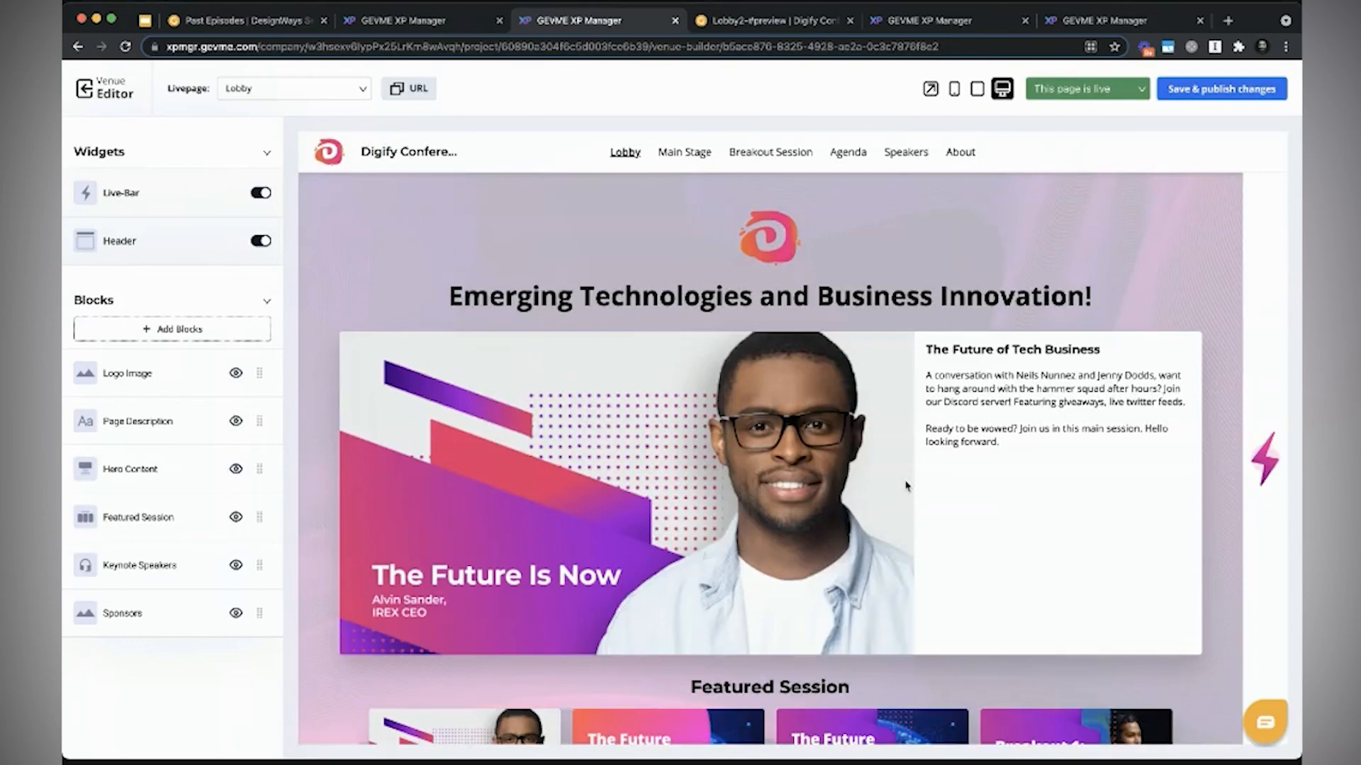
pyautogui.scroll(-3, 348, 378)
pyautogui.scroll(-8, 550, 446)
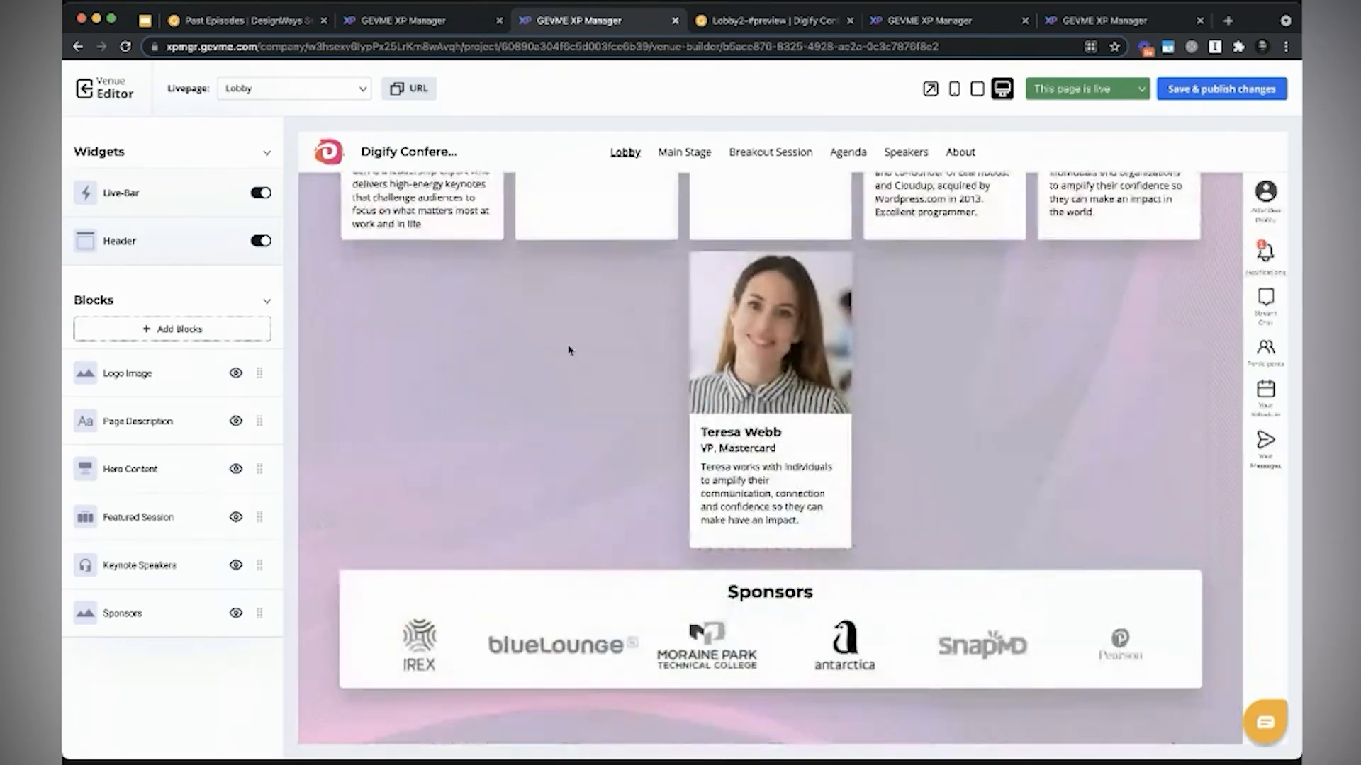
pyautogui.scroll(12, 568, 349)
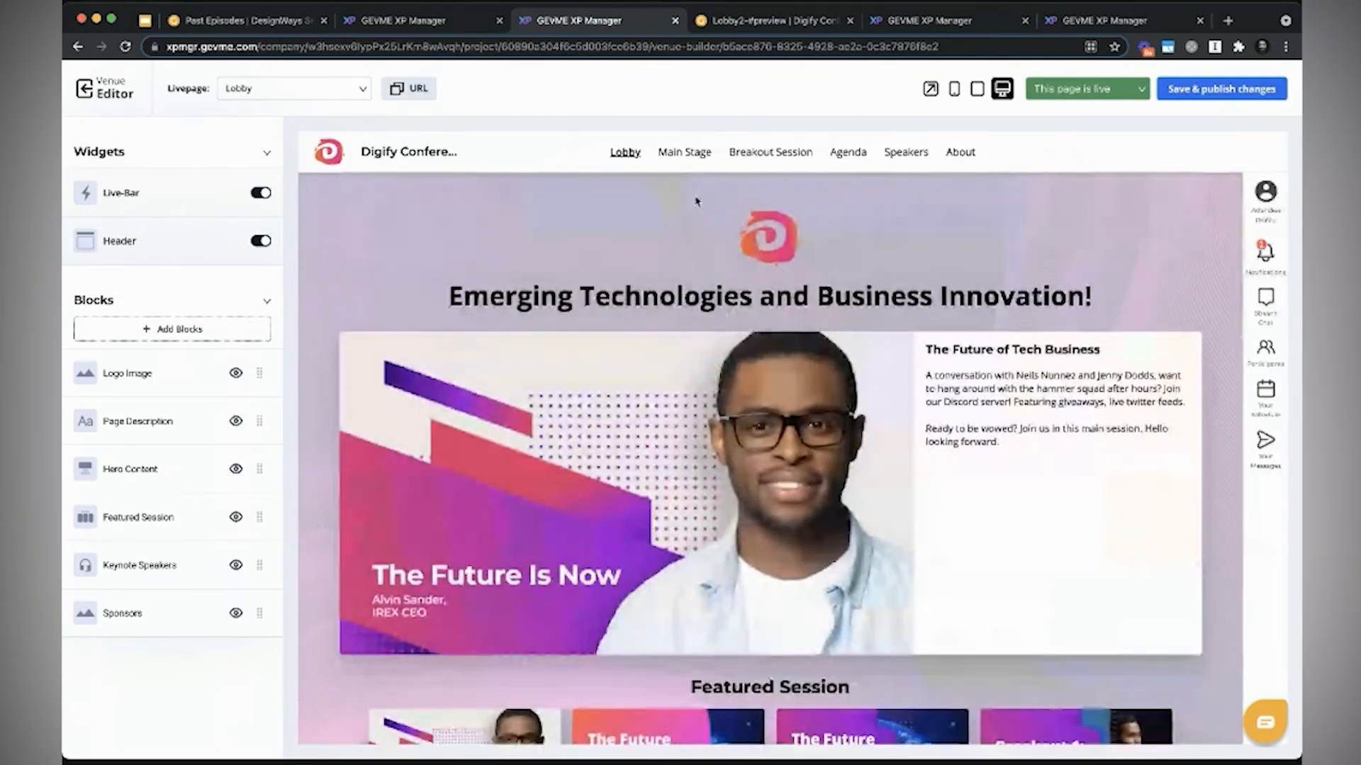
pyautogui.click(705, 153)
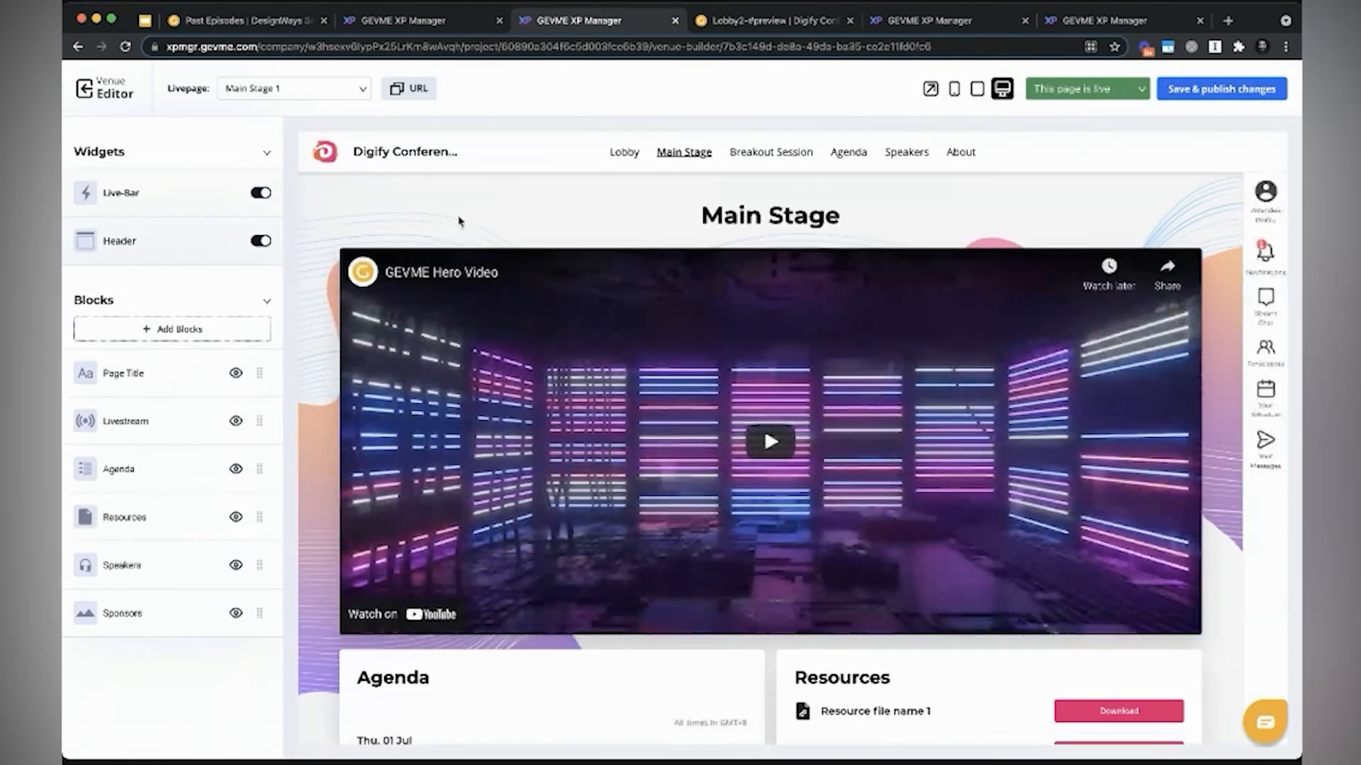
pyautogui.click(624, 152)
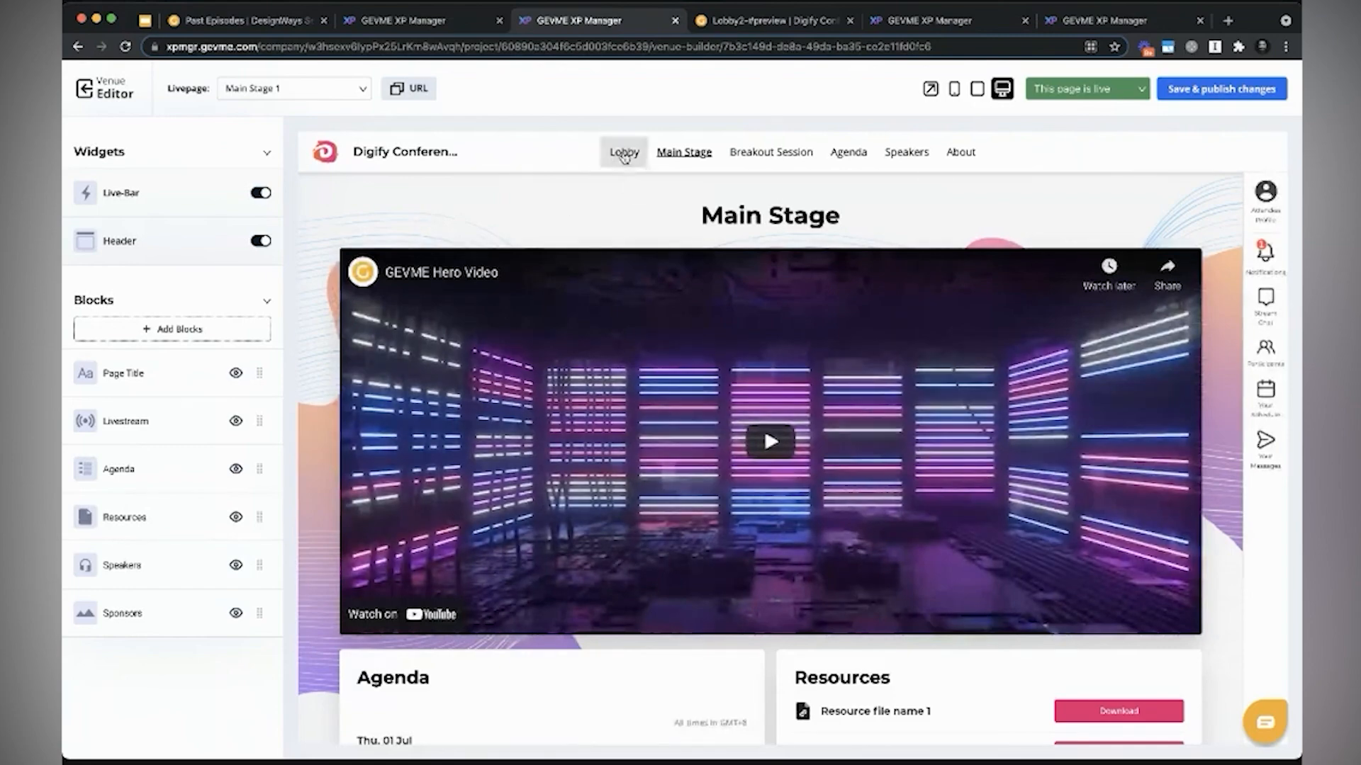